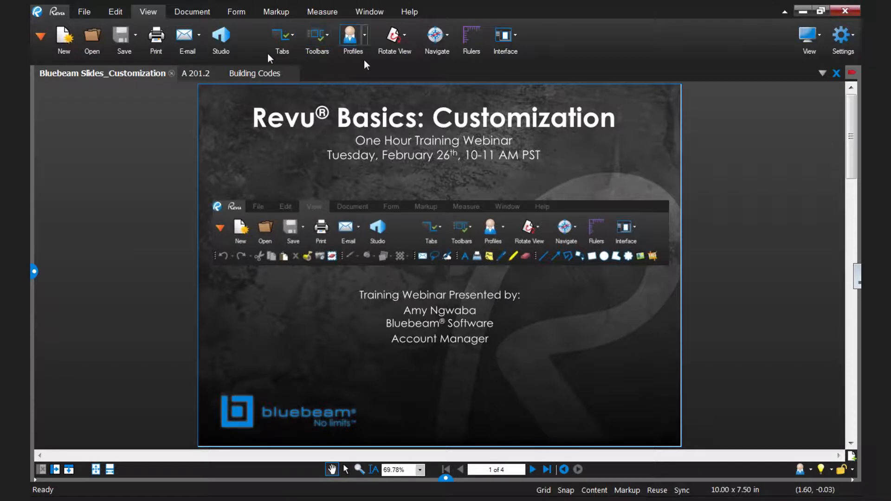
# Examine the File, Edit, View, Document, Form and Markup command sets, including the available Shapes markups
pyautogui.click(91, 12)
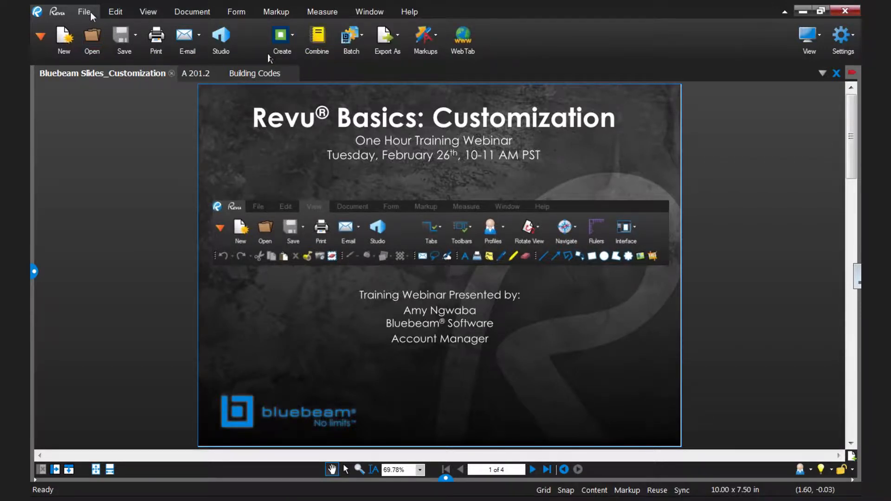
pyautogui.click(116, 13)
pyautogui.click(142, 13)
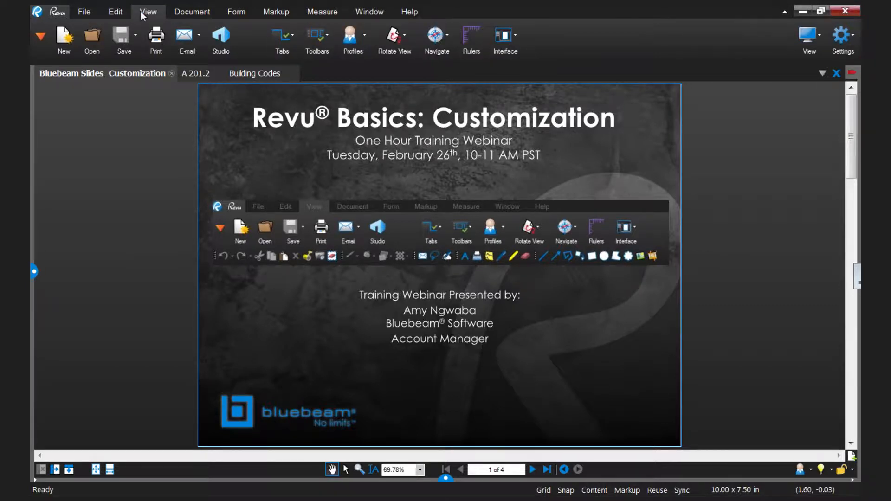
pyautogui.click(185, 13)
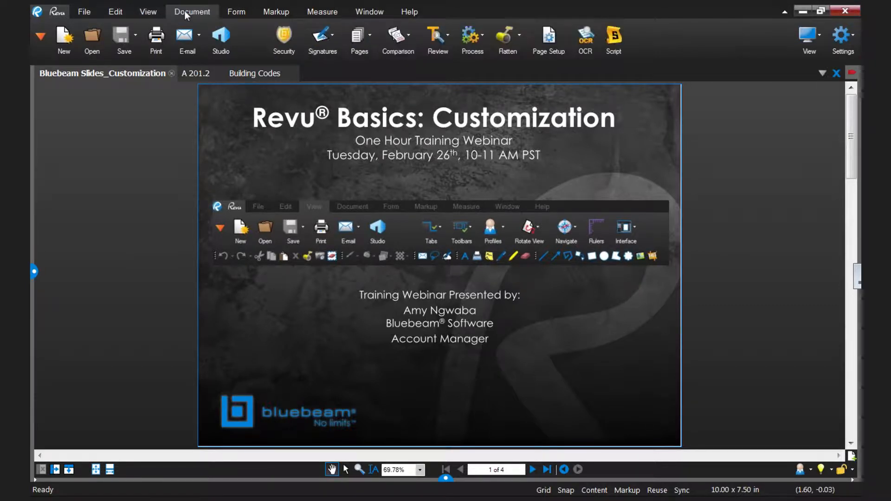
pyautogui.click(224, 12)
pyautogui.click(267, 14)
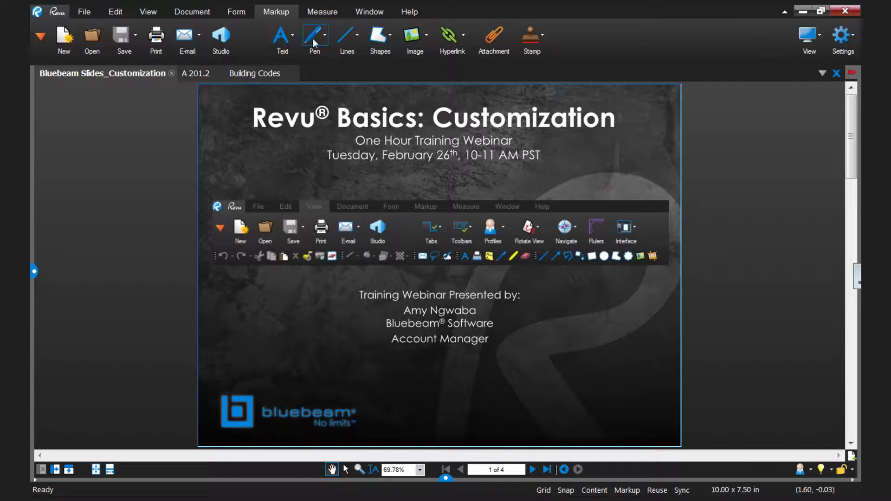
pyautogui.click(391, 36)
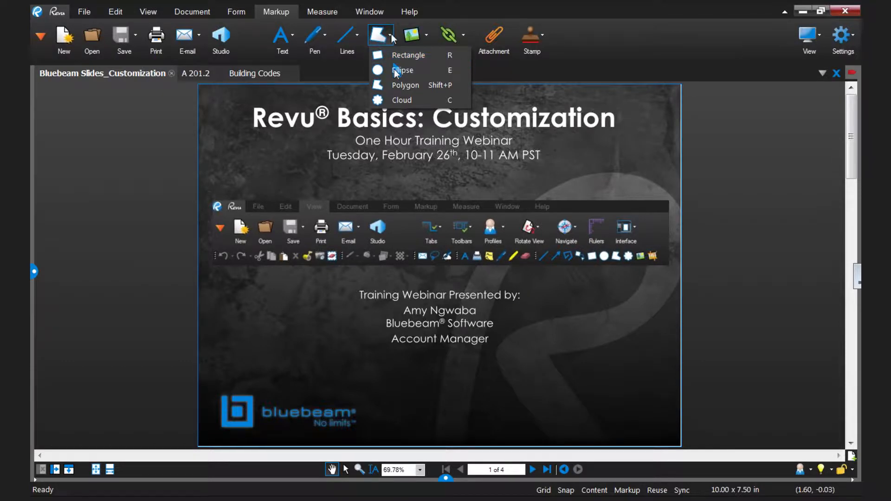
pyautogui.click(439, 6)
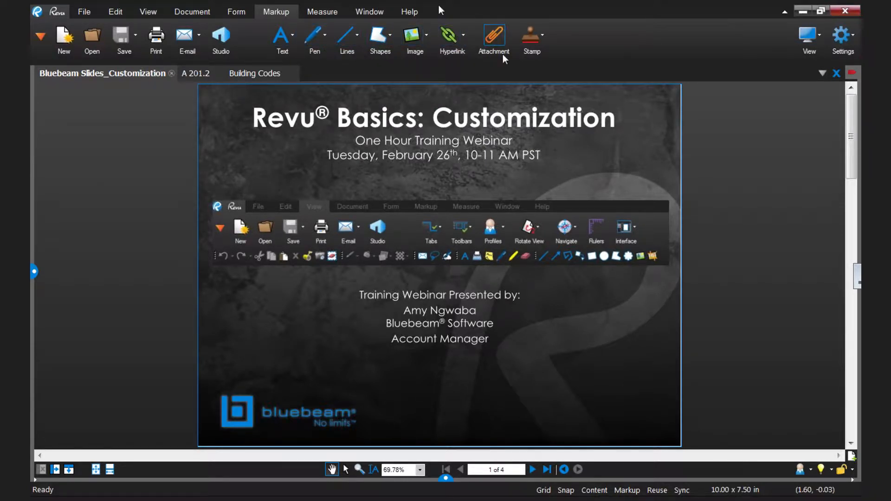
# Toggle the command bar's text labels, and minimize and restore the command bar
pyautogui.rightClick(572, 48)
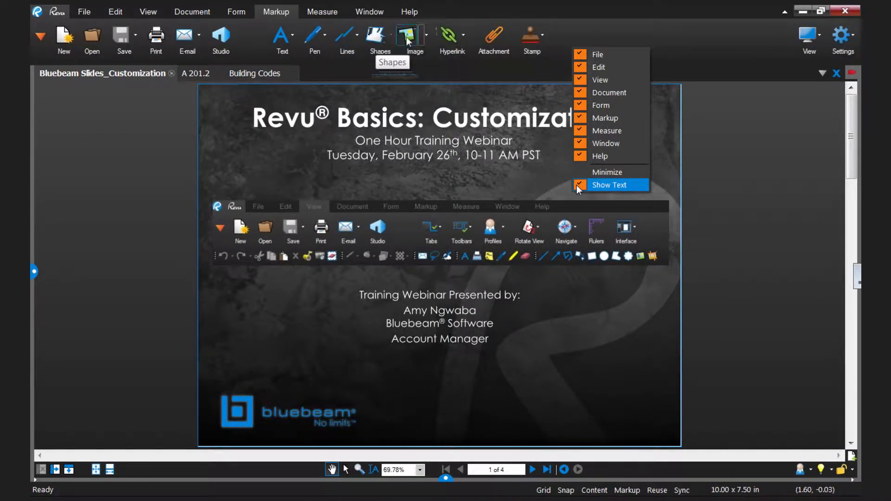
pyautogui.click(578, 185)
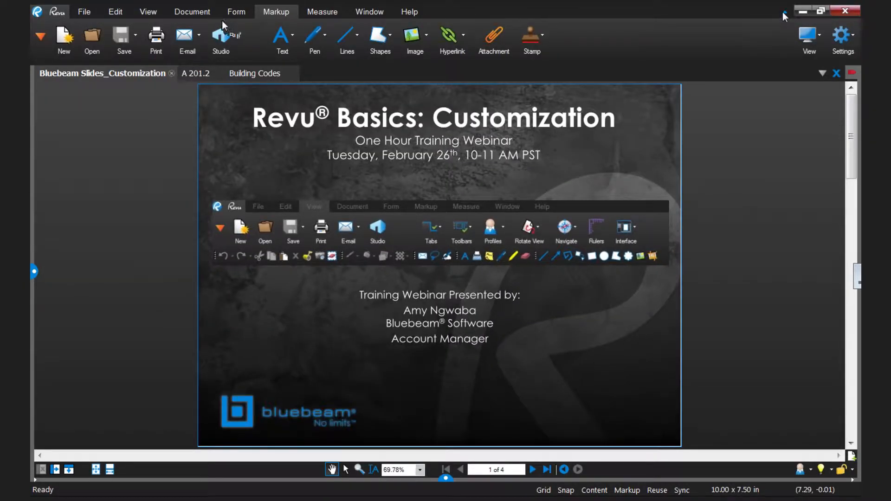
pyautogui.click(783, 12)
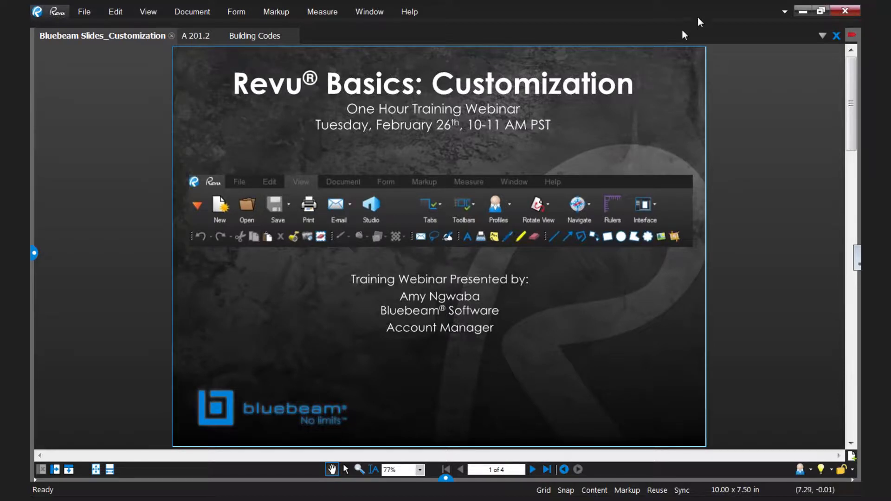
pyautogui.click(785, 12)
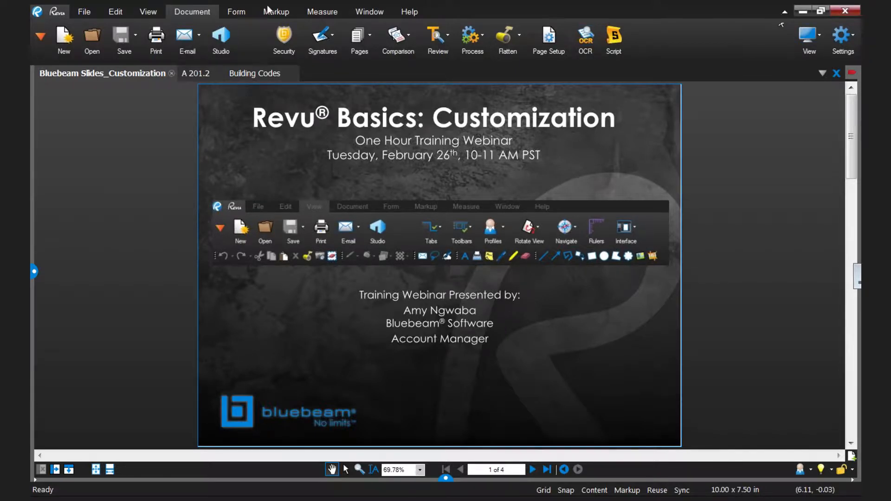
# Hide the status bar and show it again, and review the remaining interface display options
pyautogui.click(161, 13)
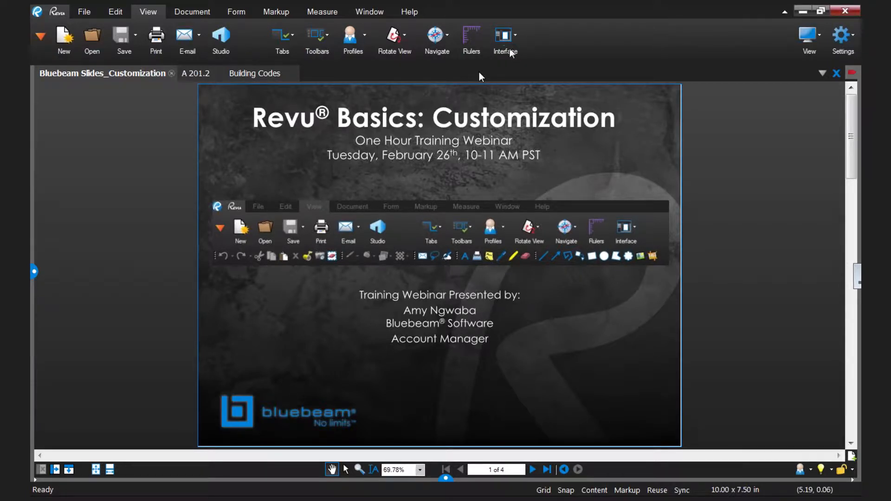
pyautogui.click(515, 35)
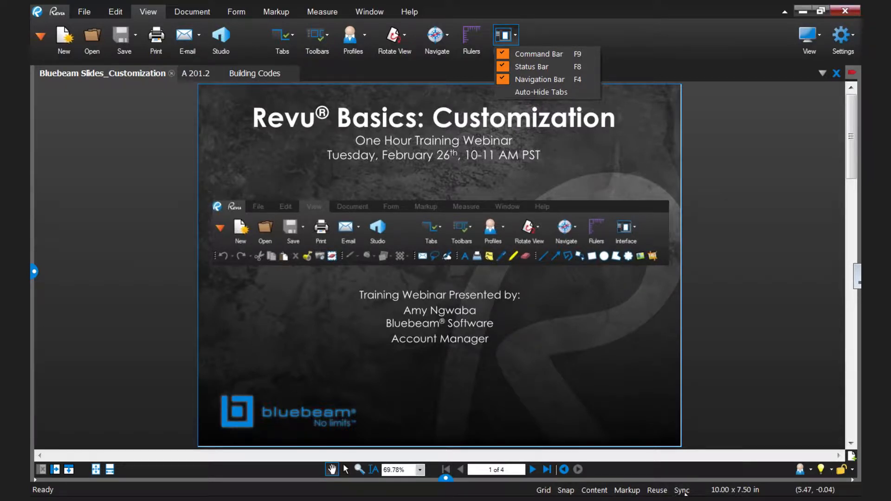
pyautogui.click(525, 67)
pyautogui.click(514, 34)
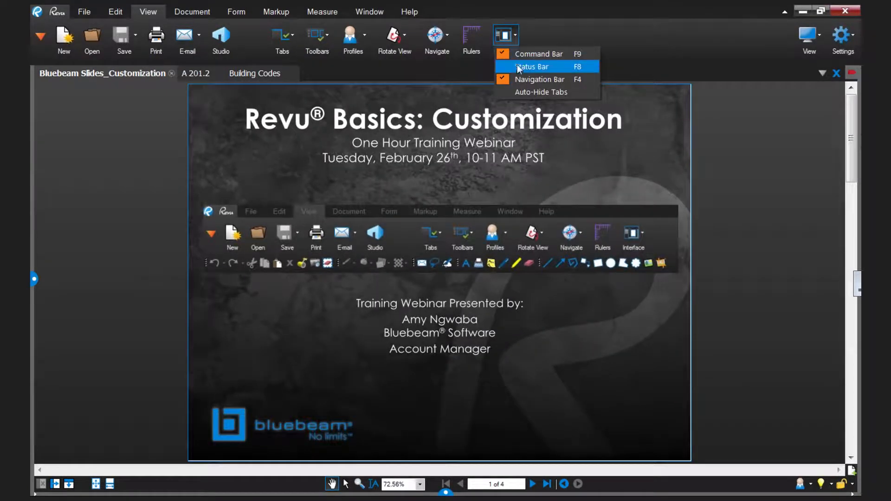
pyautogui.click(517, 65)
pyautogui.click(516, 46)
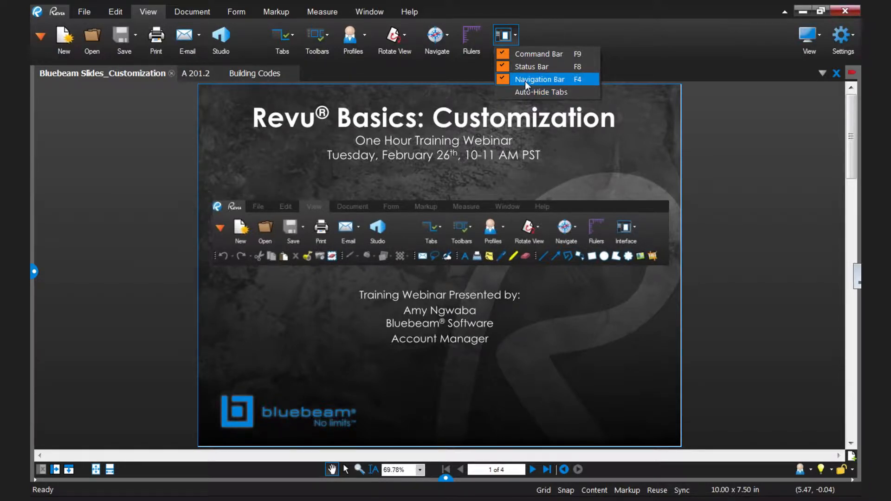
pyautogui.click(607, 91)
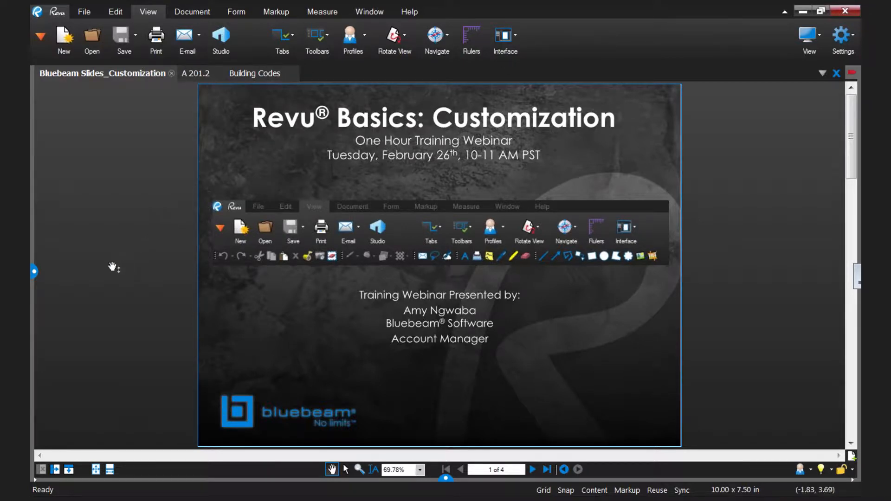
# Expand and collapse each docked panel around the document in turn to view its contents
pyautogui.click(35, 274)
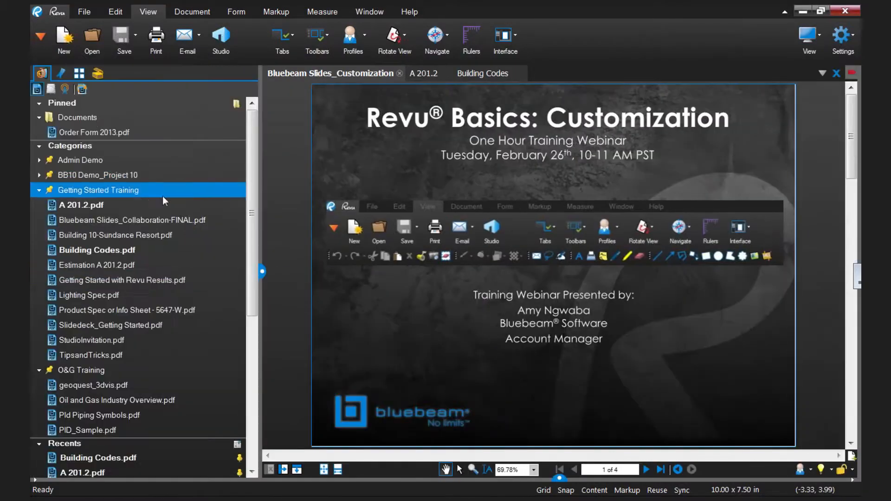
pyautogui.click(261, 271)
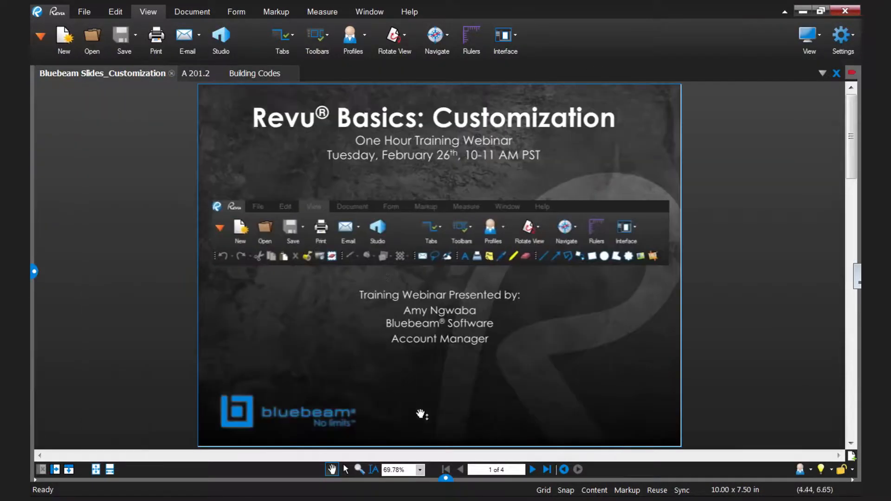
pyautogui.click(445, 480)
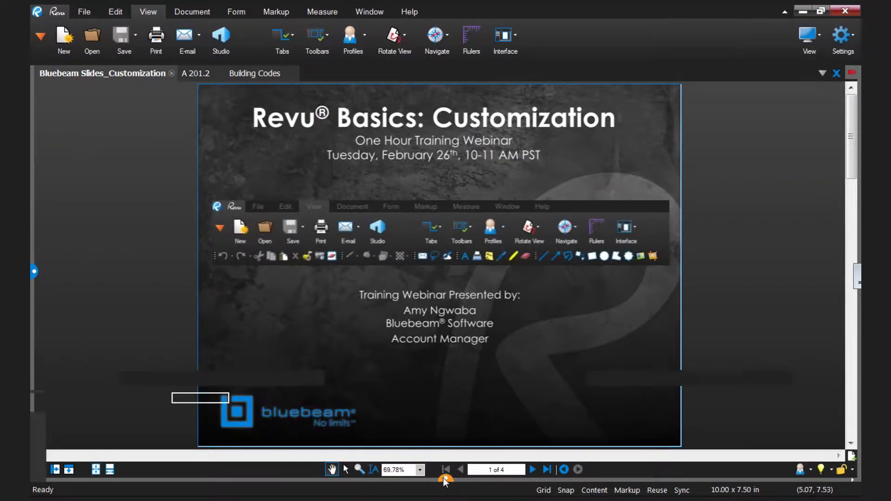
pyautogui.click(445, 388)
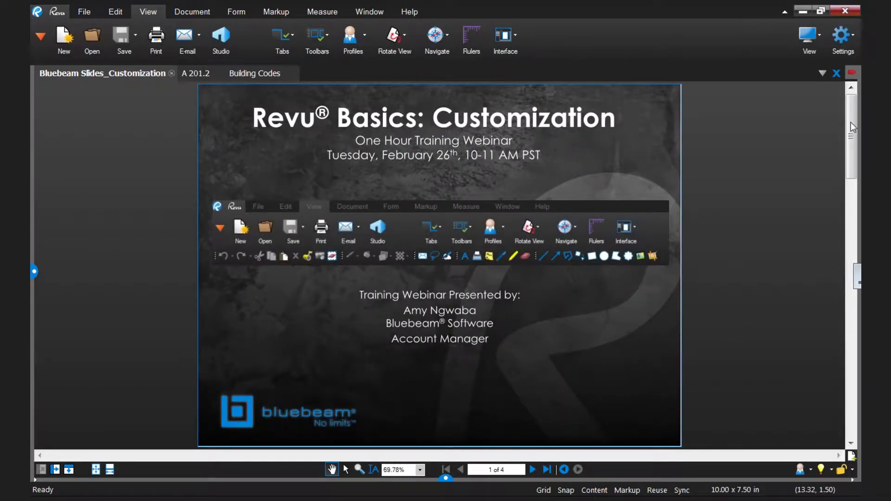
pyautogui.click(857, 276)
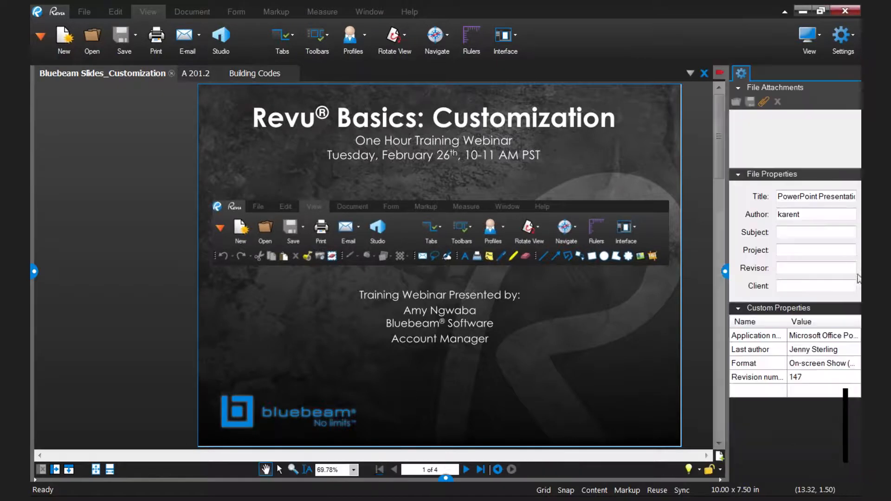
pyautogui.click(727, 271)
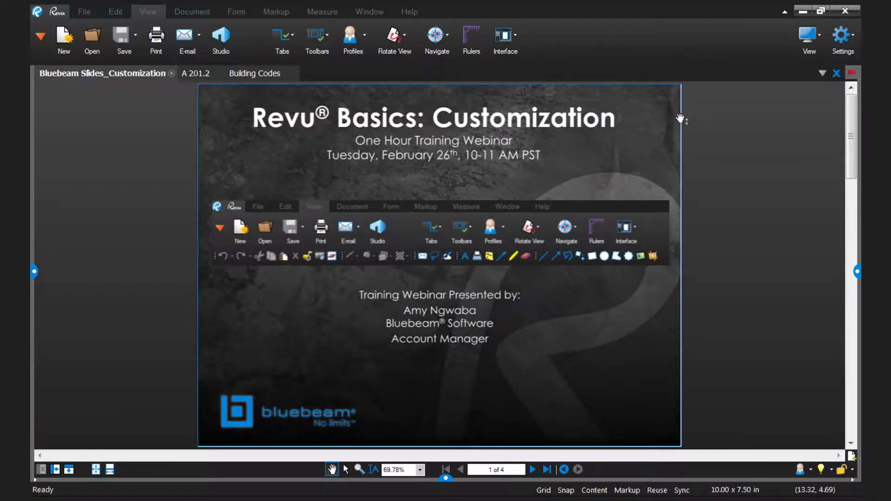
# Switch the interface profile to Office
pyautogui.click(146, 10)
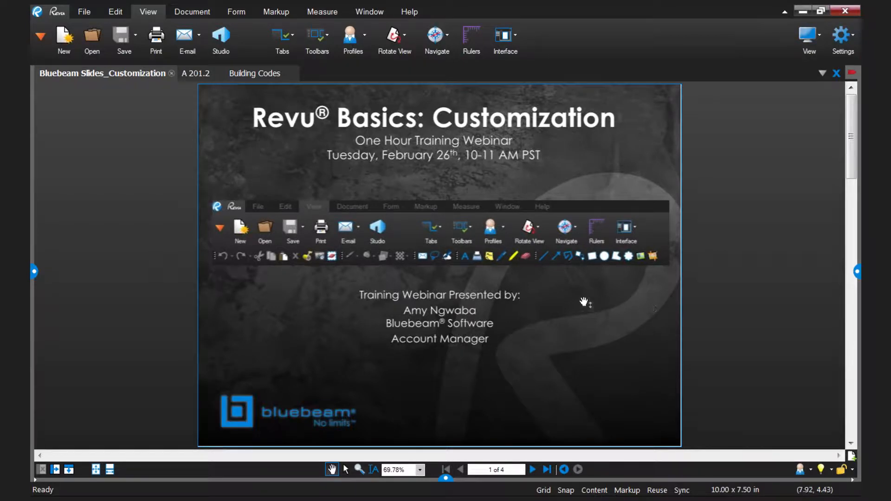
pyautogui.click(363, 31)
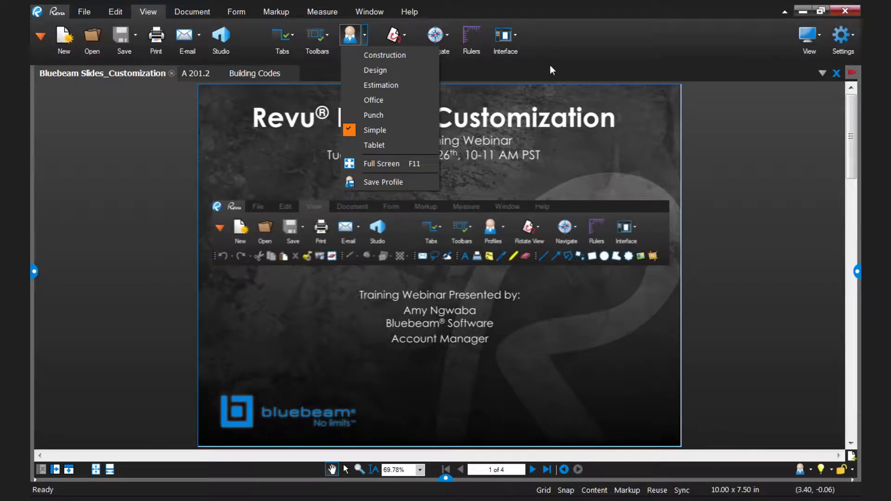
pyautogui.click(352, 100)
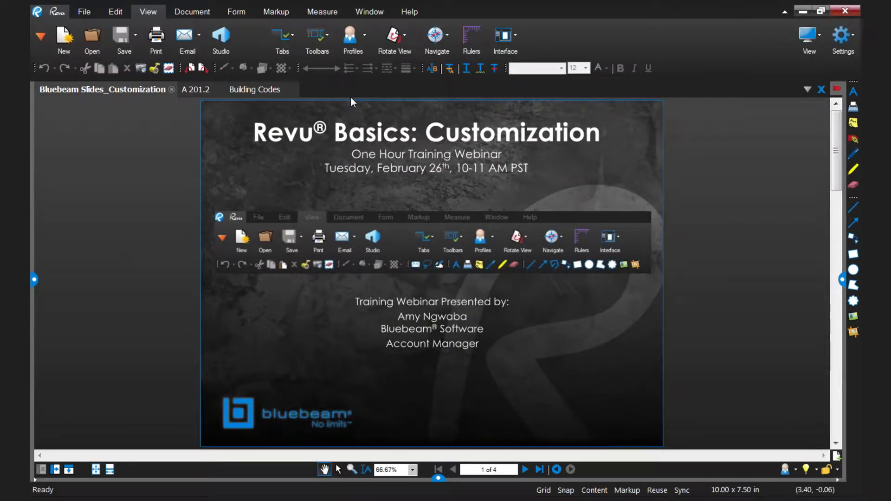
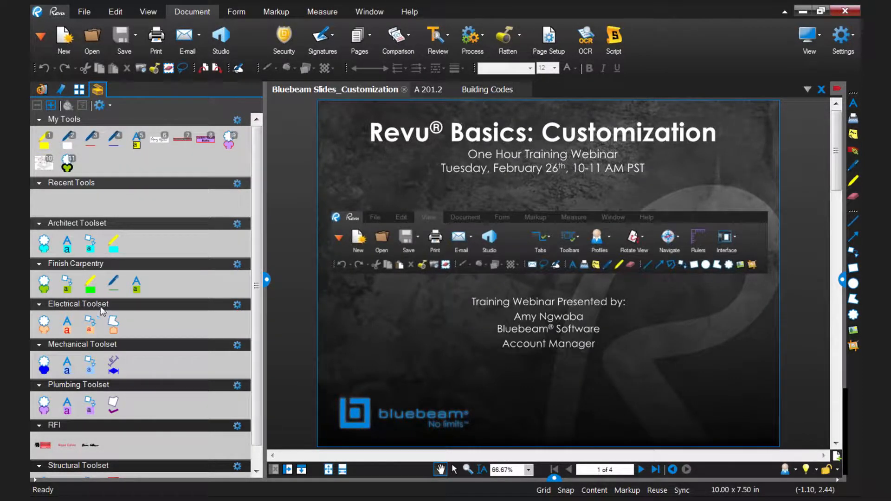
# Pin the Electrical Toolset by adding a new custom toolbar named with the presenter's first name followed by "Tool sets"
pyautogui.click(237, 305)
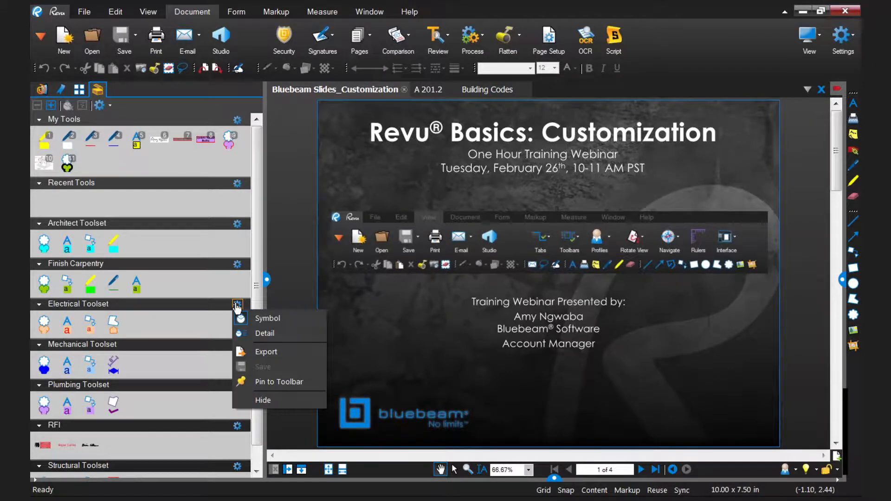
pyautogui.click(258, 381)
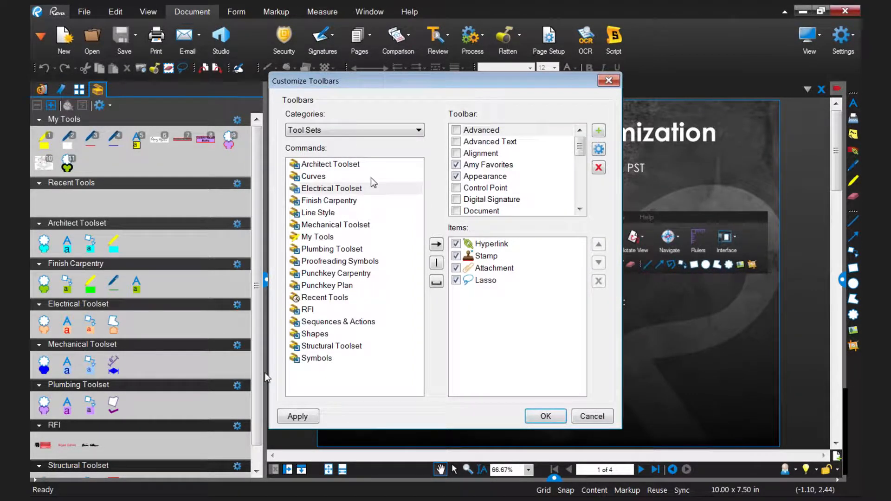
pyautogui.click(597, 133)
pyautogui.write("Amy's Tool sets")
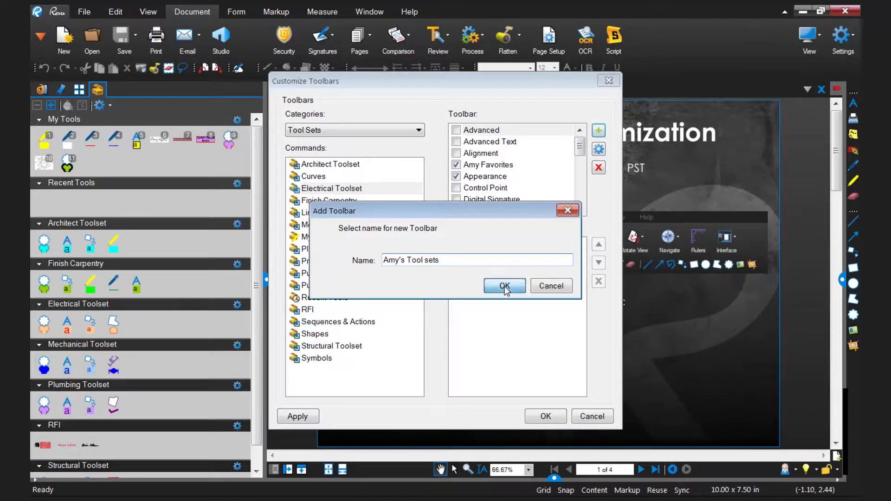
pyautogui.click(505, 287)
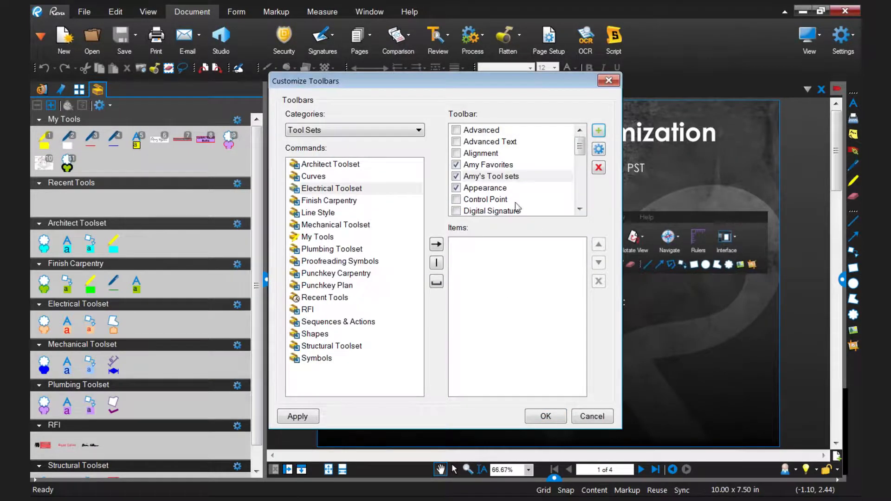
# Add the Electrical Toolset to the new tool sets toolbar and accept the toolbar customization
pyautogui.click(508, 178)
pyautogui.click(340, 190)
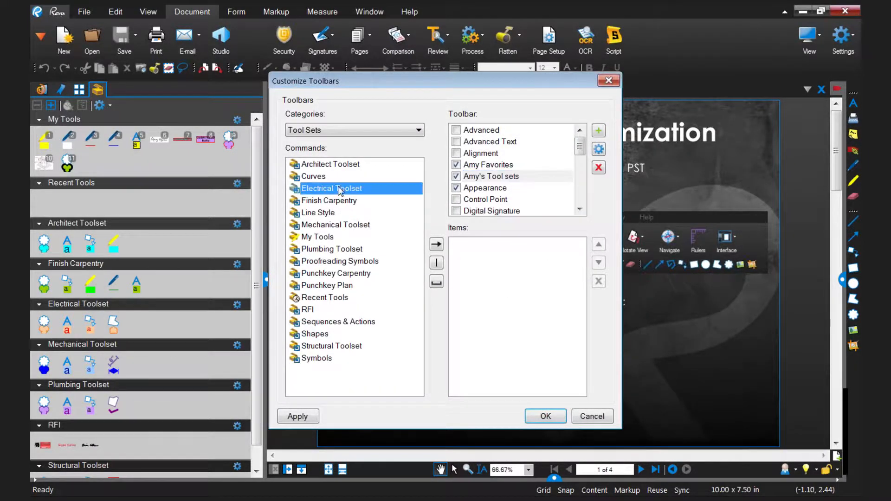
pyautogui.click(437, 244)
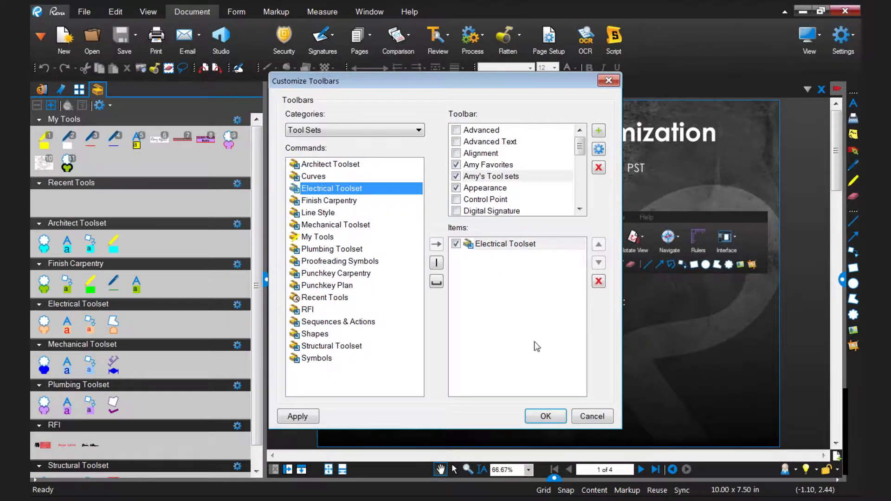
pyautogui.click(546, 418)
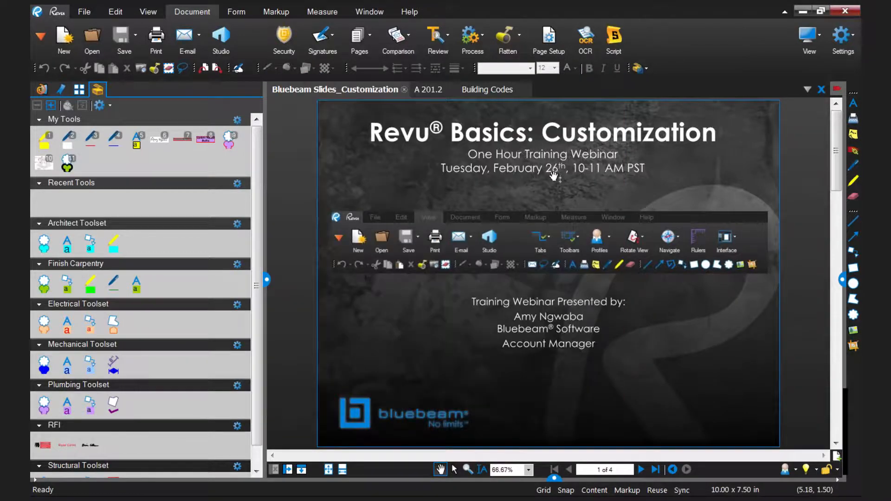
# Collapse the tool chest panel and view the tools in the Electrical Toolset pinned to the toolbar
pyautogui.click(266, 279)
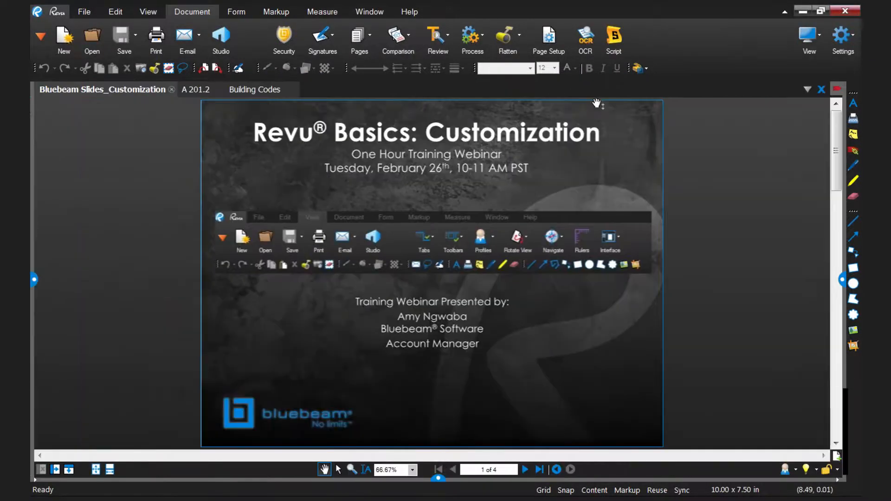
pyautogui.click(648, 70)
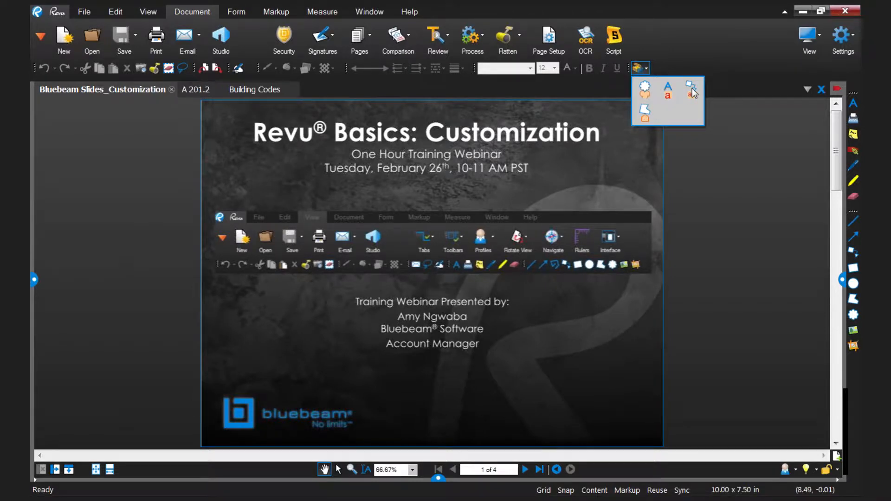
pyautogui.click(683, 59)
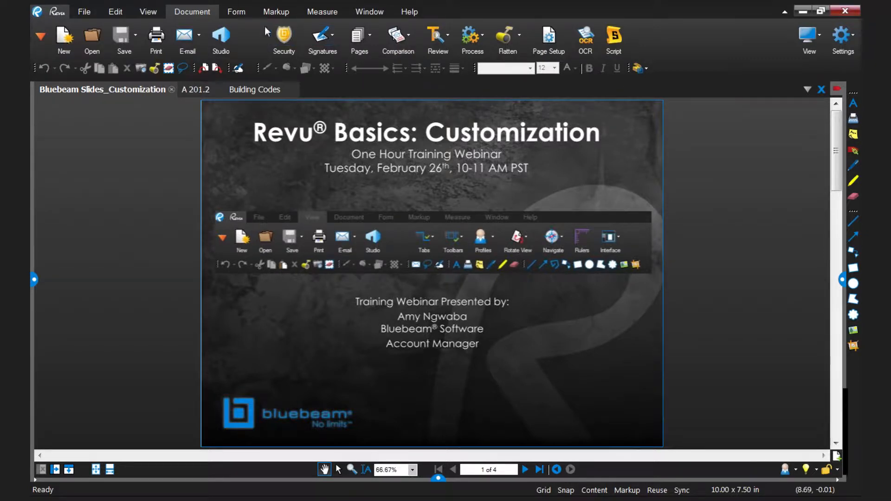
# Open the toolbar customization settings and list the commands of all categories
pyautogui.click(147, 11)
pyautogui.click(331, 41)
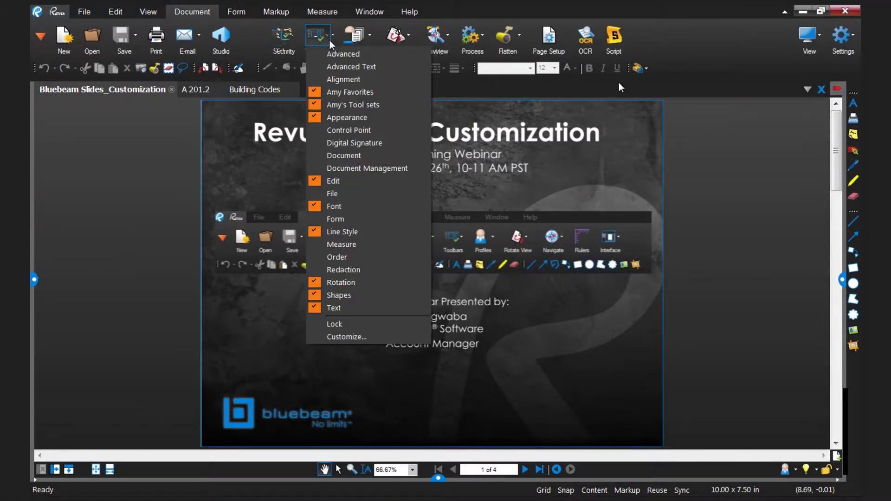
pyautogui.click(347, 338)
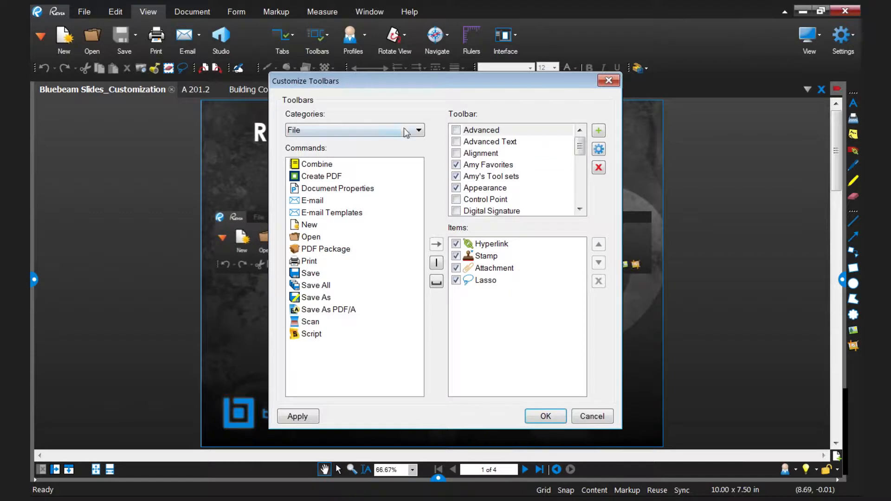
pyautogui.click(418, 131)
pyautogui.click(419, 133)
pyautogui.click(419, 131)
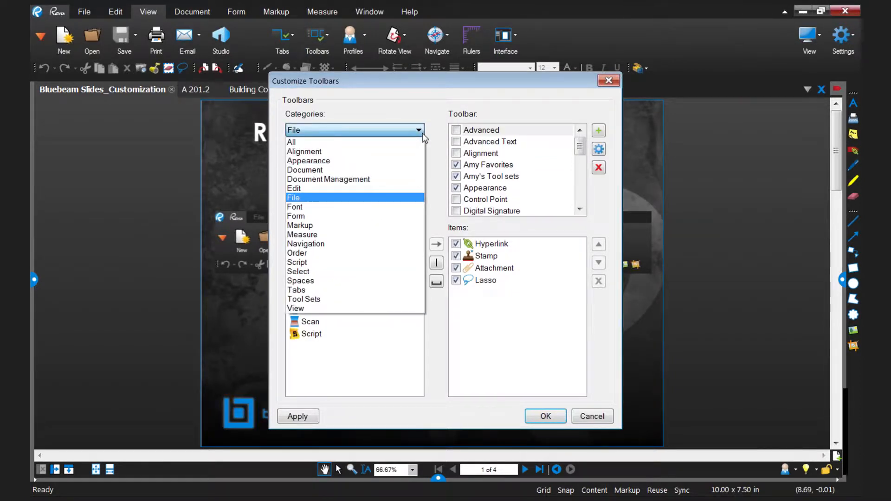
pyautogui.click(297, 142)
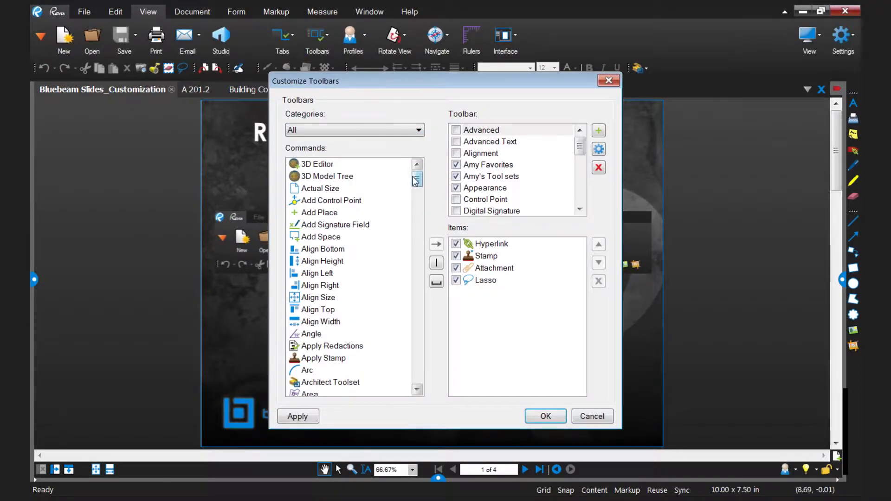
pyautogui.moveTo(417, 181)
pyautogui.mouseDown()
pyautogui.moveTo(416, 228)
pyautogui.moveTo(421, 180)
pyautogui.mouseUp()
pyautogui.moveTo(580, 150)
pyautogui.mouseDown()
pyautogui.moveTo(580, 196)
pyautogui.moveTo(580, 145)
pyautogui.mouseUp()
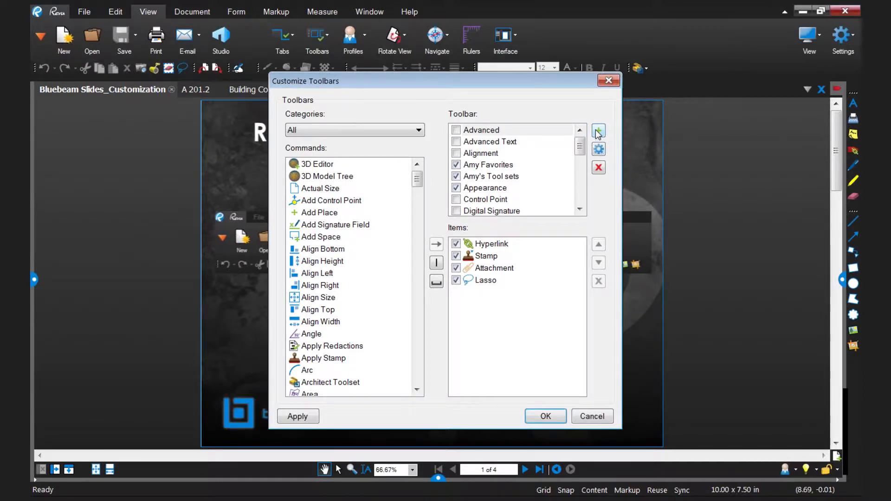
# Add a new custom toolbar named Punch and select it for editing
pyautogui.click(598, 132)
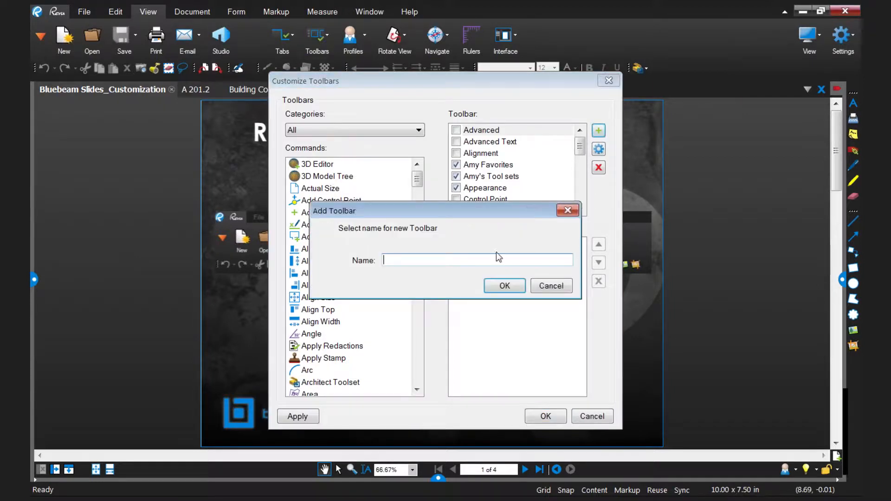
pyautogui.write('pun')
pyautogui.press('BackSpace')
pyautogui.press('BackSpace')
pyautogui.press('BackSpace')
pyautogui.write('Punch')
pyautogui.click(505, 285)
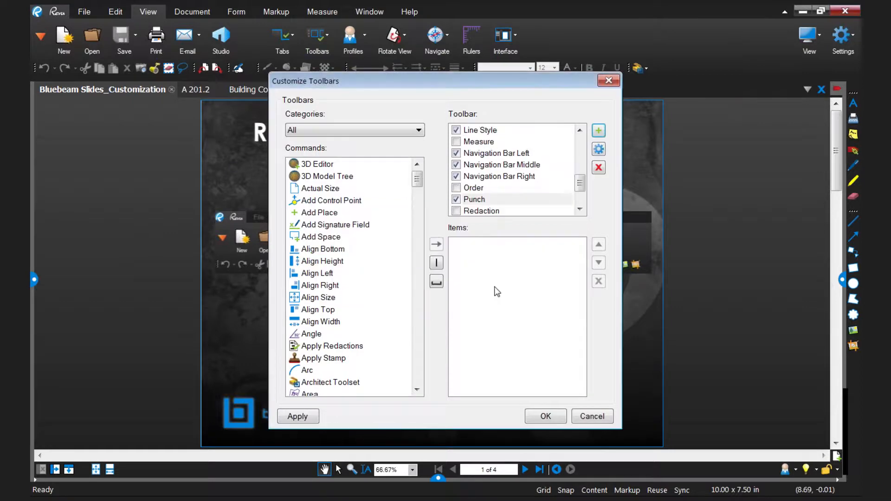
pyautogui.click(489, 199)
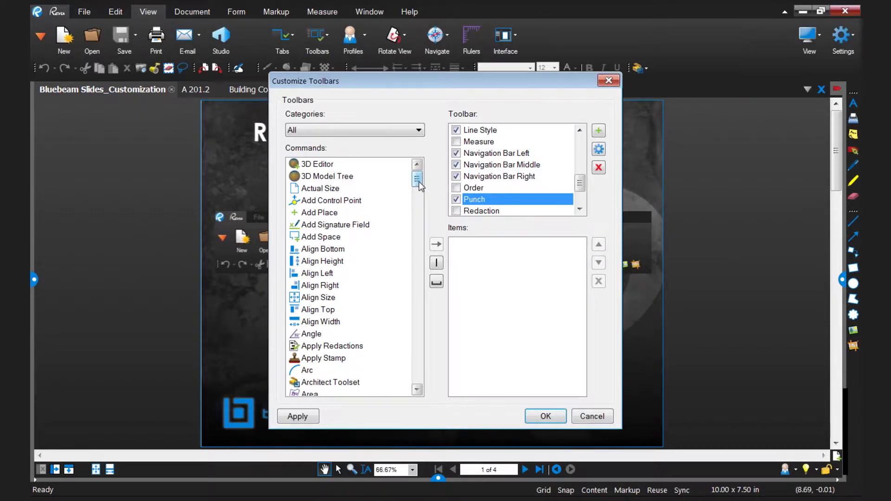
# Add the Add Space and Apply Stamp commands to the Punch toolbar
pyautogui.moveTo(420, 185); pyautogui.dragTo(420, 187)
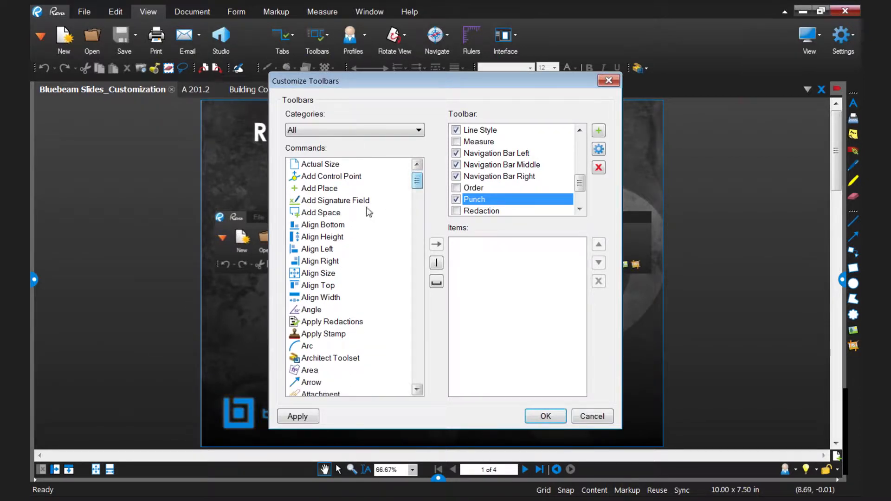
pyautogui.click(335, 214)
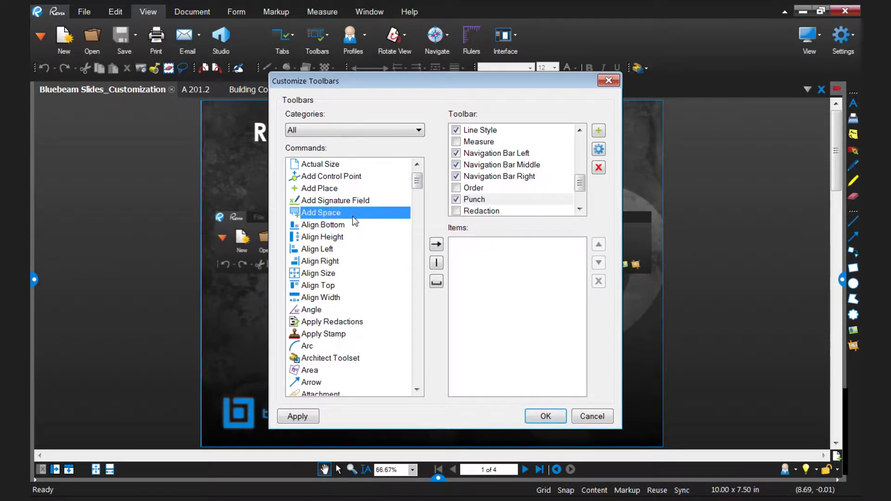
pyautogui.click(437, 245)
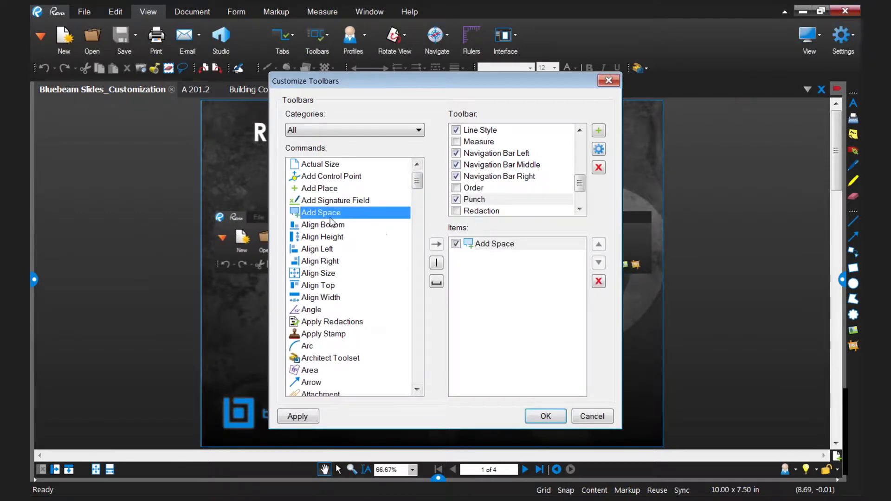
pyautogui.scroll(-3, 360, 239)
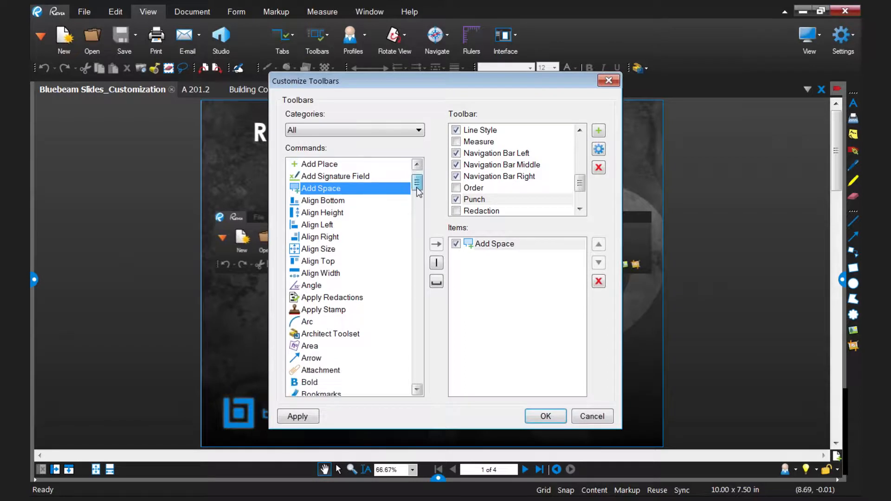
pyautogui.click(344, 250)
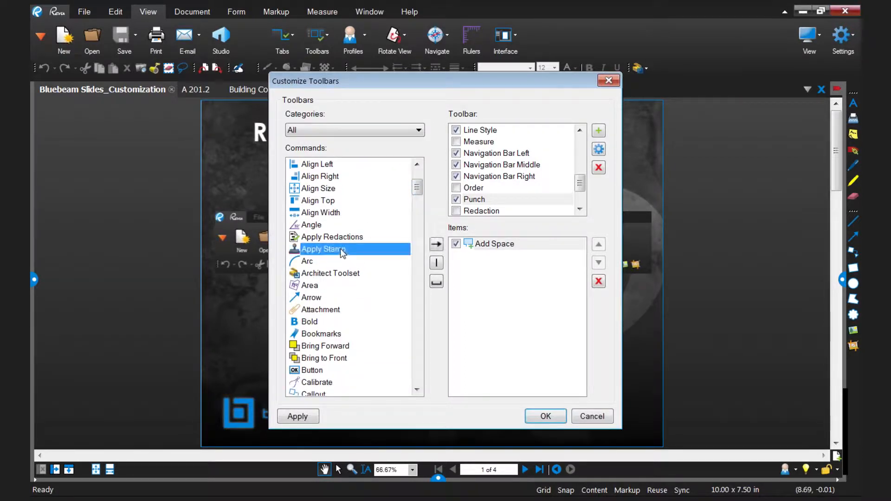
pyautogui.click(437, 244)
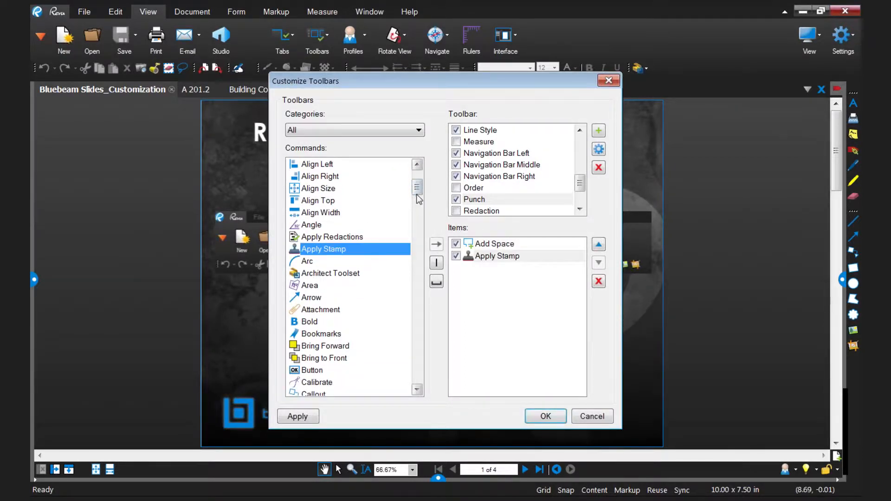
# Add the Cut Content and Snapshot commands to the Punch toolbar
pyautogui.scroll(-2, 419, 198)
pyautogui.moveTo(419, 197); pyautogui.dragTo(417, 222)
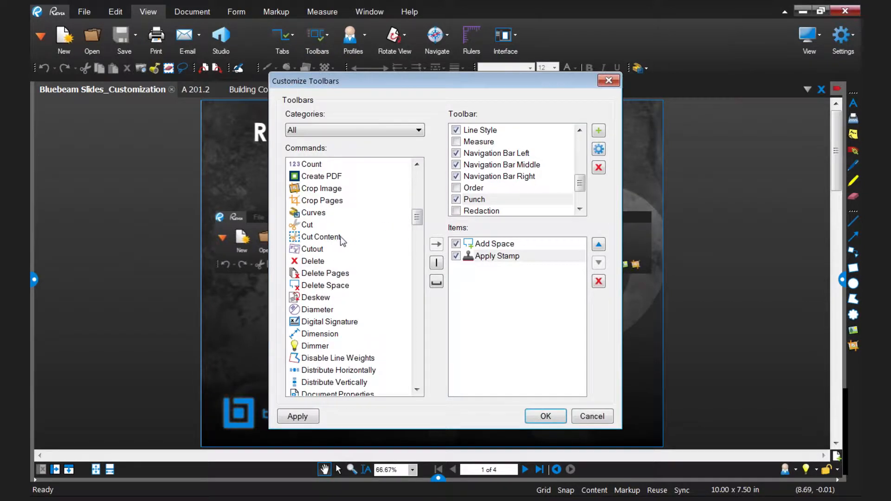
pyautogui.click(370, 237)
pyautogui.click(435, 244)
pyautogui.moveTo(417, 217); pyautogui.dragTo(421, 352)
pyautogui.click(347, 326)
pyautogui.click(349, 331)
pyautogui.click(439, 246)
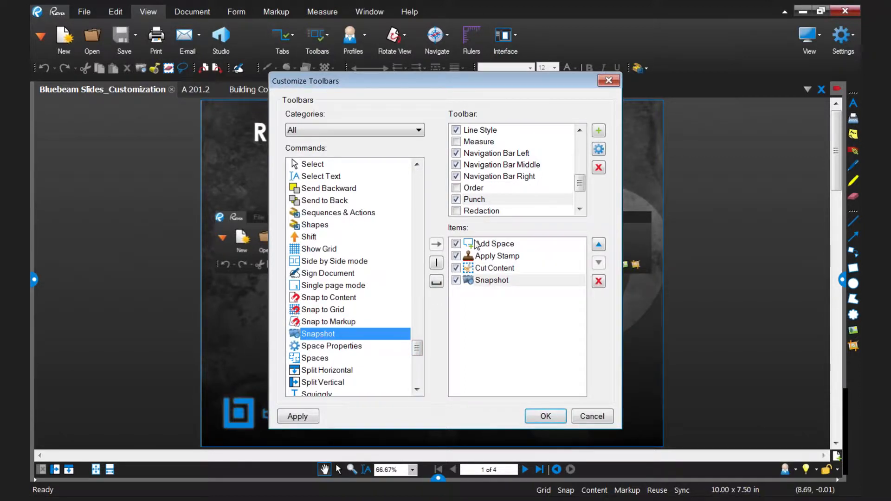
# Add the Spaces command to the Punch toolbar and accept the toolbar customization
pyautogui.click(344, 359)
pyautogui.click(435, 246)
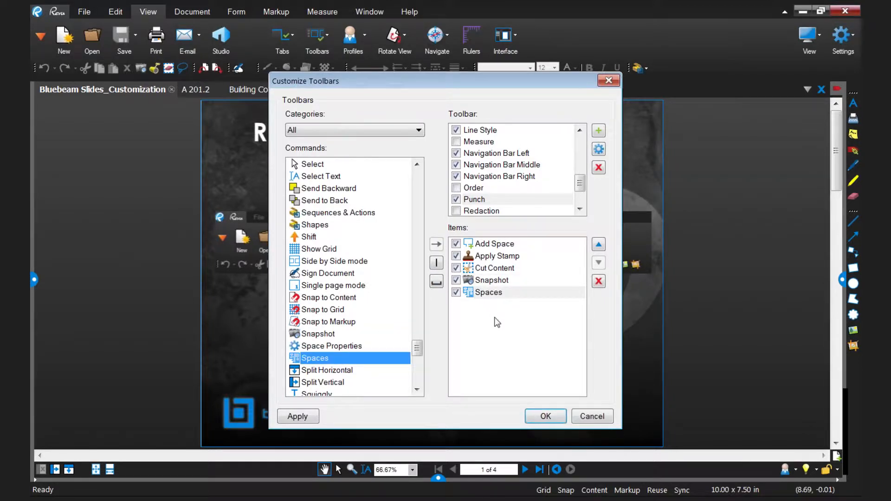
pyautogui.click(547, 416)
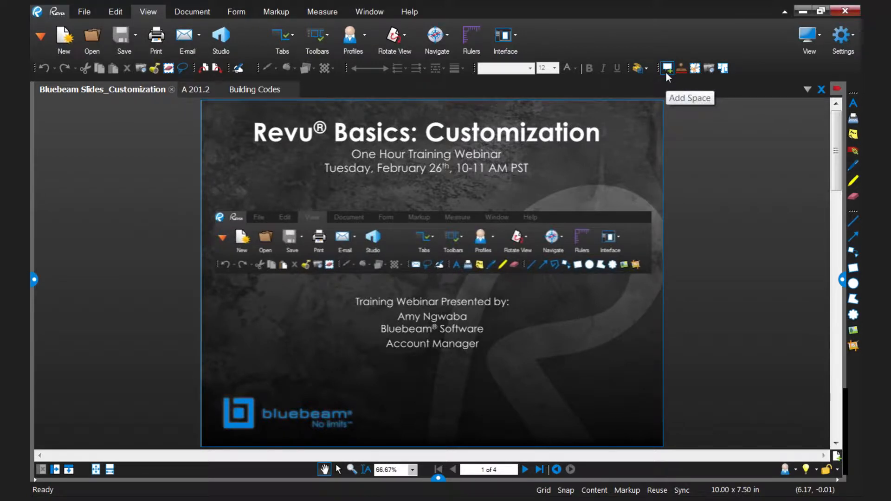
# Review the options for managing the ABC Company Profile and close the profile manager without changes
pyautogui.click(330, 39)
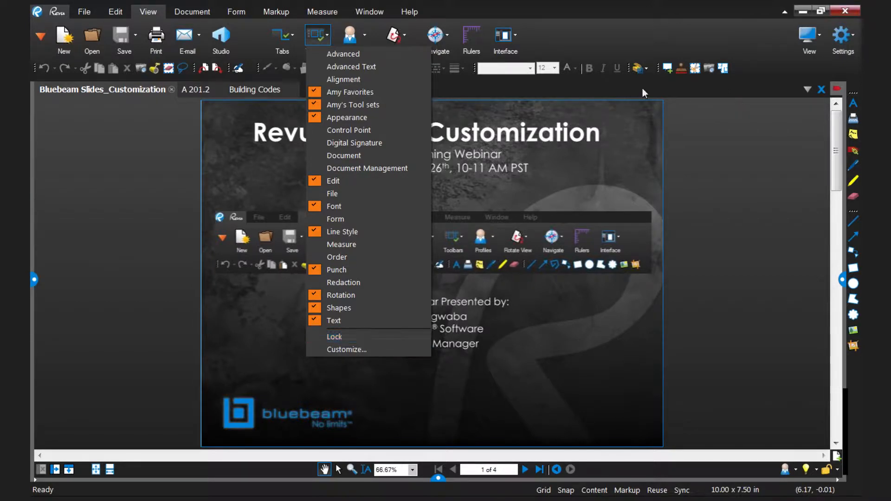
pyautogui.click(355, 37)
pyautogui.click(352, 36)
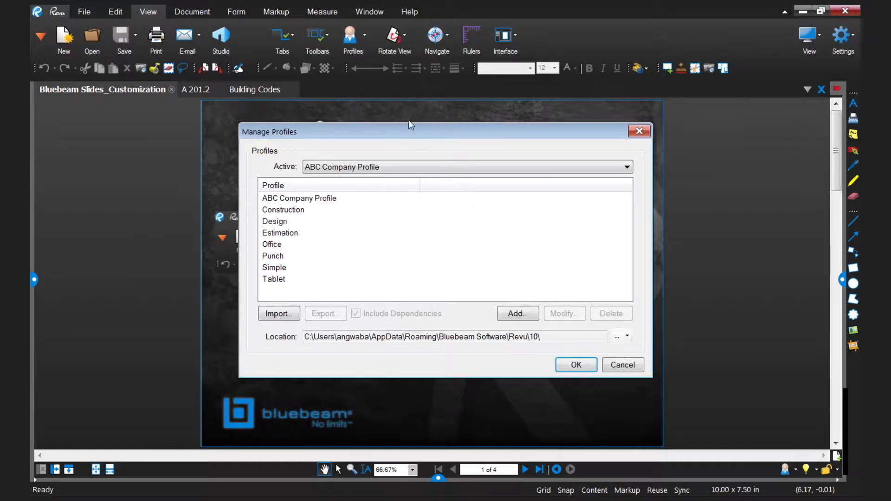
pyautogui.click(317, 199)
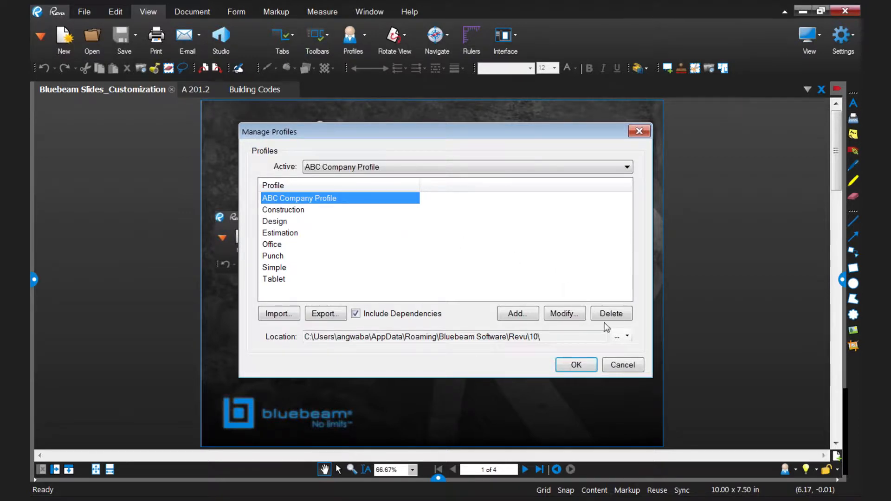
pyautogui.click(622, 366)
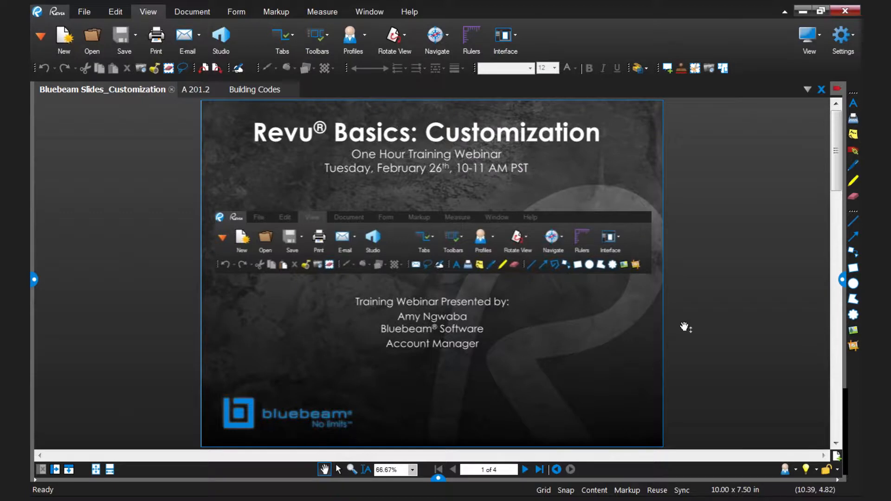
# Switch to the A 201.2 floor plan and examine the rooms around 1230 and 1232 up close
pyautogui.click(194, 90)
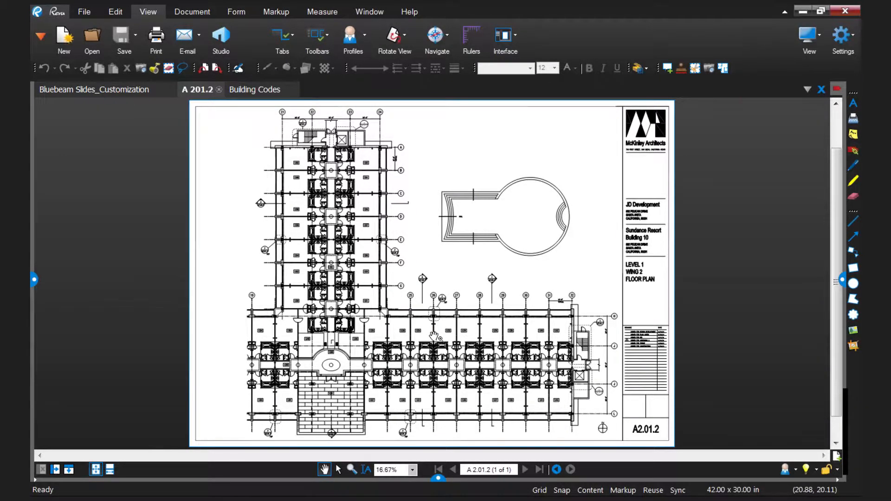
pyautogui.scroll(5, 435, 335)
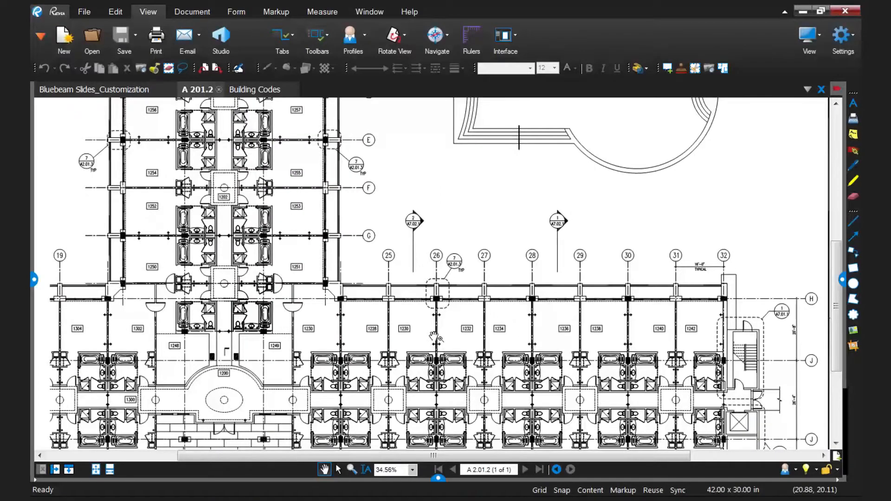
pyautogui.scroll(6, 434, 335)
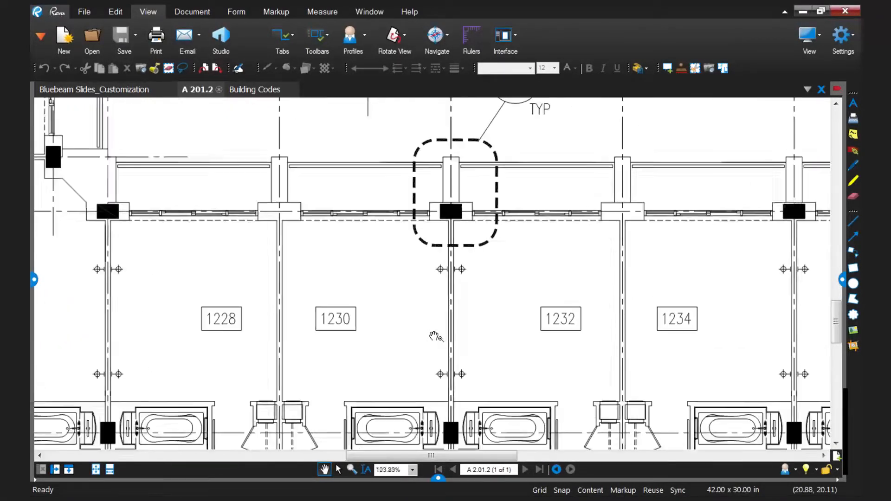
pyautogui.scroll(2, 436, 336)
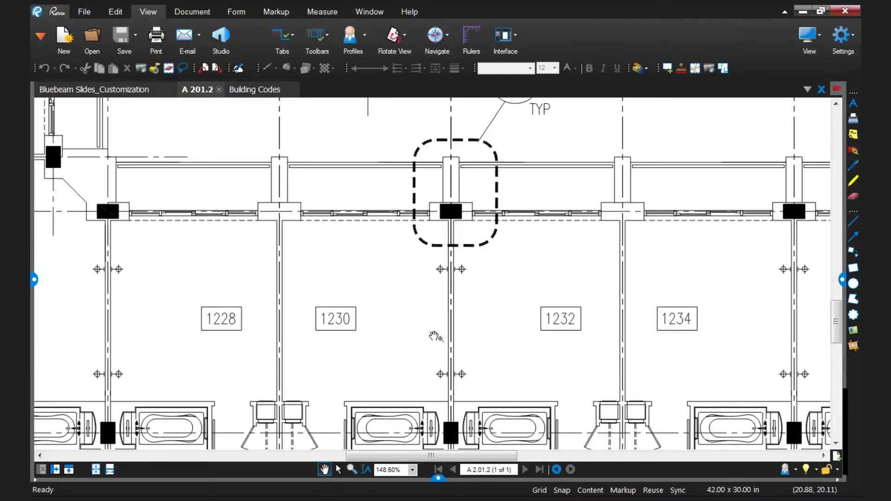
pyautogui.scroll(-4, 435, 336)
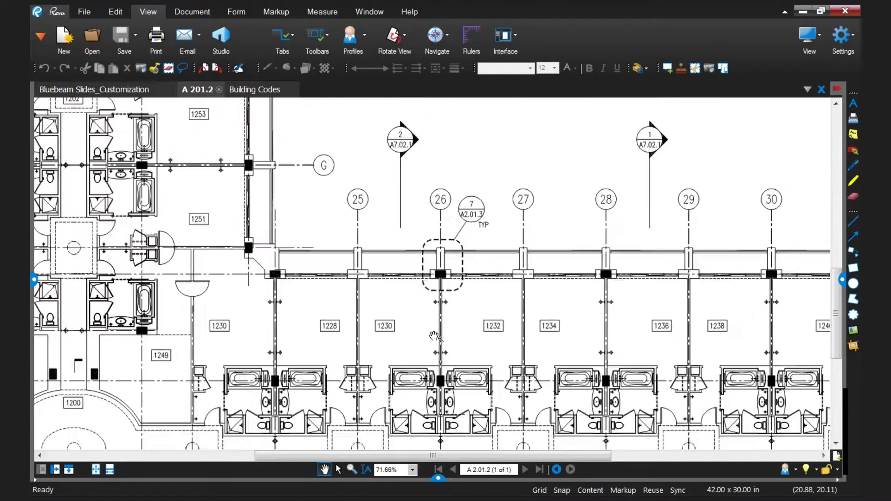
pyautogui.scroll(-4, 434, 335)
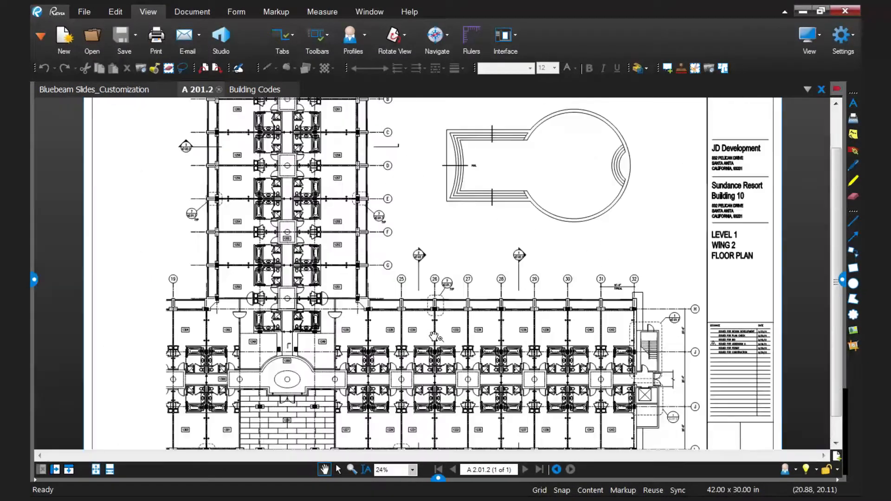
pyautogui.scroll(-2, 434, 336)
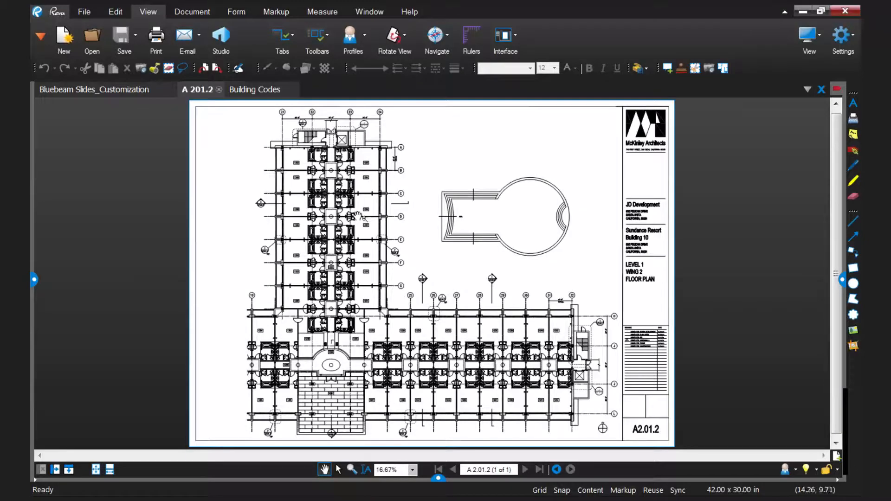
# Examine the upper wing of the floor plan around rooms 1262 and 1263, then the pool area
pyautogui.moveTo(330, 178); pyautogui.dragTo(376, 280)
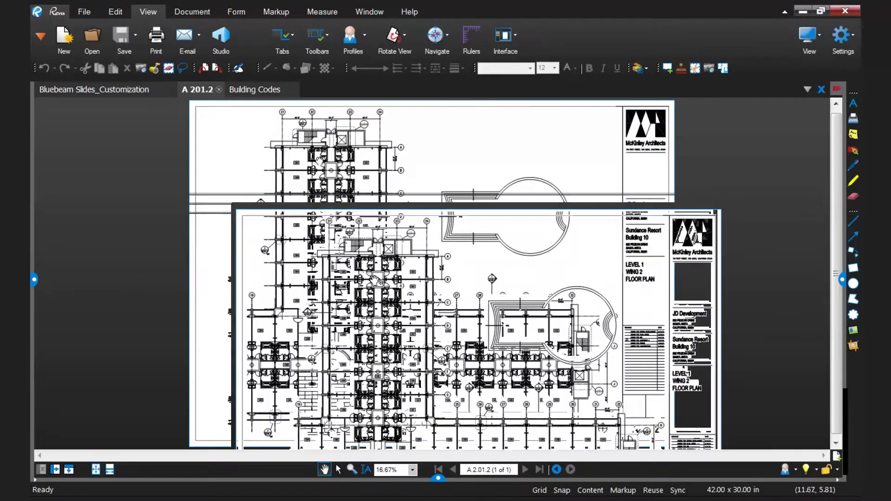
pyautogui.scroll(4, 376, 281)
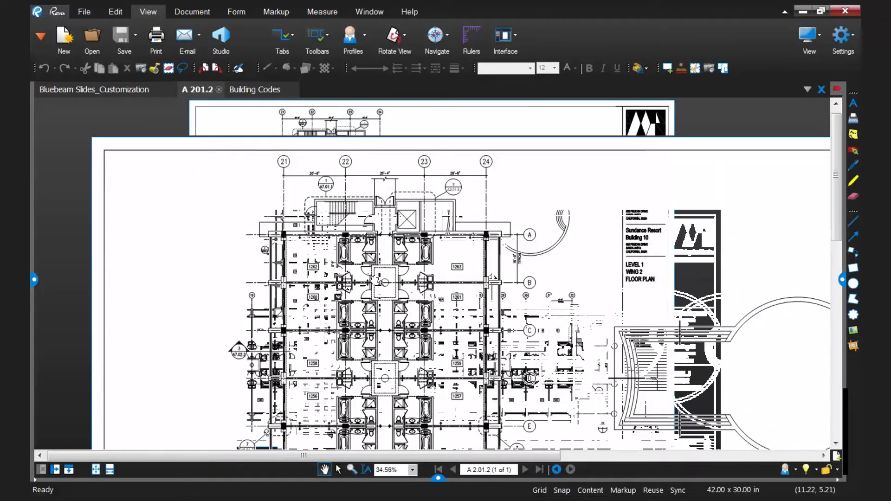
pyautogui.scroll(2, 376, 280)
pyautogui.scroll(1, 376, 280)
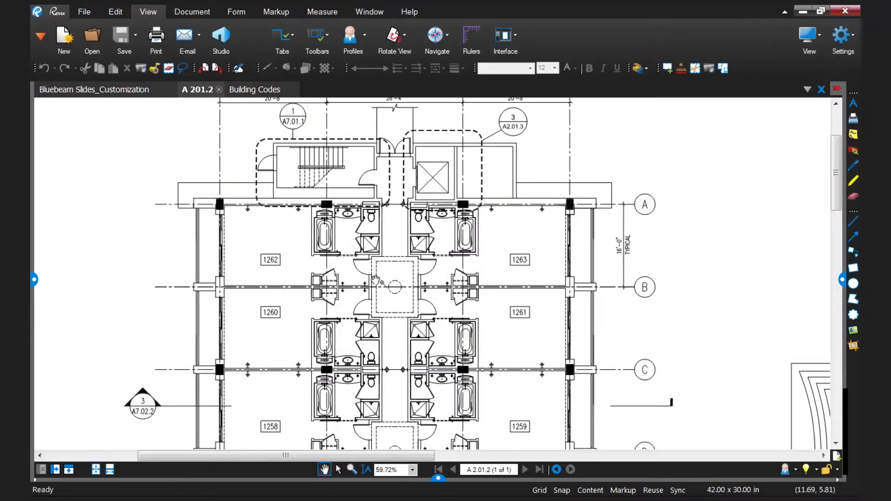
pyautogui.scroll(1, 375, 280)
pyautogui.moveTo(661, 341); pyautogui.dragTo(451, 266)
pyautogui.scroll(-2, 451, 266)
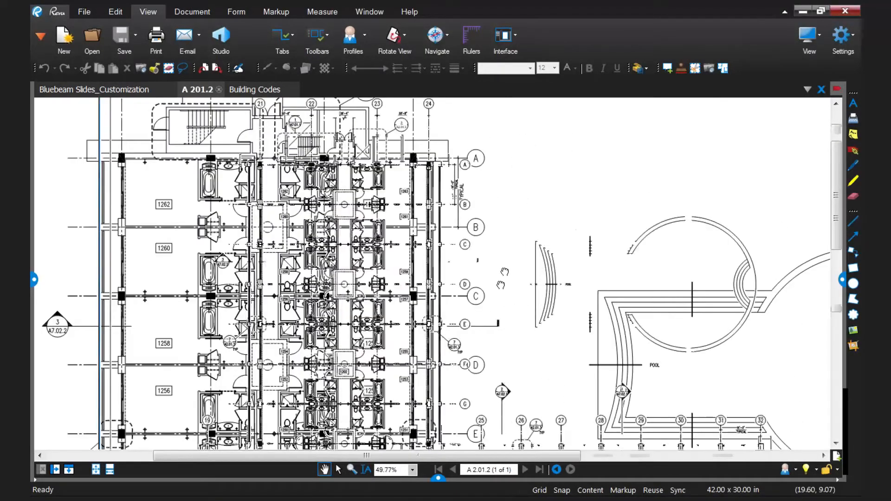
pyautogui.scroll(-5, 504, 272)
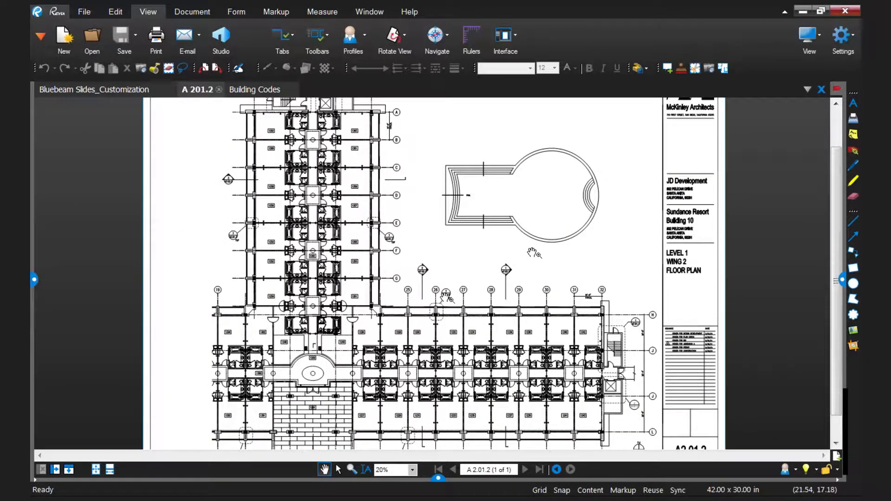
# Split the A 201.2 floor plan vertically into two side-by-side views
pyautogui.click(57, 470)
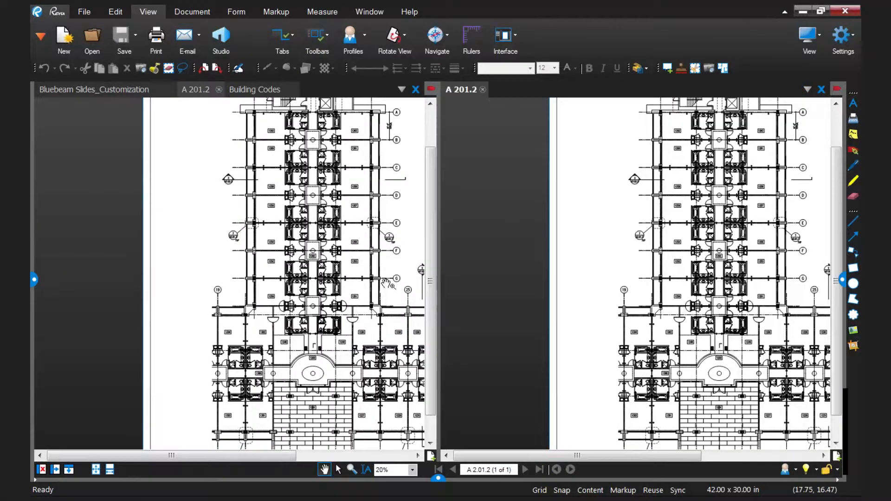
# Navigate the two A 201.2 views independently and examine the stair and elevator cores near rooms 1262 and 1242 up close
pyautogui.moveTo(343, 294); pyautogui.dragTo(224, 294)
pyautogui.moveTo(686, 291); pyautogui.dragTo(607, 288)
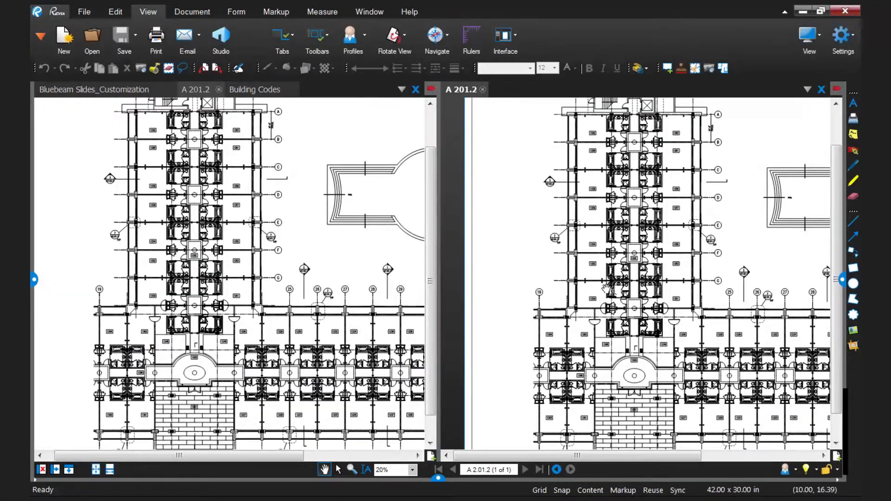
pyautogui.moveTo(307, 278); pyautogui.dragTo(345, 317)
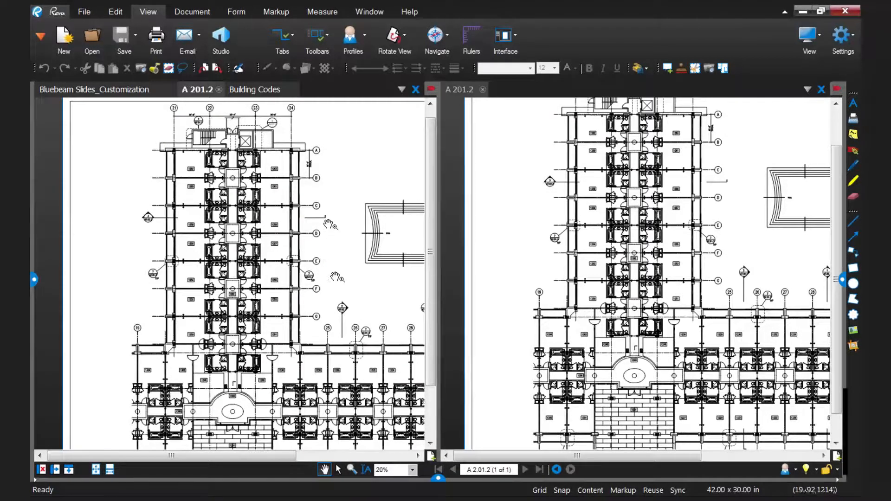
pyautogui.moveTo(324, 228); pyautogui.dragTo(319, 265)
pyautogui.moveTo(780, 289)
pyautogui.mouseDown()
pyautogui.moveTo(702, 261)
pyautogui.moveTo(526, 267)
pyautogui.mouseUp()
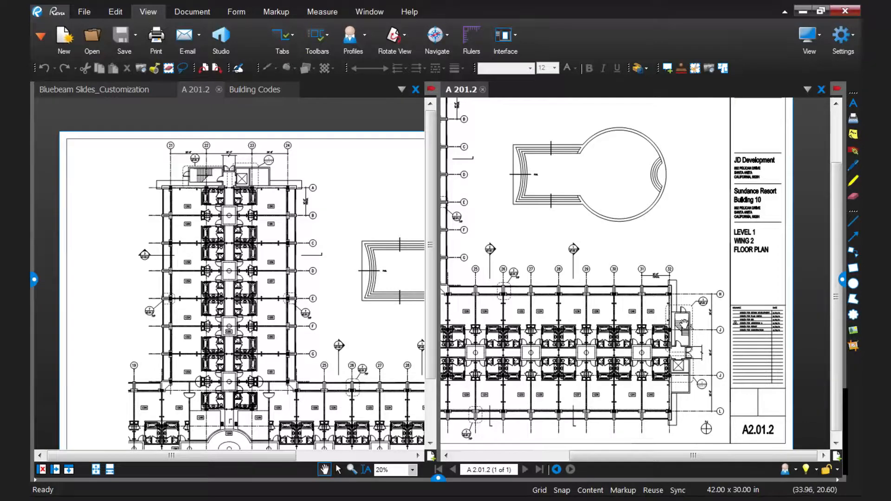
pyautogui.moveTo(682, 324); pyautogui.dragTo(715, 268)
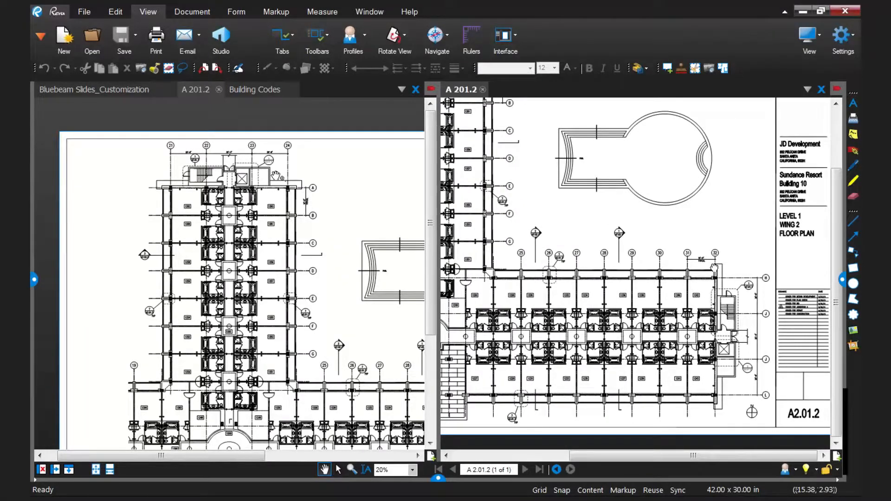
pyautogui.scroll(2, 276, 176)
pyautogui.scroll(3, 277, 176)
pyautogui.moveTo(702, 361); pyautogui.dragTo(627, 355)
pyautogui.scroll(7, 627, 354)
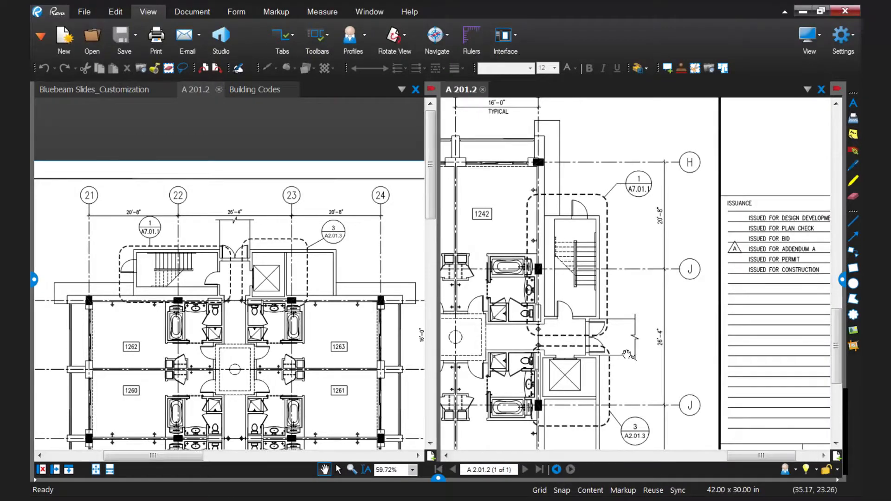
pyautogui.scroll(2, 363, 261)
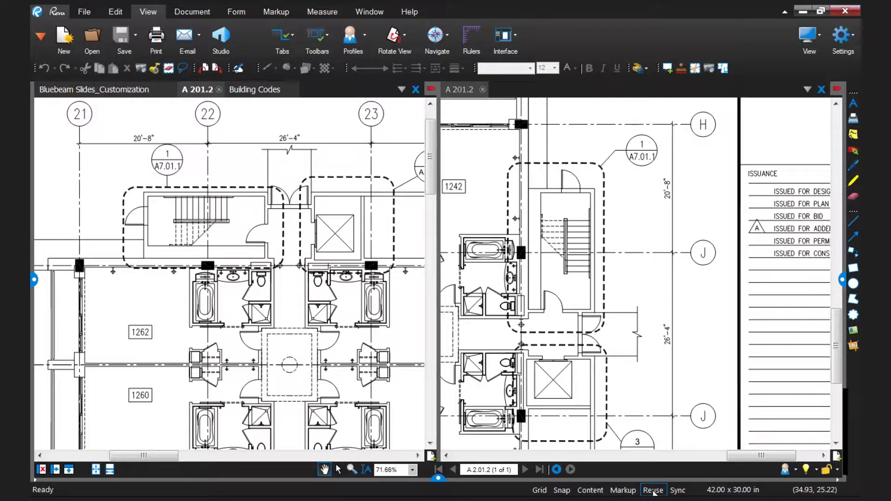
# Synchronize the two A 201.2 views and bring both to the bathrooms beside room 1259
pyautogui.click(677, 490)
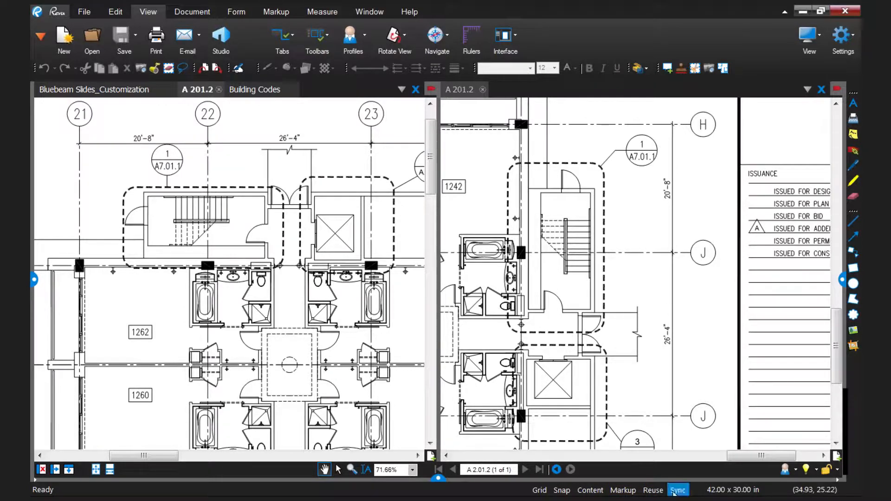
pyautogui.moveTo(376, 375); pyautogui.dragTo(362, 274)
pyautogui.moveTo(363, 308); pyautogui.dragTo(291, 208)
pyautogui.scroll(5, 310, 279)
pyautogui.moveTo(264, 257)
pyautogui.mouseDown()
pyautogui.moveTo(263, 265)
pyautogui.moveTo(363, 315)
pyautogui.mouseUp()
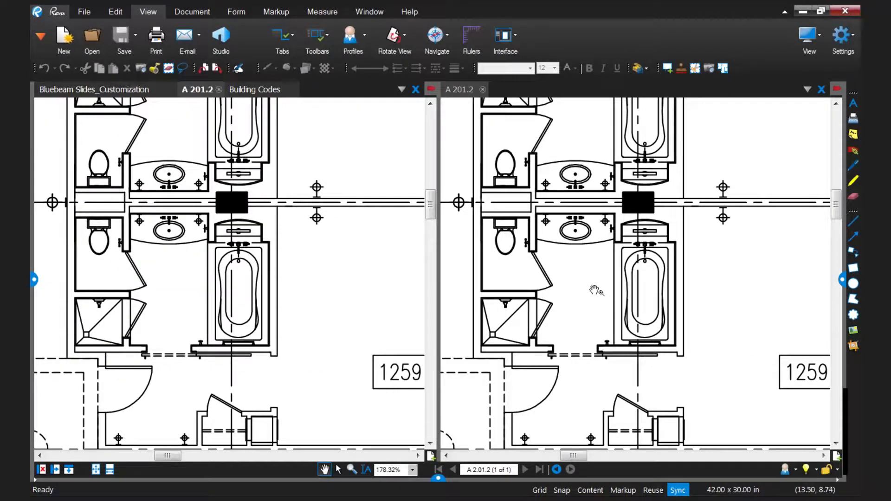
# Examine the upper wing around rooms 1256 to 1263 in both synchronized views
pyautogui.scroll(-1, 223, 277)
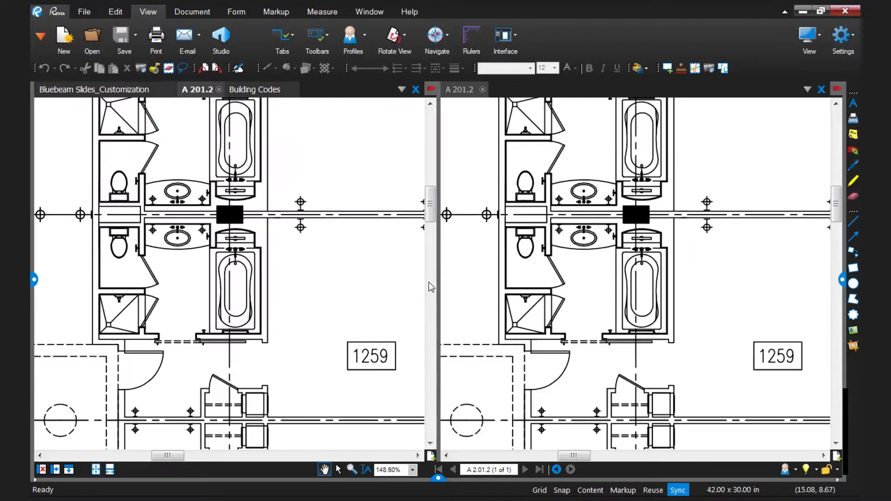
pyautogui.scroll(-3, 615, 288)
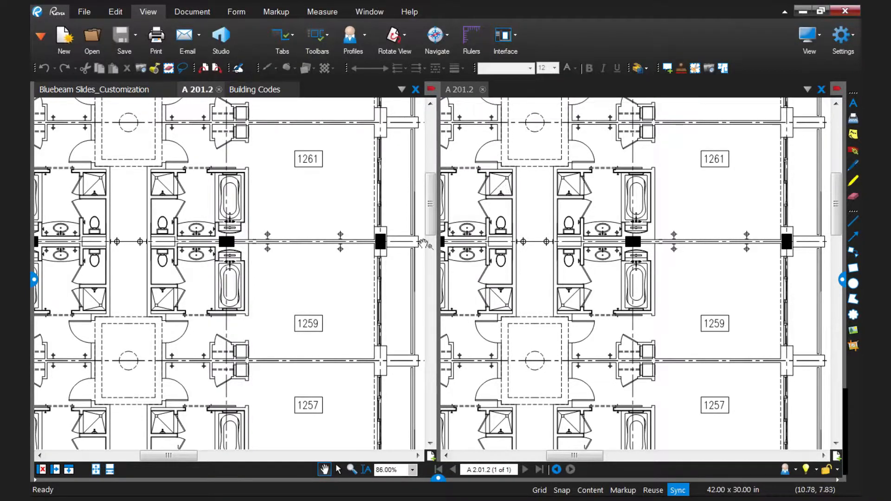
pyautogui.scroll(-1, 232, 267)
pyautogui.scroll(-2, 232, 267)
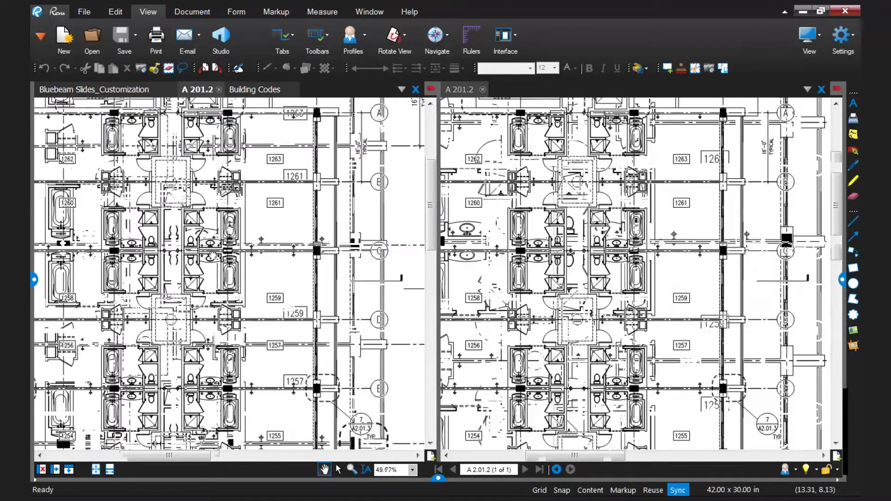
pyautogui.moveTo(232, 246); pyautogui.dragTo(318, 242)
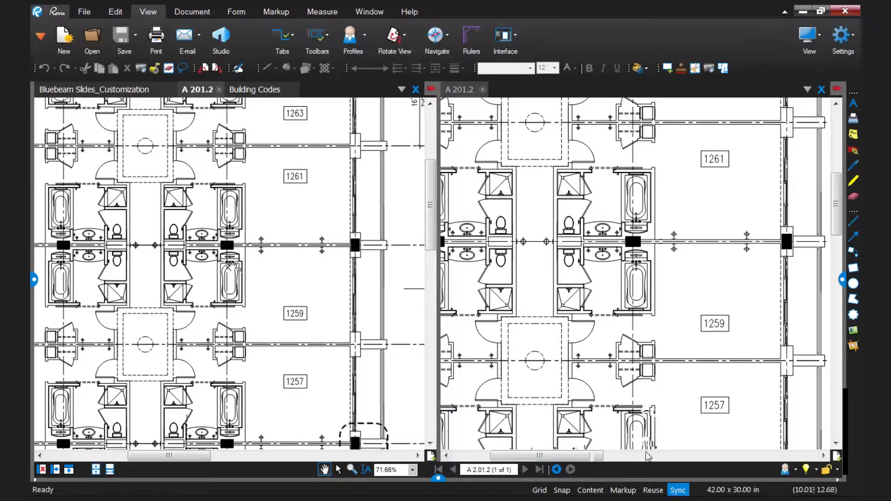
pyautogui.scroll(-2, 232, 267)
pyautogui.moveTo(295, 236); pyautogui.dragTo(253, 258)
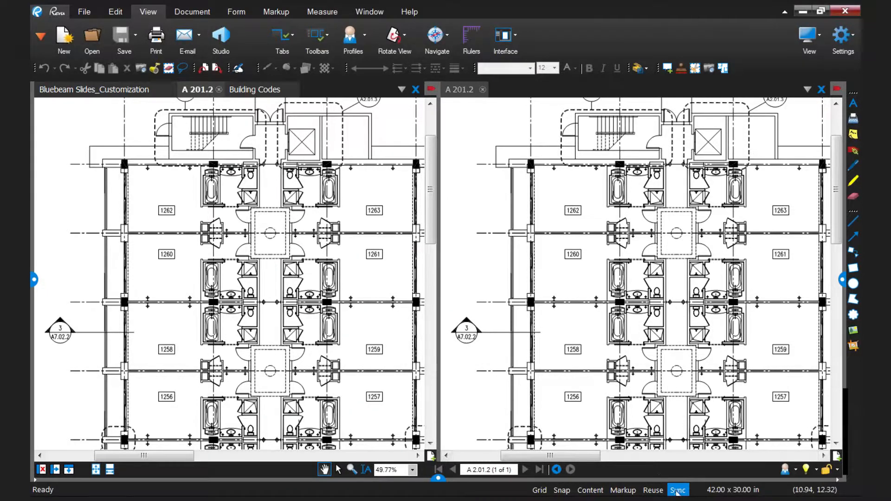
# Show the Building Codes document beside the floor plan and go to Sec. 7-1806, Interior Noise Level Requirement
pyautogui.click(261, 93)
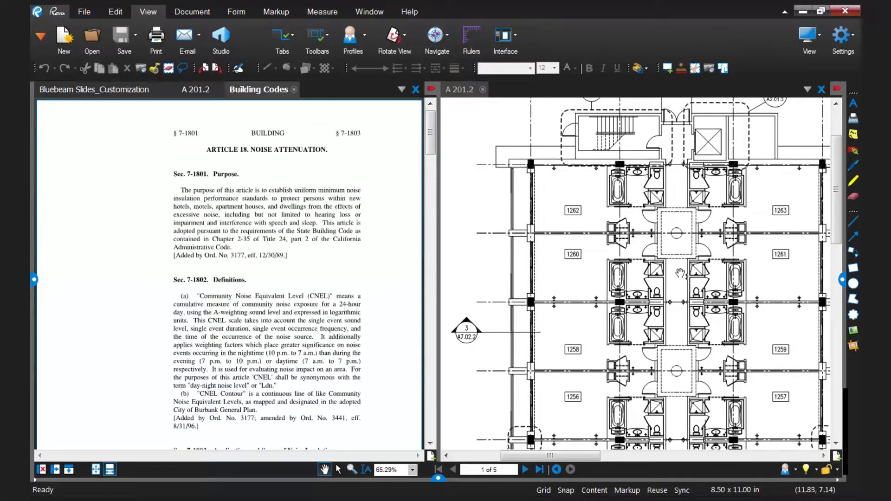
pyautogui.scroll(-3, 670, 268)
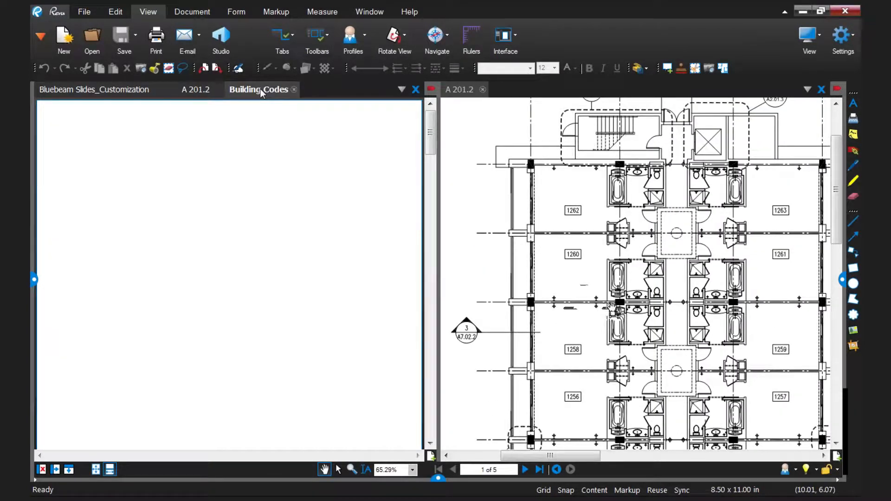
pyautogui.scroll(-5, 297, 312)
pyautogui.scroll(-6, 297, 312)
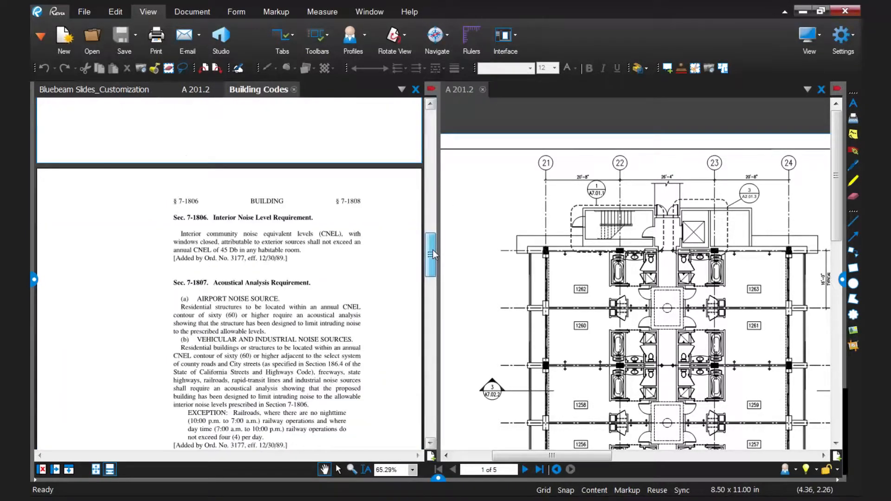
pyautogui.scroll(-2, 386, 230)
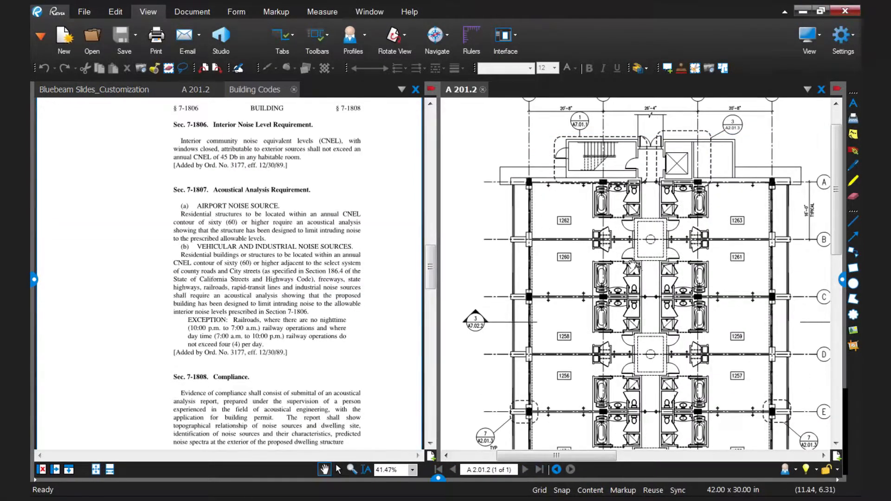
# Split the A 201.2 view horizontally and open a WebTab in the new lower view
pyautogui.click(69, 471)
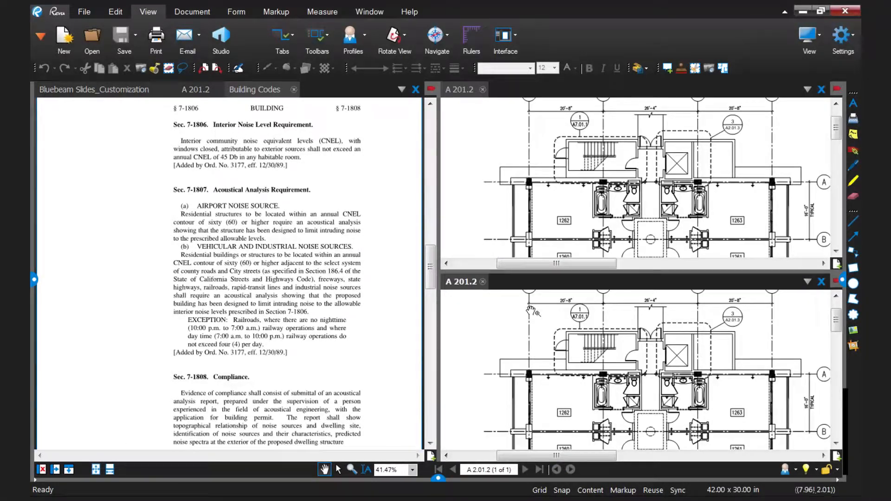
pyautogui.rightClick(505, 284)
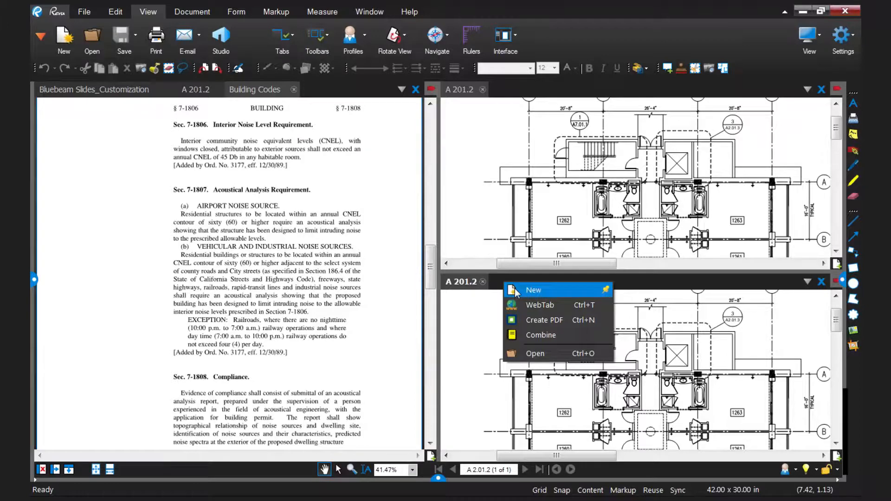
pyautogui.click(534, 305)
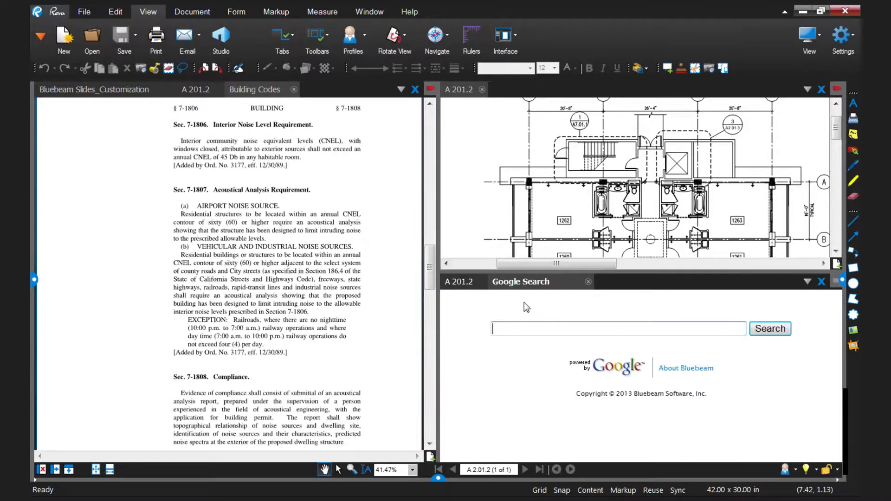
# Search the web for "california building commission" and open the California Building Standards Commission site
pyautogui.click(544, 323)
pyautogui.write('california building commission')
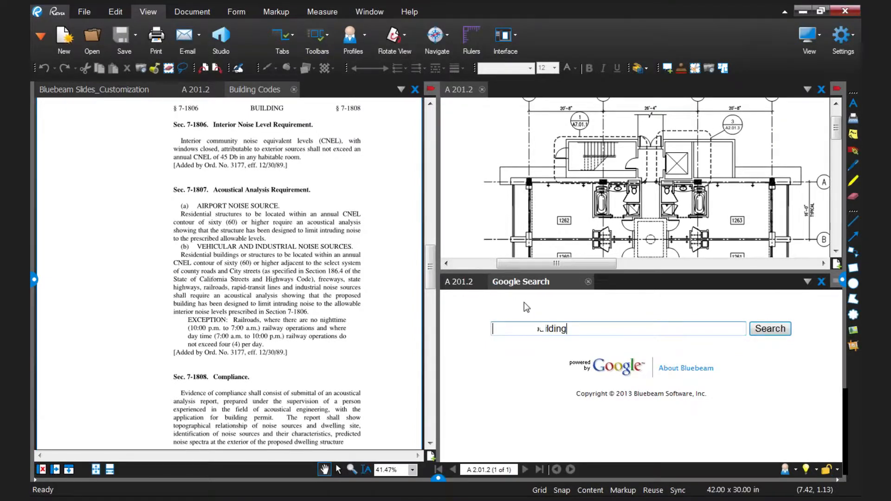
pyautogui.click(756, 335)
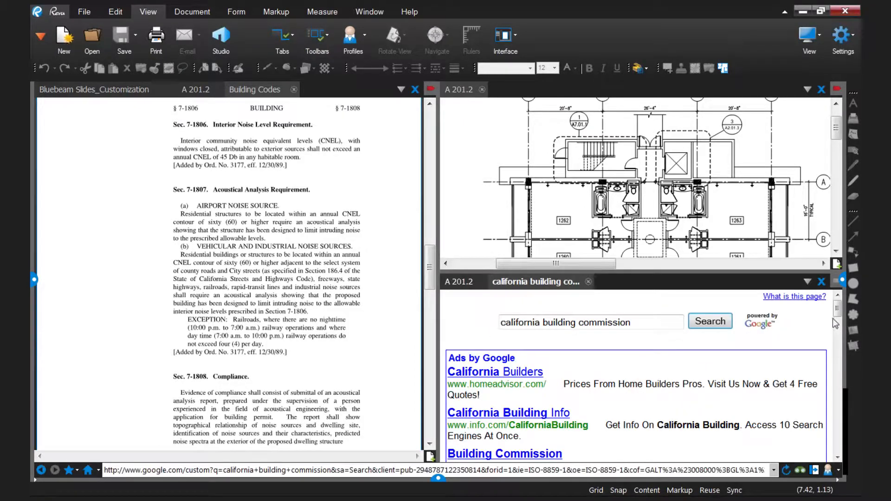
pyautogui.moveTo(837, 313); pyautogui.dragTo(838, 335)
pyautogui.click(666, 381)
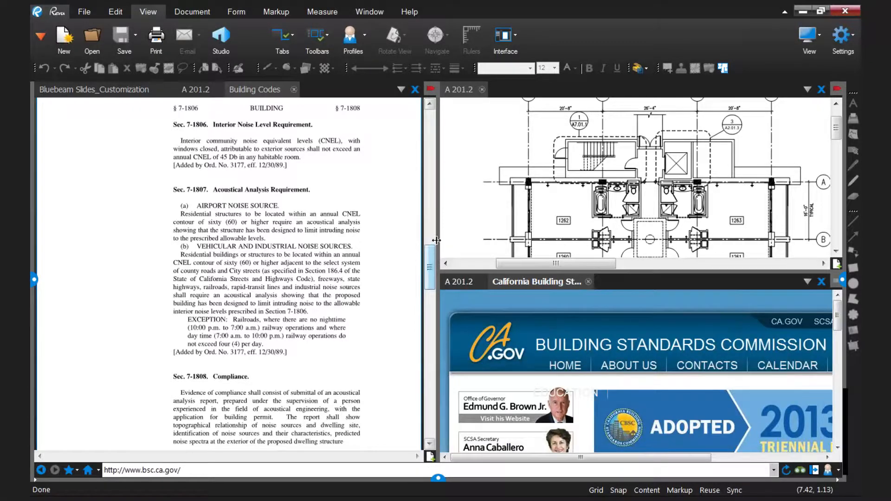
# Resize the split views, narrowing Building Codes and giving the floor plan more height than the web page
pyautogui.moveTo(438, 246); pyautogui.dragTo(390, 242)
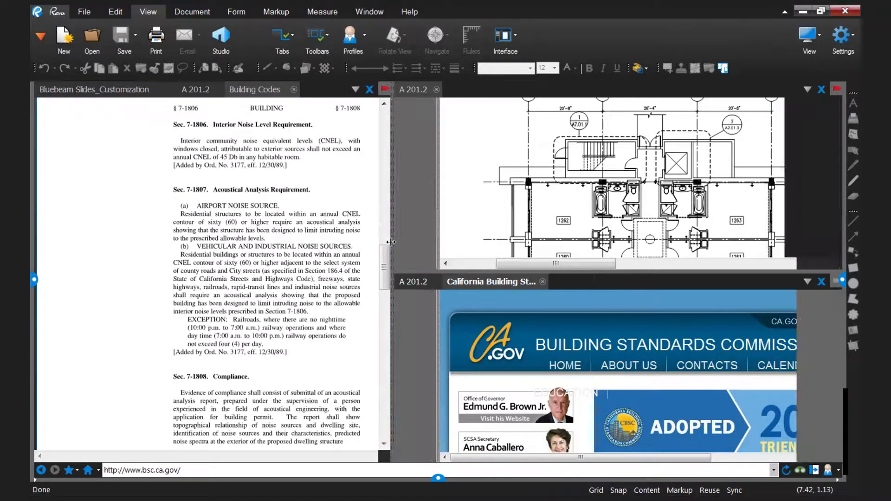
pyautogui.moveTo(646, 274); pyautogui.dragTo(650, 219)
pyautogui.scroll(-4, 830, 328)
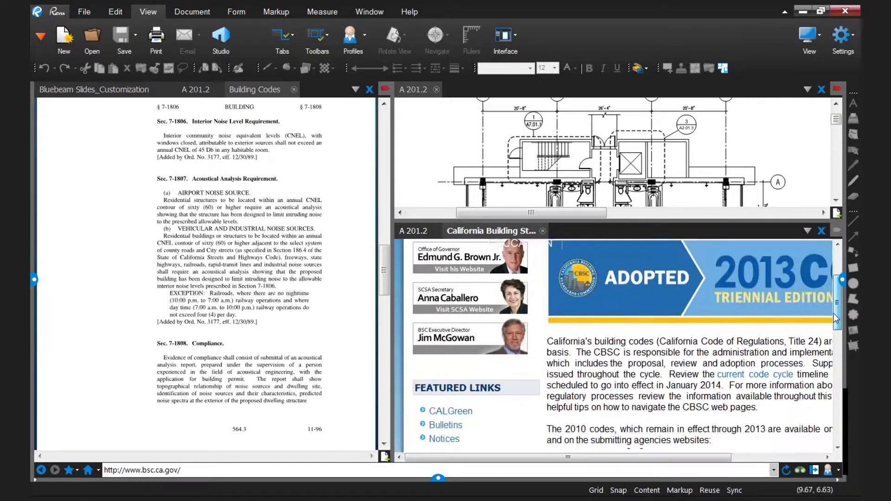
pyautogui.scroll(4, 830, 328)
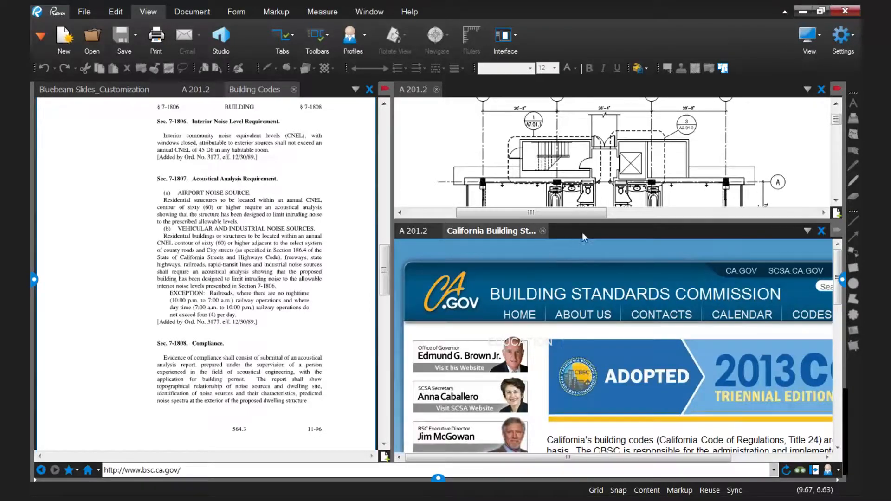
pyautogui.moveTo(602, 220); pyautogui.dragTo(602, 310)
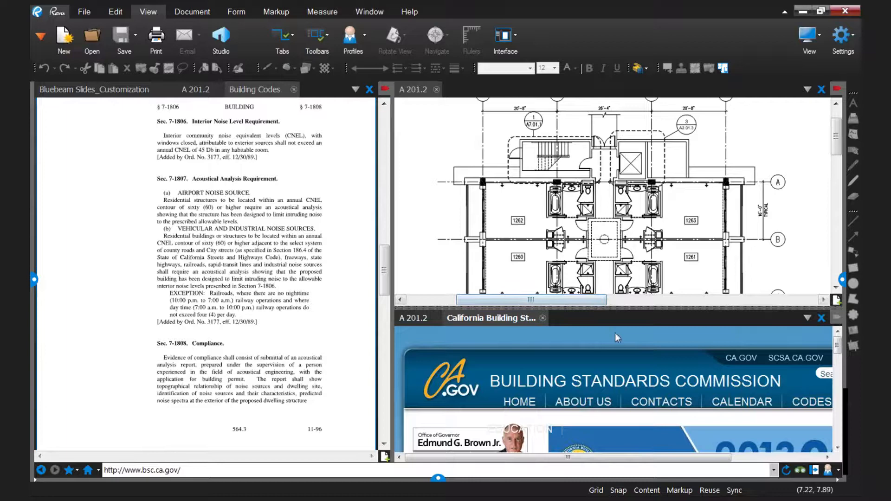
# Close the web page and floor plan split views, and close the Building Codes document
pyautogui.click(820, 319)
pyautogui.click(821, 89)
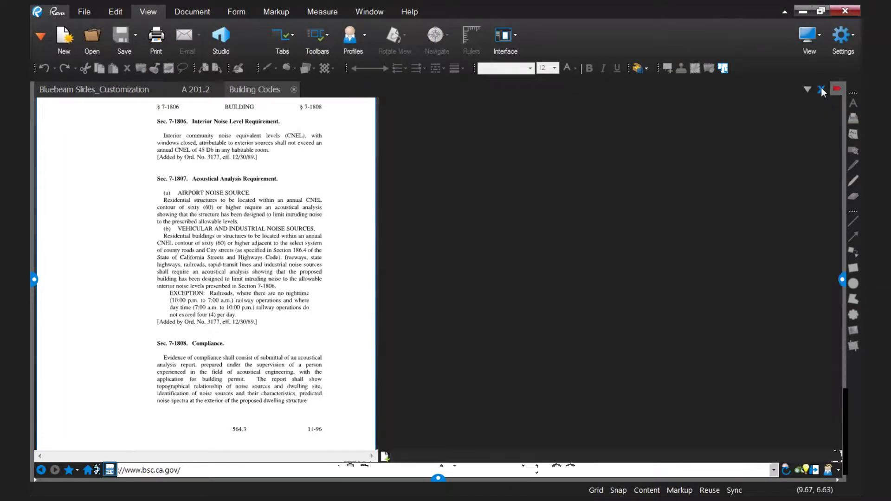
pyautogui.scroll(-3, 603, 264)
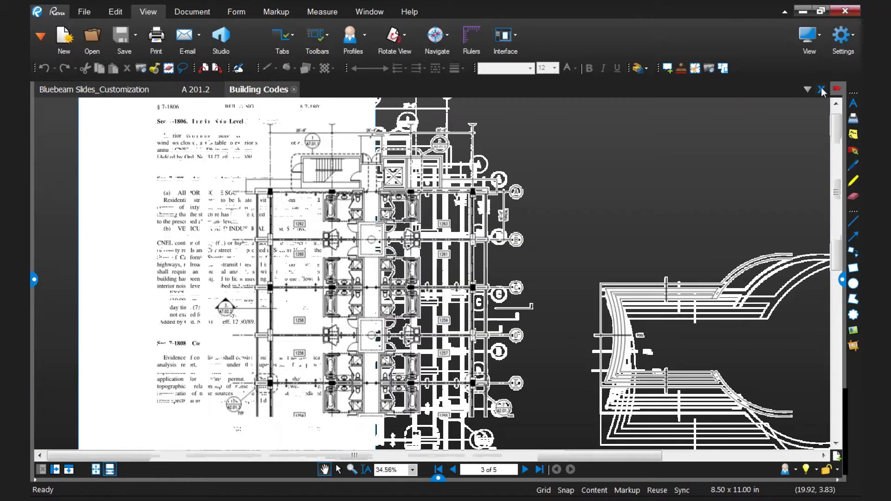
pyautogui.scroll(-1, 603, 263)
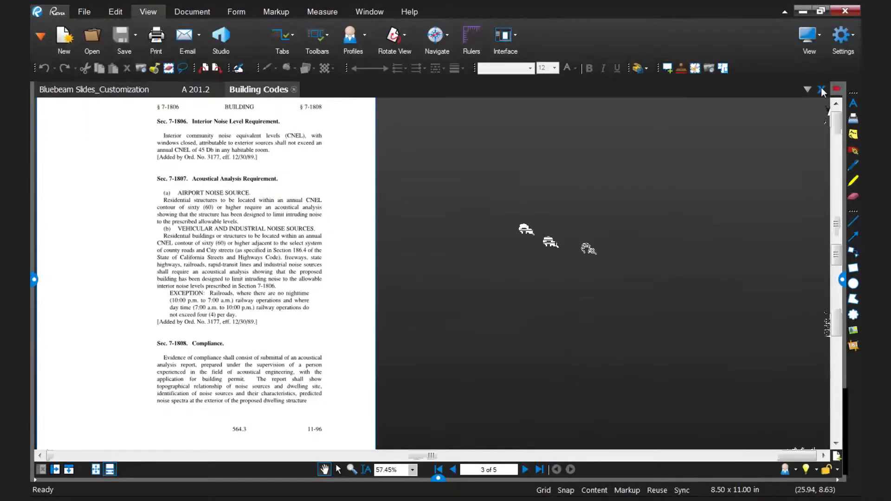
pyautogui.click(821, 89)
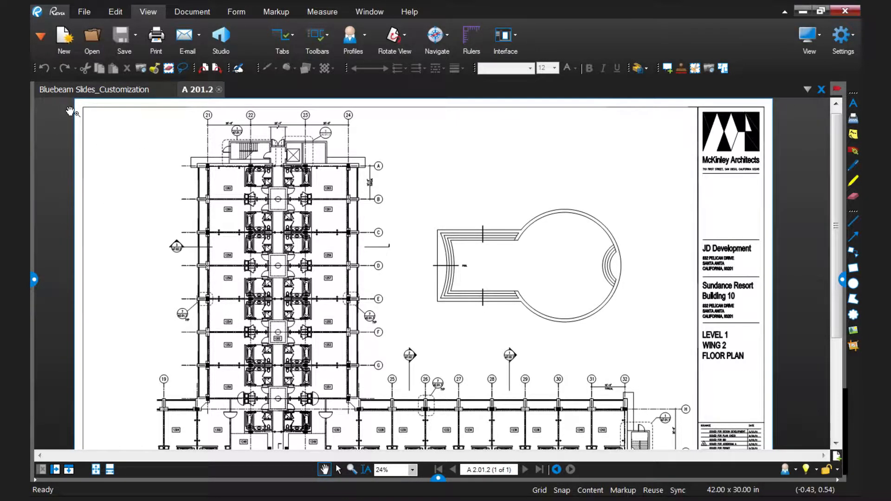
# Show the File Access panel and group the recent files by Access History
pyautogui.click(41, 37)
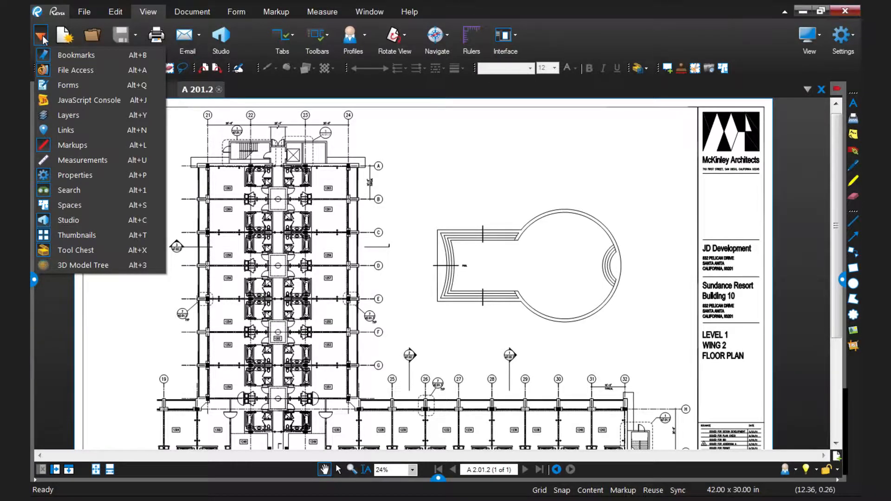
pyautogui.click(59, 70)
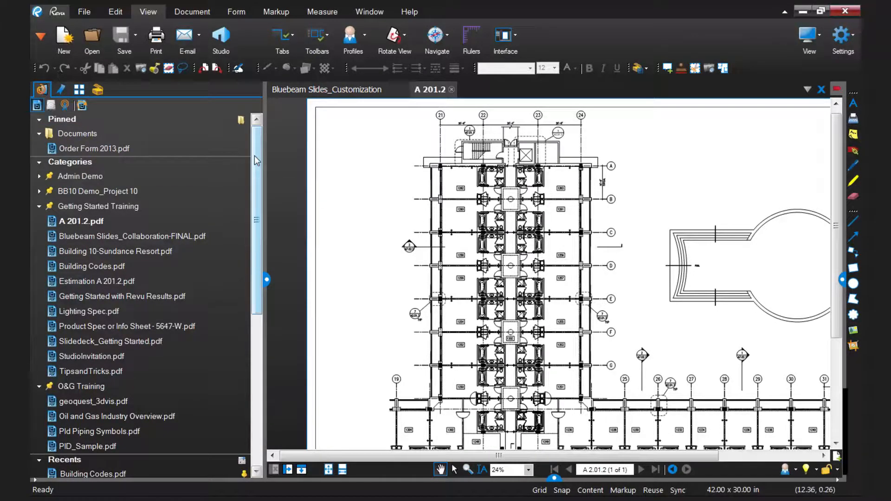
pyautogui.moveTo(254, 155); pyautogui.dragTo(256, 230)
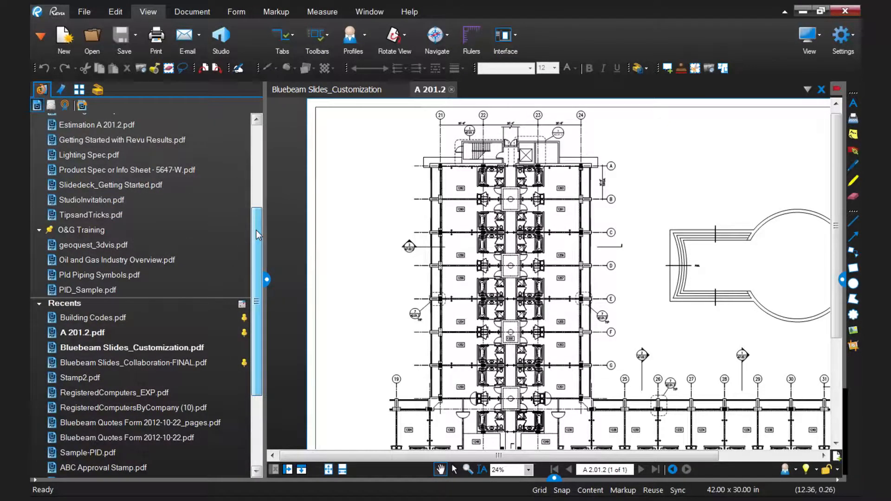
pyautogui.scroll(-3, 256, 230)
pyautogui.click(243, 187)
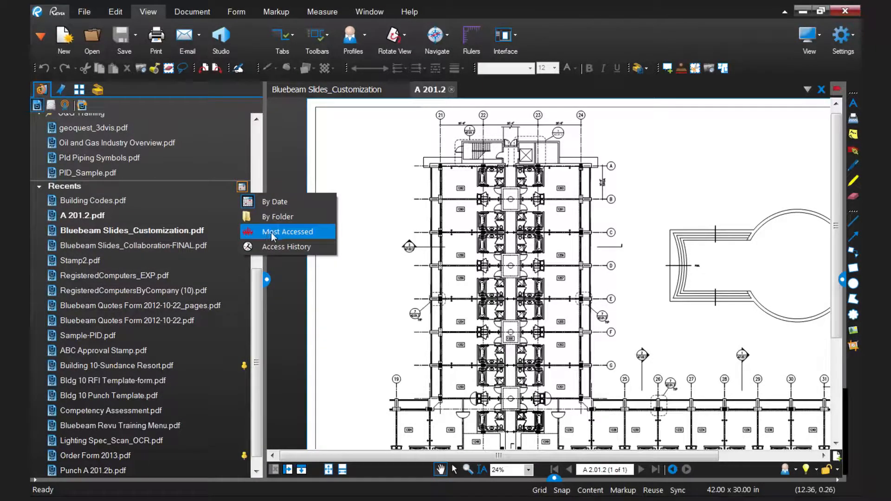
pyautogui.click(259, 247)
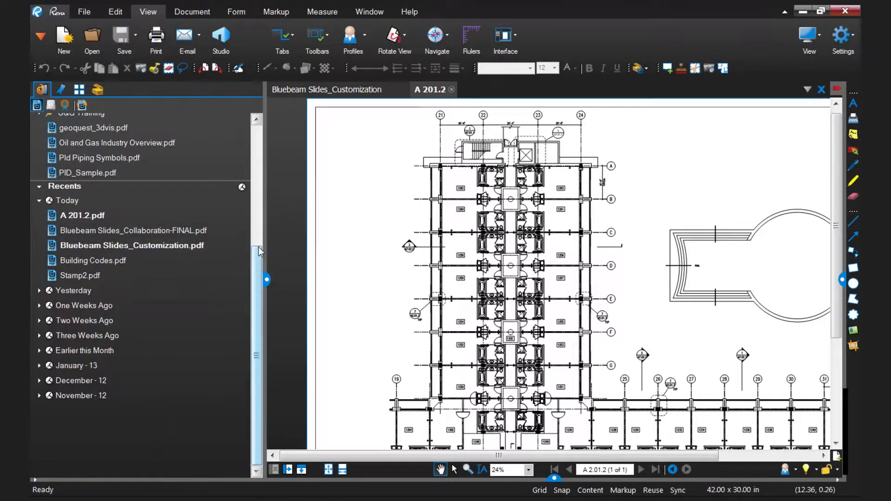
# Expand the Yesterday group in the recent files and look through the documents and their previews
pyautogui.click(74, 293)
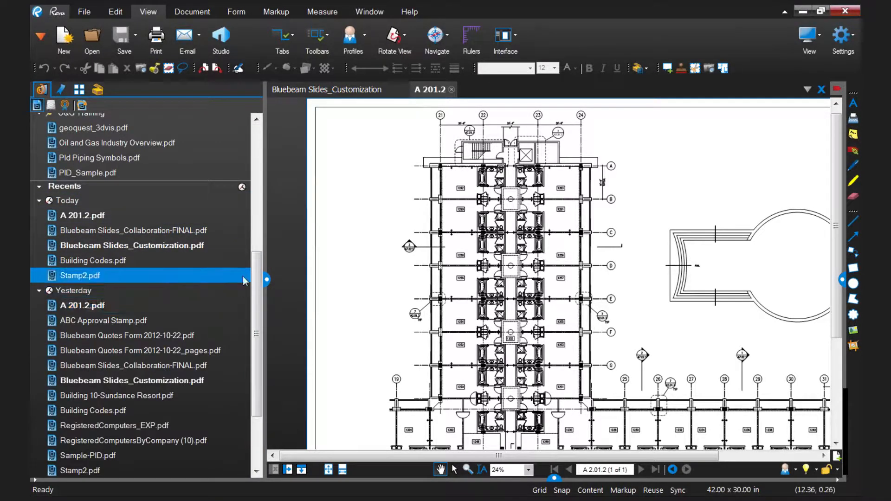
pyautogui.scroll(-1, 257, 289)
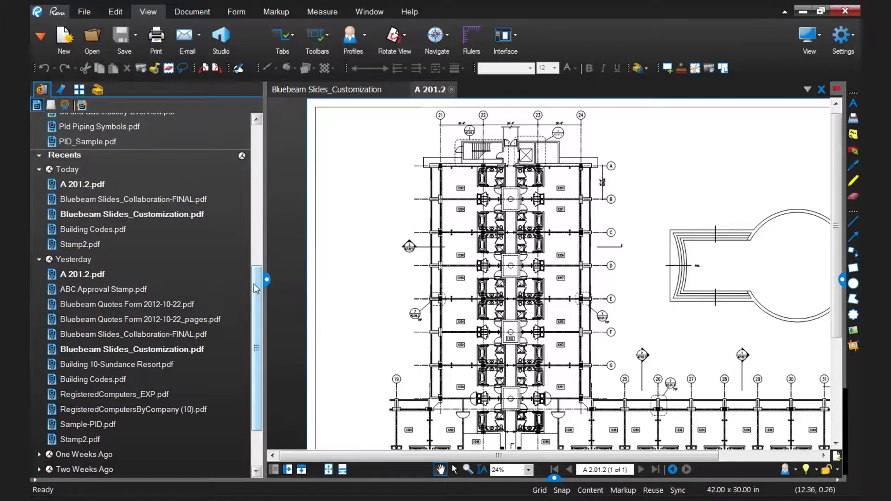
pyautogui.moveTo(256, 289); pyautogui.dragTo(258, 293)
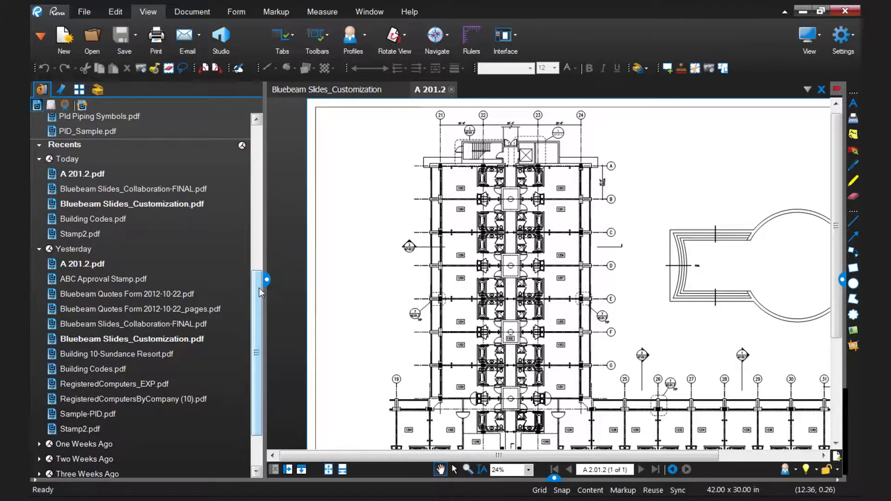
pyautogui.moveTo(163, 358)
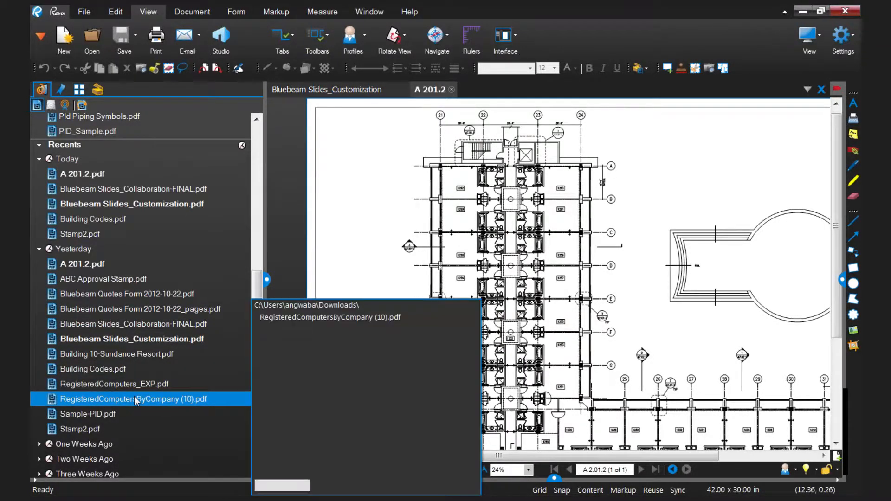
pyautogui.moveTo(117, 418)
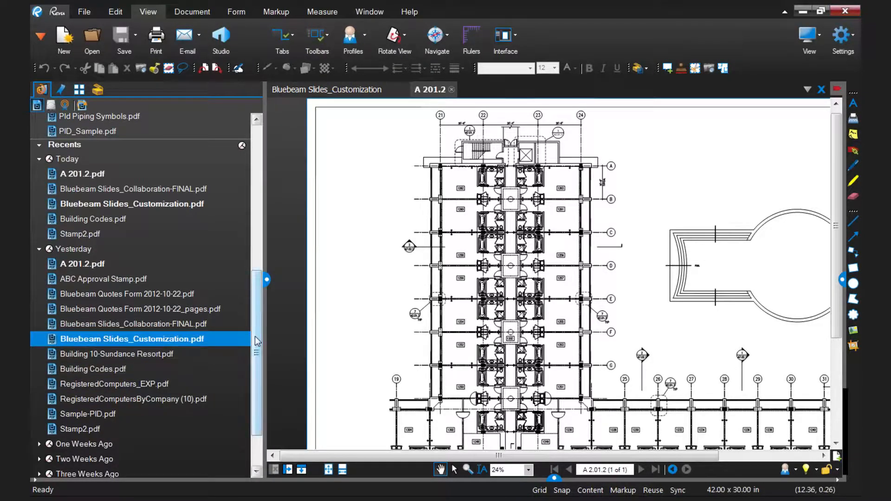
pyautogui.scroll(-1, 258, 360)
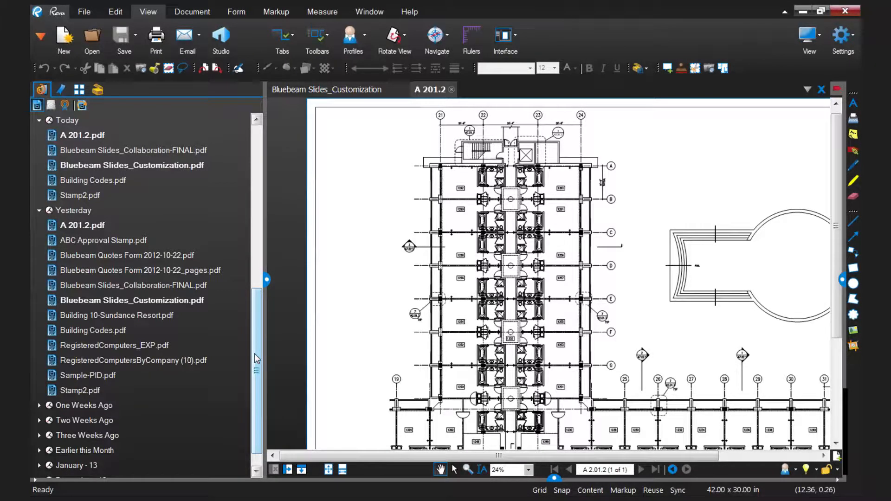
# Pin Building 10-Sundance Resort.pdf from the recent files to a new category named "ABC Project"
pyautogui.moveTo(166, 317)
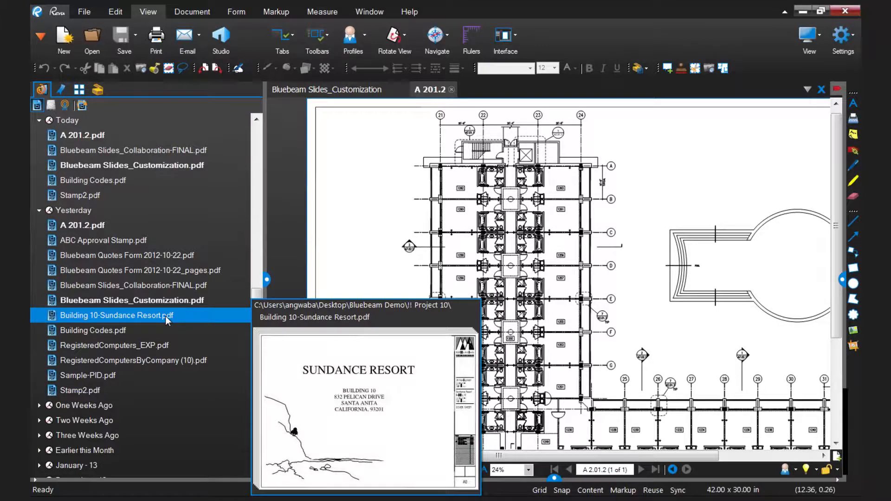
pyautogui.rightClick(165, 316)
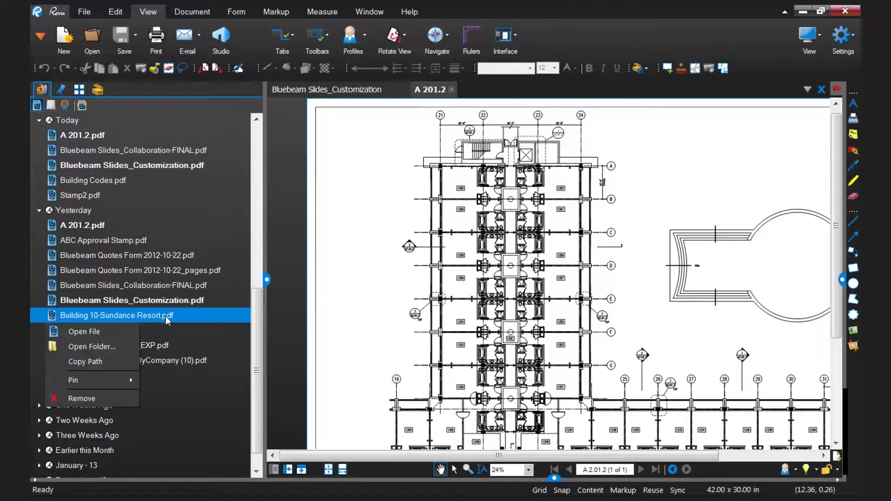
pyautogui.moveTo(104, 380)
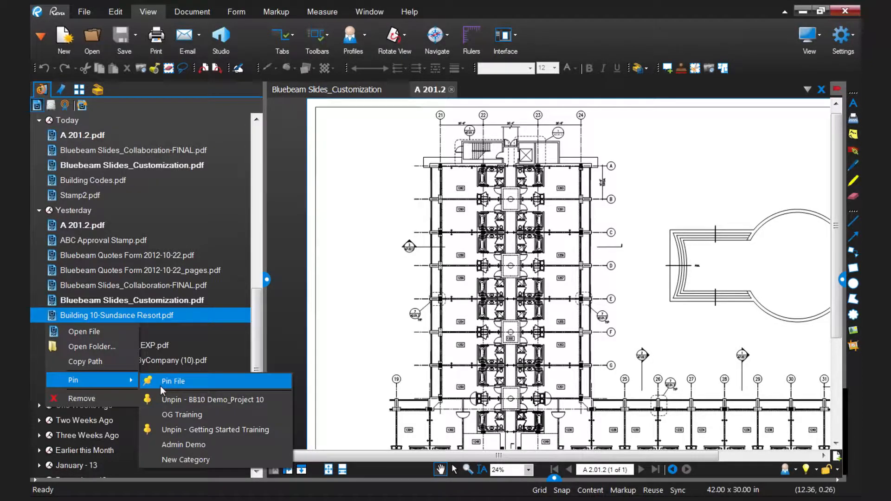
pyautogui.click(175, 459)
pyautogui.write('A')
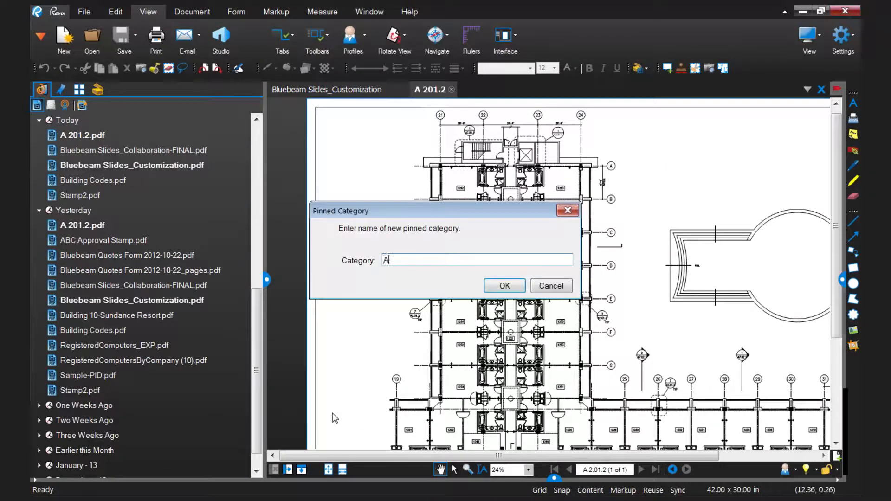
pyautogui.write('BC Project')
pyautogui.click(505, 286)
# Open Building 10-Sundance Resort.pdf from the ABC Project pinned category
pyautogui.moveTo(259, 297); pyautogui.dragTo(259, 141)
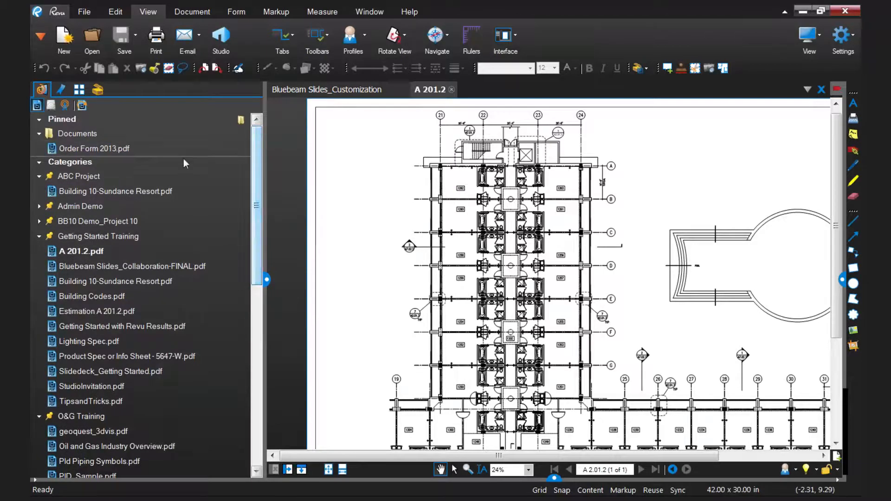
pyautogui.click(84, 177)
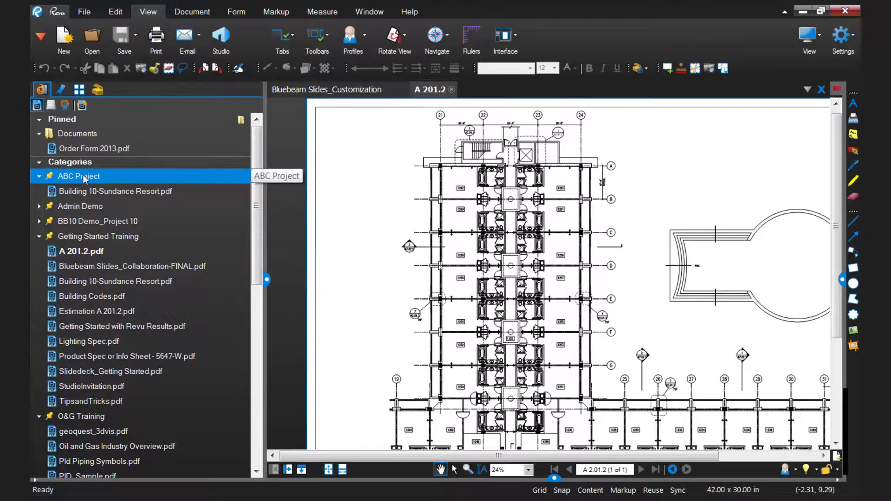
pyautogui.click(84, 192)
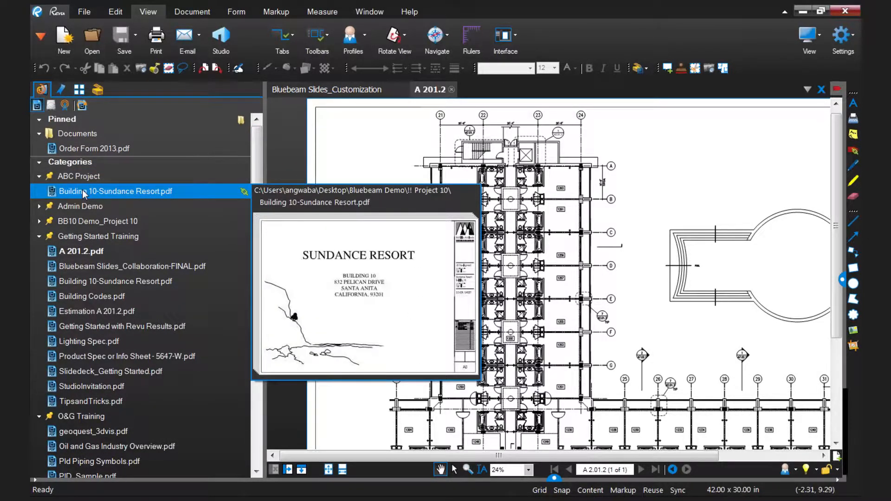
pyautogui.doubleClick(84, 192)
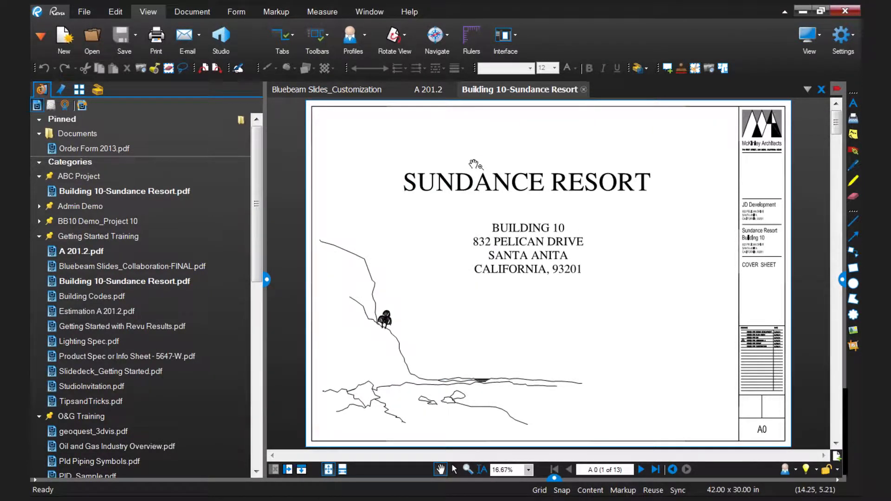
# Switch between the two open drawings, return to A 201.2 and collapse the File Access panel
pyautogui.click(437, 91)
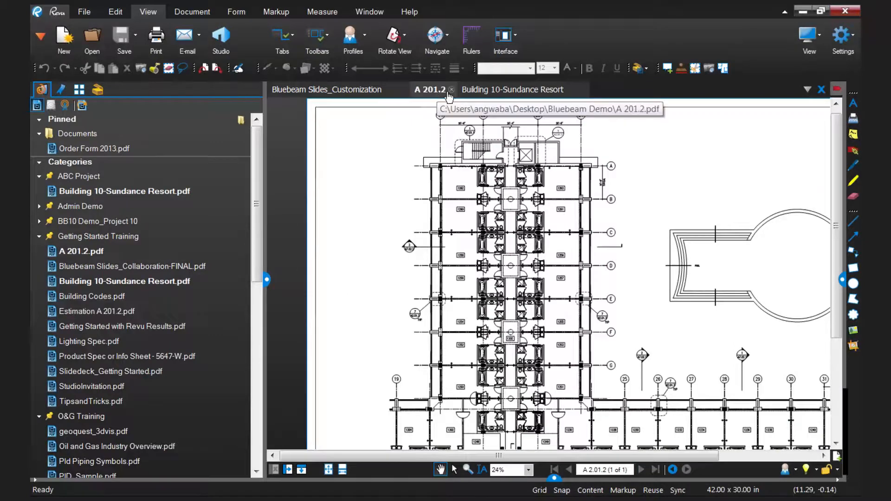
pyautogui.click(490, 86)
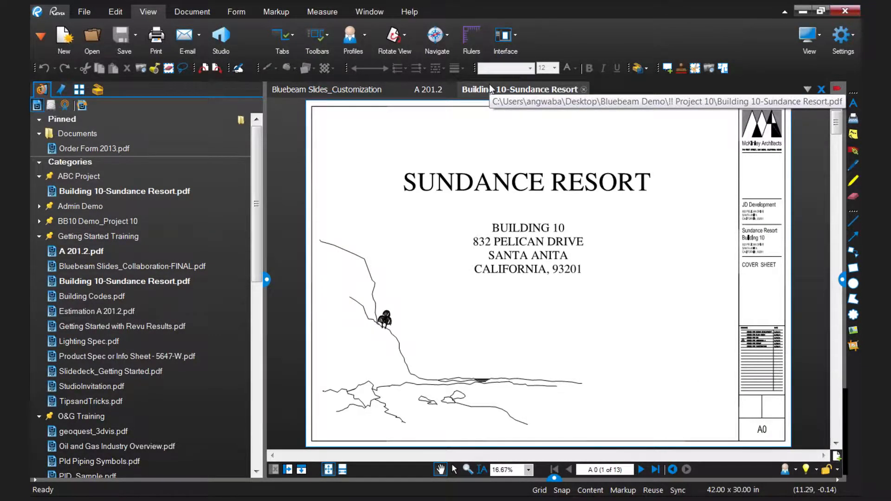
pyautogui.click(426, 91)
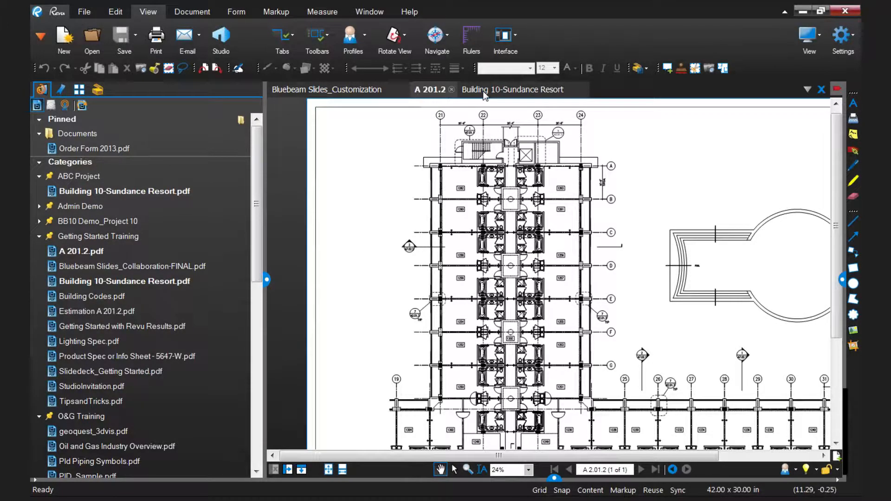
pyautogui.click(204, 220)
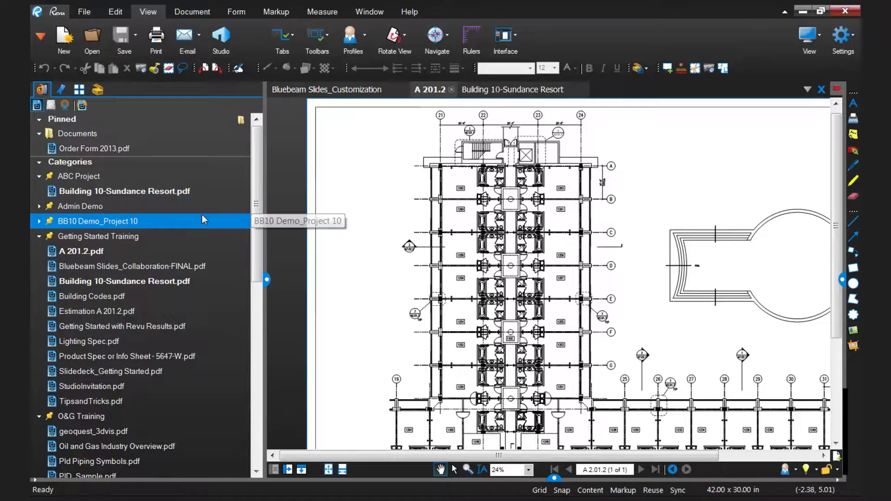
pyautogui.click(268, 280)
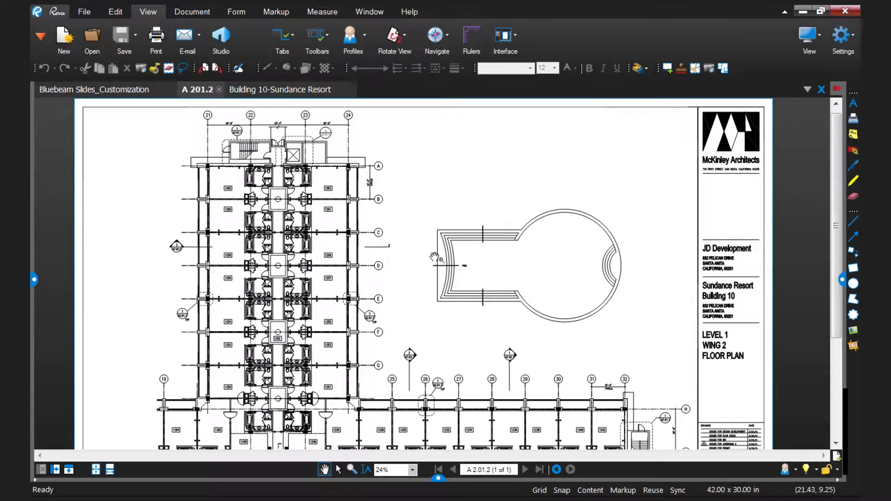
# Display the markup commands in the command bar with the A 201.2 floor plan in view
pyautogui.moveTo(597, 278); pyautogui.dragTo(560, 212)
pyautogui.moveTo(610, 294); pyautogui.dragTo(586, 244)
pyautogui.moveTo(611, 284); pyautogui.dragTo(608, 268)
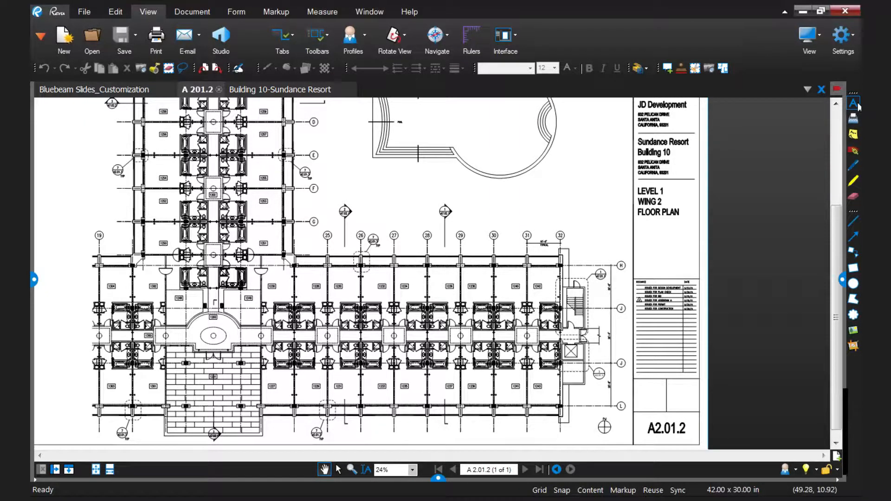
pyautogui.click(276, 12)
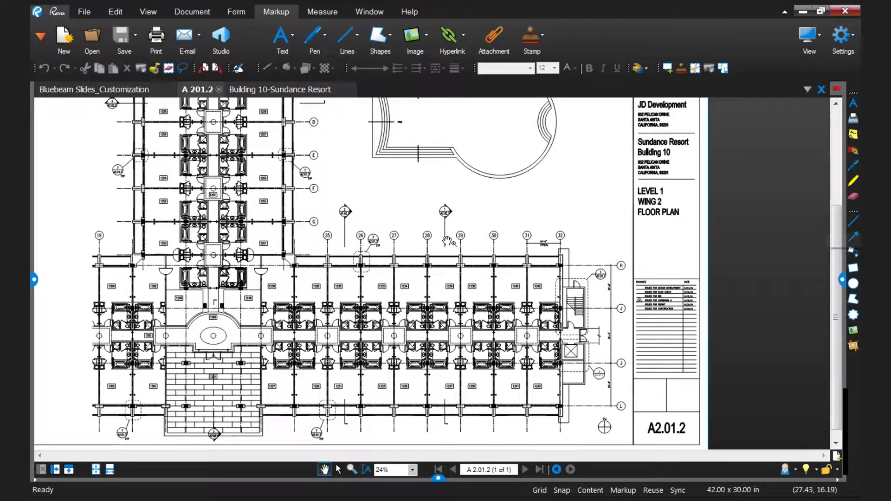
# Draw a cloud markup around the dashed detail outline at grid line 26 on the floor plan
pyautogui.scroll(5, 413, 293)
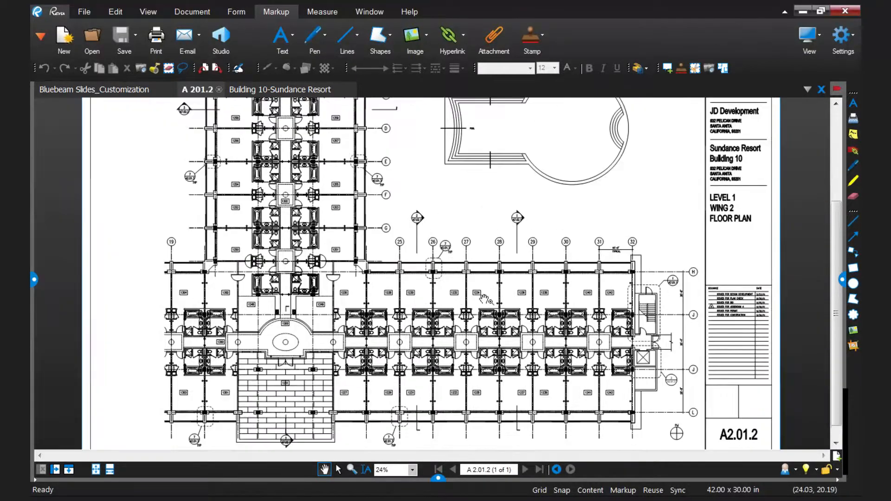
pyautogui.scroll(1, 435, 278)
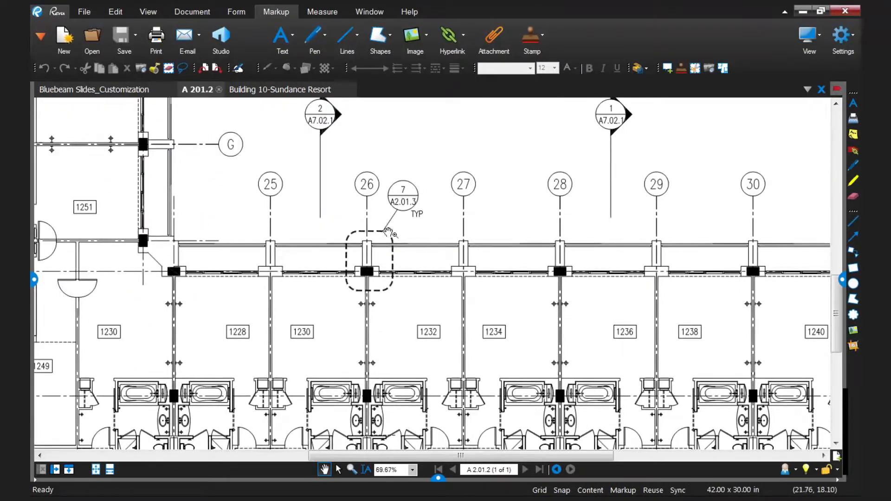
pyautogui.scroll(-1, 489, 288)
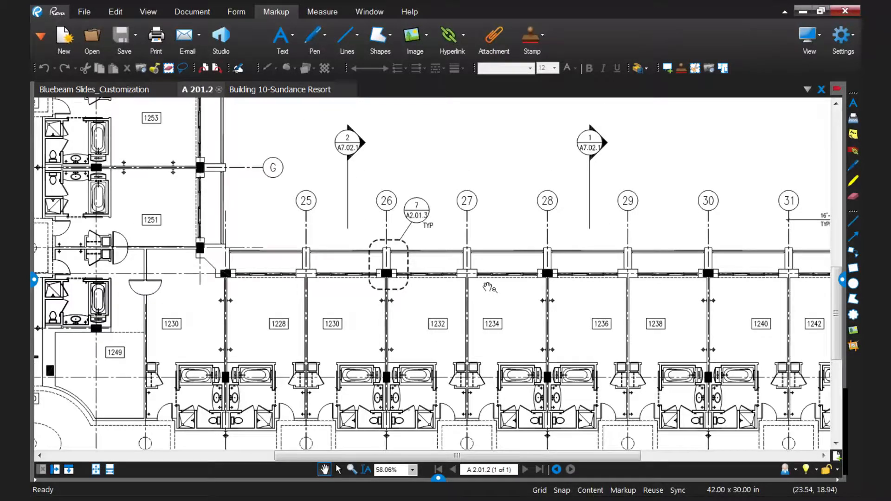
pyautogui.click(853, 316)
pyautogui.moveTo(361, 234); pyautogui.dragTo(422, 300)
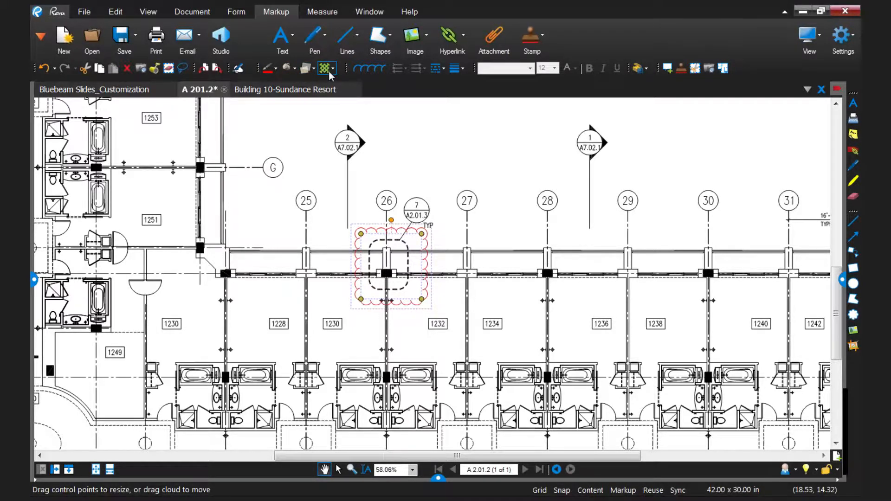
# Give the cloud a sky blue fill and set its fill opacity to 40
pyautogui.click(294, 70)
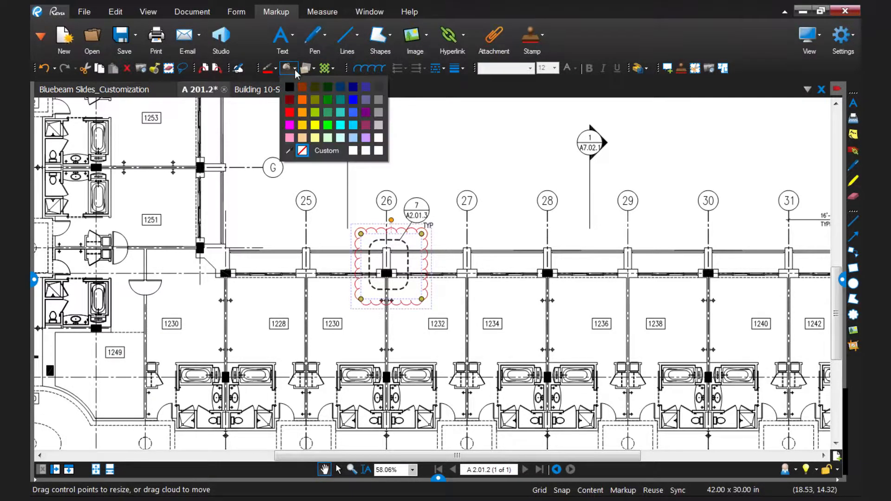
pyautogui.click(354, 125)
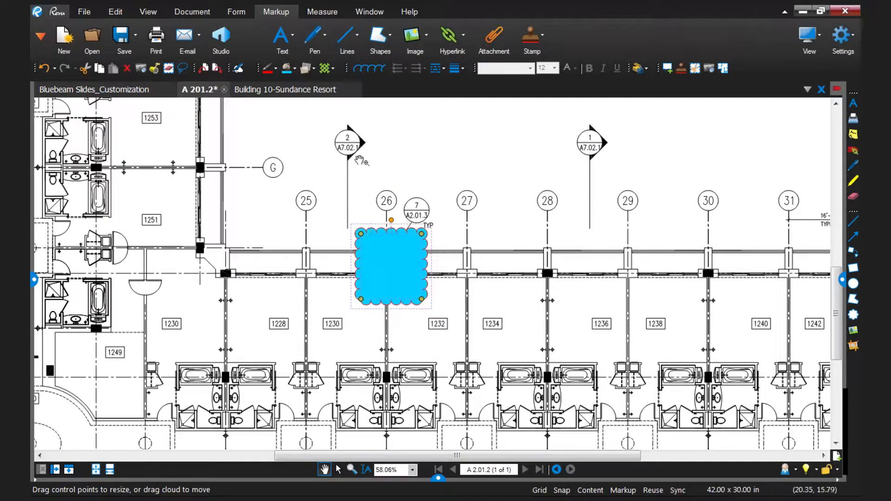
pyautogui.click(314, 69)
pyautogui.click(325, 138)
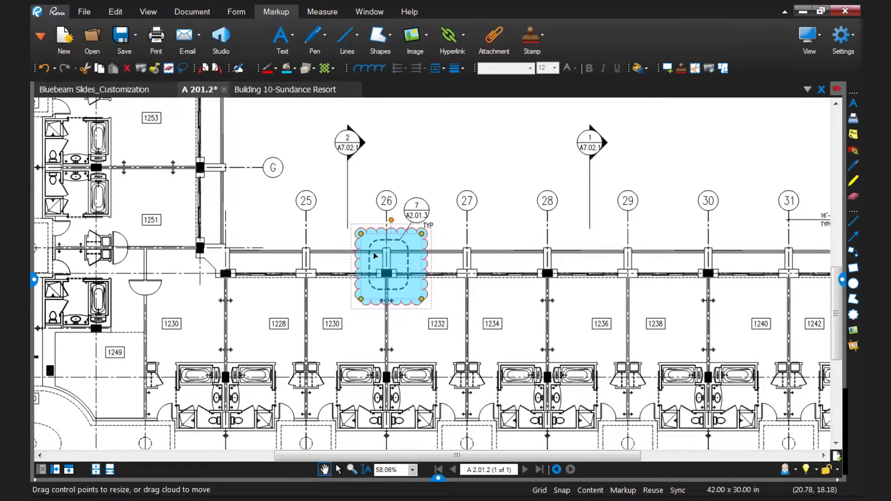
# Shift the cloud slightly to centre it over the detail at grid line 26 and show its properties
pyautogui.moveTo(384, 260); pyautogui.dragTo(380, 259)
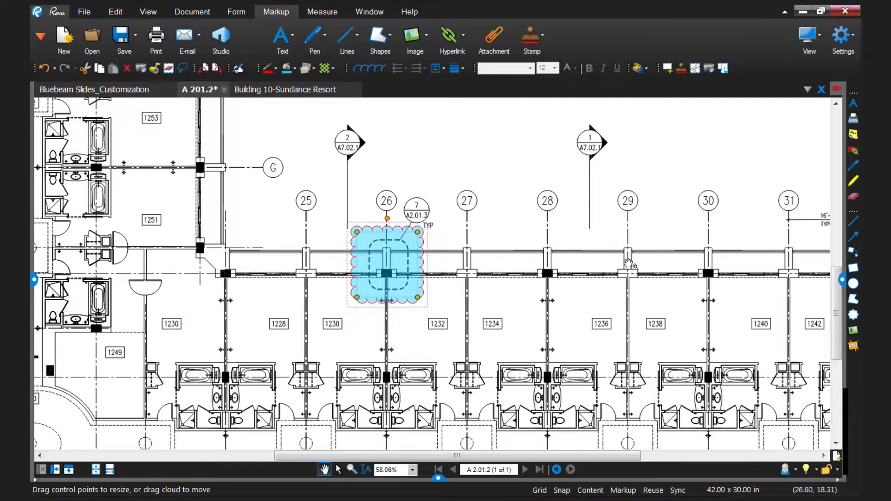
pyautogui.click(841, 281)
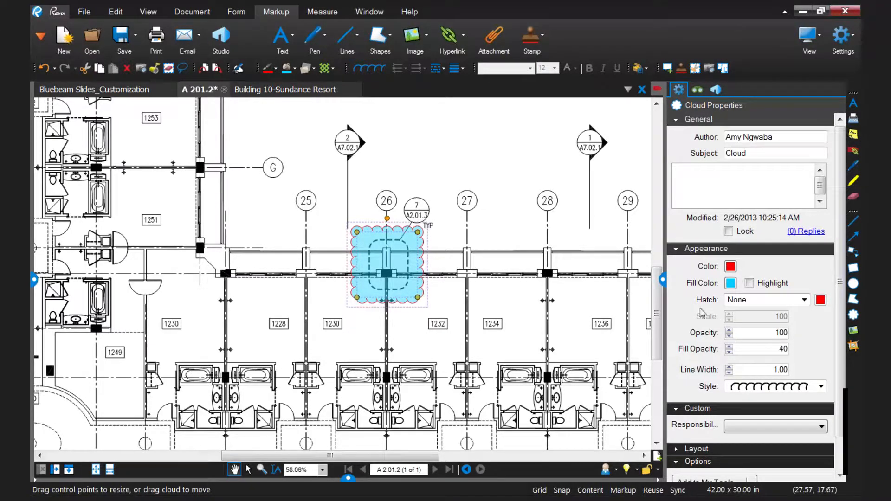
# Change the cloud's subject to Structural
pyautogui.click(763, 152)
pyautogui.doubleClick(762, 152)
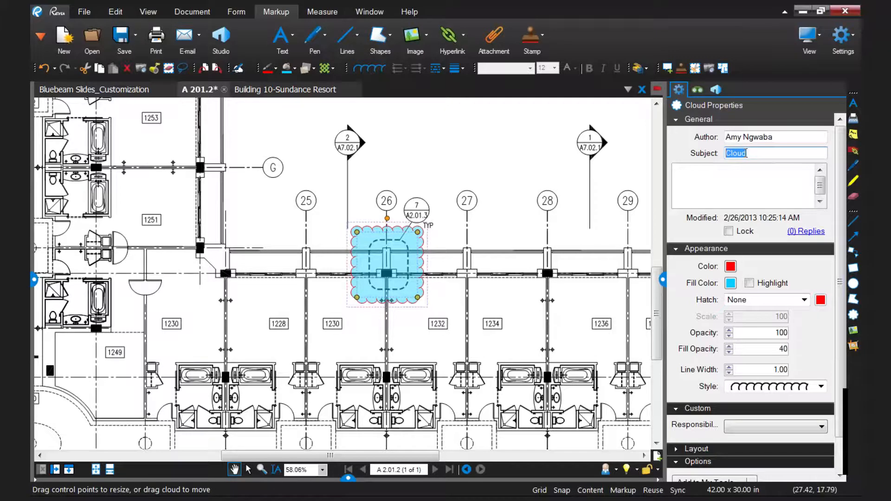
pyautogui.write('Sink')
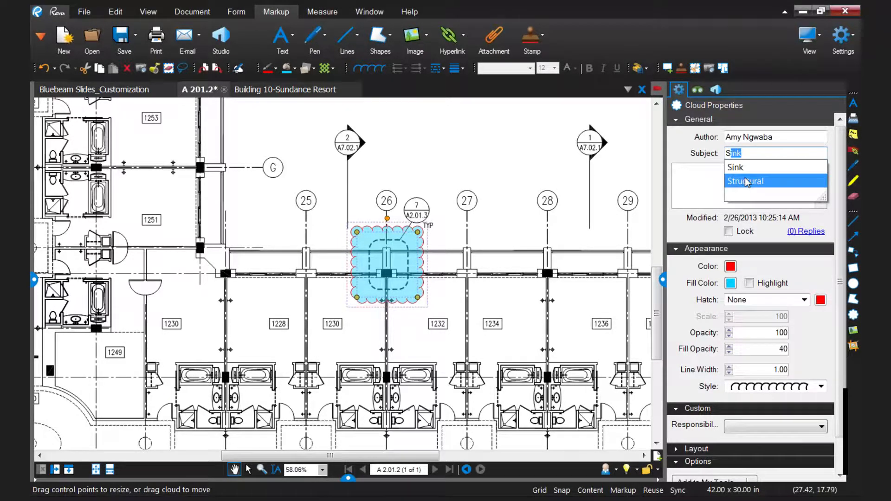
pyautogui.click(747, 181)
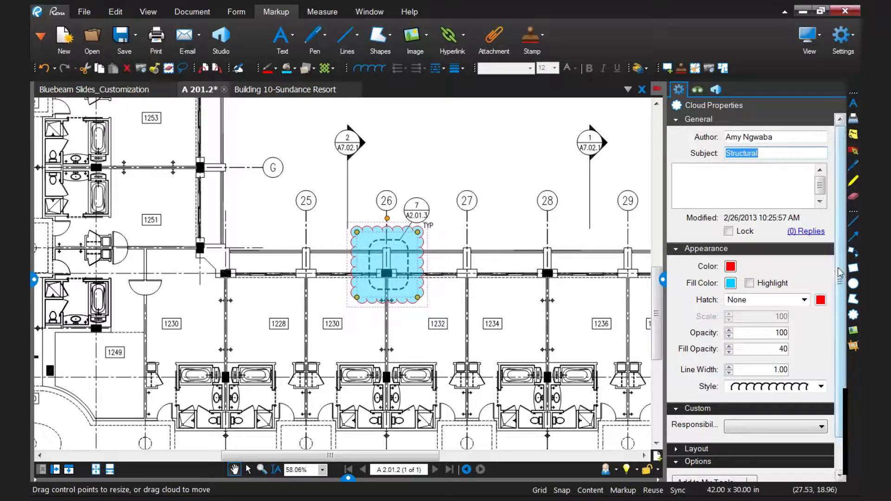
# Give the cloud a black outline and set its line width to 3.00
pyautogui.scroll(-3, 842, 273)
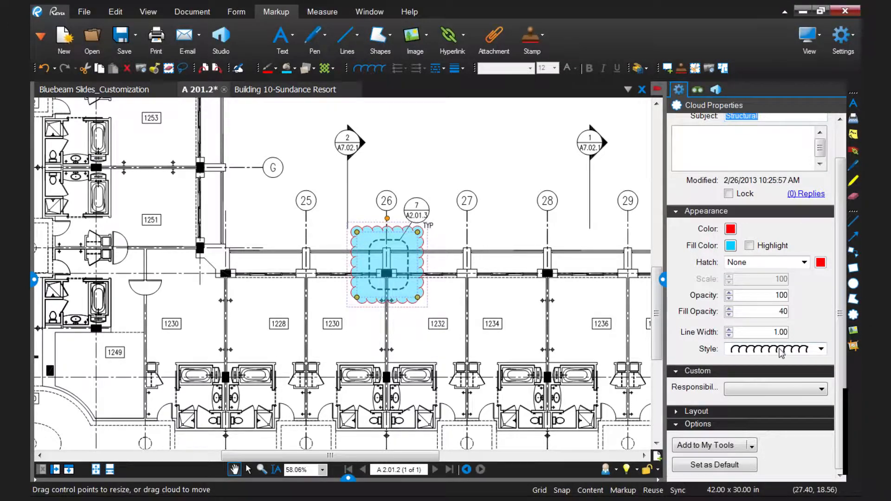
pyautogui.click(731, 230)
pyautogui.click(733, 248)
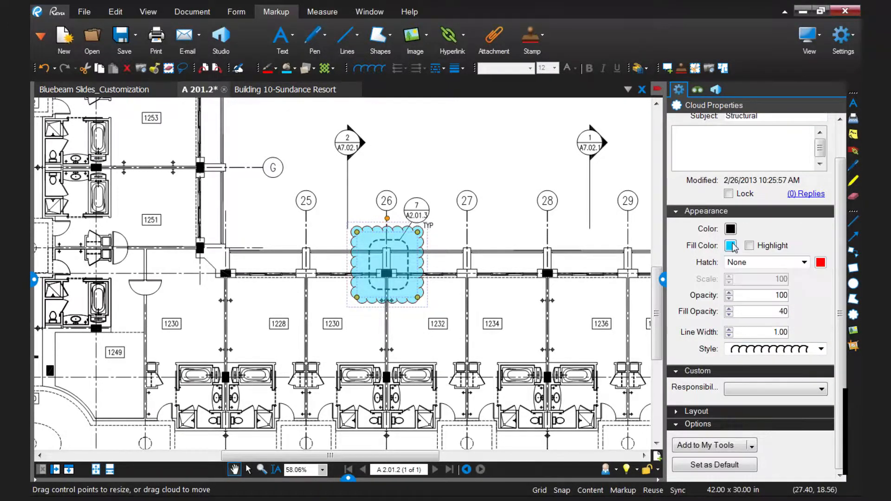
pyautogui.click(729, 330)
pyautogui.click(728, 330)
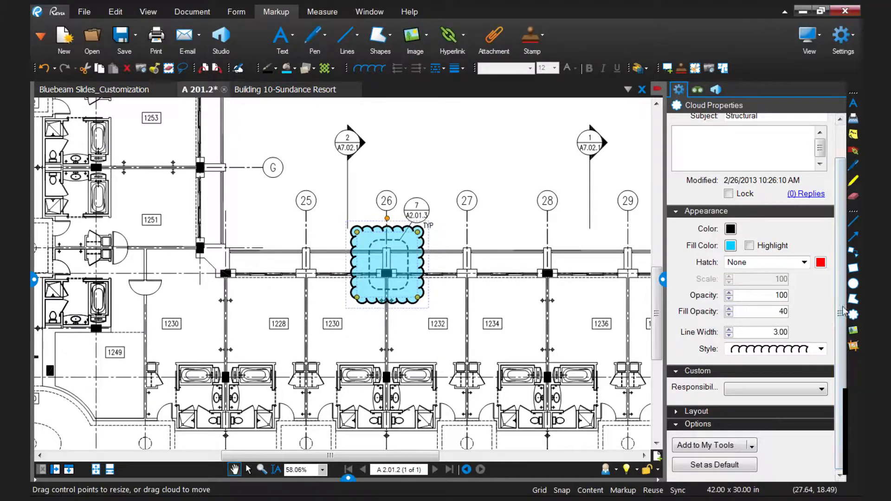
# Add a callout reading "Here is the updated column spec" above grid line 27, pointing at the clouded detail
pyautogui.click(855, 254)
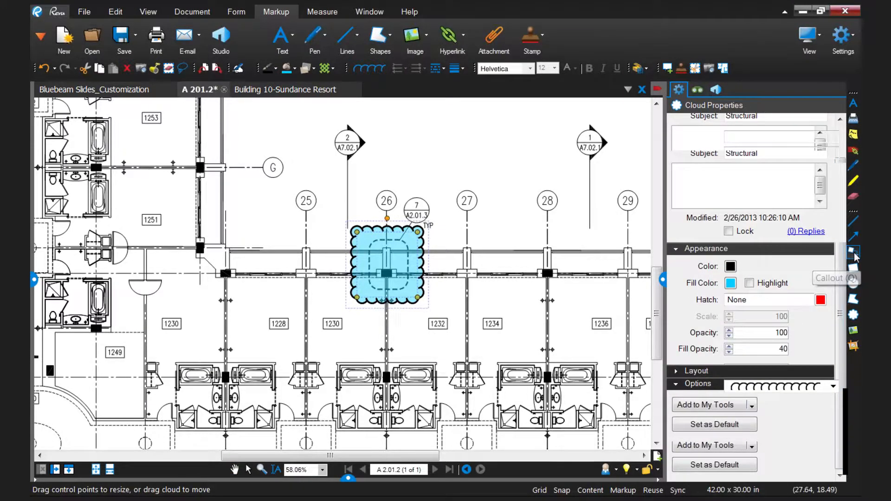
pyautogui.click(392, 251)
pyautogui.click(458, 163)
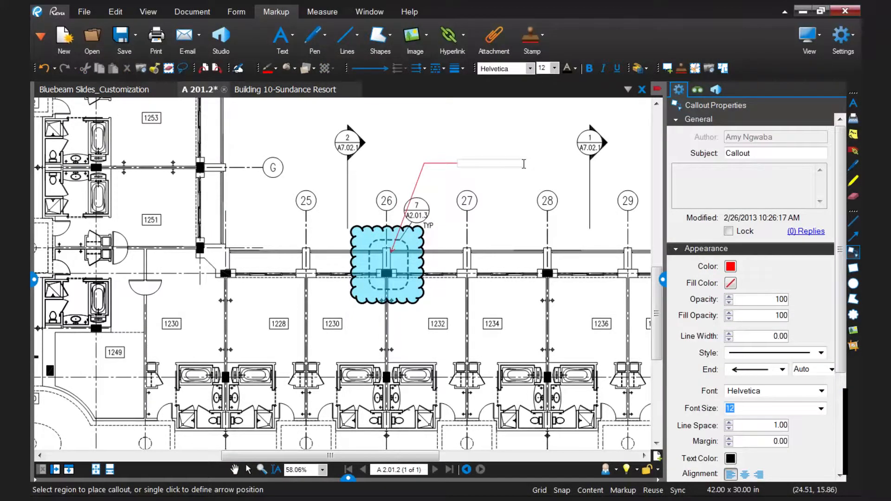
pyautogui.write('Here is the updatd')
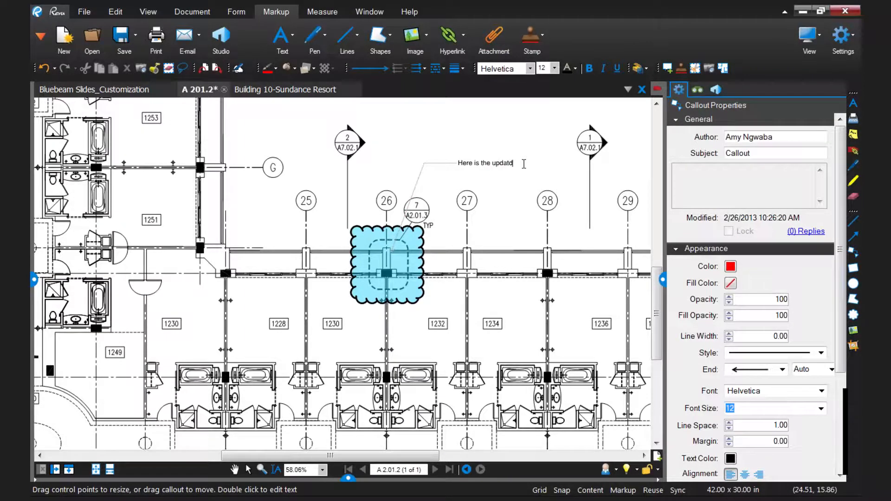
pyautogui.press('BackSpace')
pyautogui.write('ed column spec')
pyautogui.click(529, 180)
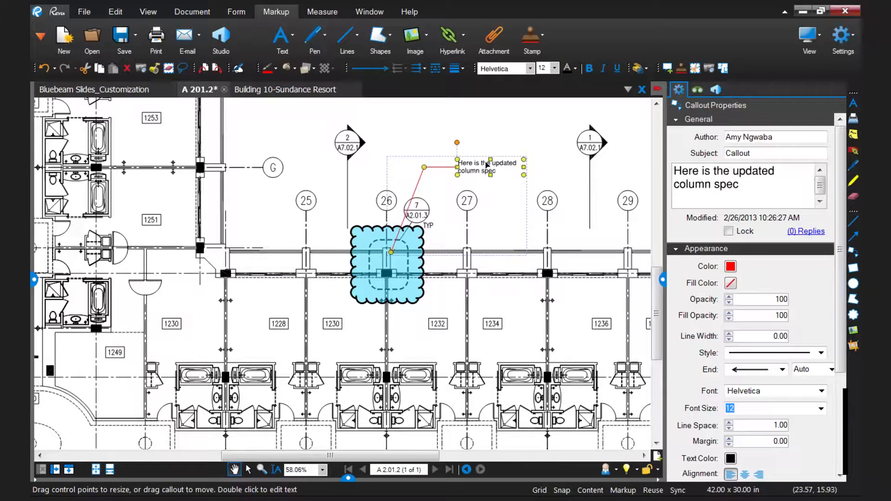
pyautogui.click(552, 201)
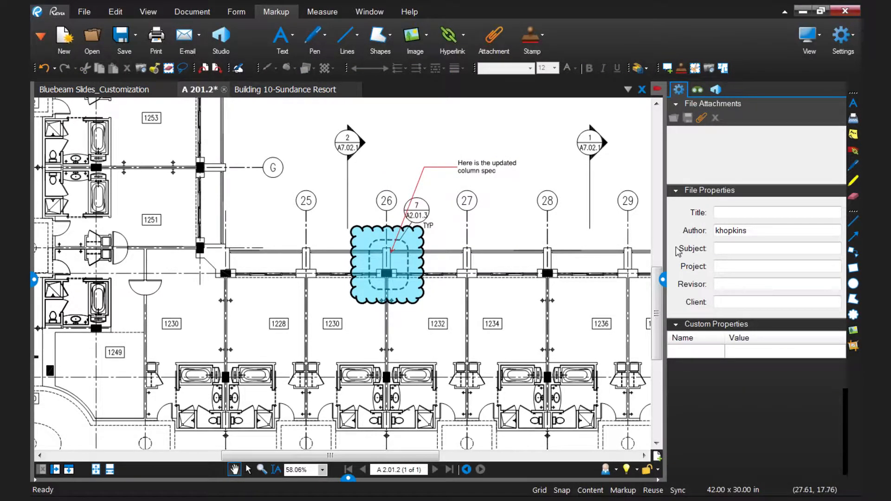
# Insert the image Spec Diagram_Column.gif on the plan and position it just below the callout text
pyautogui.click(854, 331)
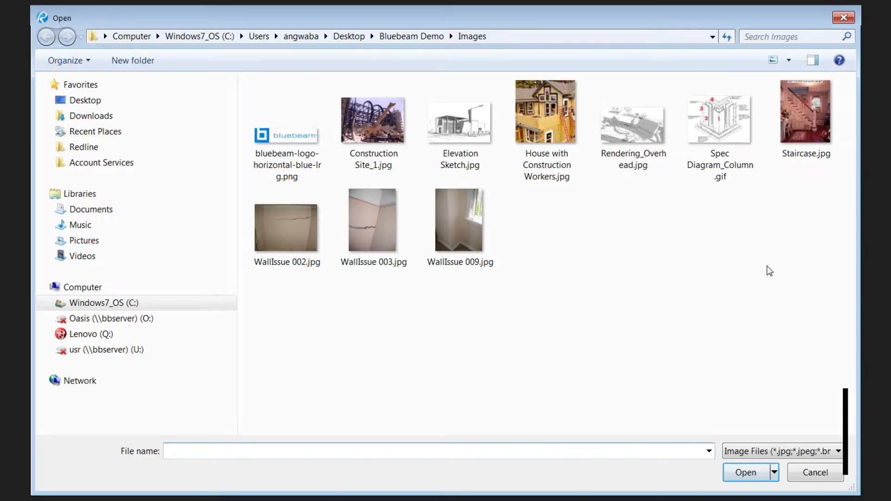
pyautogui.doubleClick(719, 119)
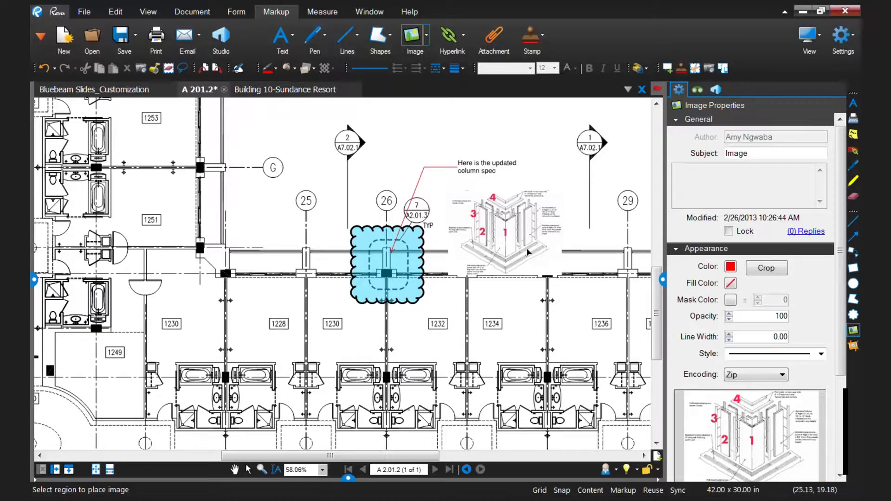
pyautogui.click(553, 300)
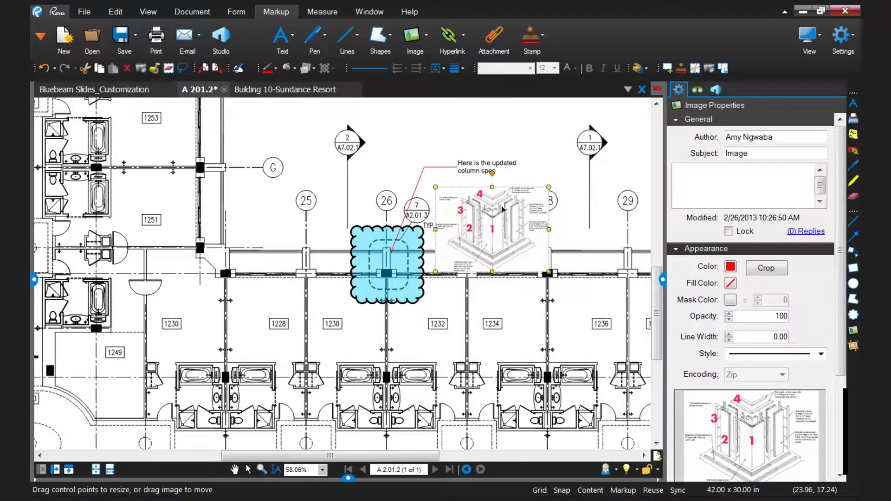
pyautogui.moveTo(503, 210); pyautogui.dragTo(504, 201)
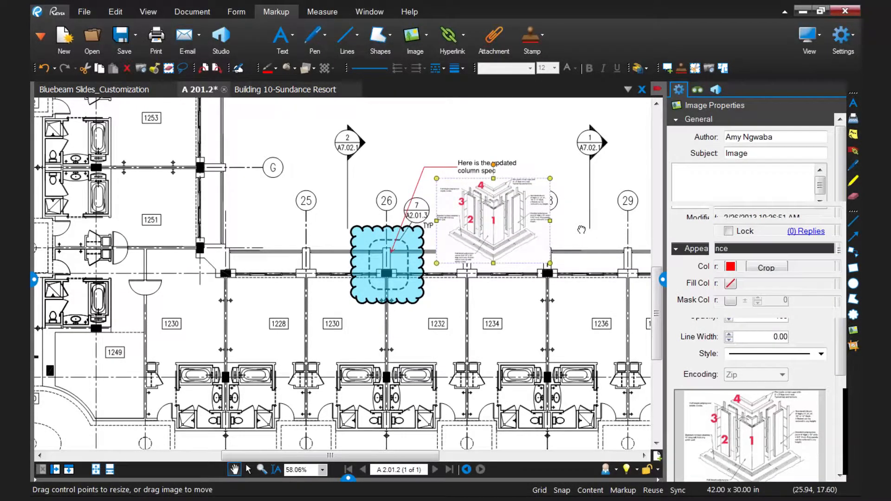
pyautogui.click(585, 233)
pyautogui.click(510, 176)
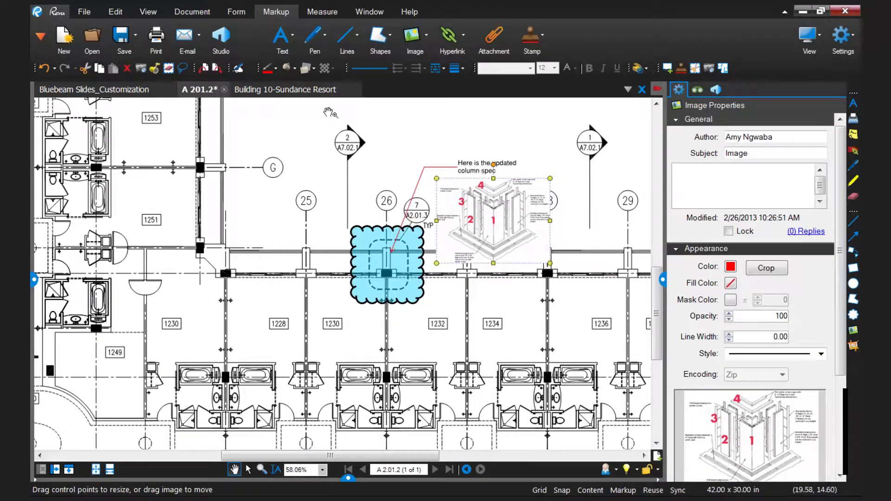
# Select the callout and the column image together with the lasso and set their shared subject to Structural
pyautogui.click(184, 72)
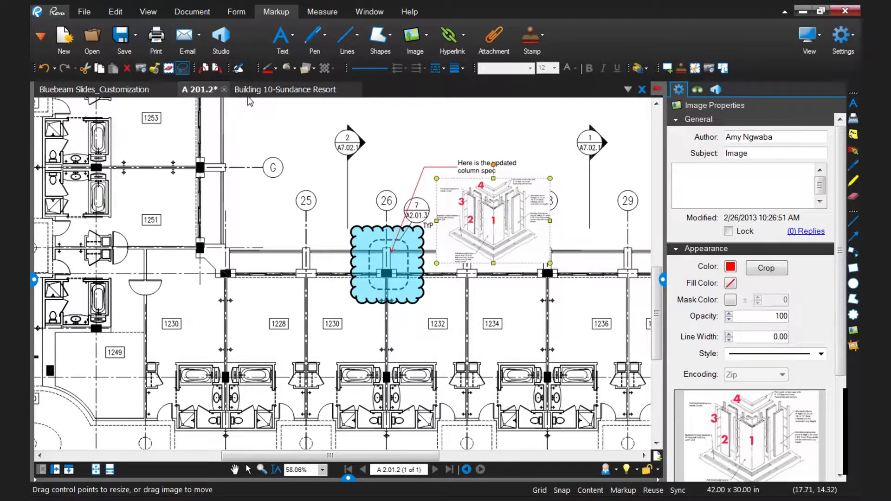
pyautogui.moveTo(457, 163)
pyautogui.mouseDown()
pyautogui.moveTo(544, 193)
pyautogui.moveTo(541, 200)
pyautogui.mouseUp()
pyautogui.click(727, 153)
pyautogui.write('Structural')
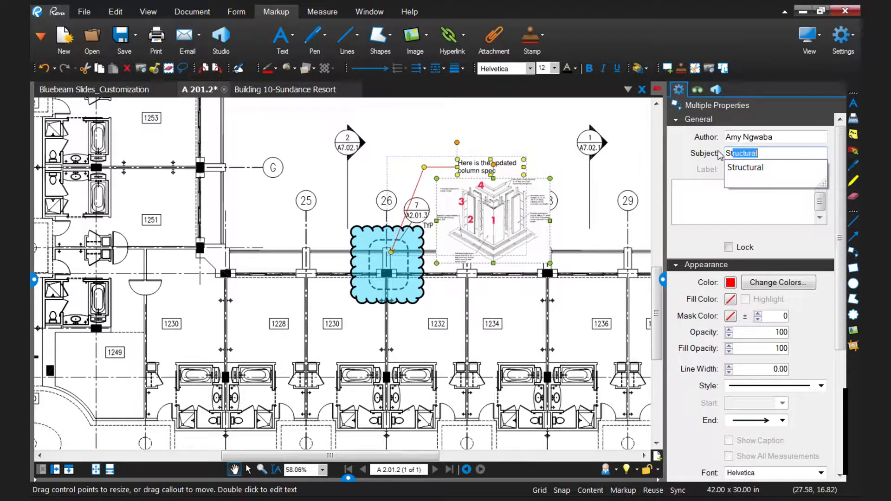
pyautogui.click(732, 168)
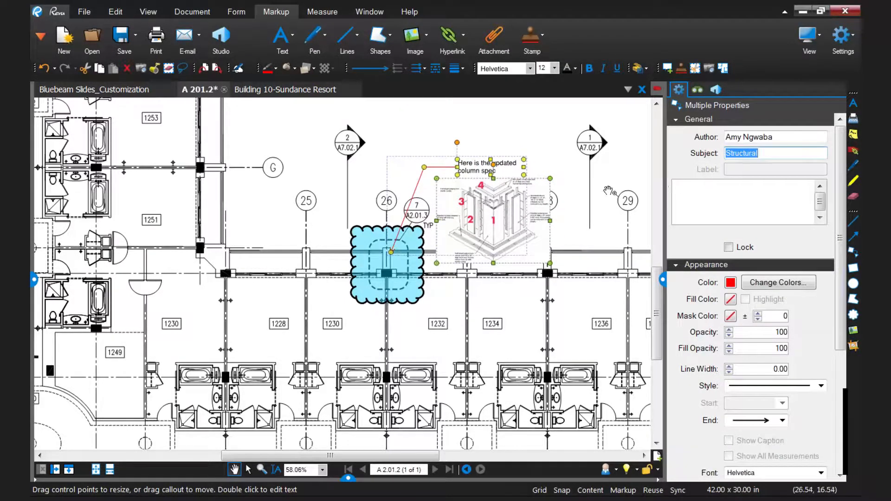
pyautogui.press('Return')
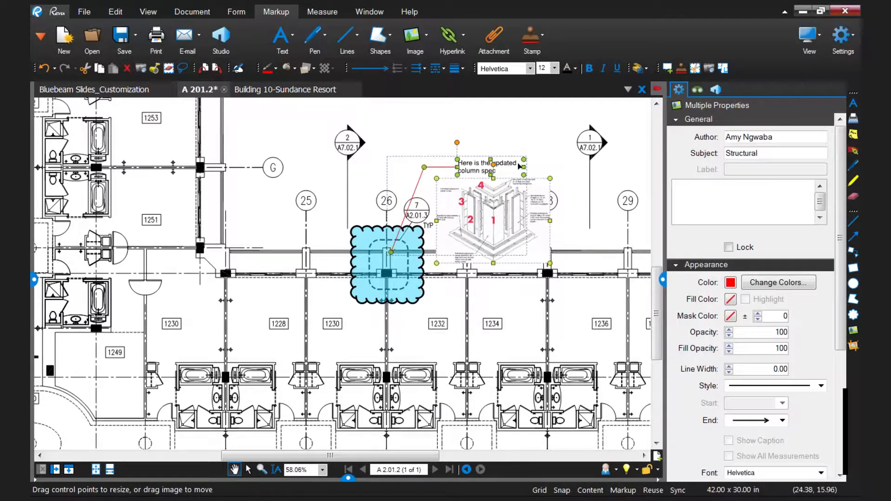
pyautogui.click(560, 204)
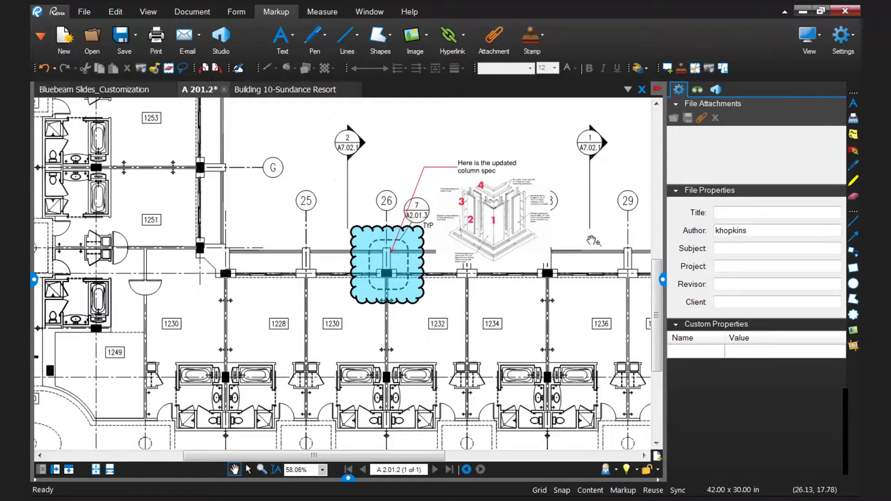
# Collapse the properties panel and open the Tool Chest beside the floor plan
pyautogui.scroll(-4, 593, 240)
pyautogui.scroll(-1, 592, 241)
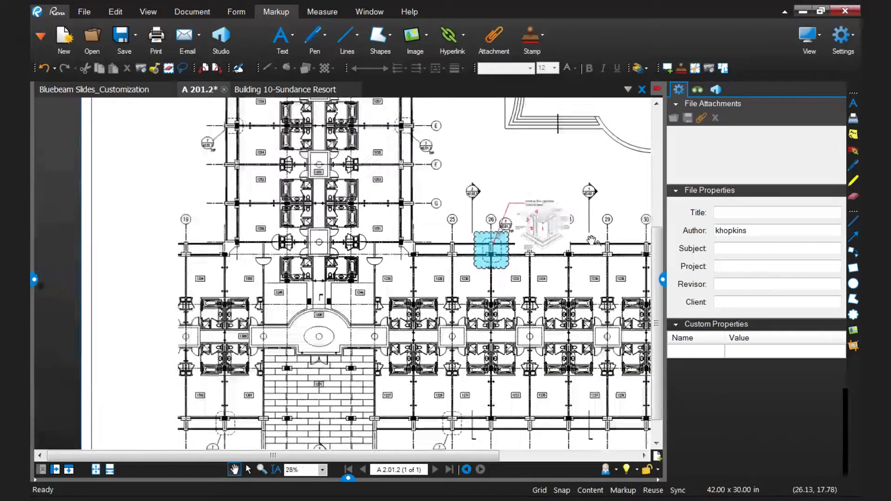
pyautogui.click(661, 276)
pyautogui.scroll(-1, 641, 255)
pyautogui.moveTo(624, 264); pyautogui.dragTo(588, 287)
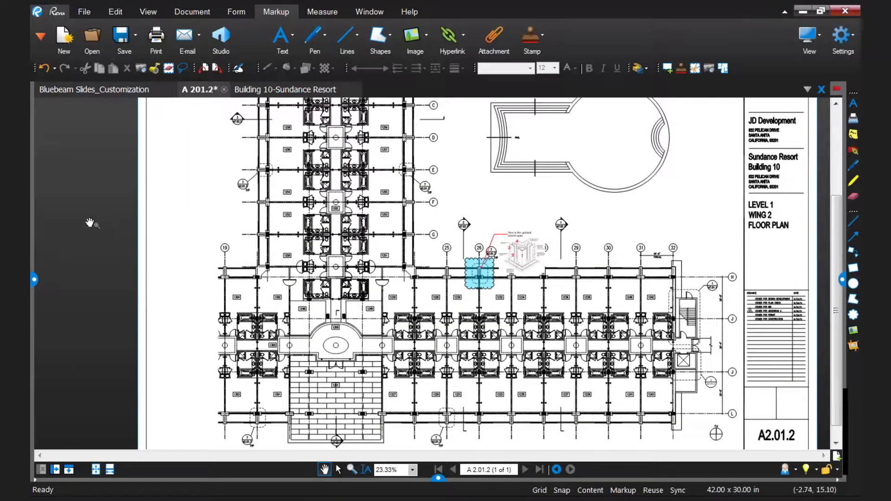
pyautogui.click(41, 36)
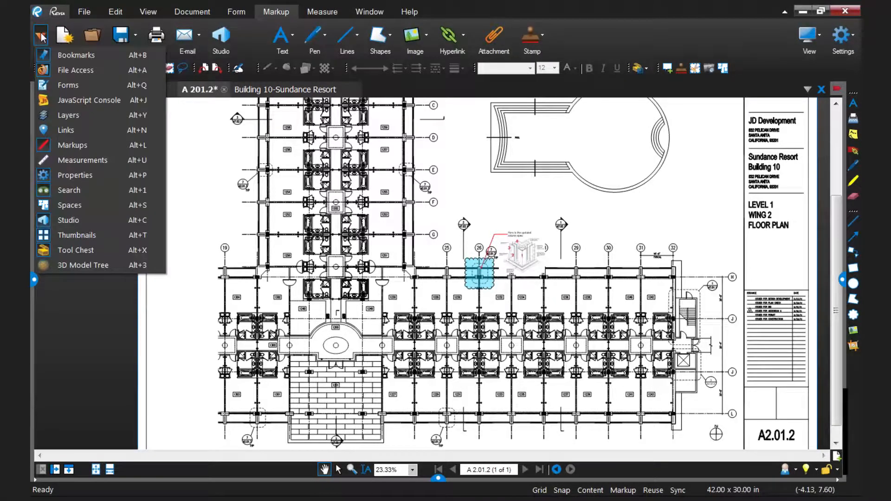
pyautogui.click(71, 251)
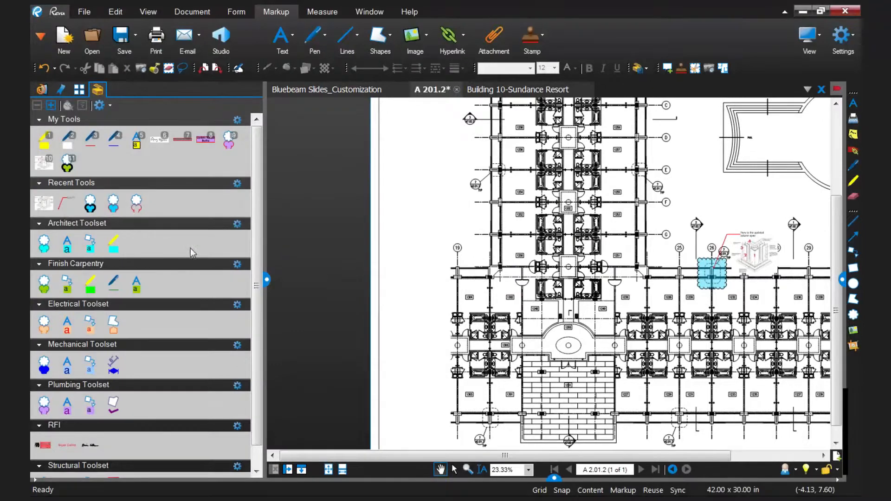
# Place a duplicate of the black-outlined blue cloud from Recent Tools over the bathrooms beside room 1251
pyautogui.scroll(3, 545, 258)
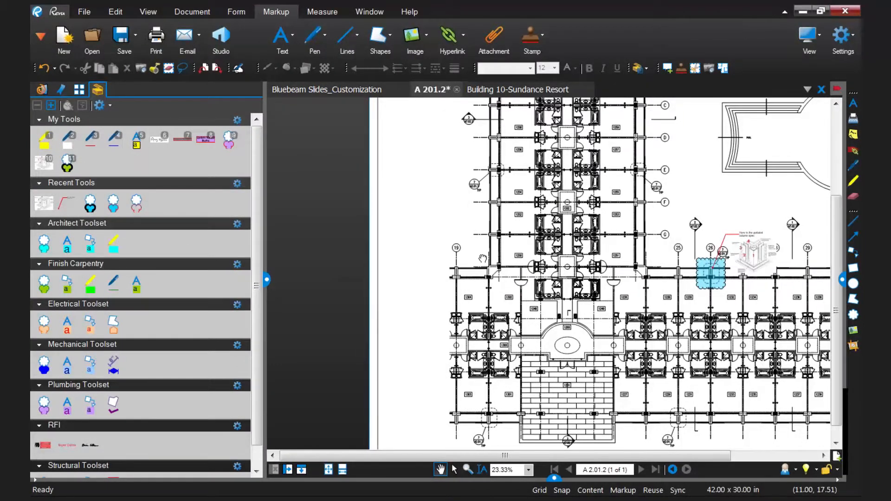
pyautogui.moveTo(533, 264); pyautogui.dragTo(448, 272)
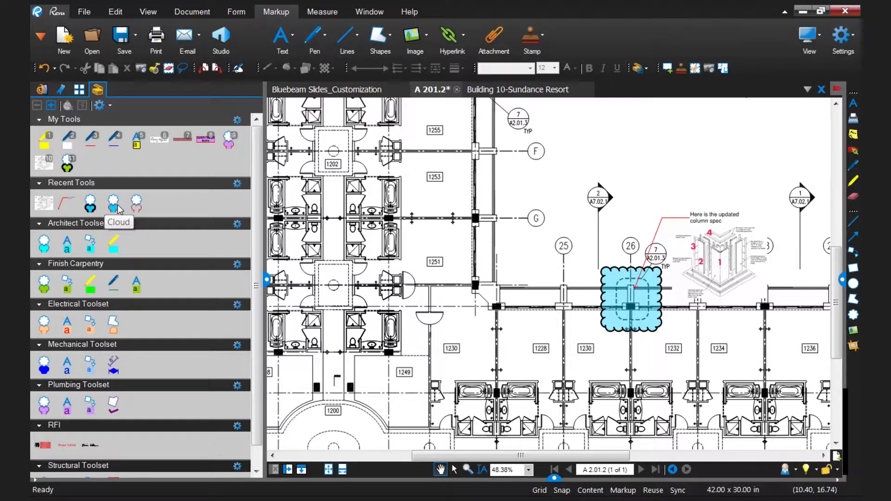
pyautogui.click(87, 201)
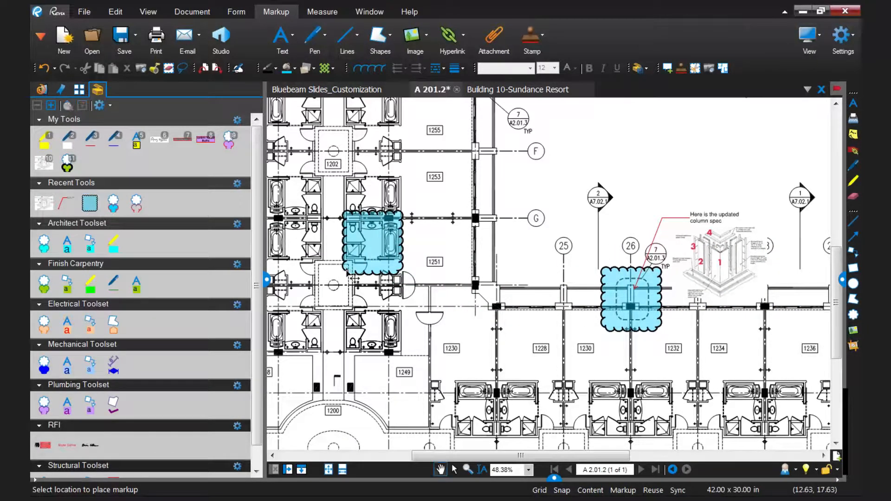
pyautogui.click(354, 279)
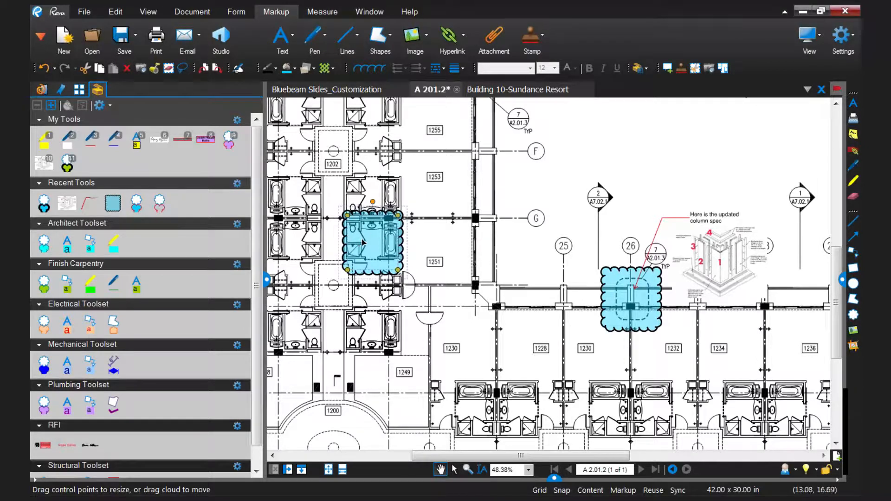
pyautogui.scroll(-1, 441, 248)
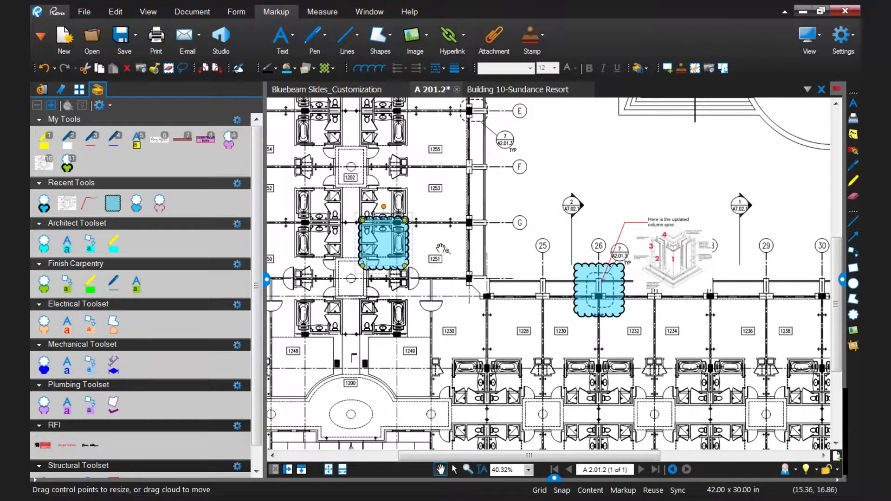
# Switch the recent cloud tool to drawing mode, outline a custom-shaped cloud around room 1253, and check its properties
pyautogui.click(113, 204)
pyautogui.click(113, 204)
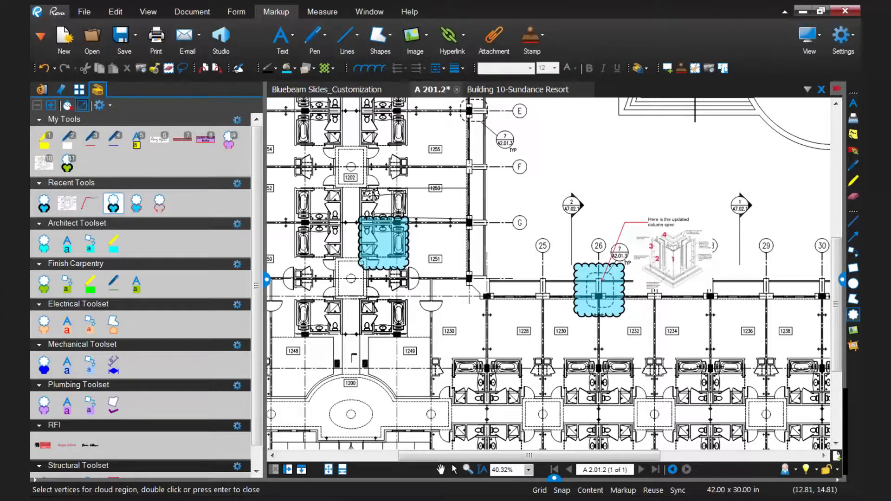
pyautogui.doubleClick(376, 191)
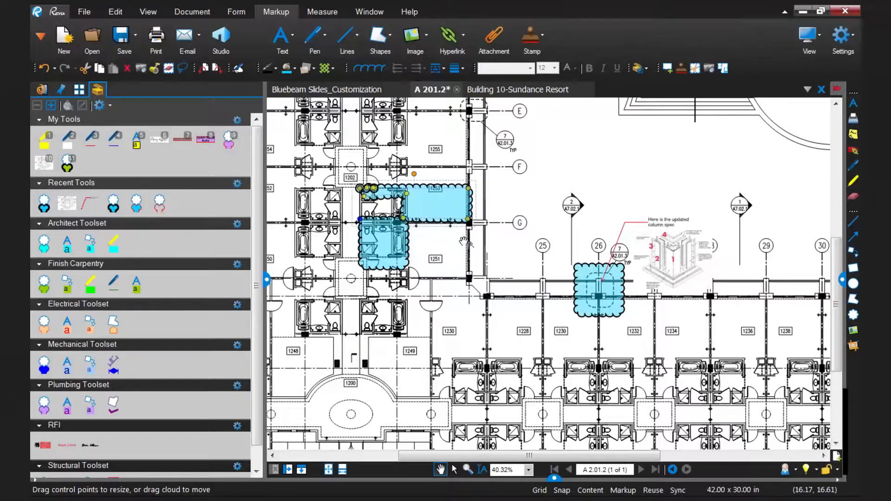
pyautogui.click(842, 280)
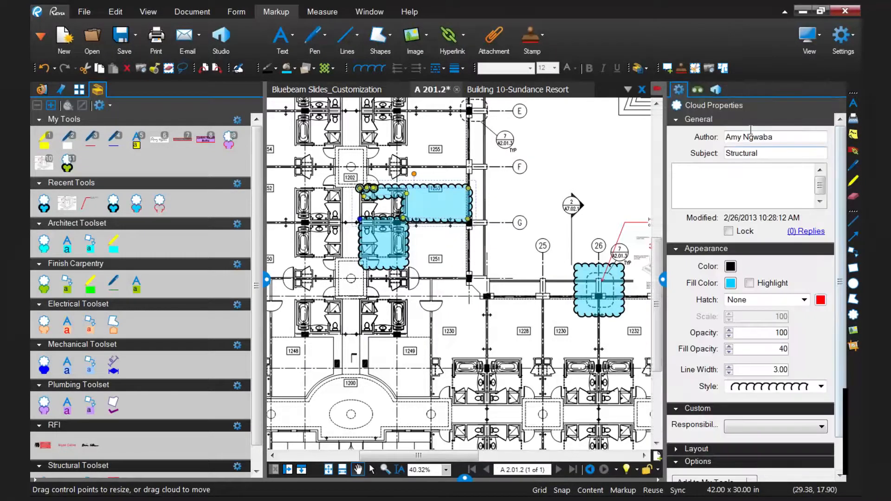
pyautogui.click(663, 279)
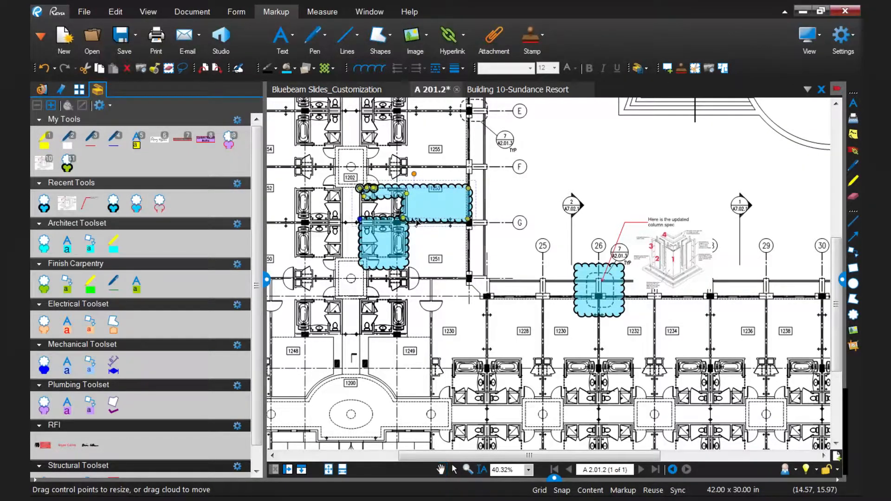
# Undo the two clouds added near rooms 1251 and 1253
pyautogui.hotkey('ctrl', 'z')
pyautogui.hotkey('ctrl', 'z')
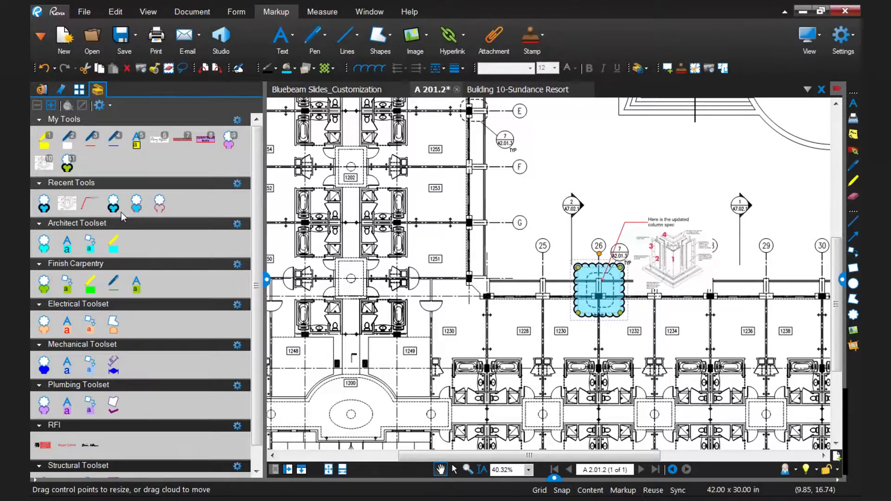
# Copy the black-outlined blue cloud from Recent Tools into the My Tools set
pyautogui.moveTo(113, 205); pyautogui.dragTo(103, 163)
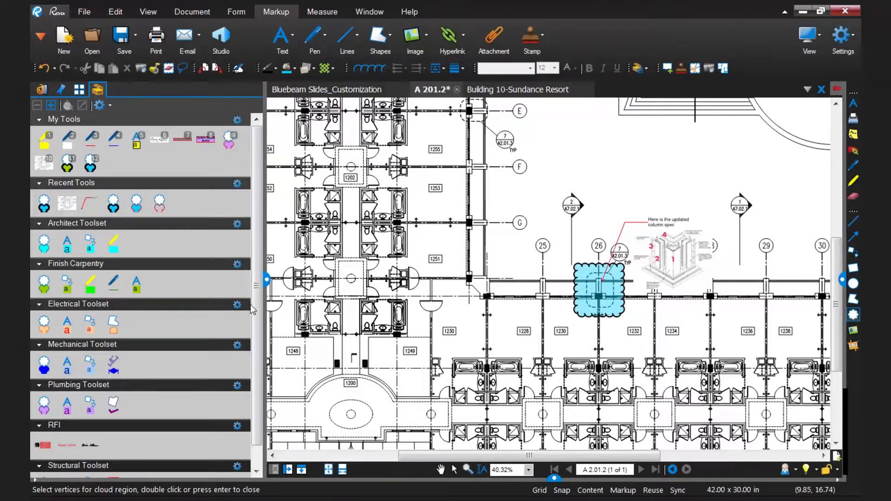
pyautogui.scroll(-1, 255, 319)
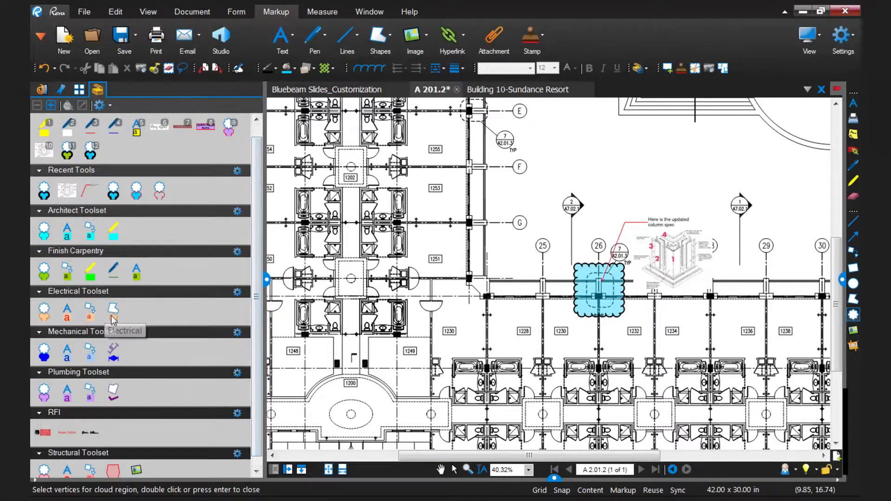
pyautogui.scroll(1, 223, 144)
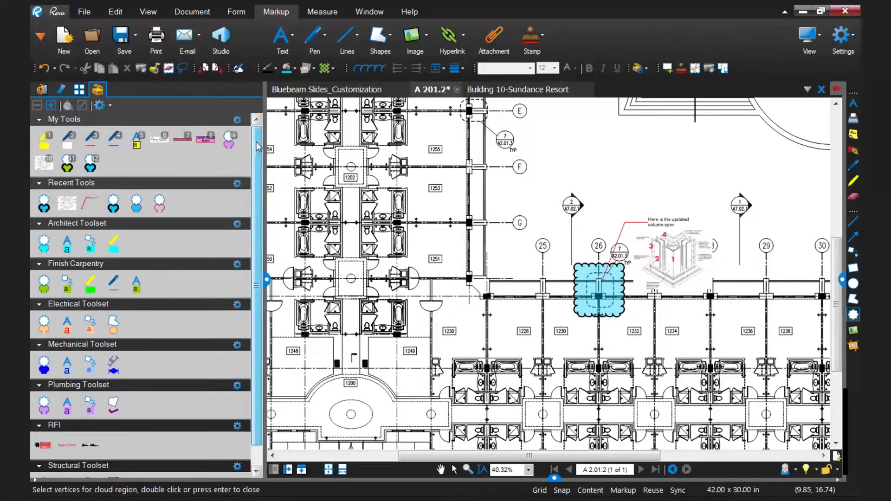
# Place the "Update the AS Builts" text box from My Tools beside grid bubbles E and F, and delete it
pyautogui.click(203, 146)
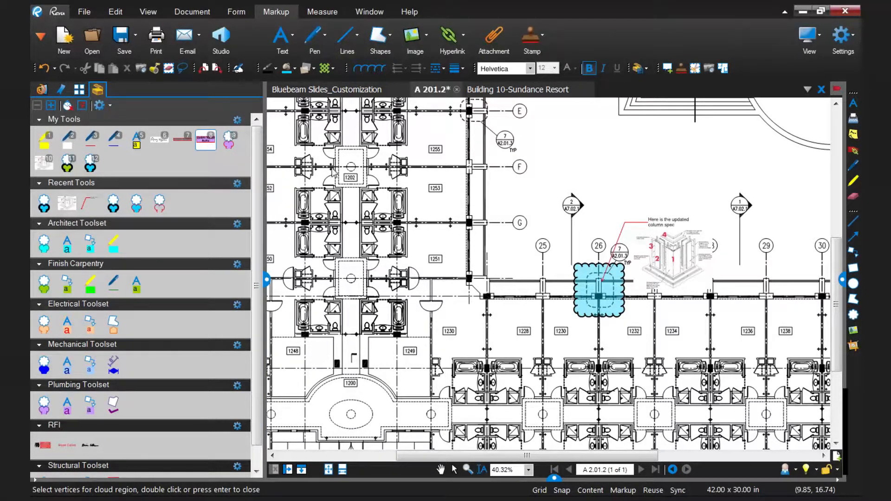
pyautogui.click(545, 146)
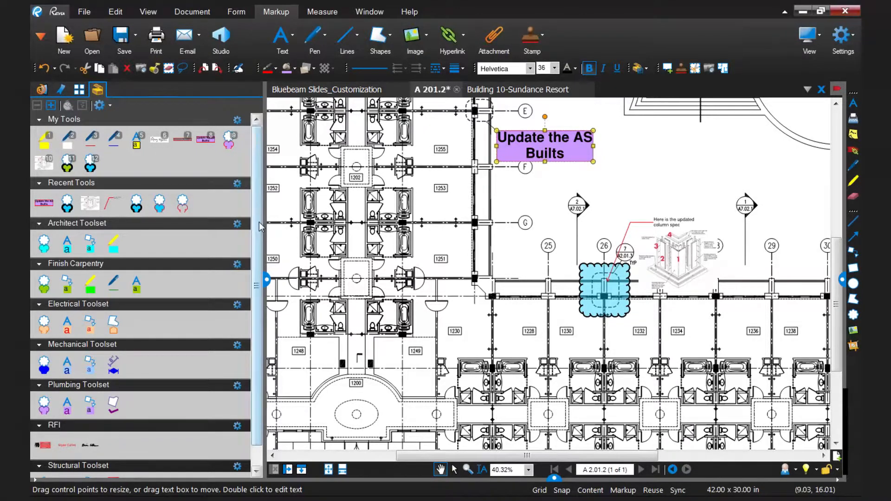
pyautogui.scroll(-1, 243, 286)
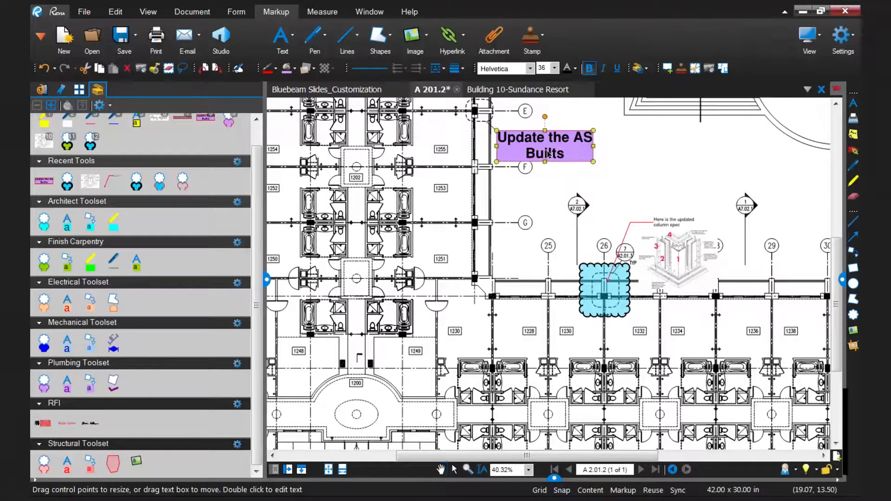
pyautogui.press('Delete')
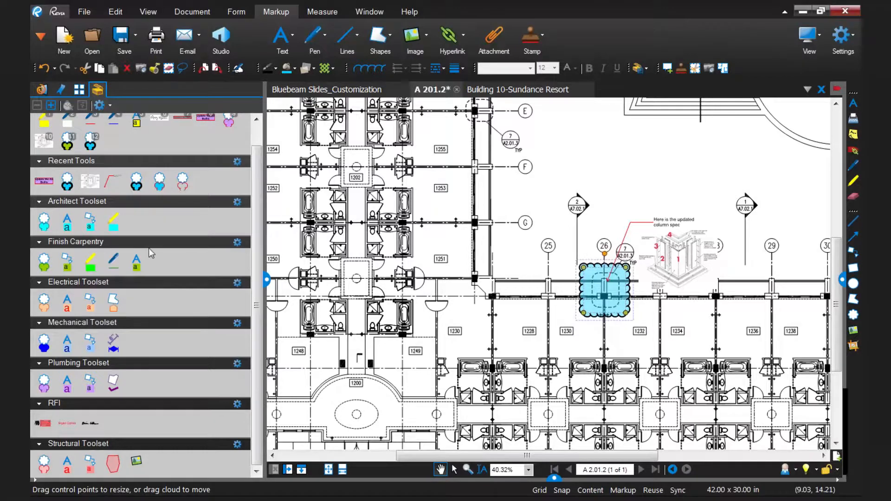
# Open the tool set manager and move the Structural Toolset up one place, above RFI
pyautogui.click(100, 106)
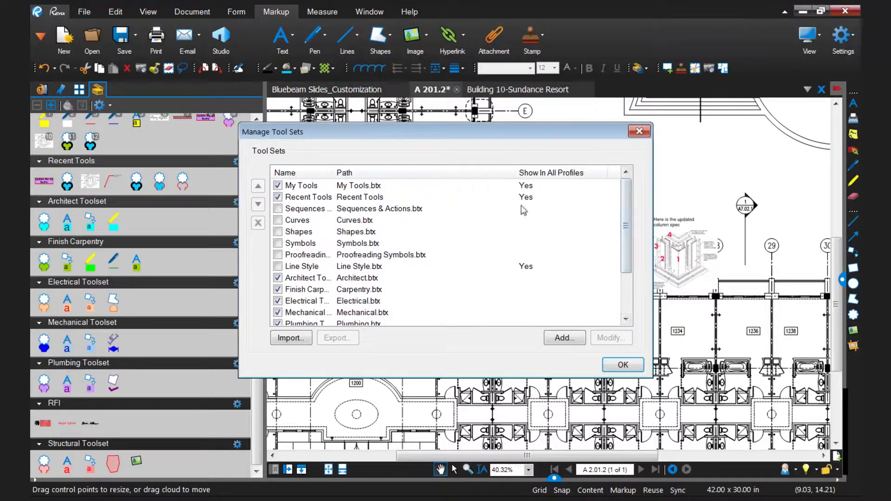
pyautogui.moveTo(627, 205); pyautogui.dragTo(631, 244)
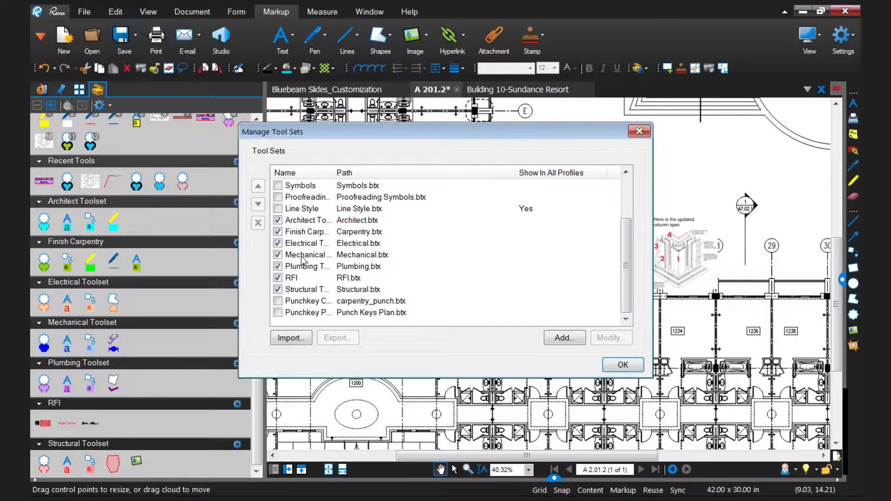
pyautogui.click(304, 288)
pyautogui.click(259, 186)
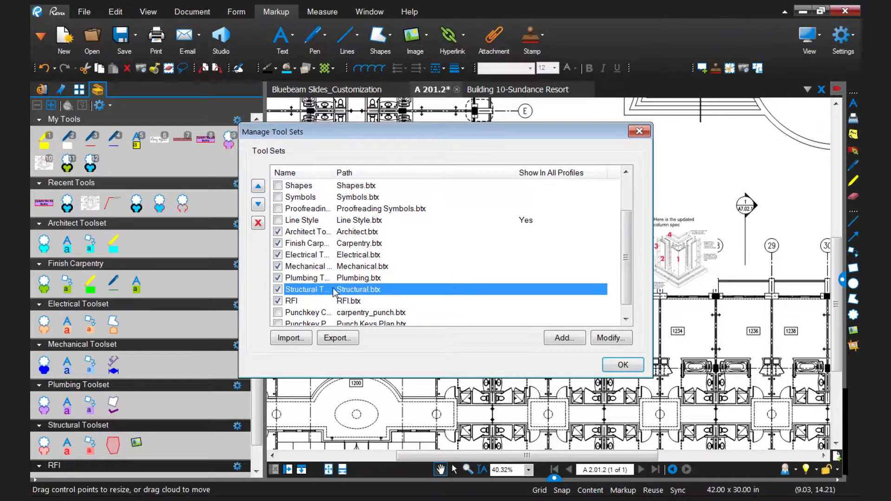
# Add a new tool set titled "ABC Tool Set", overwriting the existing ABC Tool Set.btx, and close the tool set manager
pyautogui.click(564, 338)
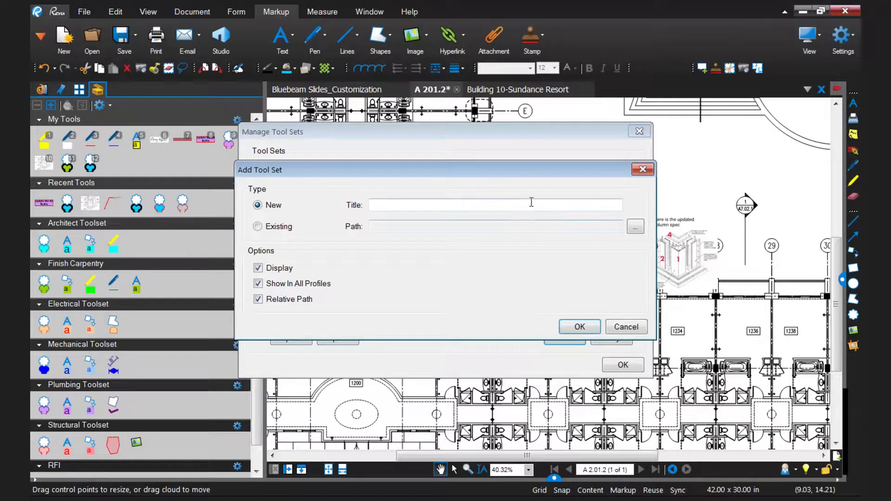
pyautogui.write('ABC Tool Set')
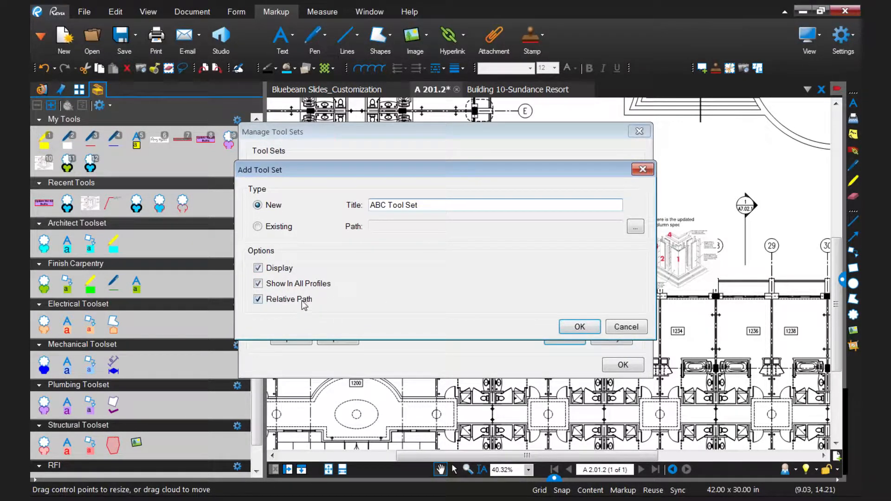
pyautogui.click(576, 328)
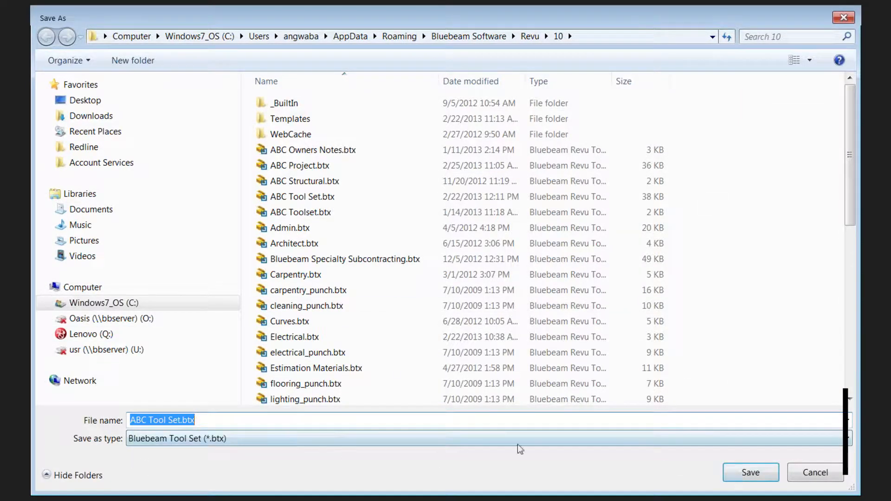
pyautogui.click(743, 472)
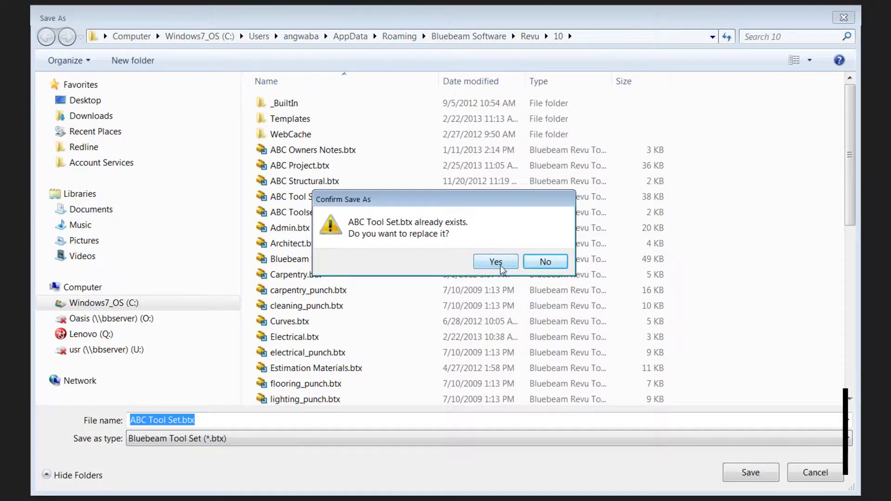
pyautogui.click(493, 264)
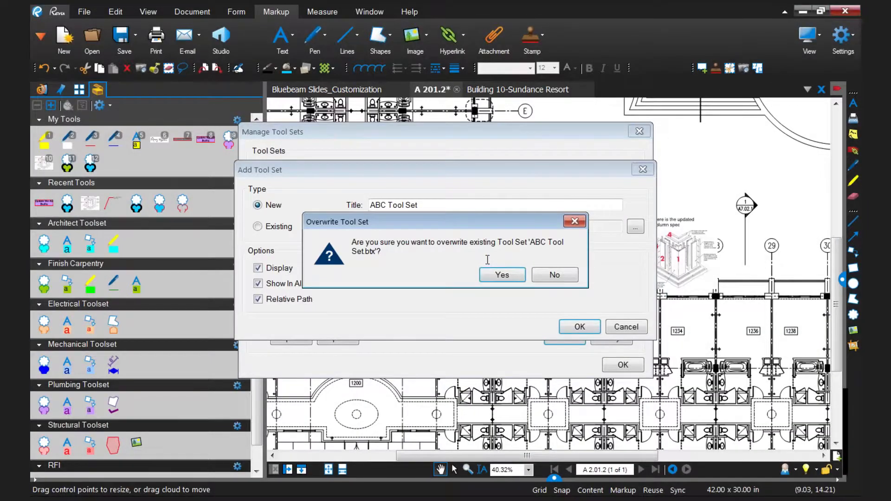
pyautogui.click(516, 278)
pyautogui.click(622, 366)
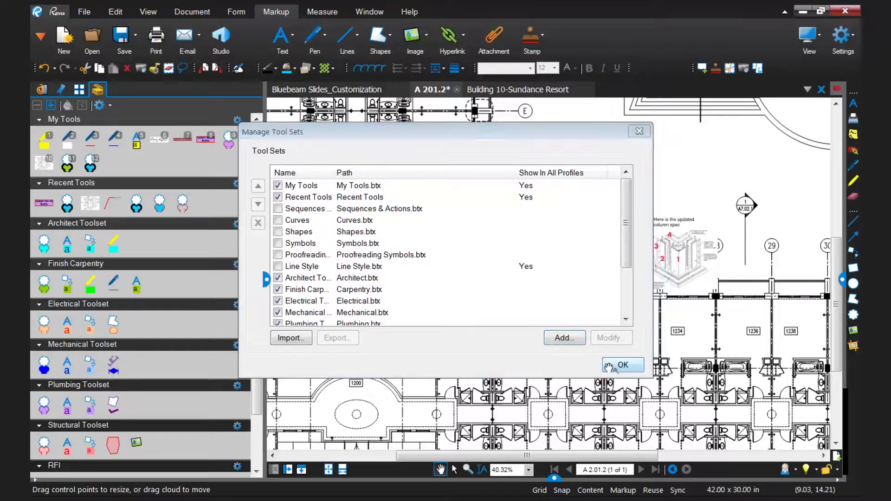
# Copy the black-outlined blue cloud from My Tools into the empty ABC Tool Set
pyautogui.scroll(-3, 260, 427)
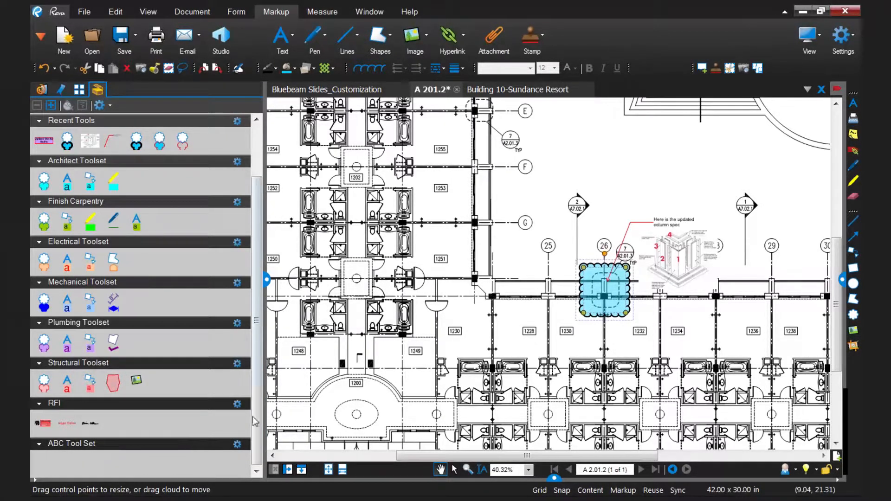
pyautogui.moveTo(256, 417); pyautogui.dragTo(259, 348)
pyautogui.moveTo(90, 163); pyautogui.dragTo(55, 475)
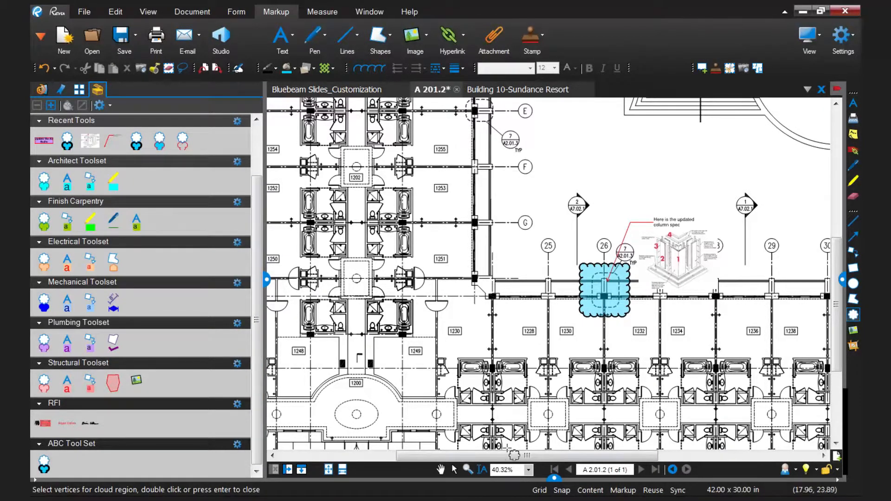
# Select the column detail image beside the blue cloud on the plan and add it to the ABC Tool Set
pyautogui.click(455, 470)
pyautogui.click(697, 277)
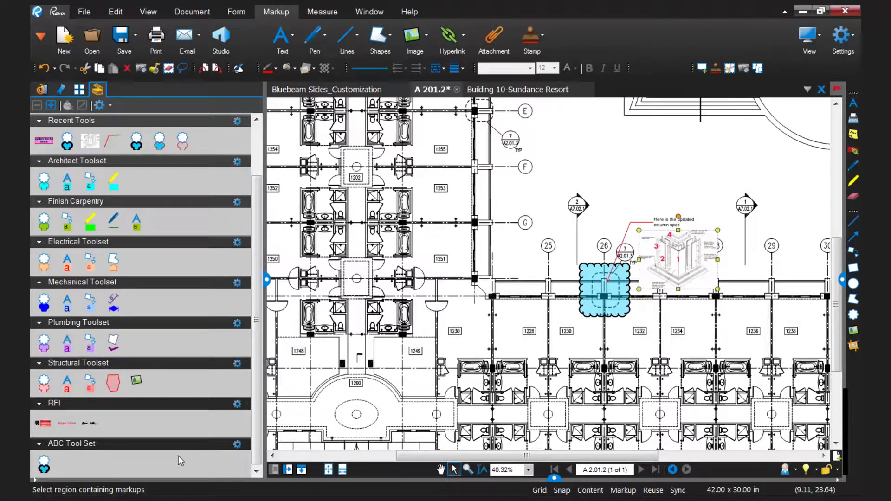
pyautogui.rightClick(676, 242)
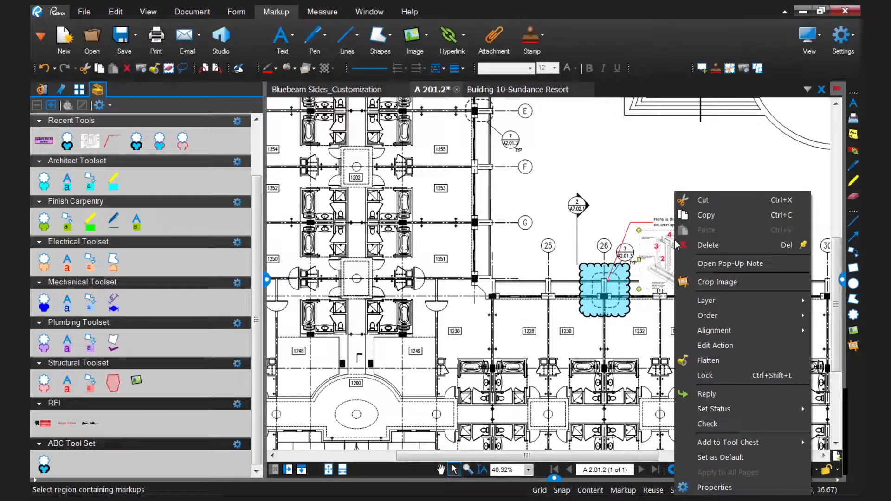
pyautogui.moveTo(738, 445)
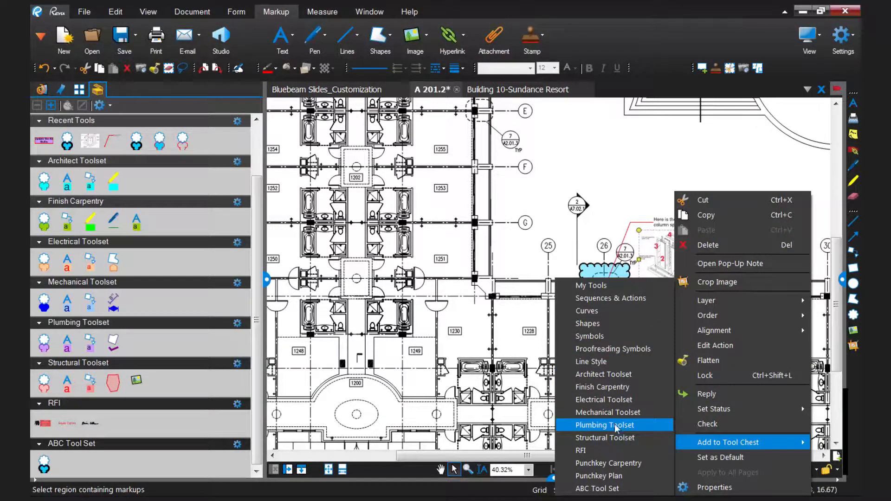
pyautogui.click(593, 489)
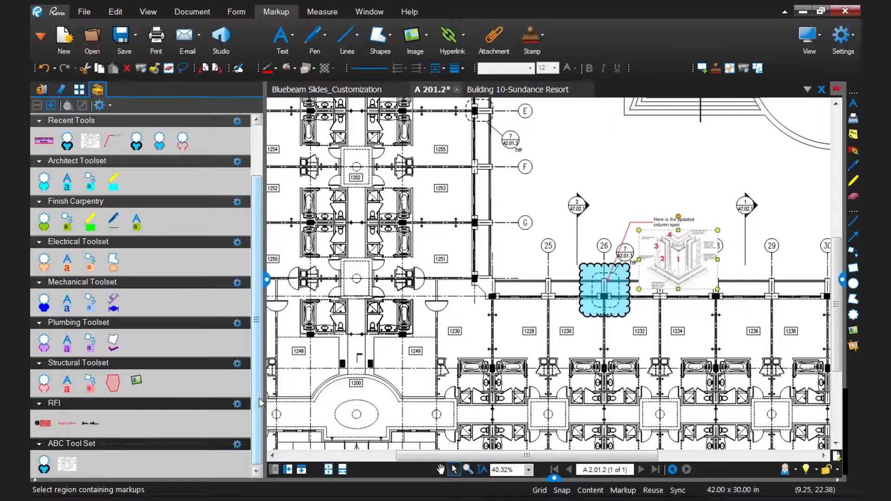
# Switch to the Bluebeam Tech Support page in Internet Explorer, find the Tool Sets downloads, and download and open the Punch Symbols archive
pyautogui.click(373, 500)
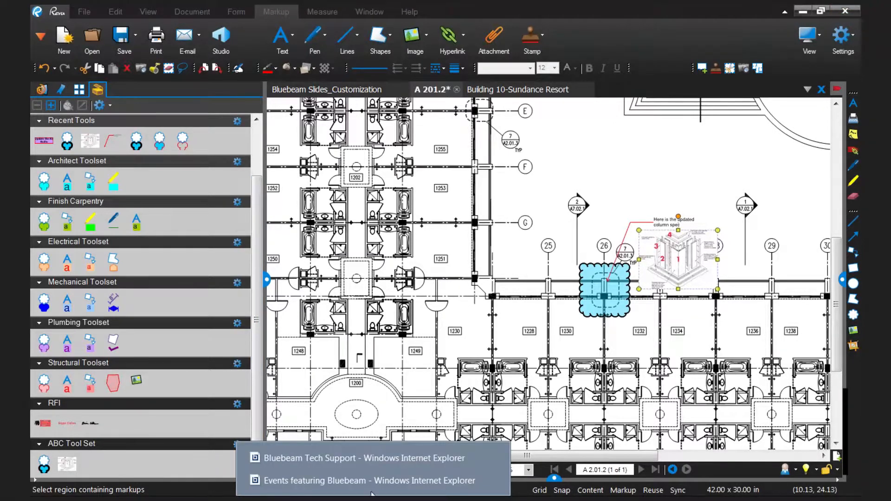
pyautogui.click(362, 459)
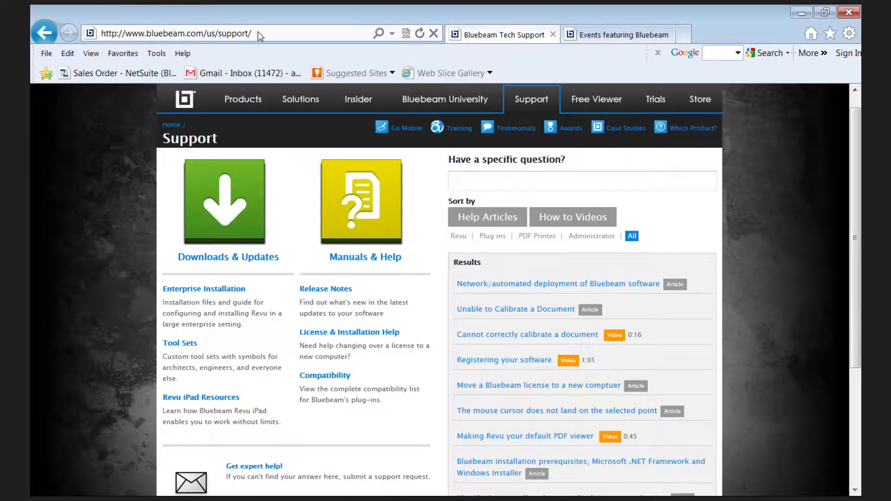
pyautogui.click(182, 345)
pyautogui.moveTo(859, 122); pyautogui.dragTo(860, 369)
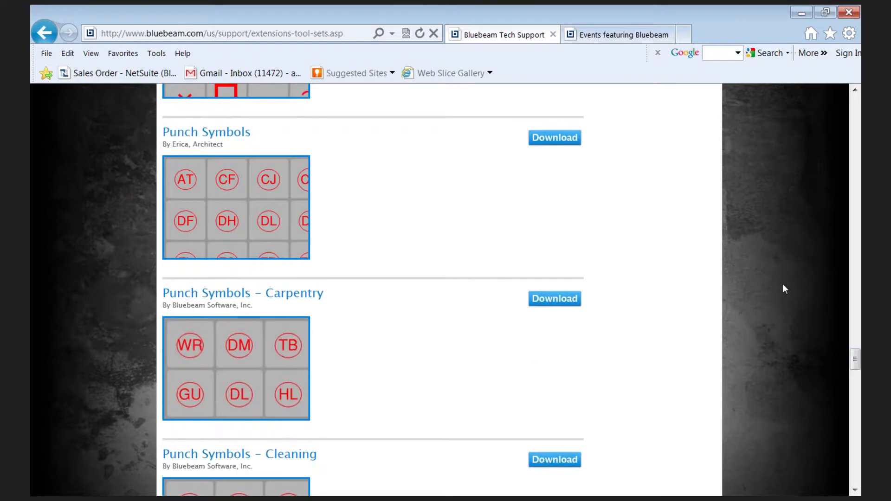
pyautogui.click(572, 138)
pyautogui.click(559, 480)
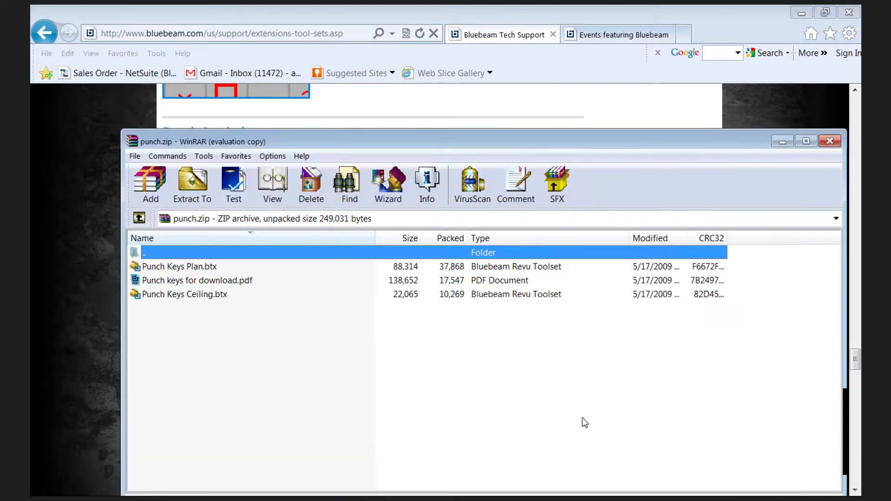
# Import Punch Keys Ceiling.btx from the punch.zip archive into the Revu Tool Chest
pyautogui.doubleClick(219, 295)
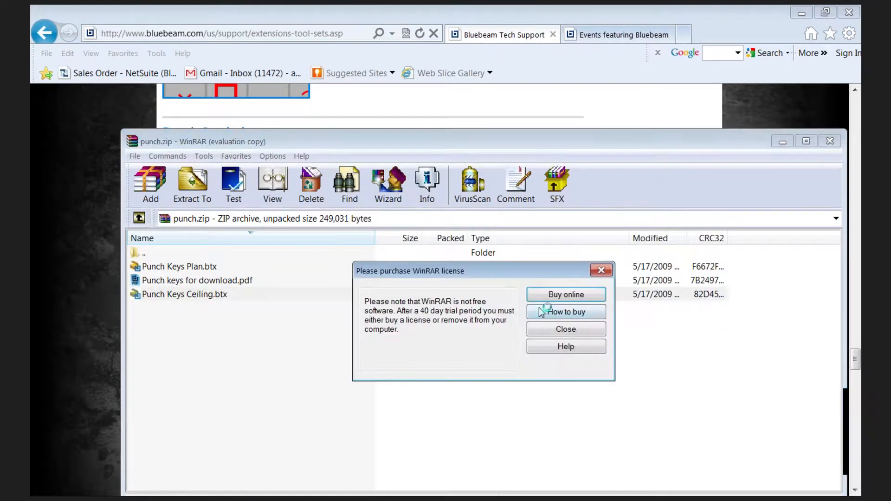
pyautogui.click(564, 330)
pyautogui.click(513, 272)
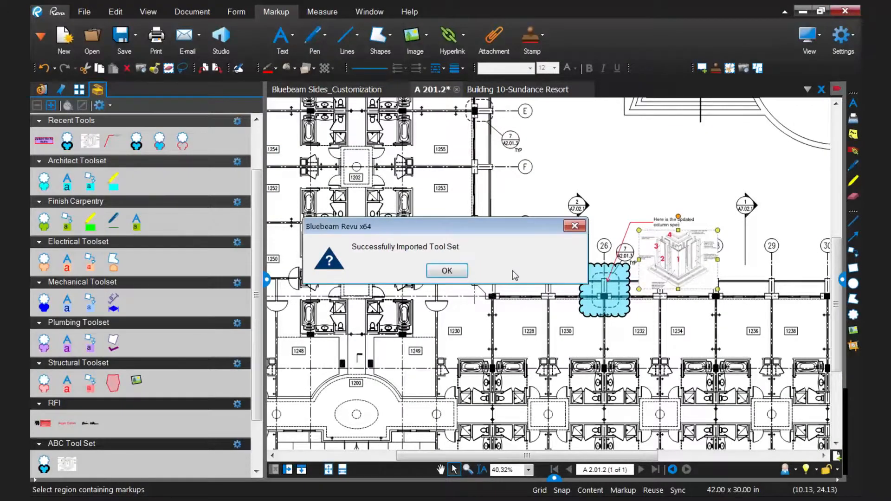
pyautogui.click(447, 272)
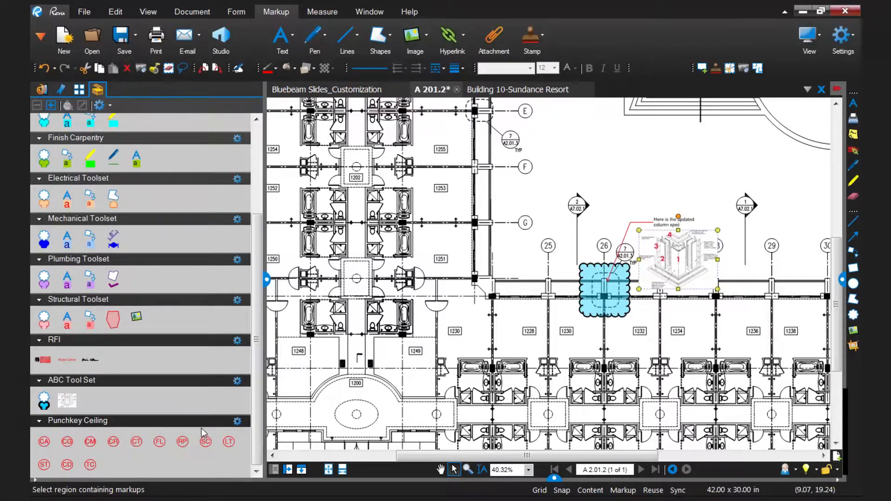
# Show the Punchkey Ceiling tool set in Detail view, review its subjects and comments, and return it to Symbol view
pyautogui.click(237, 422)
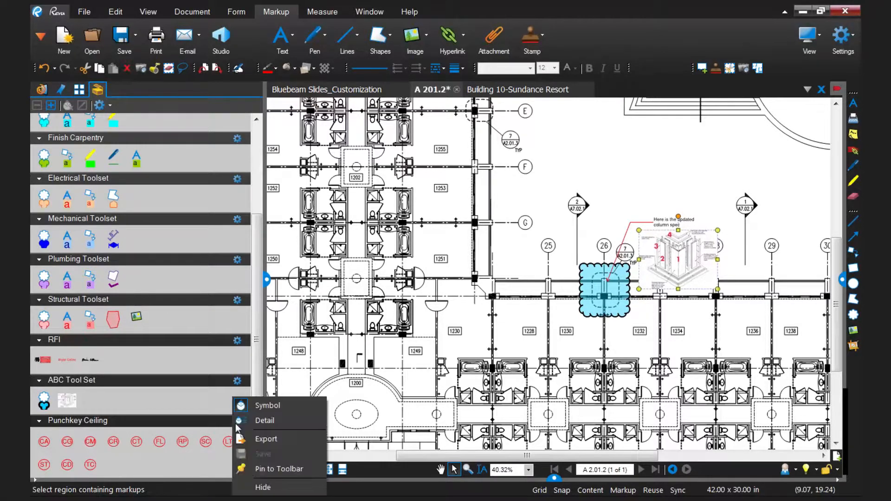
pyautogui.click(261, 421)
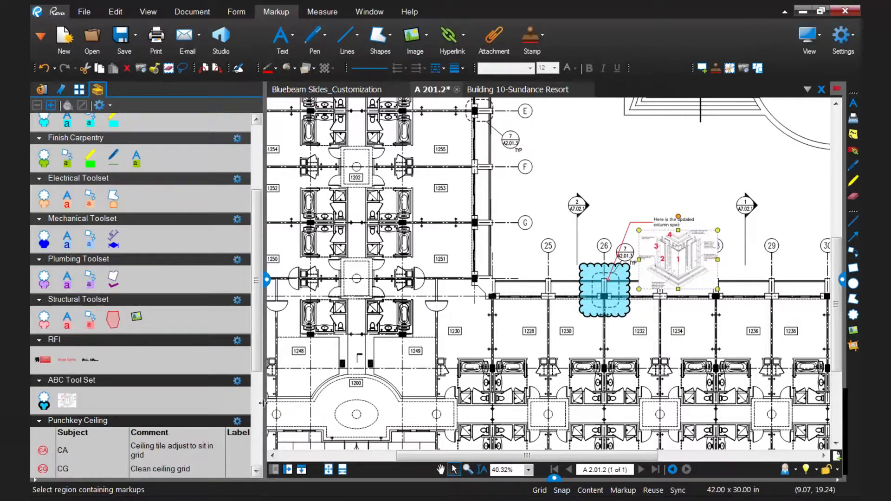
pyautogui.scroll(-5, 71, 320)
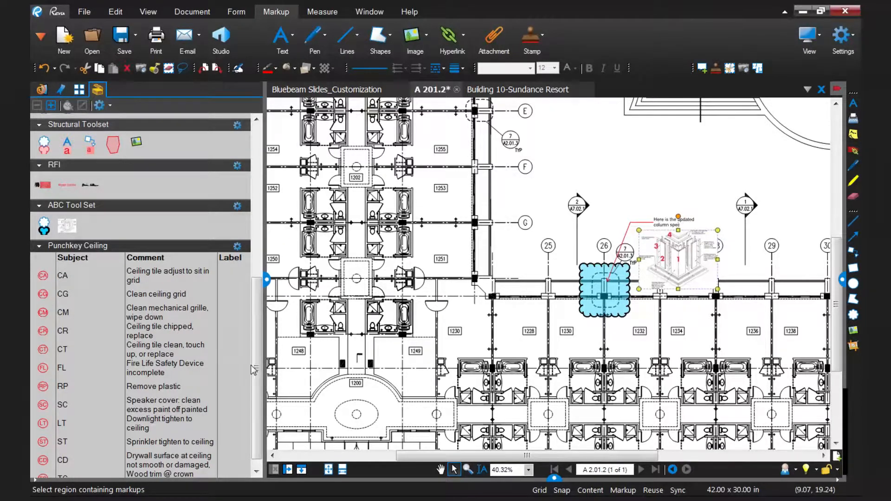
pyautogui.scroll(-1, 256, 384)
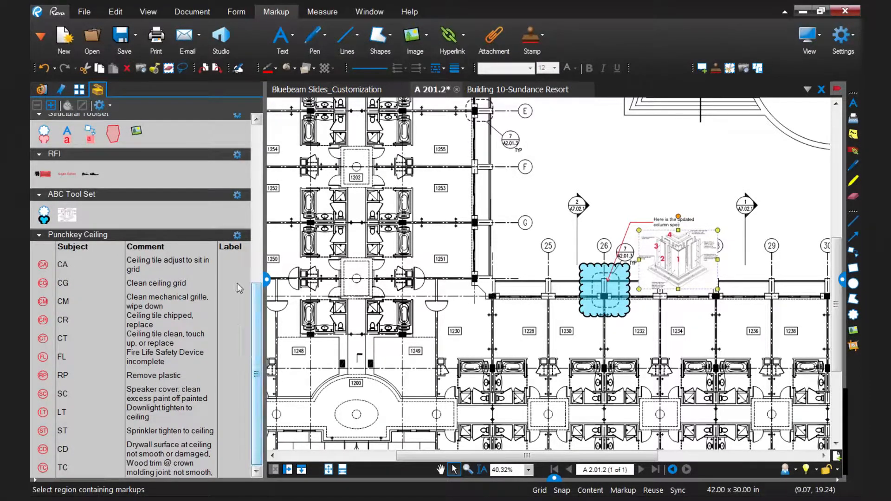
pyautogui.click(238, 236)
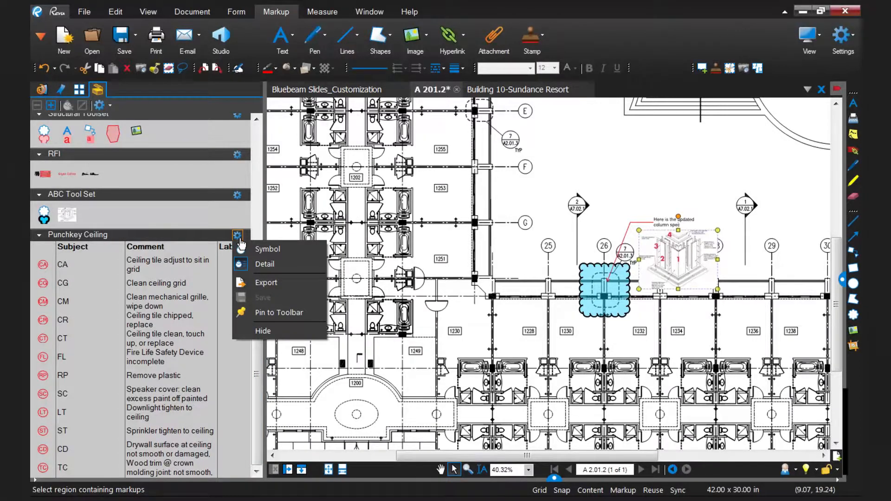
pyautogui.click(259, 286)
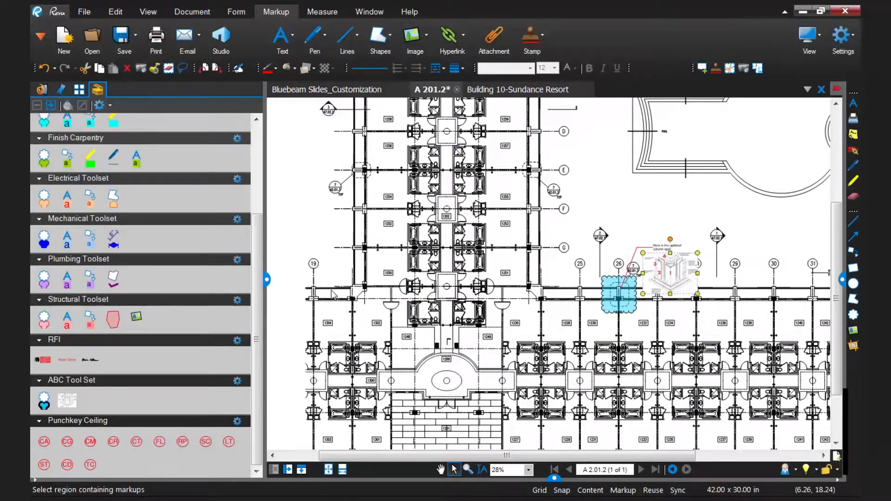
# Collapse the Tool Chest panel and open the Markups list for the A 201.2 drawing
pyautogui.moveTo(563, 336); pyautogui.dragTo(497, 356)
pyautogui.click(267, 281)
pyautogui.click(267, 281)
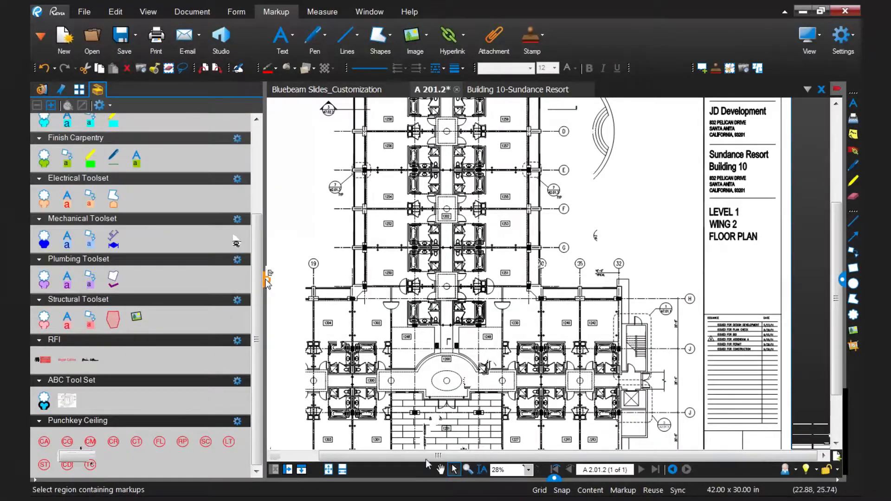
pyautogui.click(439, 479)
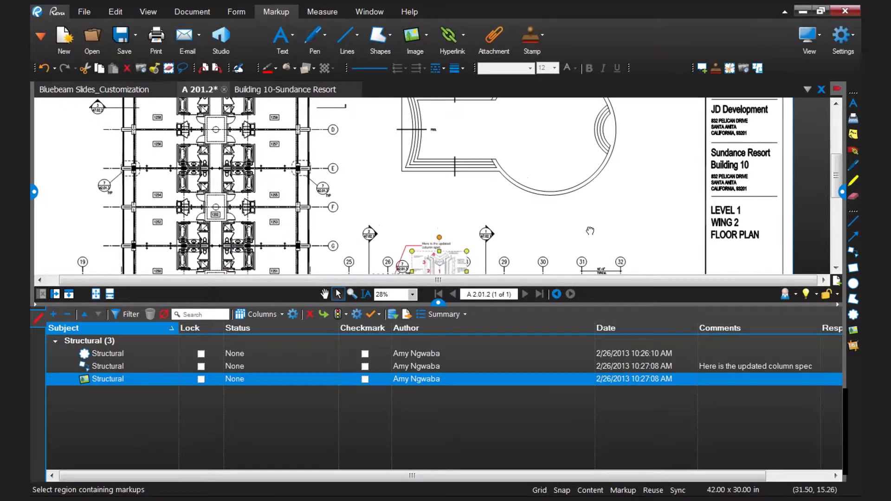
pyautogui.moveTo(598, 159); pyautogui.dragTo(601, 133)
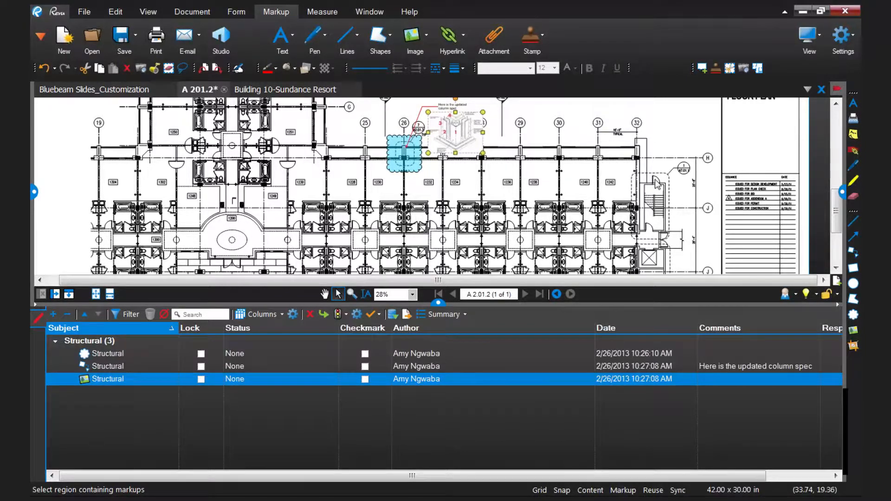
# Match the structural cloud, callout and column image on the plan to their Markups list entries, and reduce the list's height
pyautogui.click(391, 167)
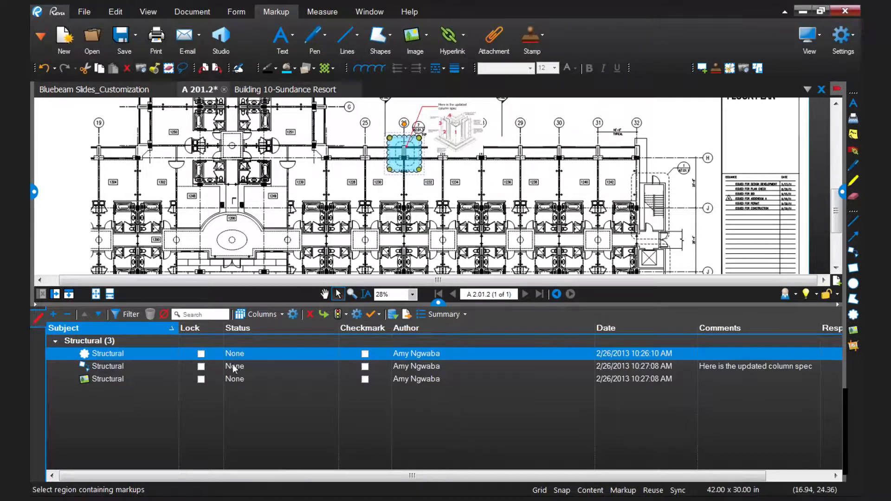
pyautogui.scroll(1, 424, 253)
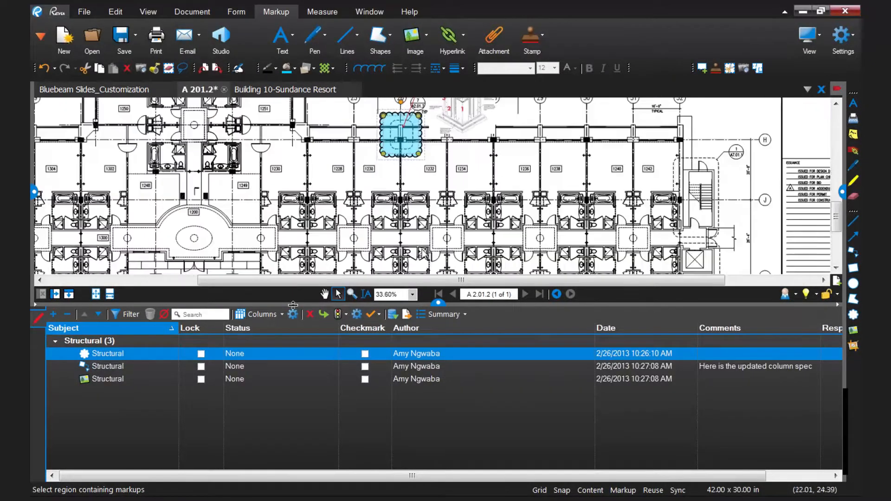
pyautogui.scroll(1, 423, 253)
pyautogui.click(238, 368)
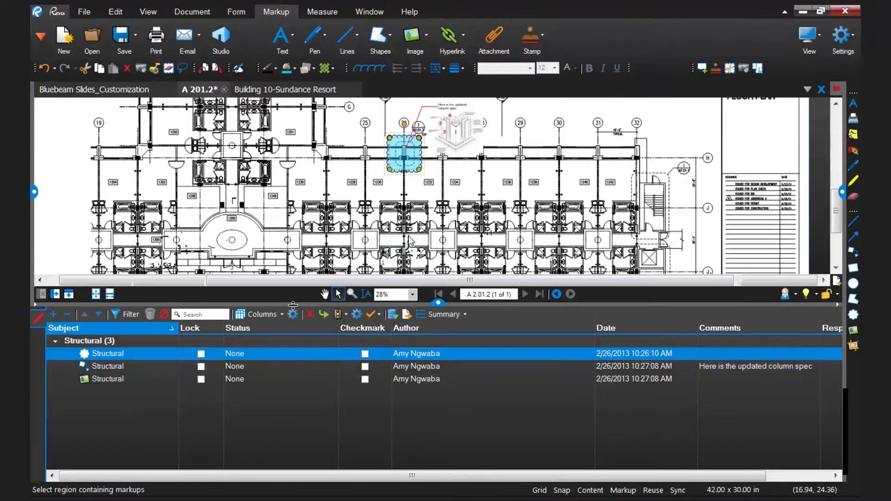
pyautogui.click(246, 379)
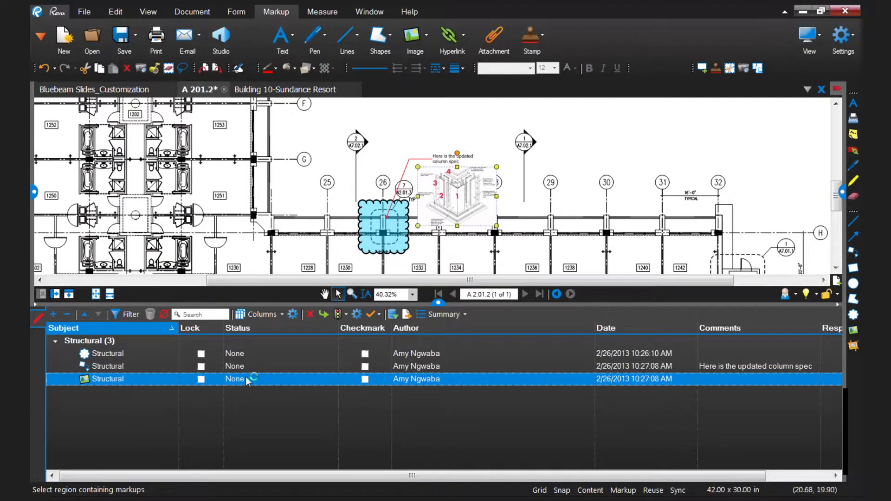
pyautogui.press('Up')
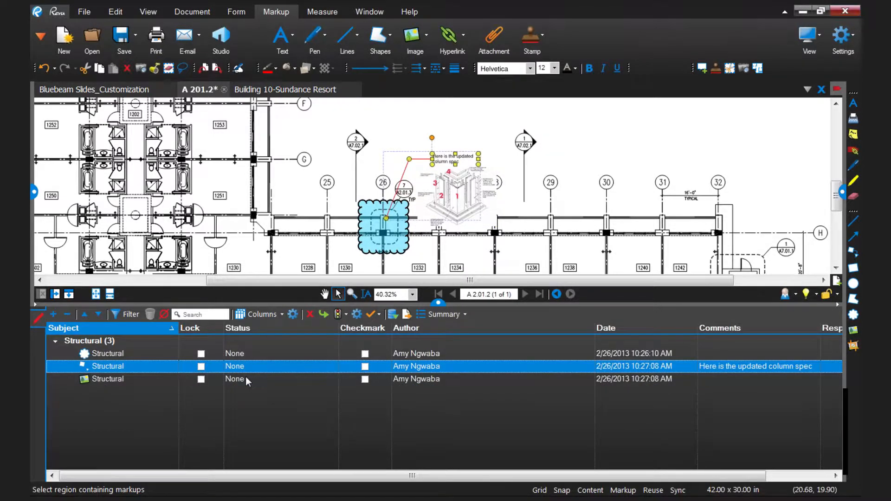
pyautogui.click(246, 379)
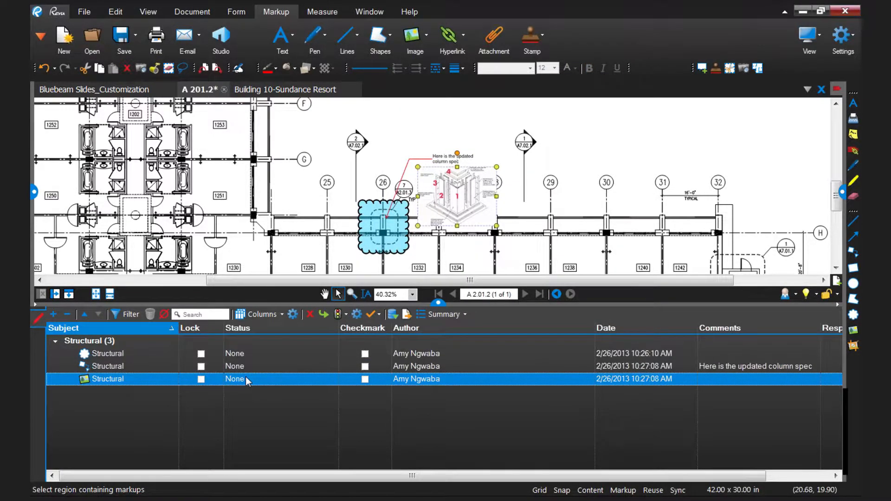
pyautogui.scroll(-2, 421, 249)
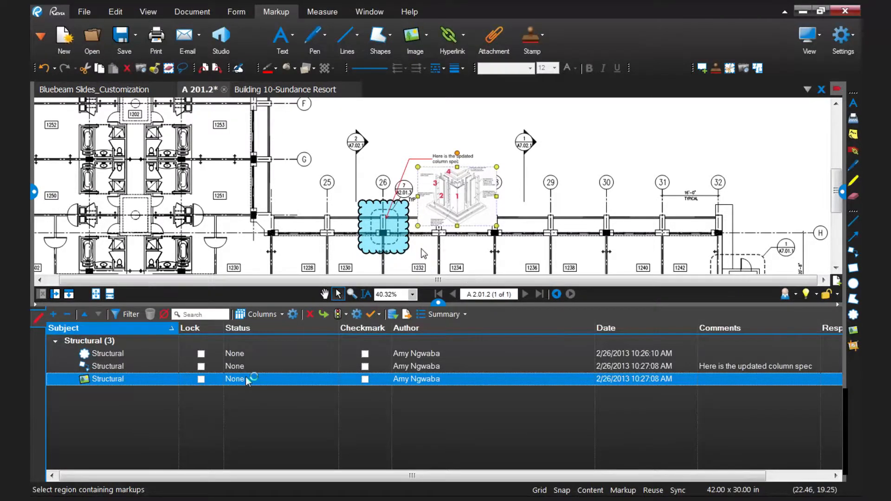
pyautogui.scroll(-3, 424, 253)
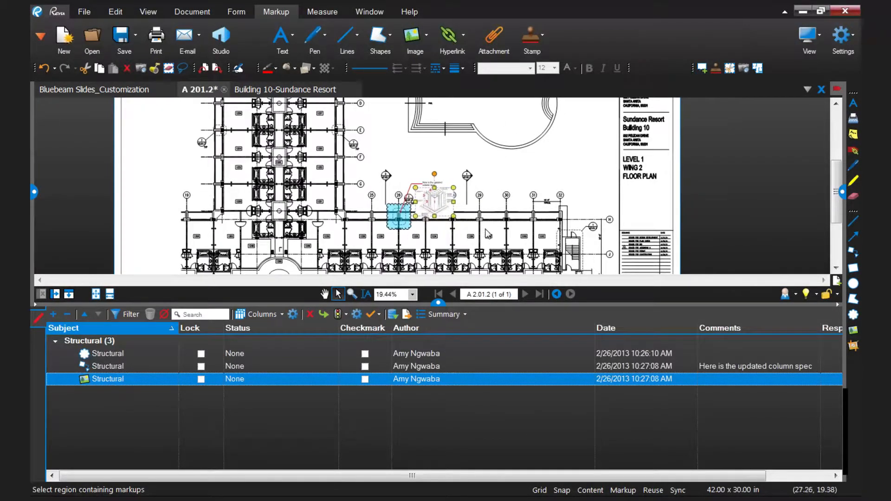
pyautogui.moveTo(598, 310); pyautogui.dragTo(598, 336)
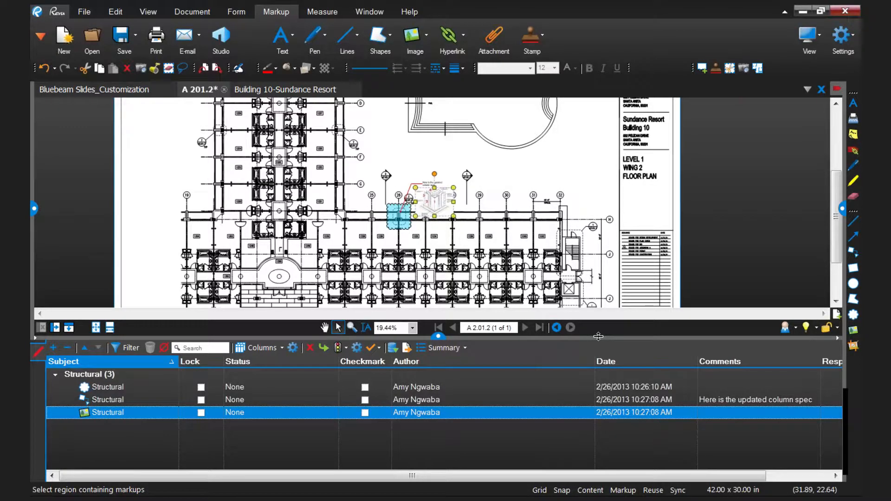
pyautogui.scroll(-1, 483, 237)
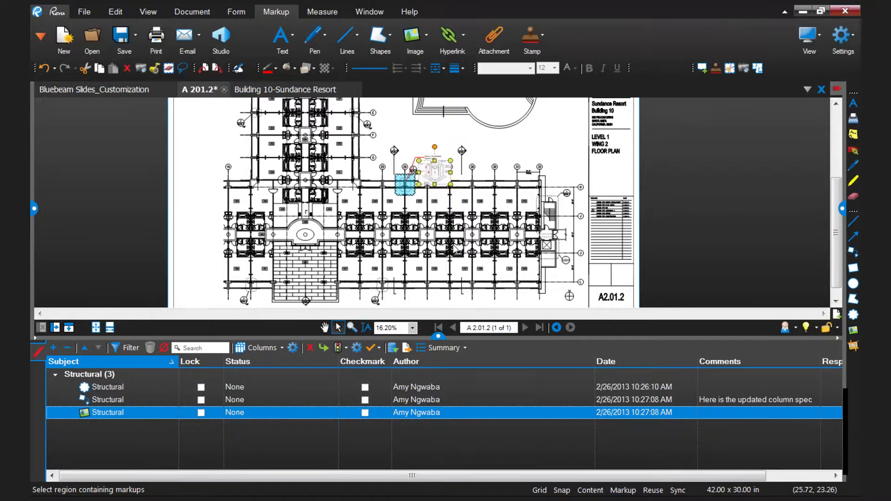
# Import the markups from the A2-02-2 Architectural, Electrical, Mechanical and Plumbing PDFs in the desktop folder Bluebeam Demo > Import Comments
pyautogui.click(393, 350)
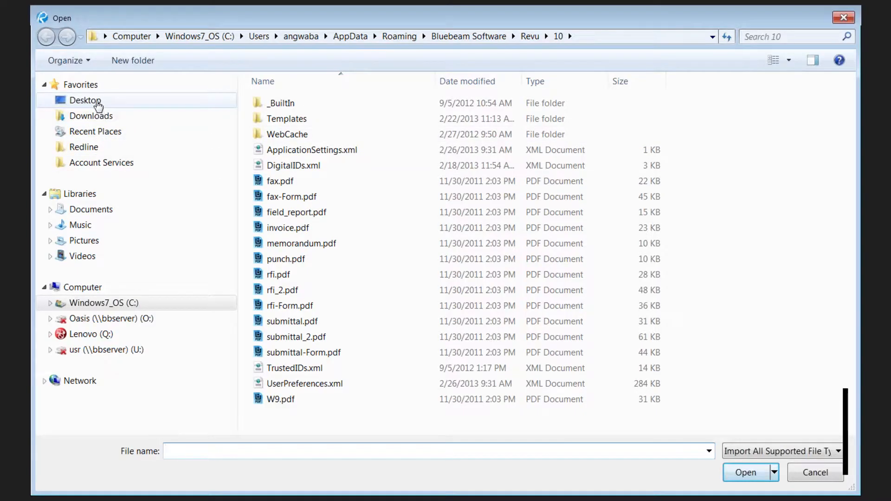
pyautogui.click(97, 102)
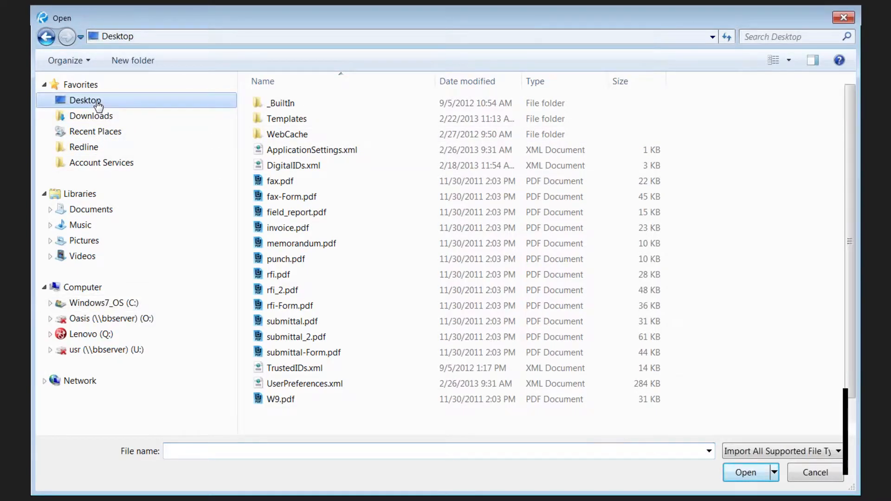
pyautogui.click(273, 175)
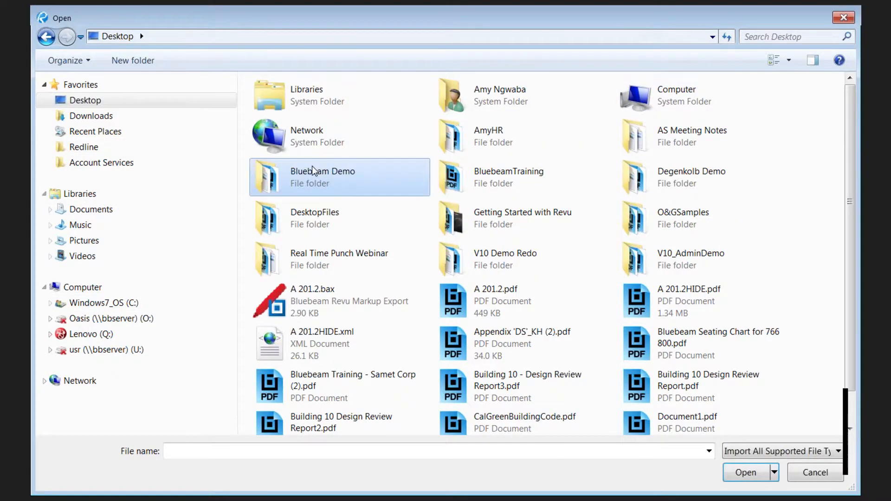
pyautogui.doubleClick(312, 171)
pyautogui.doubleClick(309, 259)
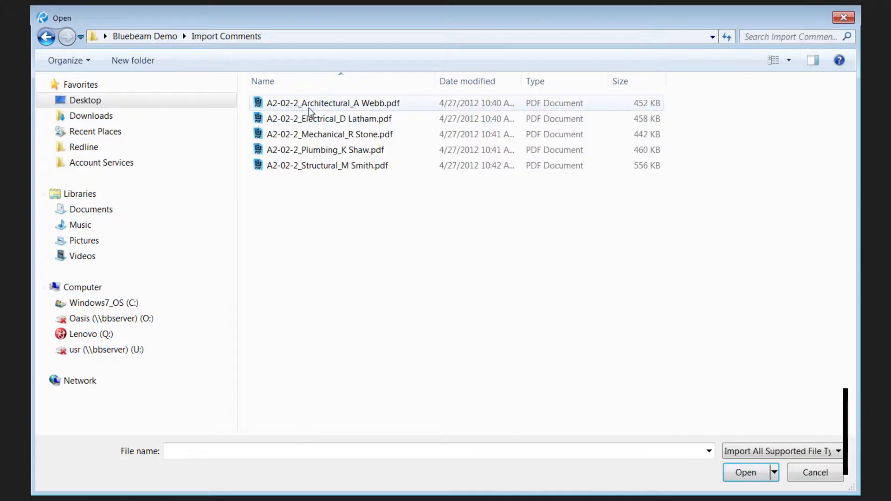
pyautogui.click(310, 110)
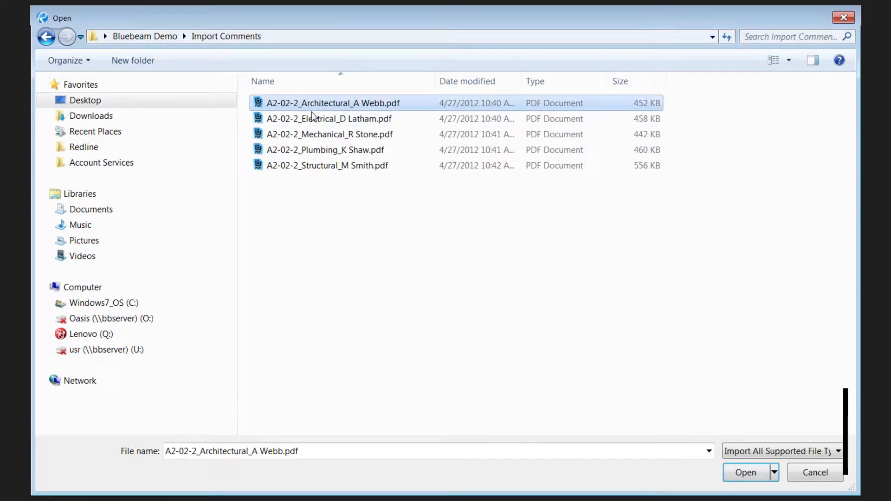
pyautogui.keyDown('shift'); pyautogui.click(315, 149); pyautogui.keyUp('shift')
pyautogui.press('Return')
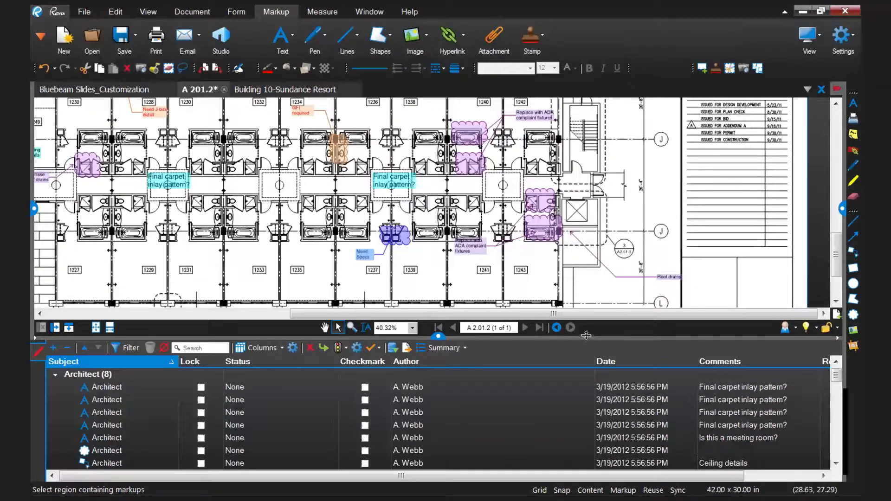
# Enlarge the Markups list and switch its sorting to Author and back to Subject
pyautogui.moveTo(587, 336)
pyautogui.mouseDown()
pyautogui.moveTo(586, 276)
pyautogui.moveTo(586, 337)
pyautogui.mouseUp()
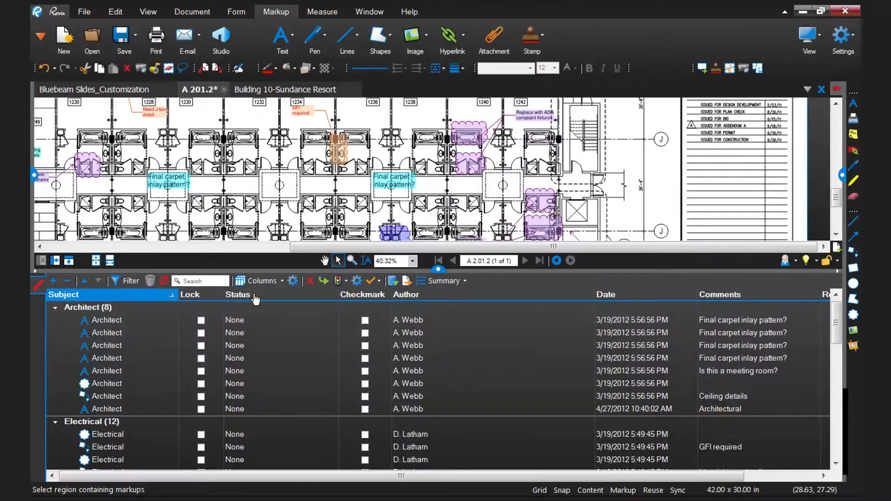
pyautogui.click(411, 297)
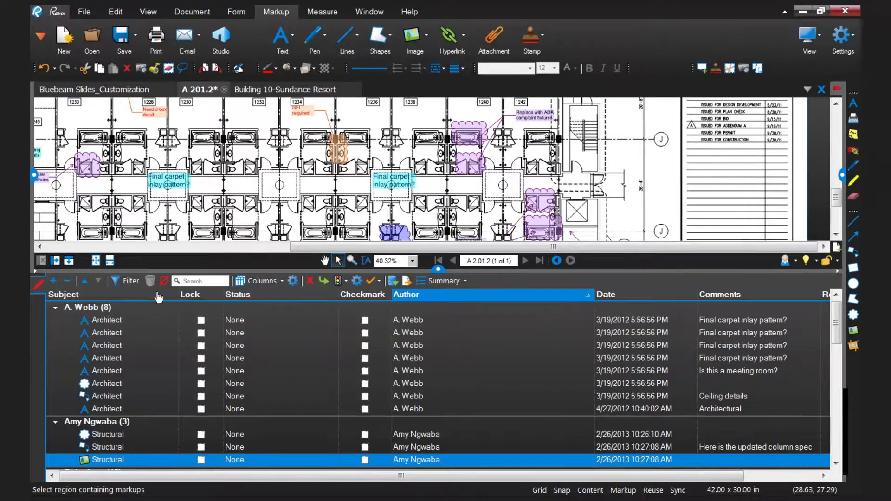
pyautogui.click(122, 297)
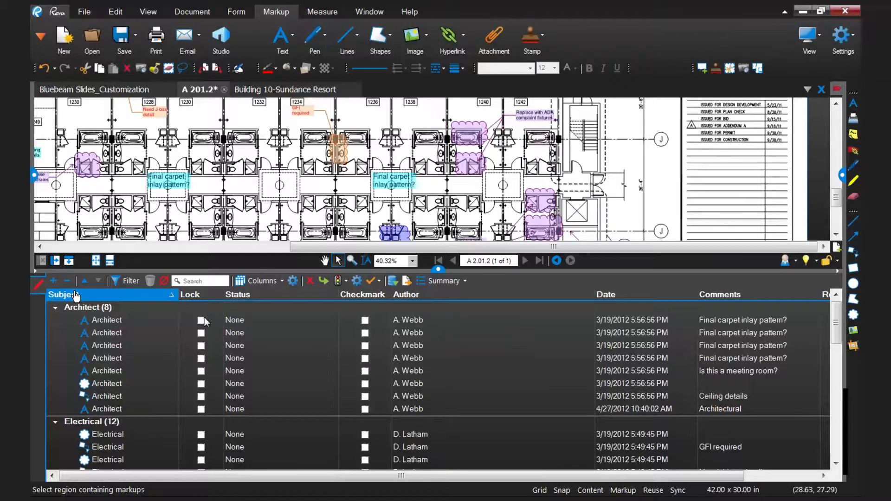
# Locate the first three Architect markups about the carpet inlay pattern on the plan from the Markups list
pyautogui.moveTo(838, 322)
pyautogui.mouseDown()
pyautogui.moveTo(854, 428)
pyautogui.moveTo(838, 317)
pyautogui.mouseUp()
pyautogui.click(119, 323)
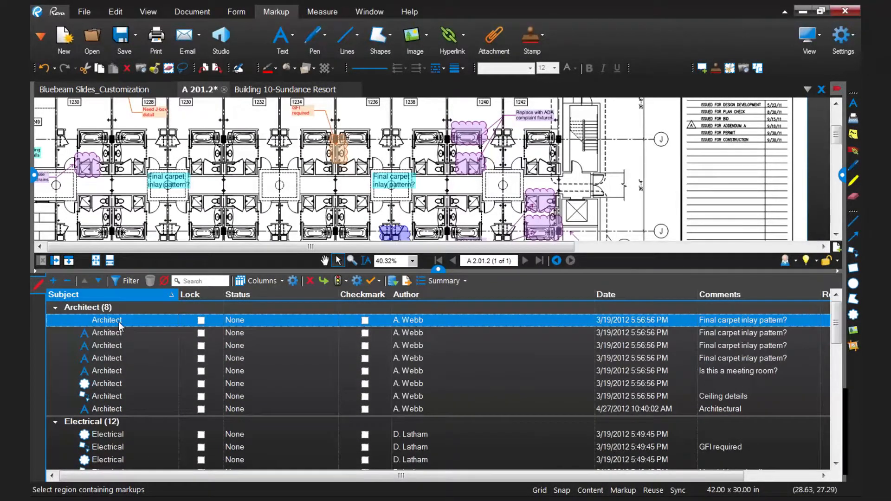
pyautogui.click(118, 331)
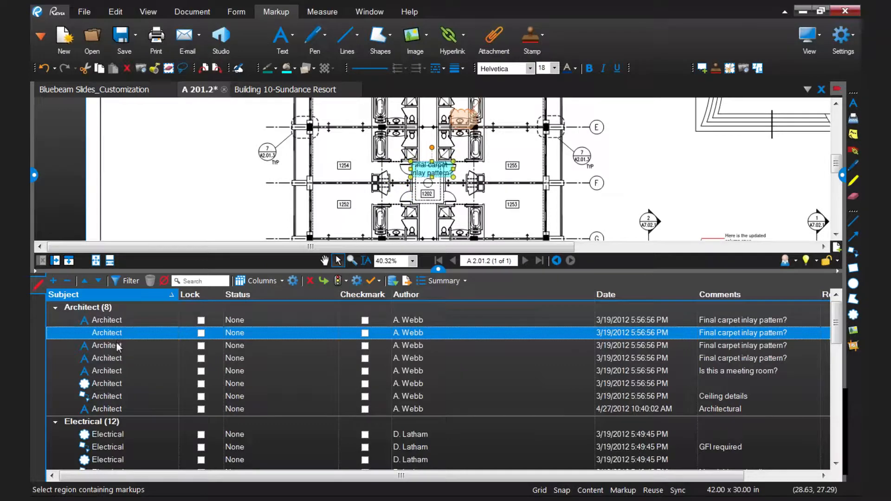
pyautogui.click(116, 347)
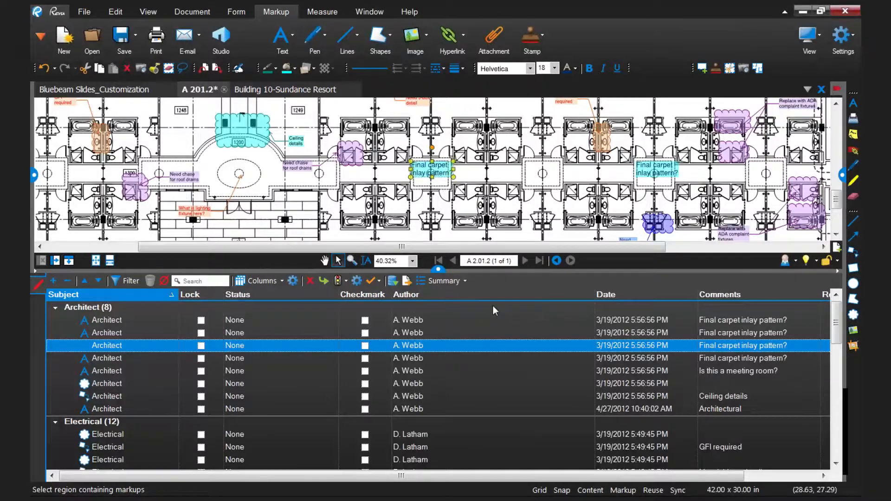
# Hide the Lock column in the Markups list, review the other available columns, and slightly widen the Status column
pyautogui.click(281, 282)
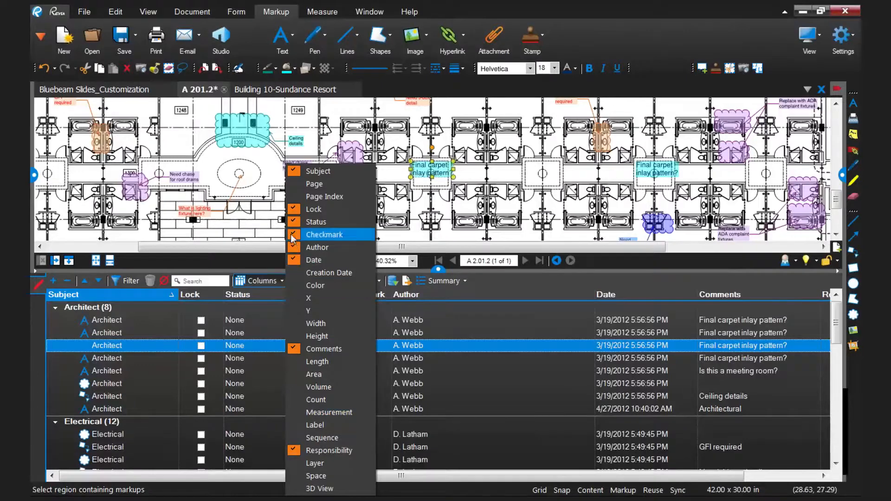
pyautogui.click(293, 212)
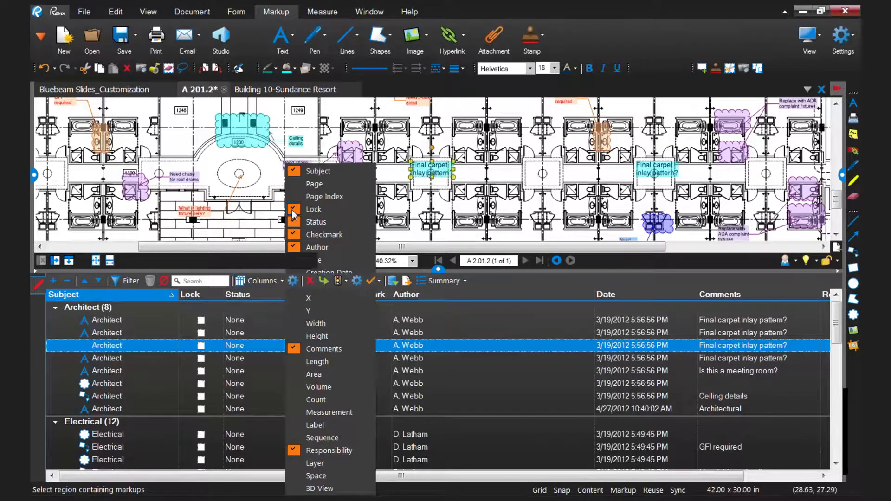
pyautogui.click(282, 282)
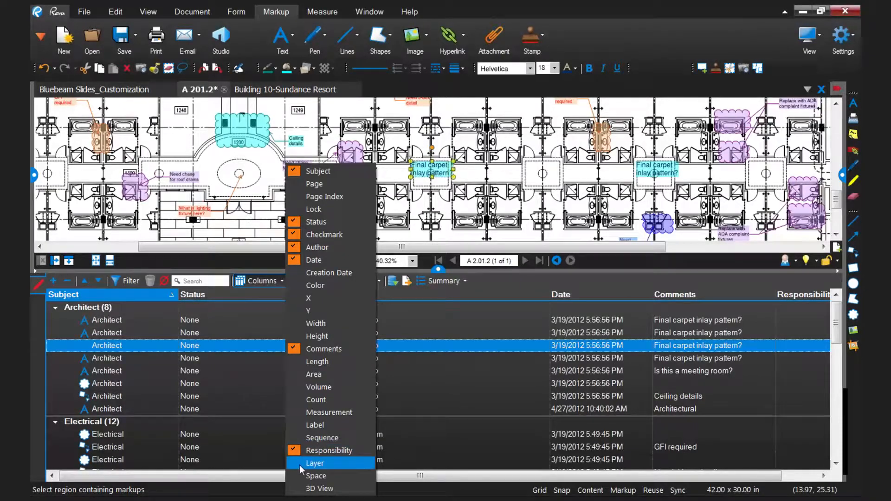
pyautogui.click(300, 465)
pyautogui.click(282, 281)
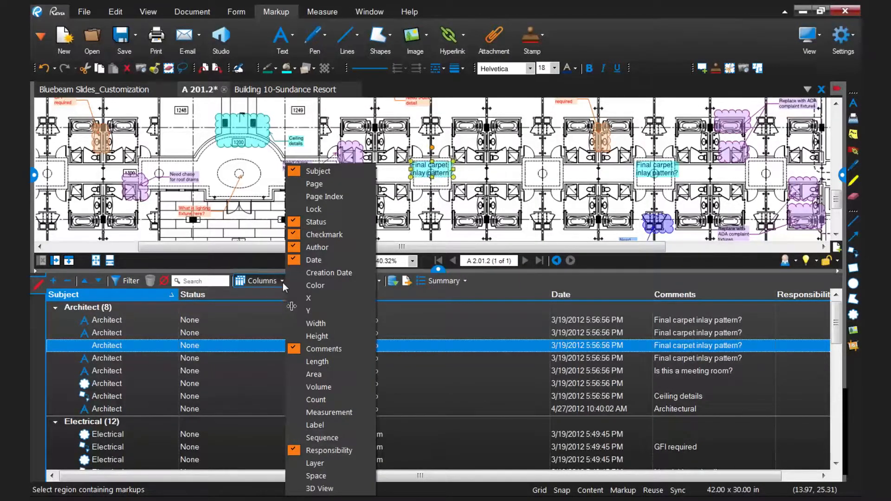
pyautogui.click(292, 312)
pyautogui.moveTo(295, 301)
pyautogui.mouseDown()
pyautogui.moveTo(359, 310)
pyautogui.moveTo(294, 305)
pyautogui.moveTo(305, 312)
pyautogui.mouseUp()
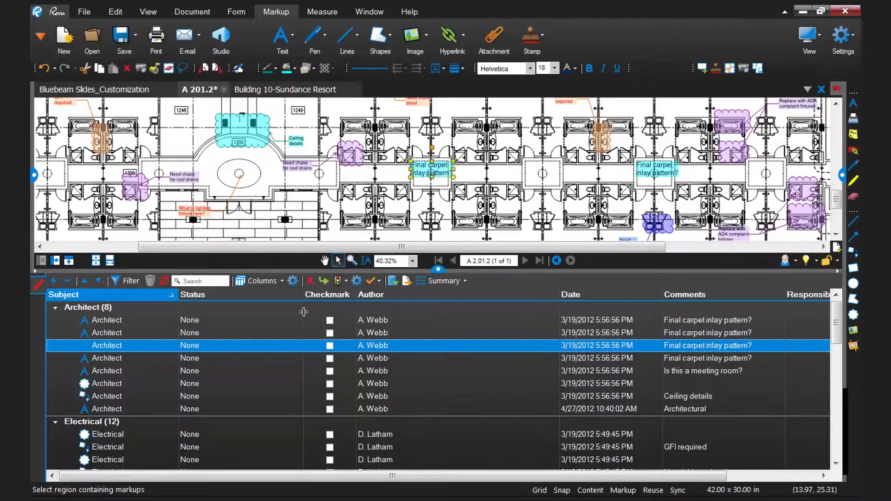
# Checkmark the first two Architect markups commented "Final carpet inlay pattern?" in the markups list
pyautogui.moveTo(753, 206); pyautogui.dragTo(583, 197)
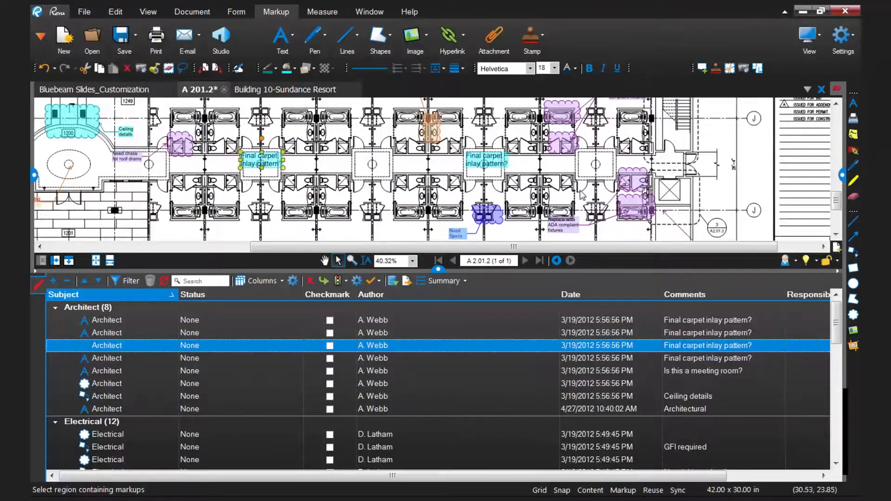
pyautogui.moveTo(579, 183)
pyautogui.mouseDown()
pyautogui.moveTo(539, 199)
pyautogui.moveTo(579, 182)
pyautogui.mouseUp()
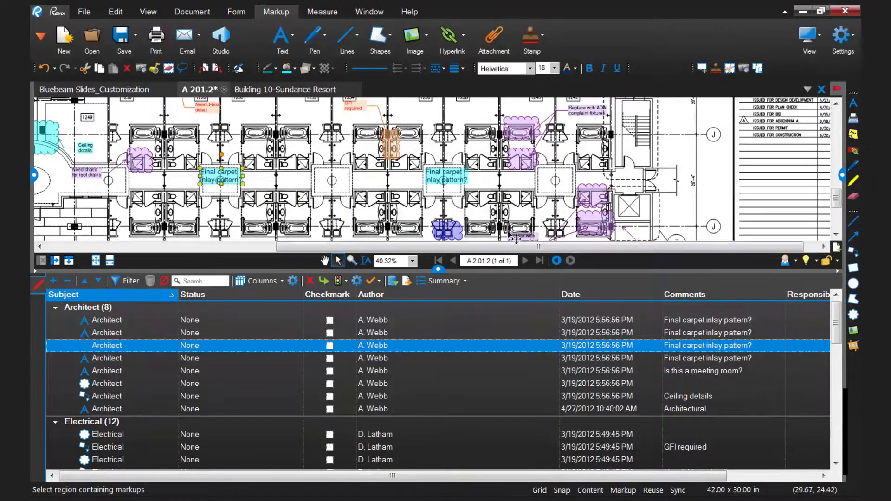
pyautogui.click(330, 320)
pyautogui.click(330, 333)
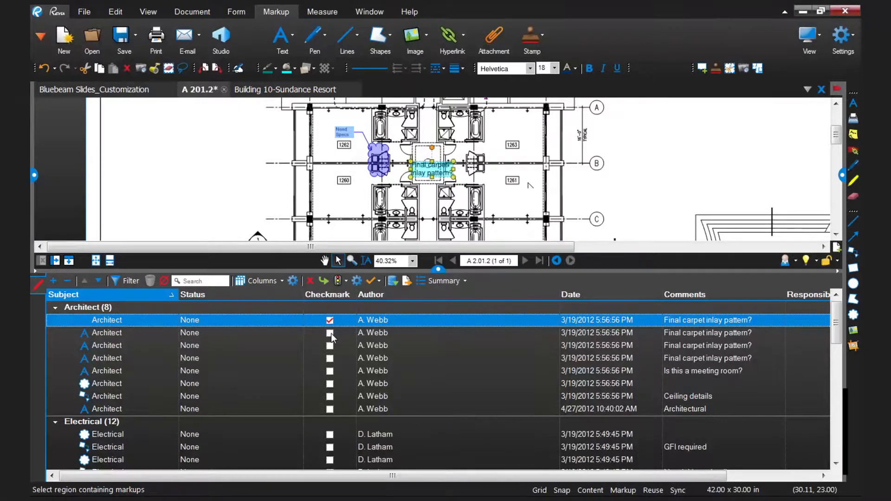
pyautogui.click(336, 332)
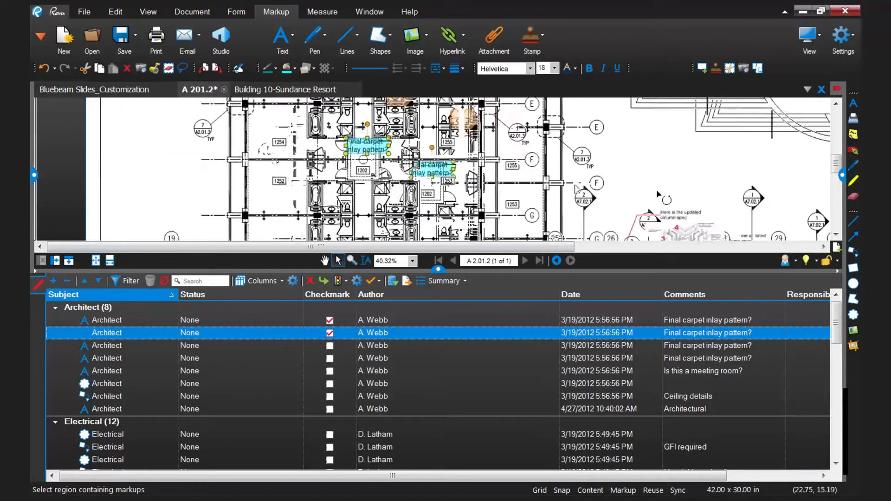
pyautogui.moveTo(659, 235); pyautogui.dragTo(658, 193)
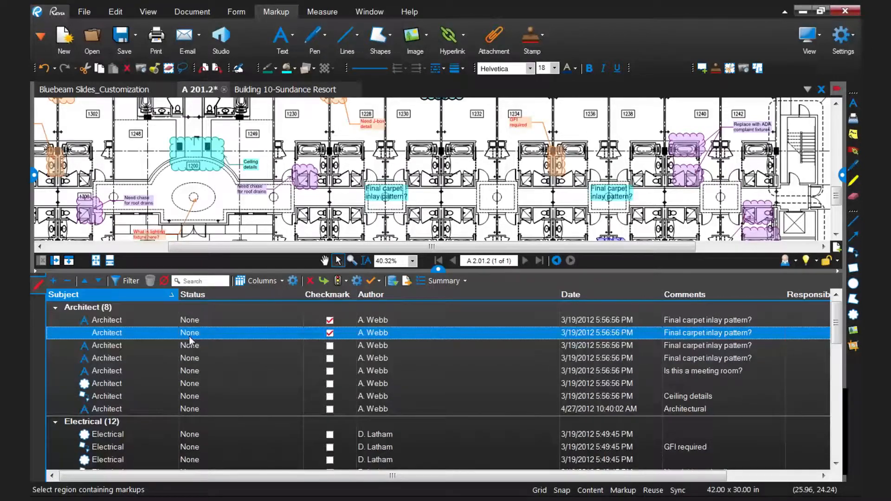
# Set both Plumbing markups commented "Replace with ADA complaint fixtures" to Completed and widen the Status column to fit the full status text
pyautogui.moveTo(837, 321); pyautogui.dragTo(838, 360)
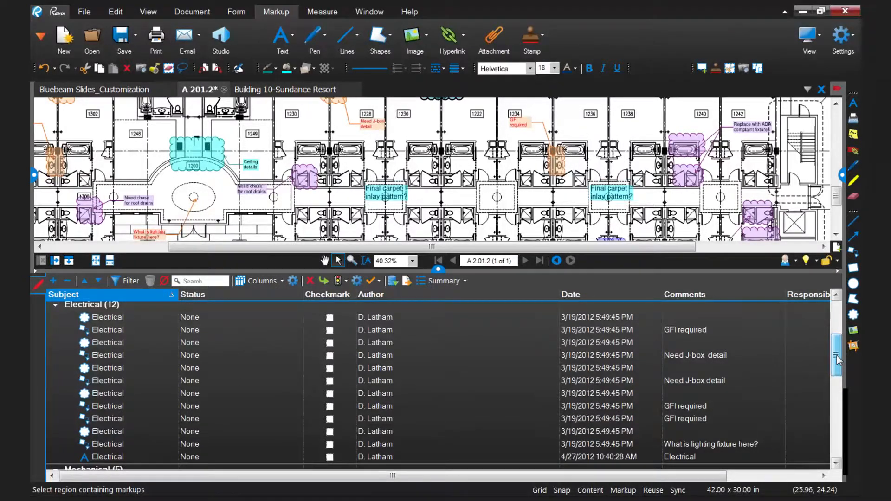
pyautogui.scroll(-5, 256, 338)
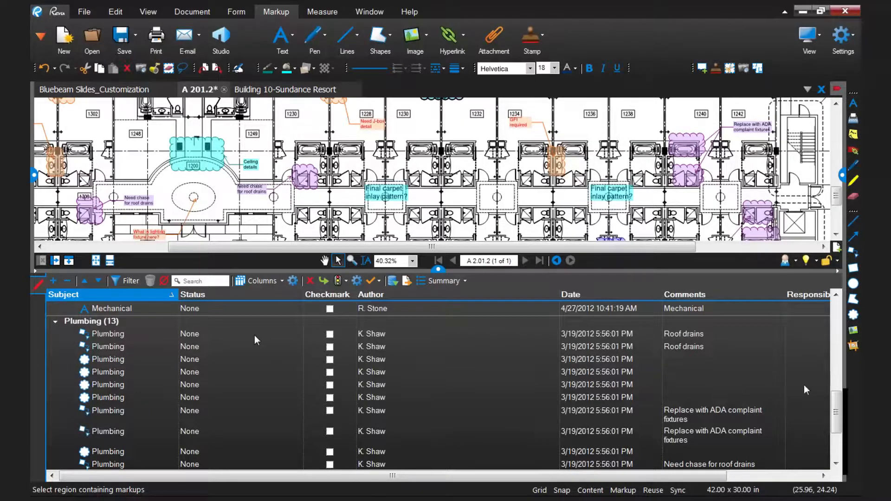
pyautogui.moveTo(836, 412); pyautogui.dragTo(836, 417)
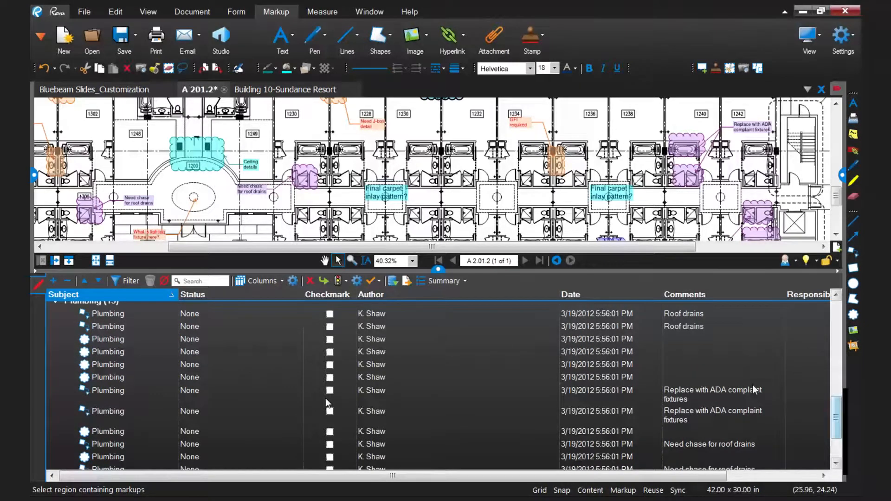
pyautogui.click(291, 393)
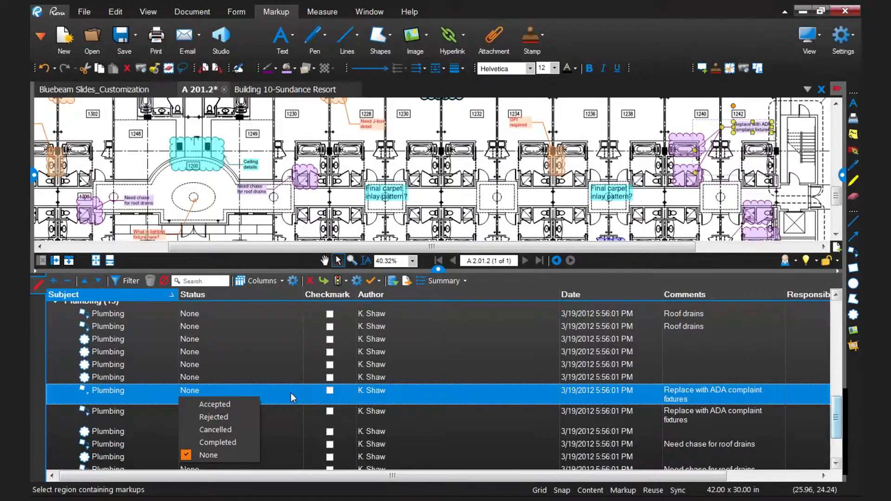
pyautogui.click(238, 442)
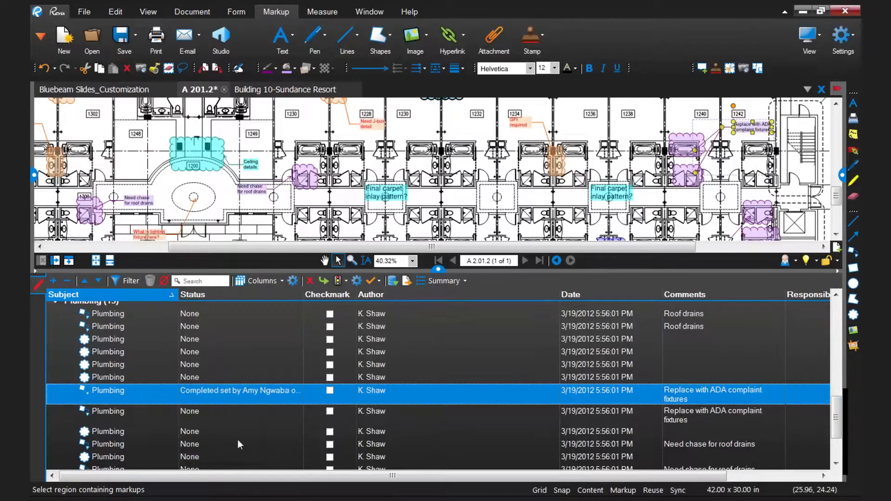
pyautogui.moveTo(305, 332); pyautogui.dragTo(393, 333)
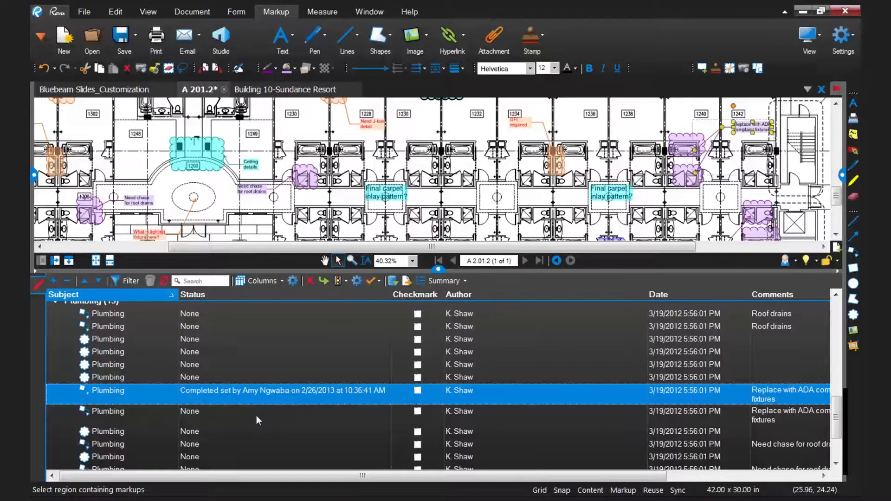
pyautogui.click(334, 414)
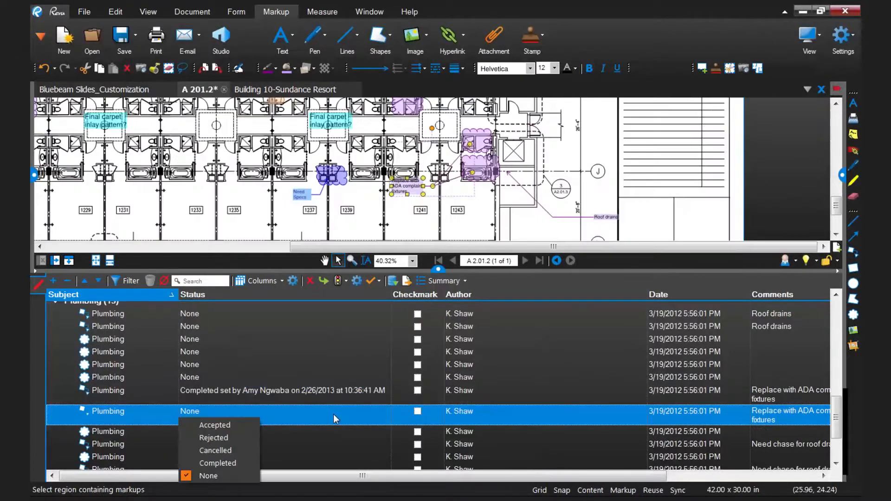
pyautogui.click(238, 460)
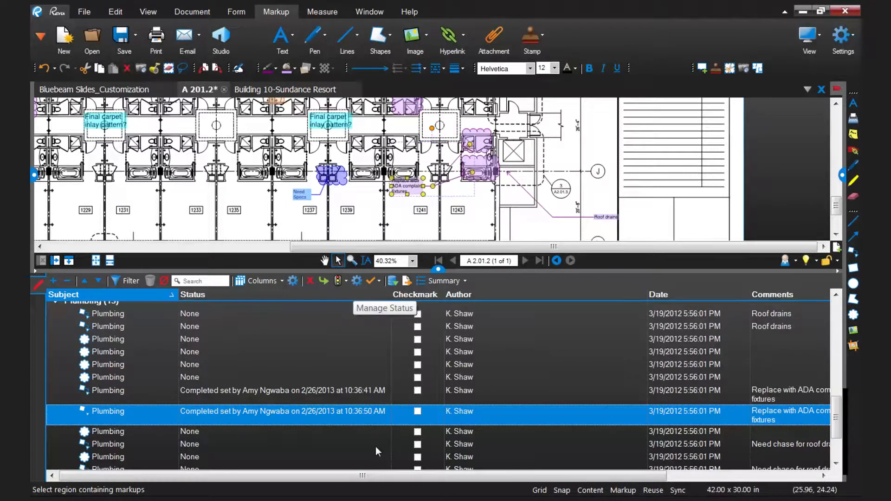
# In the status manager, enable a color for the Review model's Accepted state and set it to bright green
pyautogui.click(356, 281)
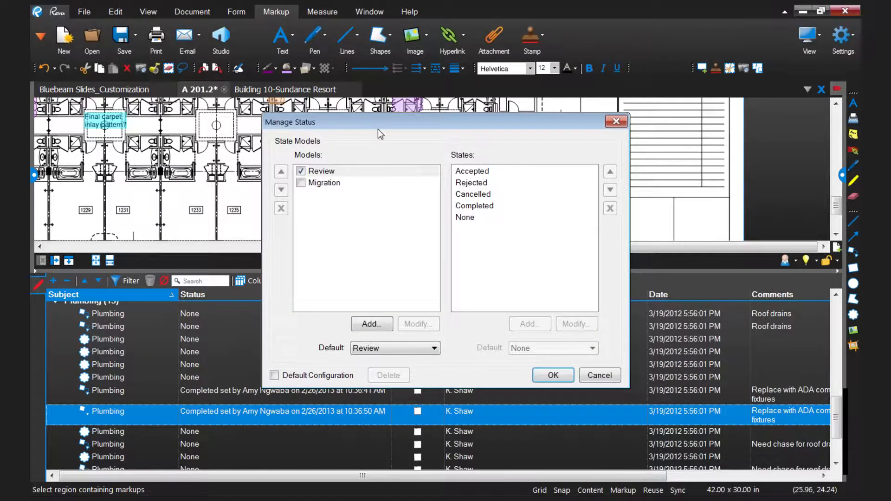
pyautogui.click(325, 171)
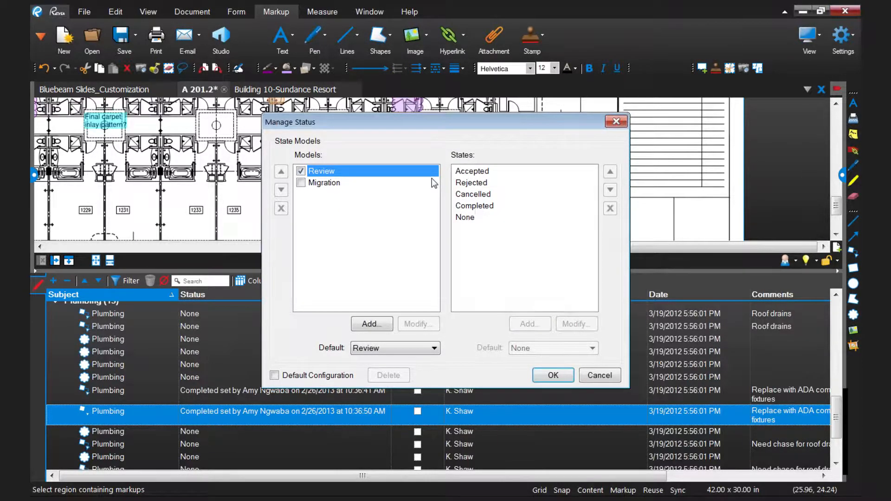
pyautogui.click(473, 172)
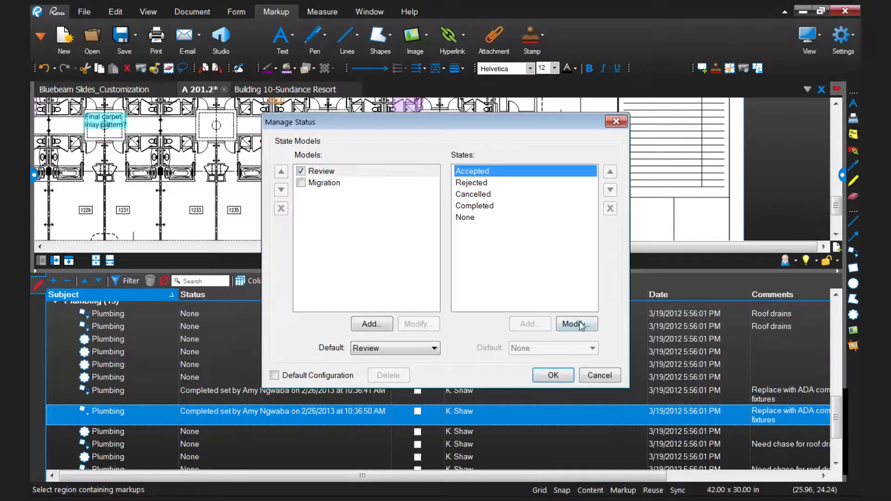
pyautogui.click(576, 324)
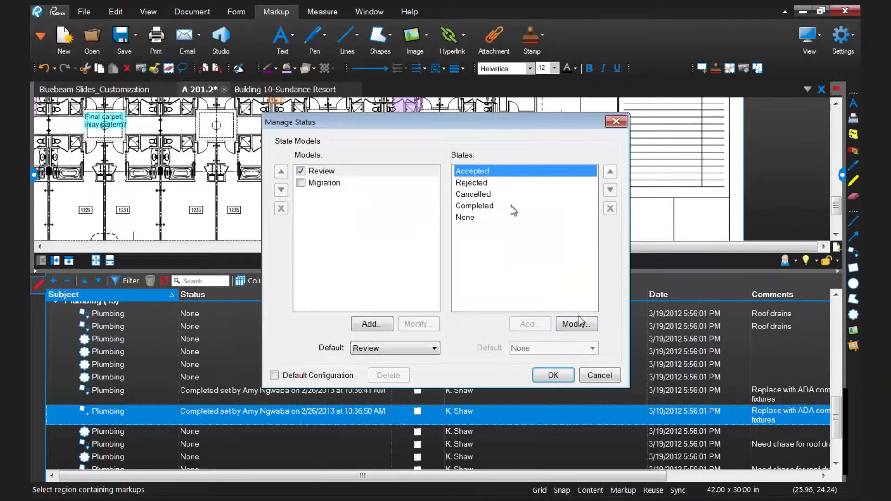
pyautogui.click(576, 324)
pyautogui.moveTo(479, 214); pyautogui.dragTo(364, 188)
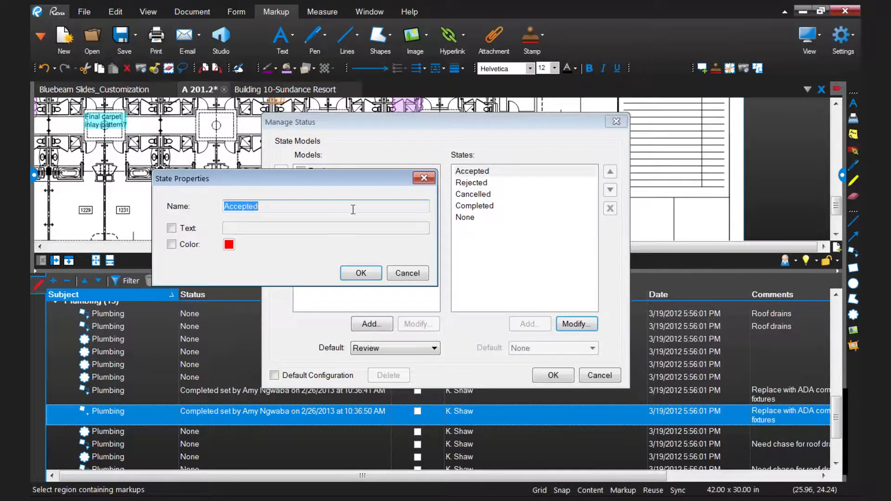
pyautogui.click(171, 245)
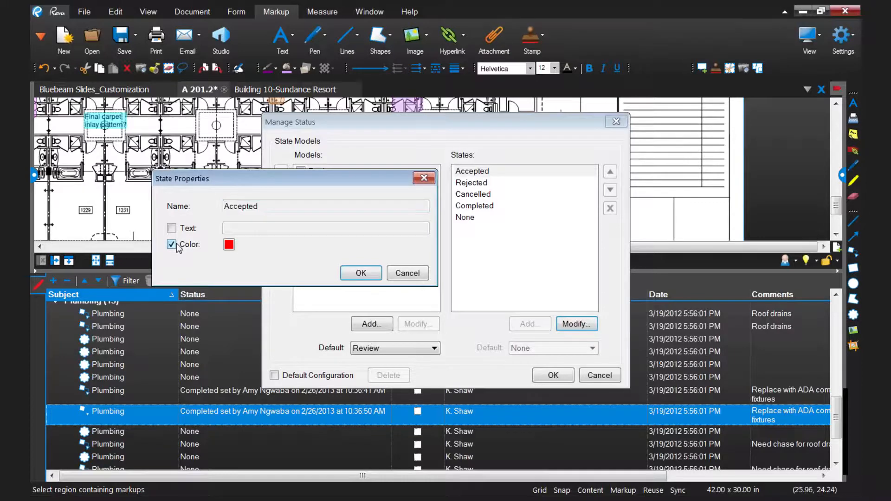
pyautogui.click(229, 244)
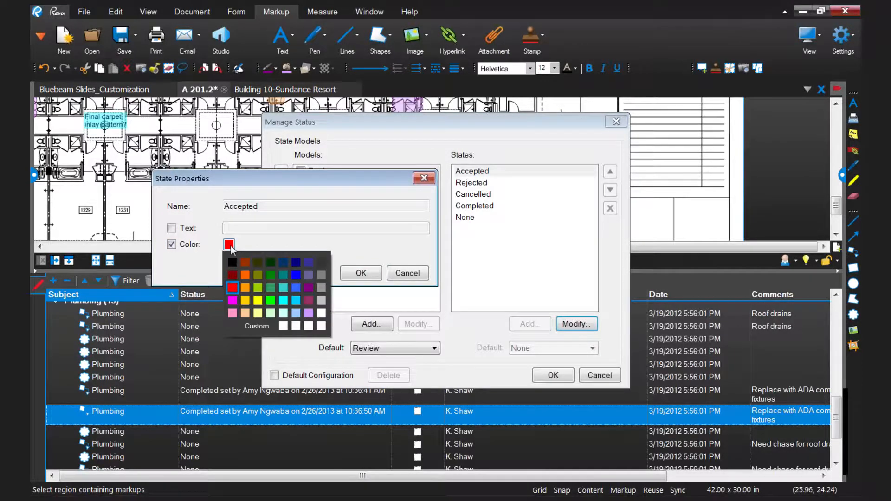
pyautogui.click(269, 301)
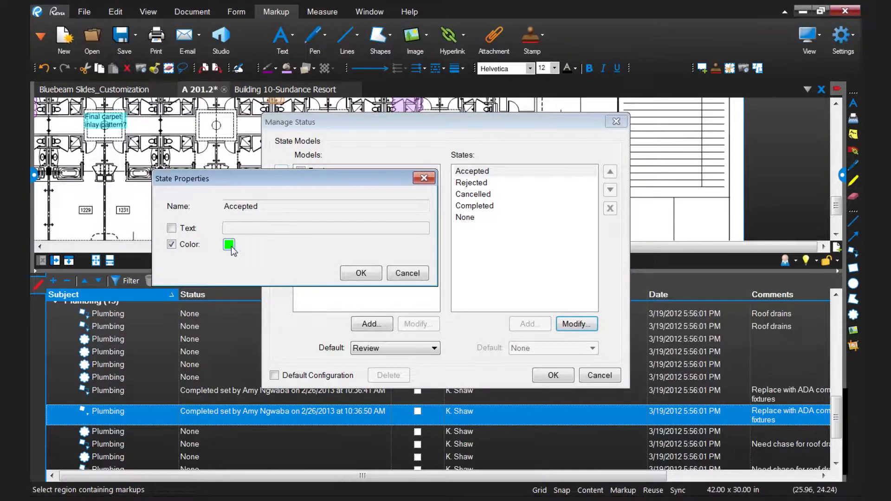
pyautogui.click(358, 274)
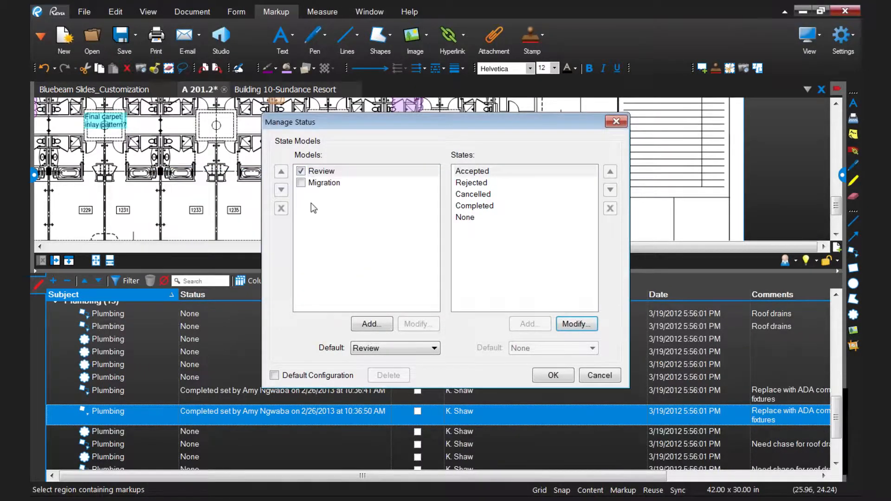
# Enable a color for the Review model's Completed state and set it to bright green
pyautogui.click(493, 207)
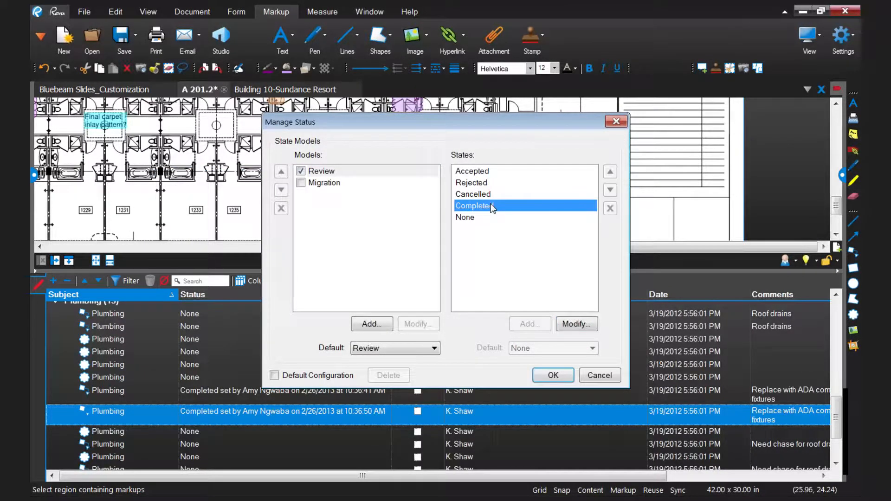
pyautogui.click(576, 324)
pyautogui.click(323, 267)
pyautogui.click(380, 267)
pyautogui.click(409, 310)
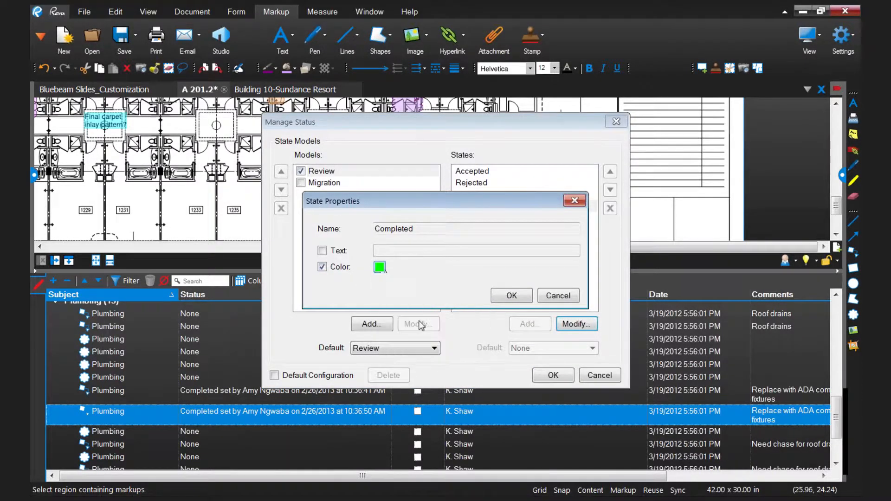
pyautogui.click(512, 295)
# Give the Review model's Rejected state a red color and apply the status settings
pyautogui.click(509, 296)
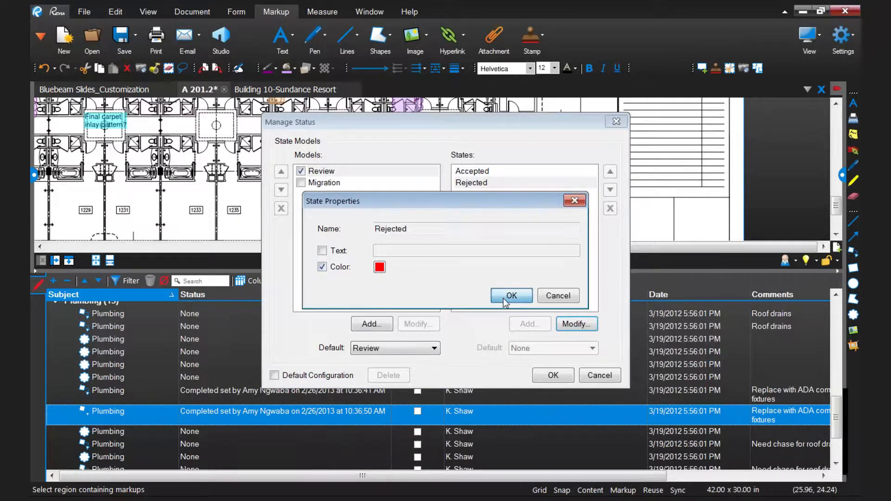
pyautogui.click(510, 298)
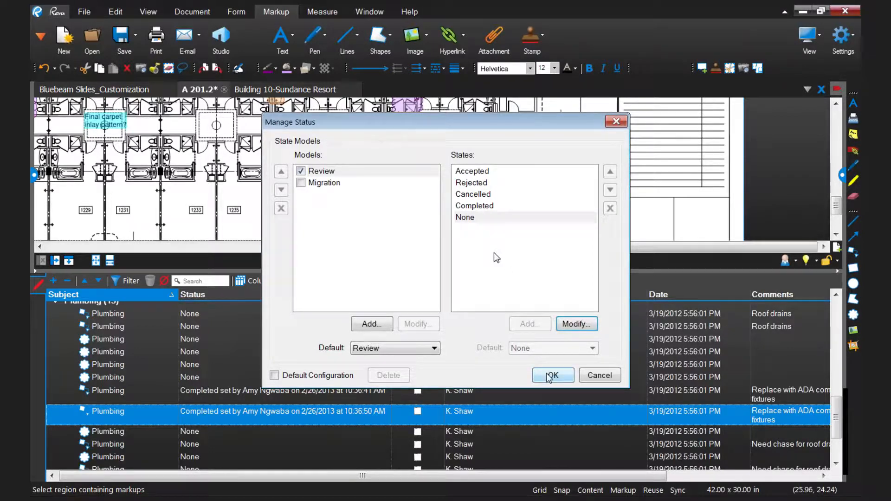
pyautogui.click(550, 376)
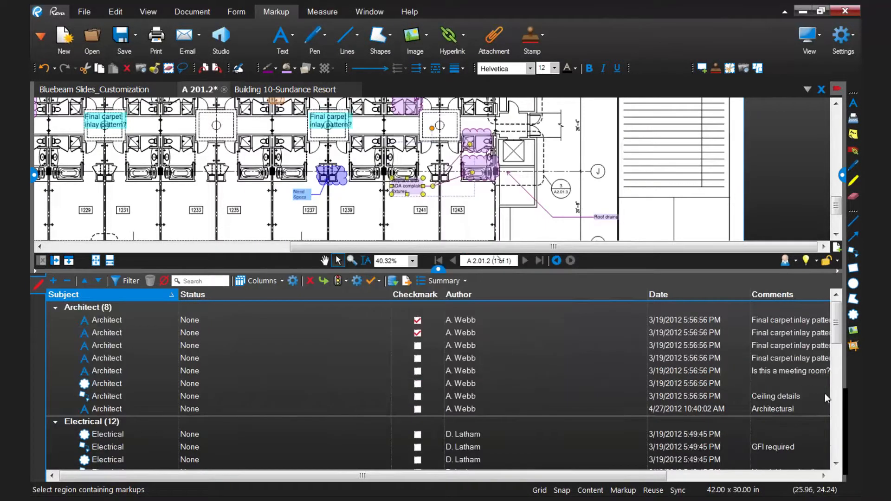
# Set the status of the Plumbing callout "Need chase for roof drains" beside room 1300 to Rejected
pyautogui.moveTo(846, 346); pyautogui.dragTo(845, 441)
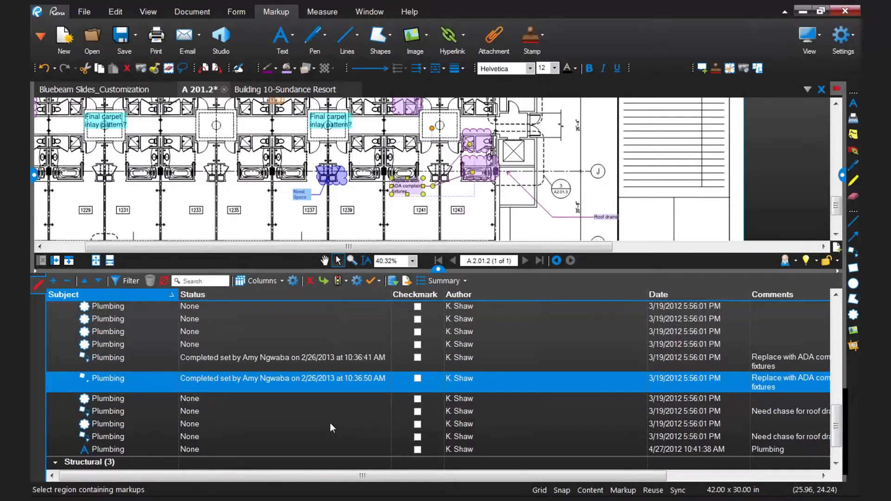
pyautogui.click(331, 424)
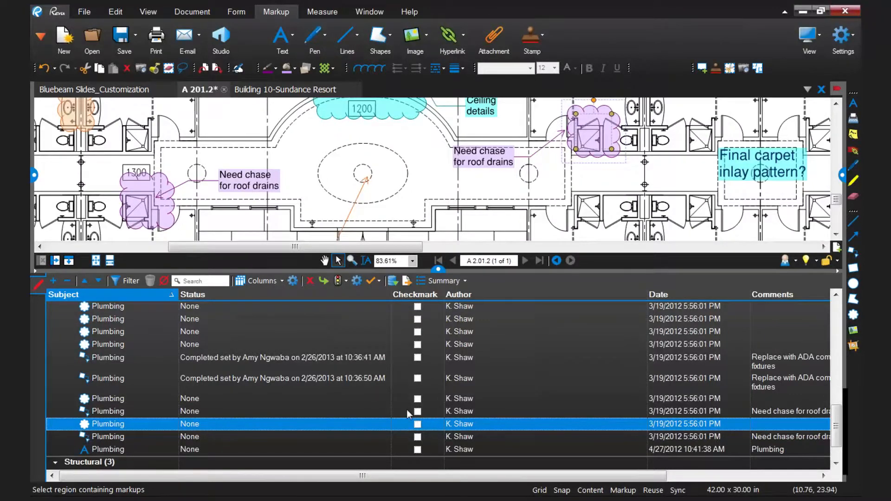
pyautogui.click(388, 411)
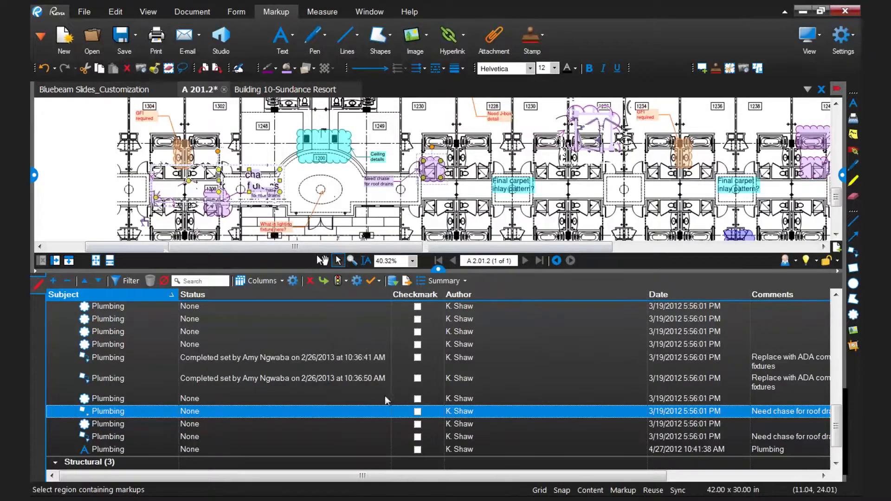
pyautogui.click(383, 411)
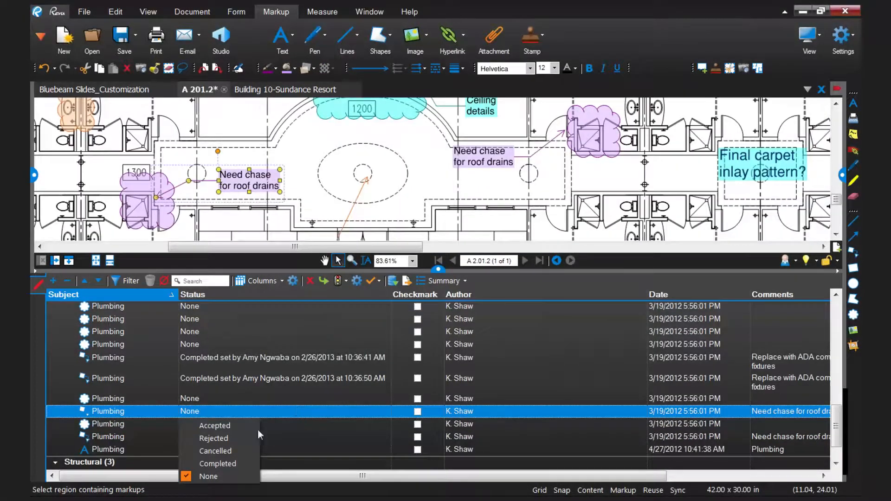
pyautogui.click(238, 440)
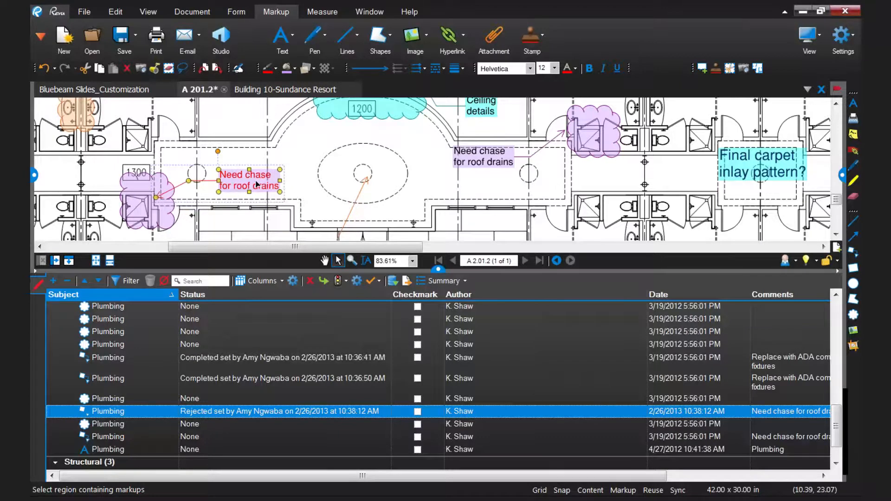
# Set the status of the other "Need chase for roof drains" Plumbing callout, near the ceiling details note, to Completed
pyautogui.click(375, 440)
pyautogui.click(375, 441)
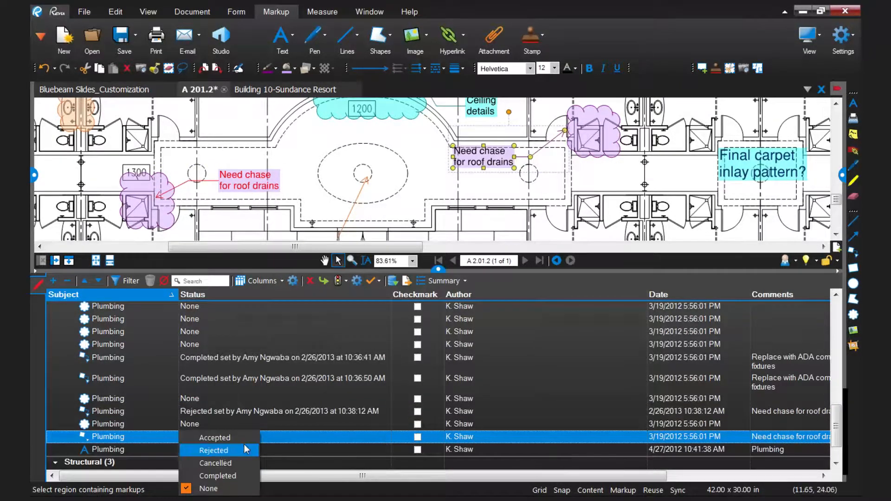
pyautogui.click(236, 476)
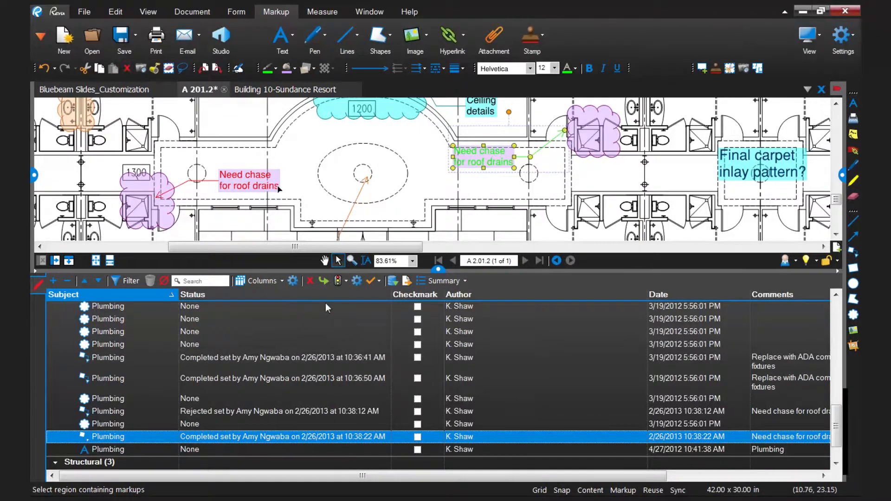
# Add a custom status model named Engineer Review in the status settings
pyautogui.click(357, 281)
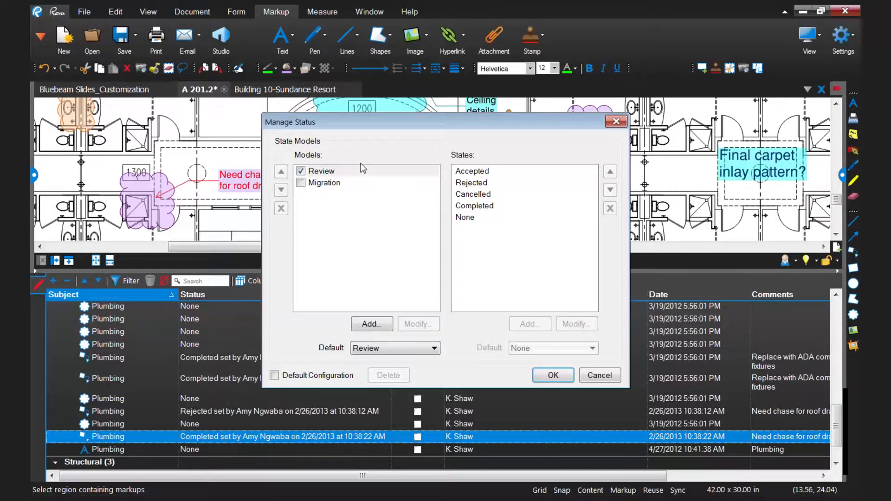
pyautogui.press('Escape')
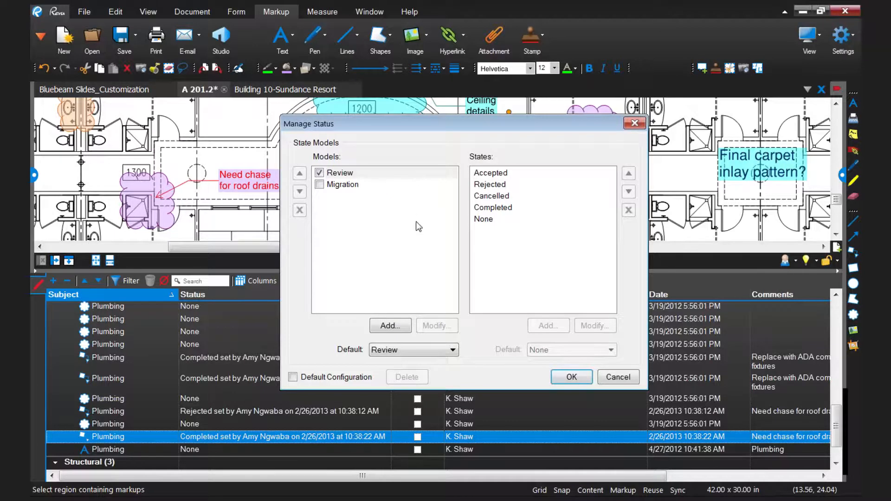
pyautogui.click(396, 300)
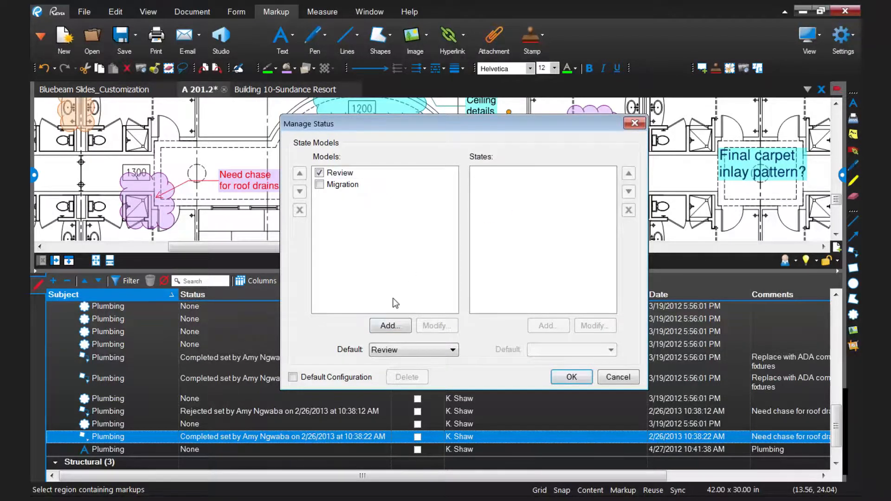
pyautogui.click(392, 327)
pyautogui.write('n')
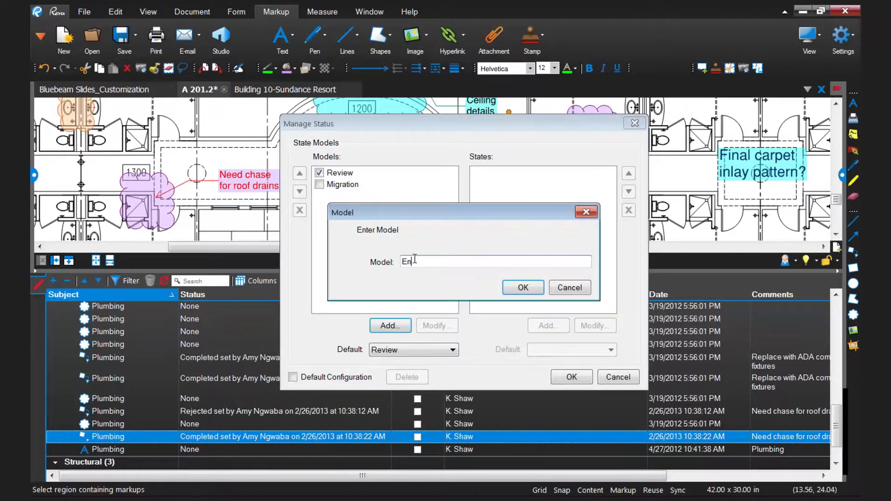
pyautogui.write('gineer Review')
pyautogui.click(522, 289)
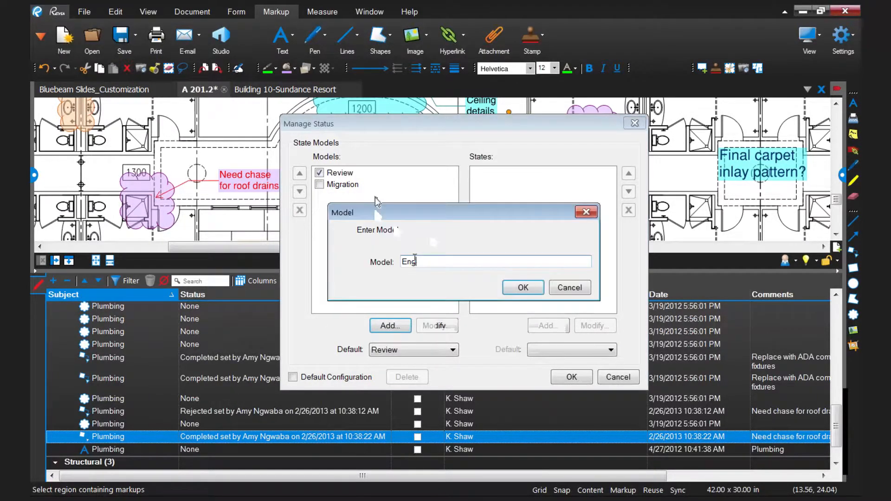
# Add the states Accepted and Rejected to the Engineer Review model and apply the status settings
pyautogui.click(548, 325)
pyautogui.write('Accepted')
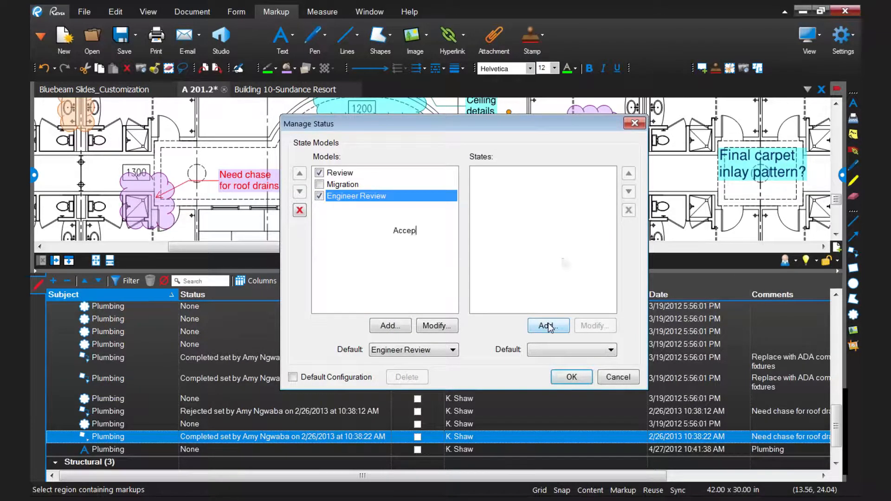
pyautogui.click(534, 297)
pyautogui.click(551, 326)
pyautogui.write('Rejected')
pyautogui.click(541, 295)
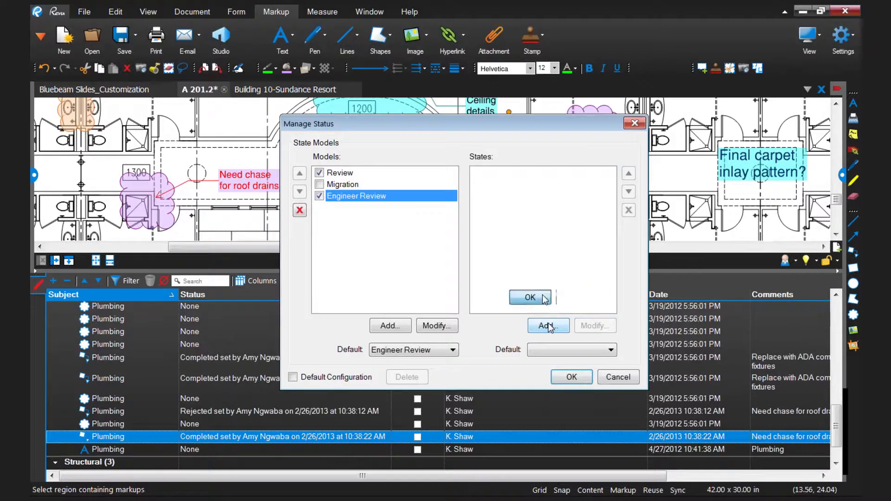
pyautogui.click(572, 378)
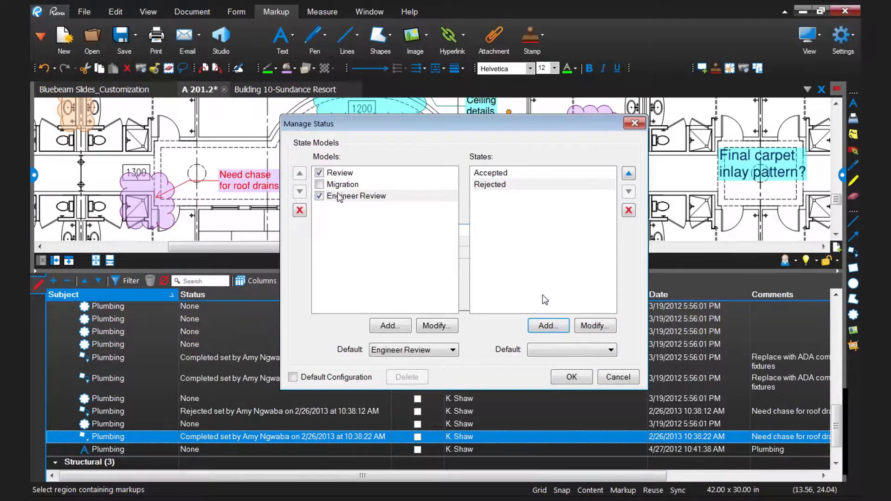
pyautogui.click(571, 379)
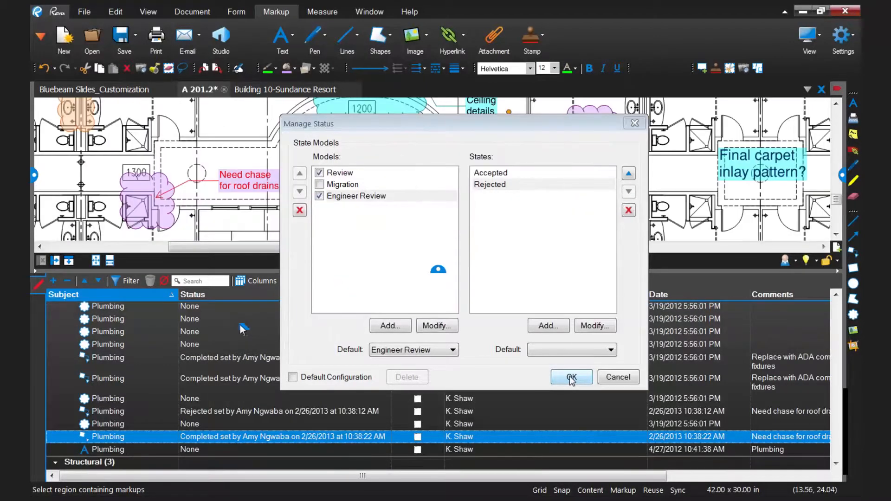
# Set the first Roof drains Plumbing callout's Review status to Accepted and its Engineer Review status to Rejected
pyautogui.click(209, 309)
pyautogui.moveTo(240, 325)
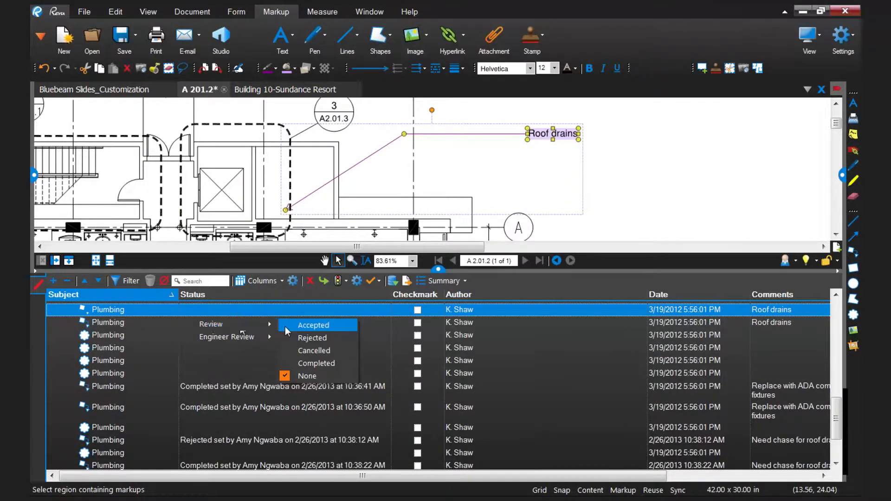
pyautogui.click(309, 326)
pyautogui.click(383, 313)
pyautogui.moveTo(271, 337)
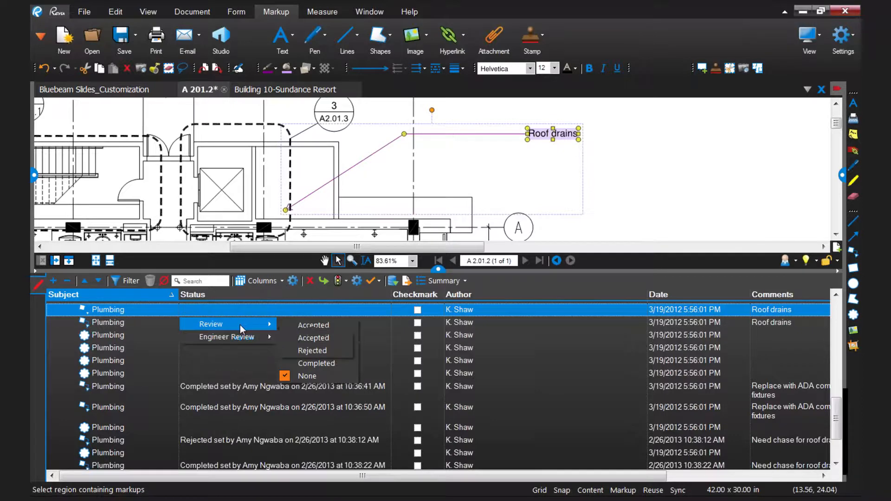
pyautogui.click(312, 350)
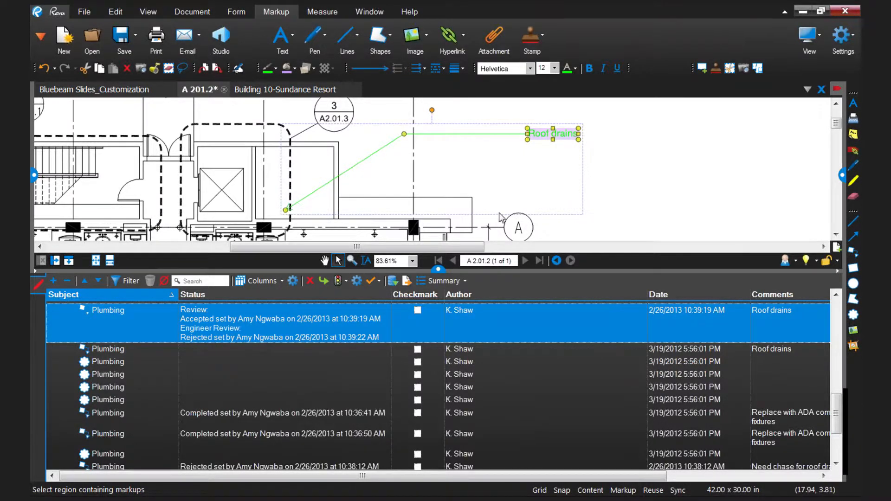
# Turn on filtering in the markups list and filter the Subject column to Plumbing
pyautogui.scroll(-5, 499, 218)
pyautogui.moveTo(645, 219); pyautogui.dragTo(558, 162)
pyautogui.moveTo(579, 194)
pyautogui.mouseDown()
pyautogui.moveTo(555, 154)
pyautogui.moveTo(577, 161)
pyautogui.mouseUp()
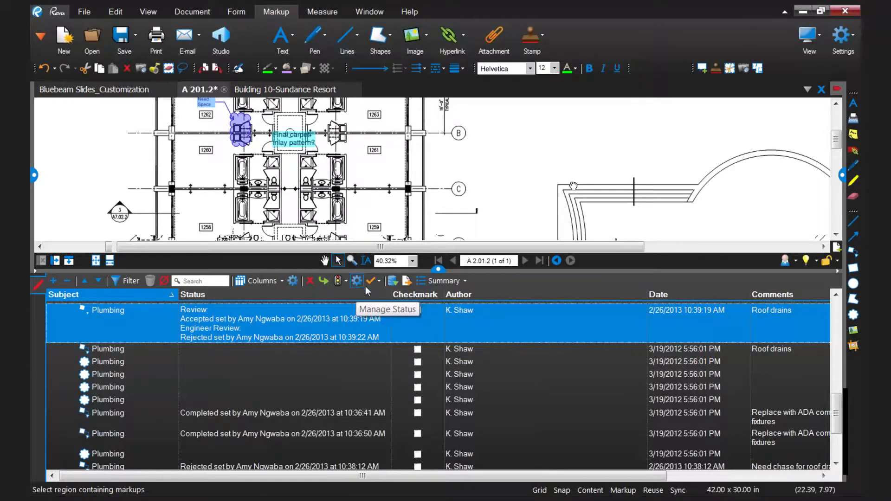
pyautogui.click(412, 307)
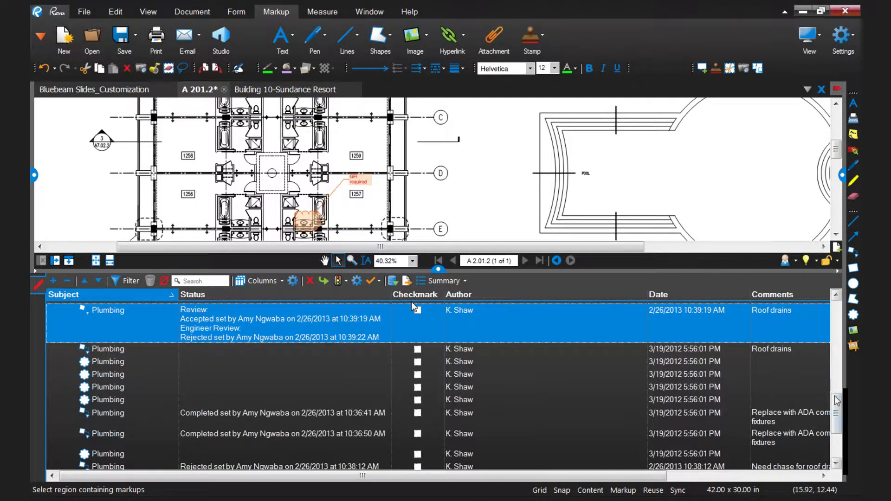
pyautogui.moveTo(835, 408)
pyautogui.mouseDown()
pyautogui.moveTo(835, 429)
pyautogui.moveTo(835, 403)
pyautogui.mouseUp()
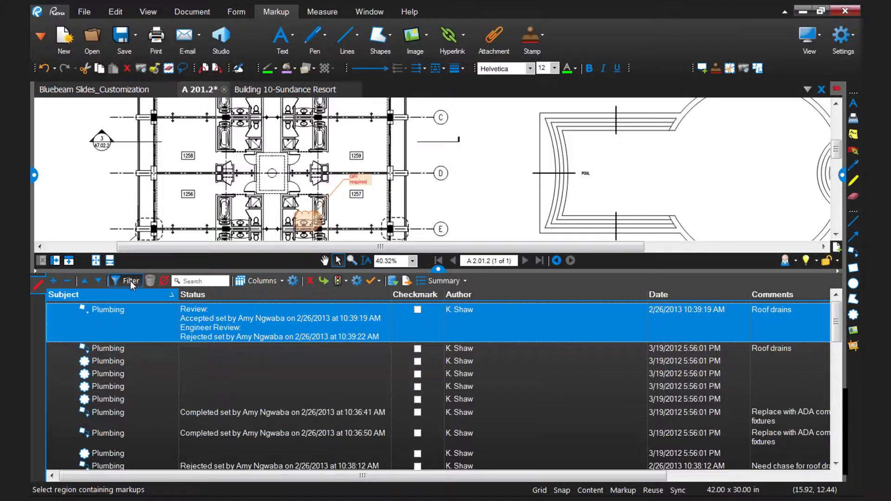
pyautogui.click(130, 281)
pyautogui.click(173, 296)
pyautogui.moveTo(174, 325); pyautogui.dragTo(174, 343)
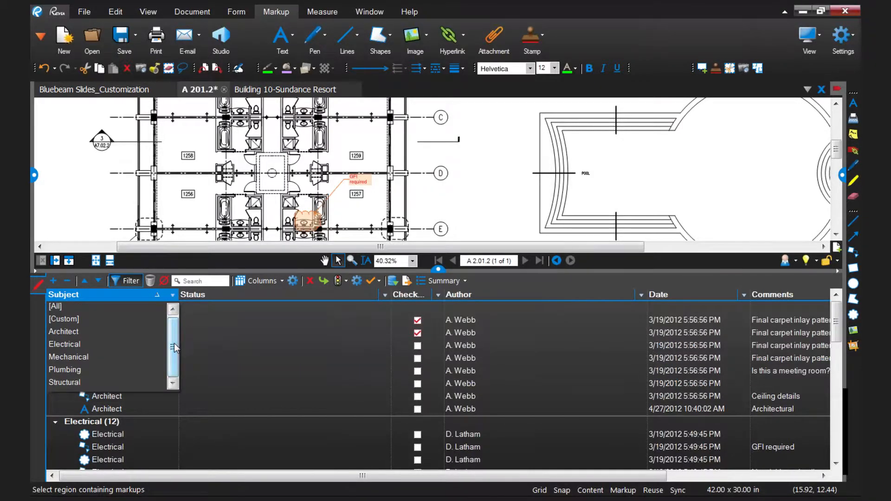
pyautogui.click(71, 369)
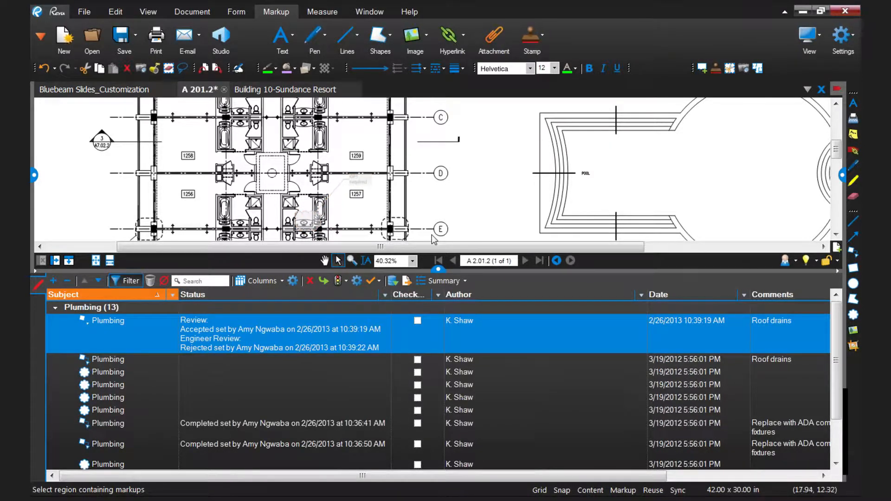
# Look over the floor plan to see how the Plumbing filter affects the markups on the drawing
pyautogui.scroll(-3, 501, 188)
pyautogui.moveTo(618, 237)
pyautogui.mouseDown()
pyautogui.moveTo(553, 187)
pyautogui.moveTo(543, 40)
pyautogui.mouseUp()
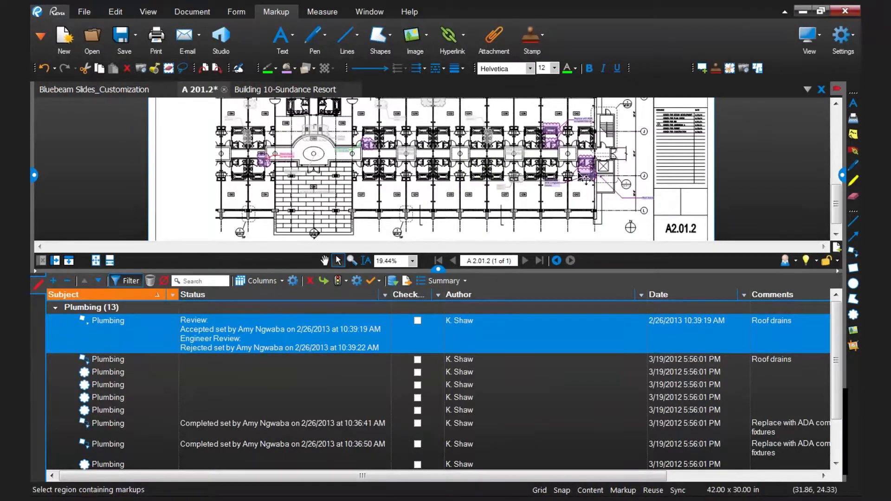
pyautogui.scroll(2, 586, 179)
pyautogui.scroll(2, 595, 181)
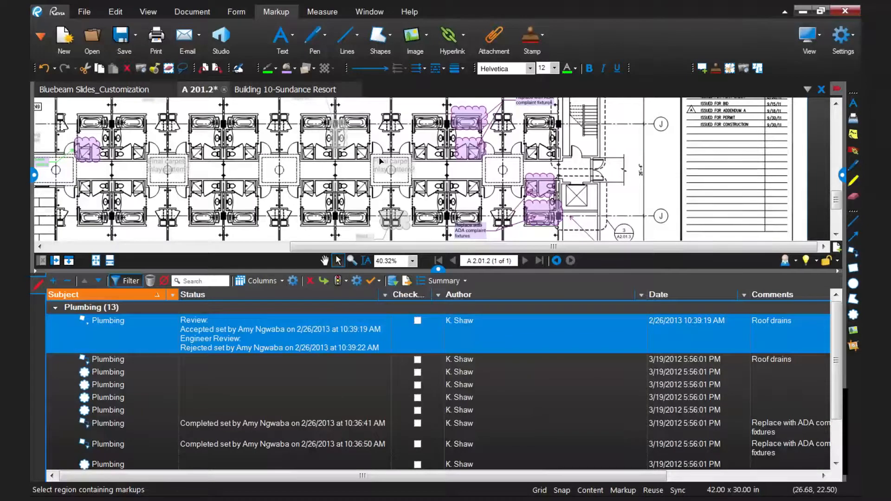
# Narrow the Comments, Date and Author columns of the markups list and slightly widen the Responsibility column
pyautogui.moveTo(586, 479); pyautogui.dragTo(634, 480)
pyautogui.moveTo(543, 368); pyautogui.dragTo(456, 374)
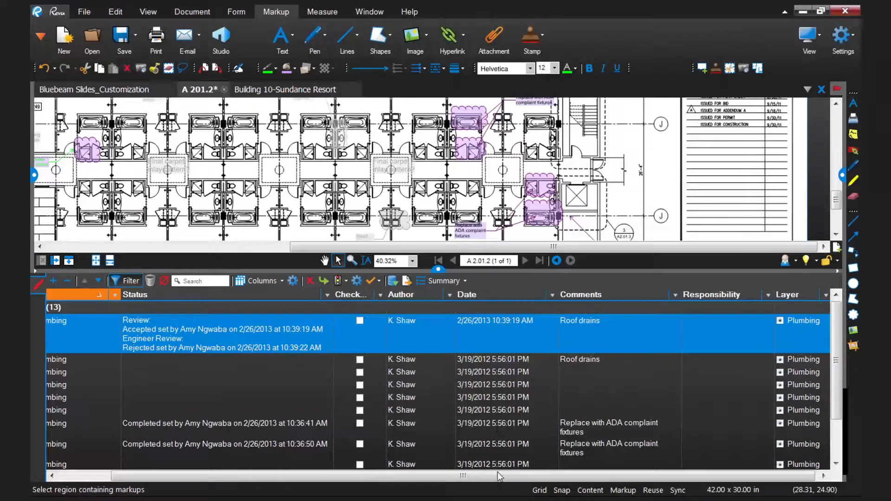
pyautogui.moveTo(532, 479); pyautogui.dragTo(534, 480)
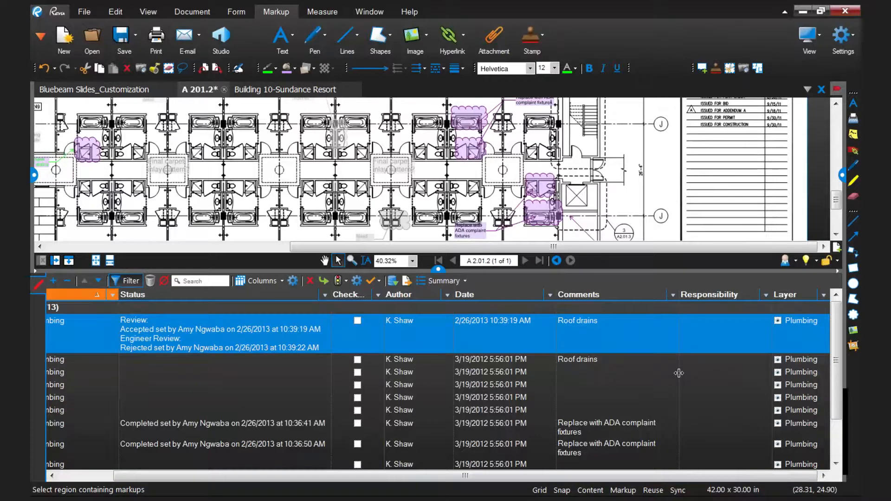
pyautogui.hscroll(-3, 679, 373)
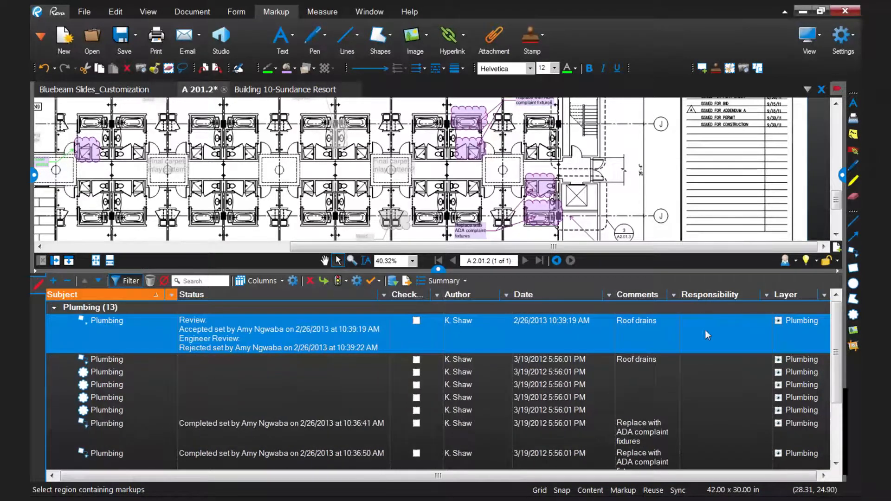
pyautogui.moveTo(617, 380); pyautogui.dragTo(586, 390)
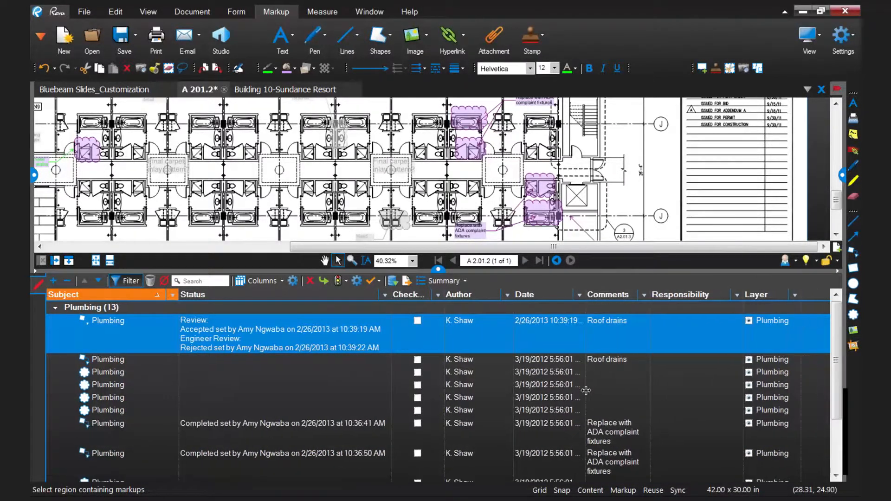
pyautogui.moveTo(743, 370)
pyautogui.mouseDown()
pyautogui.moveTo(753, 366)
pyautogui.moveTo(744, 367)
pyautogui.mouseUp()
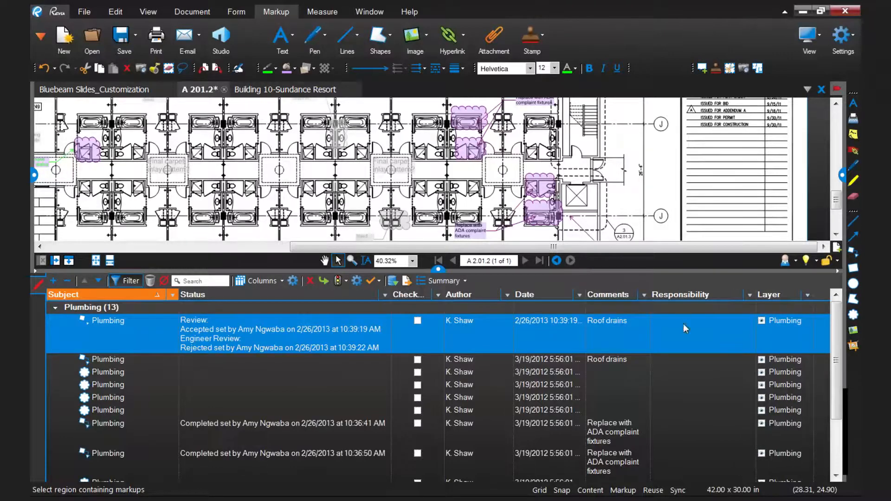
pyautogui.moveTo(514, 306); pyautogui.dragTo(506, 306)
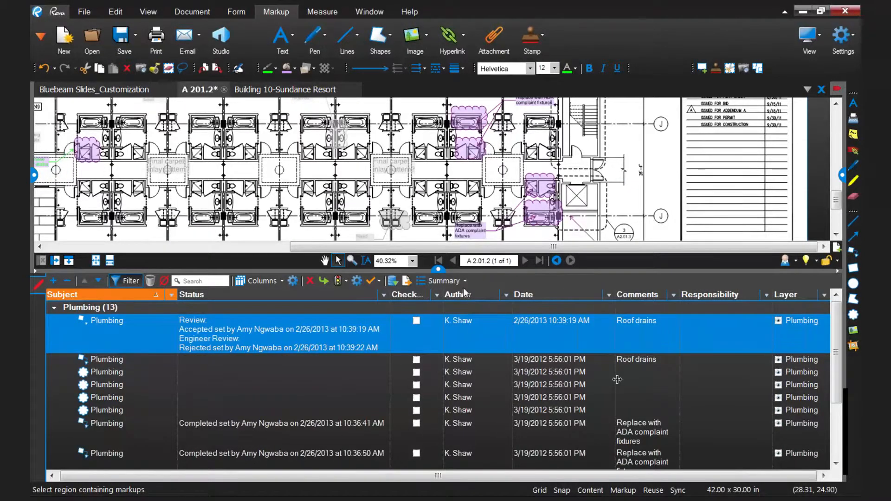
# Open the custom Responsibility column for modification and keep its type set to Choice
pyautogui.click(292, 282)
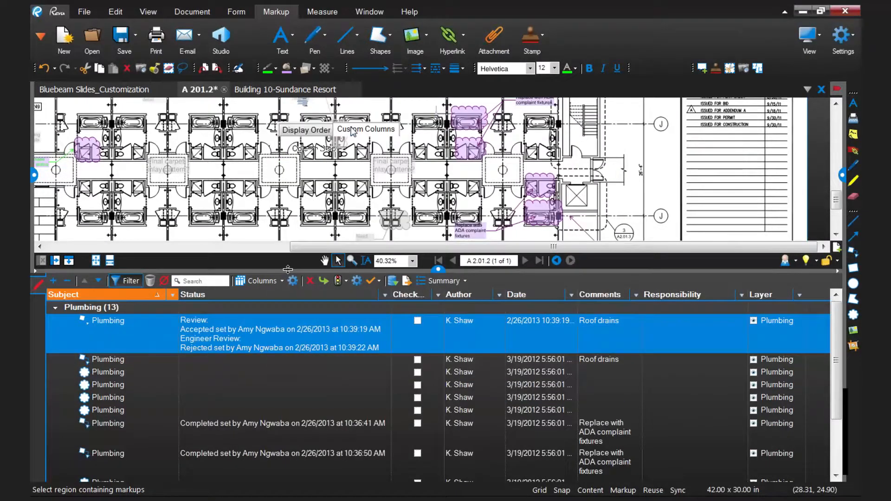
pyautogui.click(353, 131)
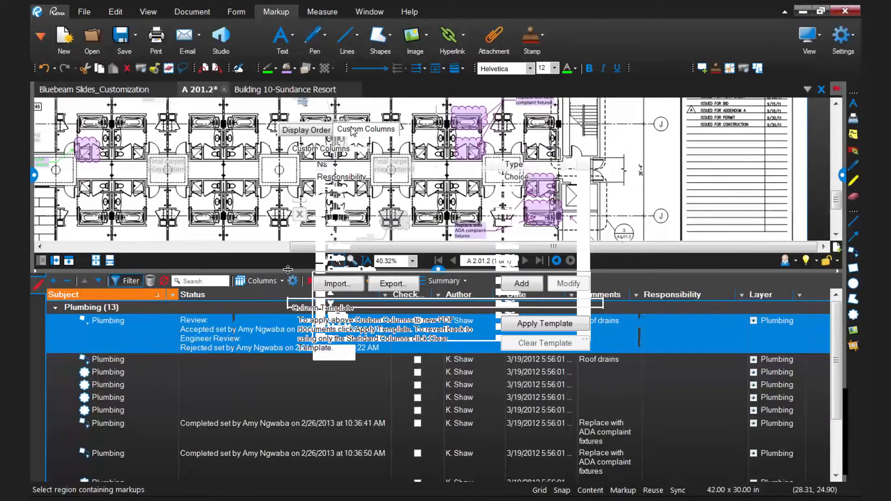
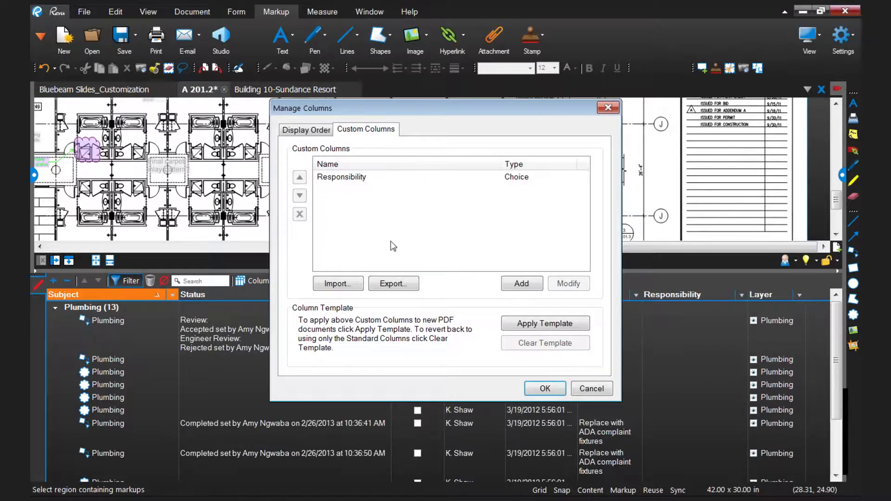
pyautogui.click(369, 178)
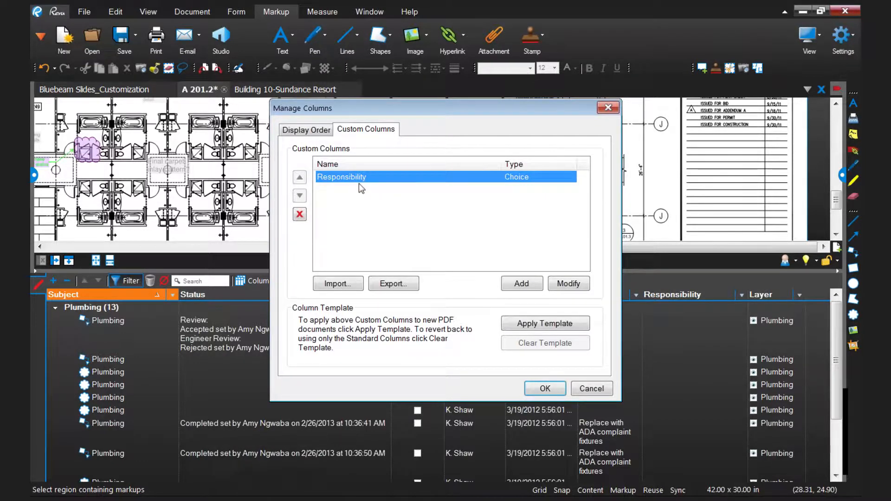
pyautogui.click(576, 286)
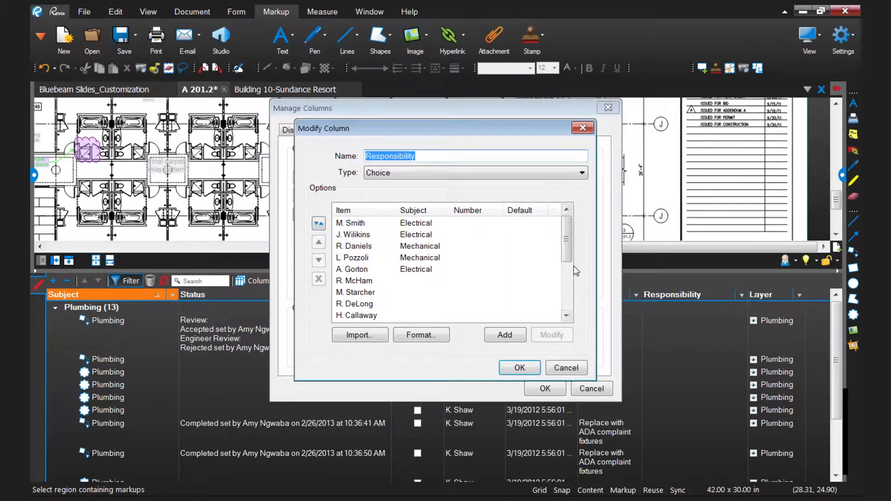
pyautogui.click(580, 172)
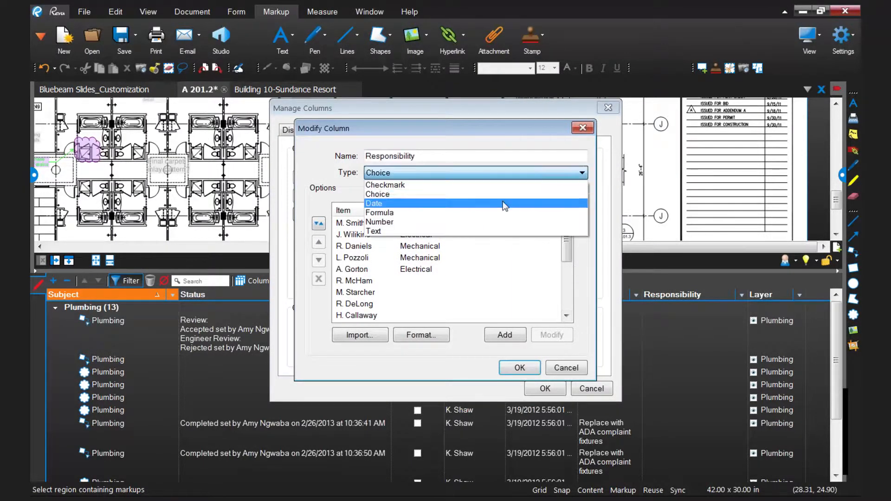
pyautogui.click(386, 195)
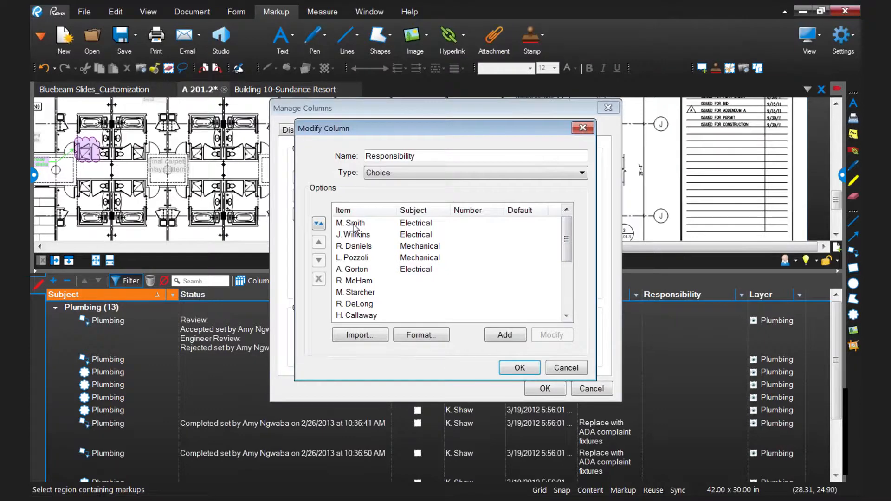
# Add a choice item with the new person's name and the subject Plumbing to the Responsibility column, and accept the modified column
pyautogui.moveTo(569, 237)
pyautogui.mouseDown()
pyautogui.moveTo(573, 285)
pyautogui.moveTo(573, 234)
pyautogui.mouseUp()
pyautogui.moveTo(570, 244); pyautogui.dragTo(568, 293)
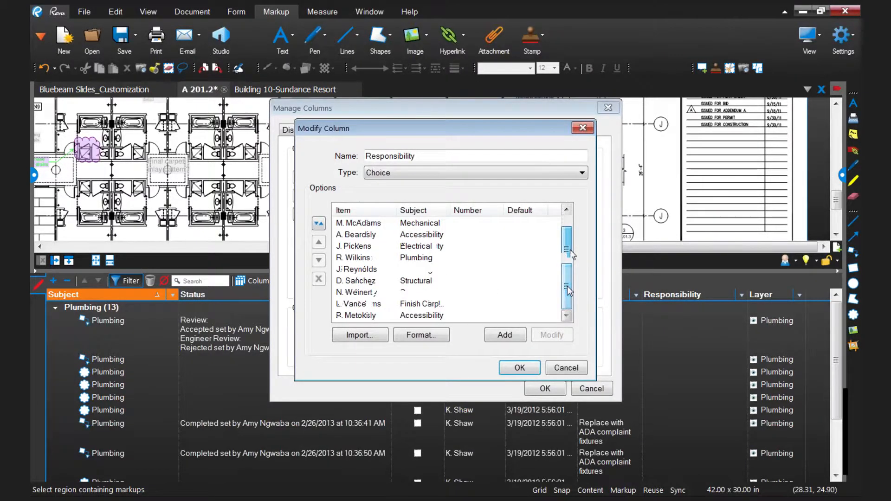
pyautogui.click(512, 335)
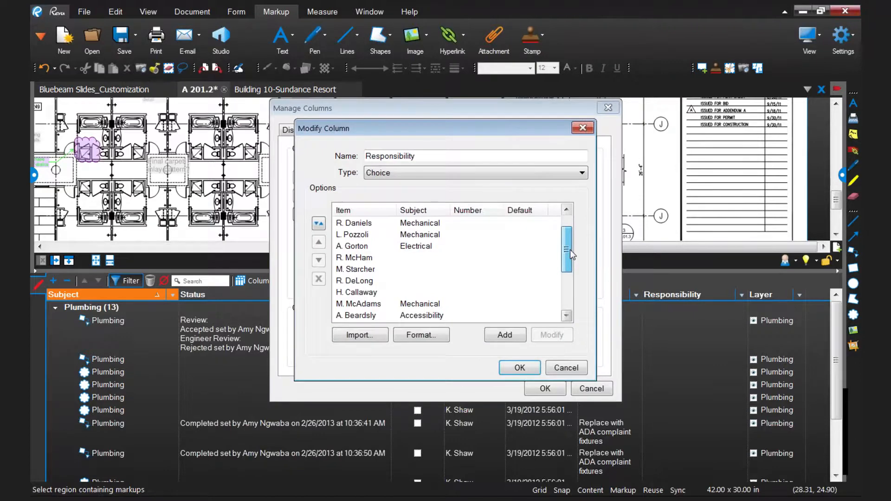
pyautogui.write('E. Stone')
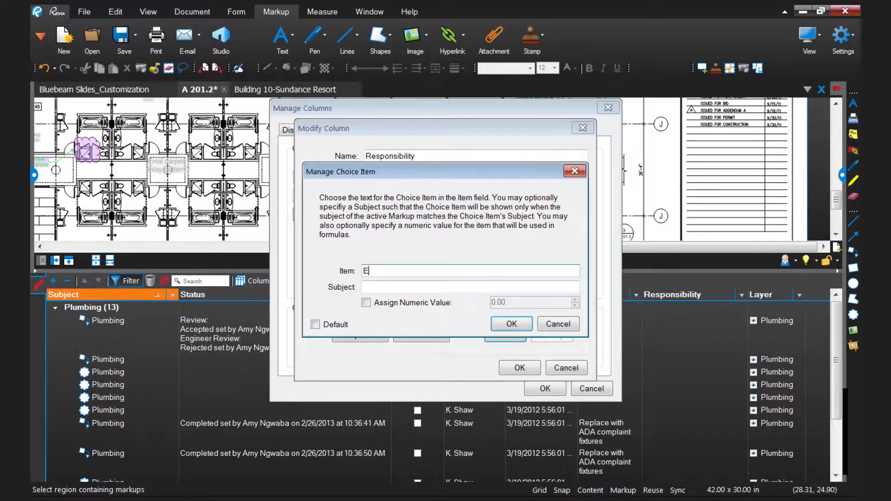
pyautogui.click(372, 287)
pyautogui.write('Plum')
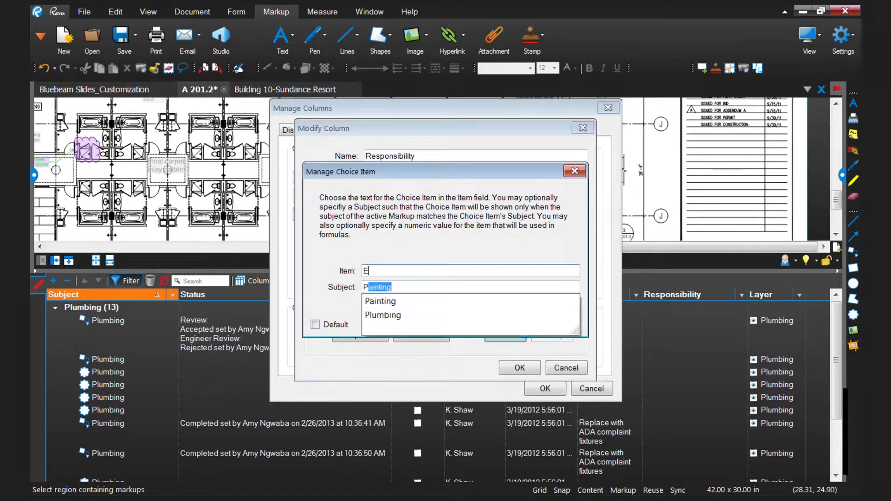
pyautogui.click(395, 303)
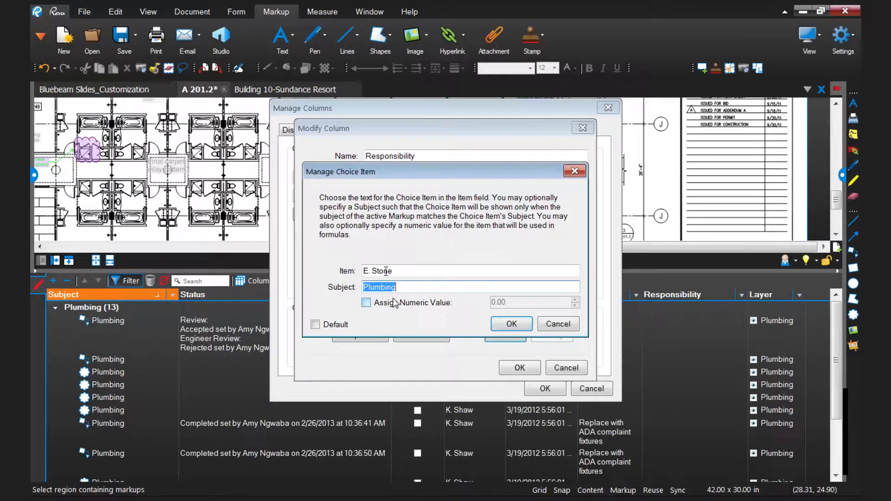
pyautogui.click(511, 324)
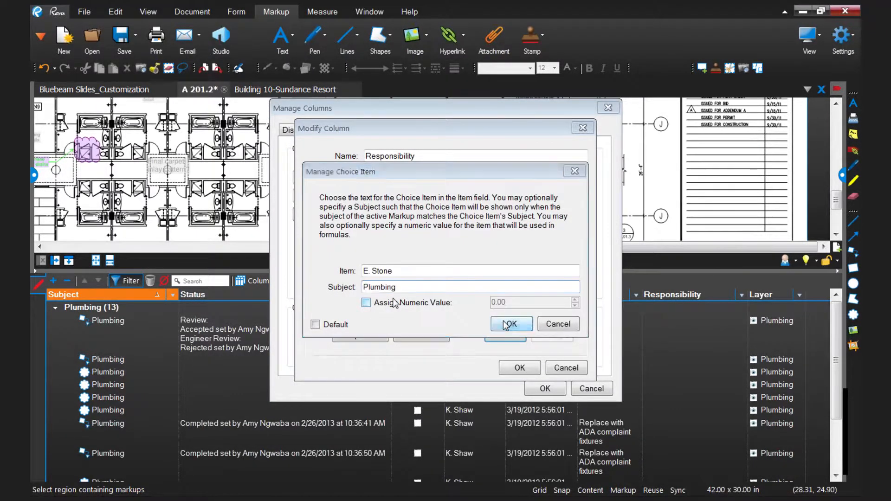
pyautogui.moveTo(567, 293); pyautogui.dragTo(567, 297)
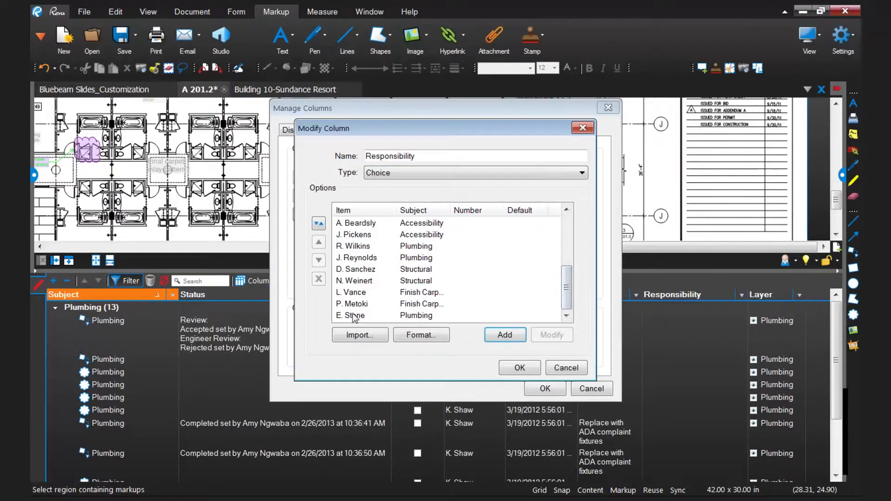
pyautogui.click(520, 368)
# Assign the newly added person in the Responsibility column for the first four Plumbing markups
pyautogui.click(716, 319)
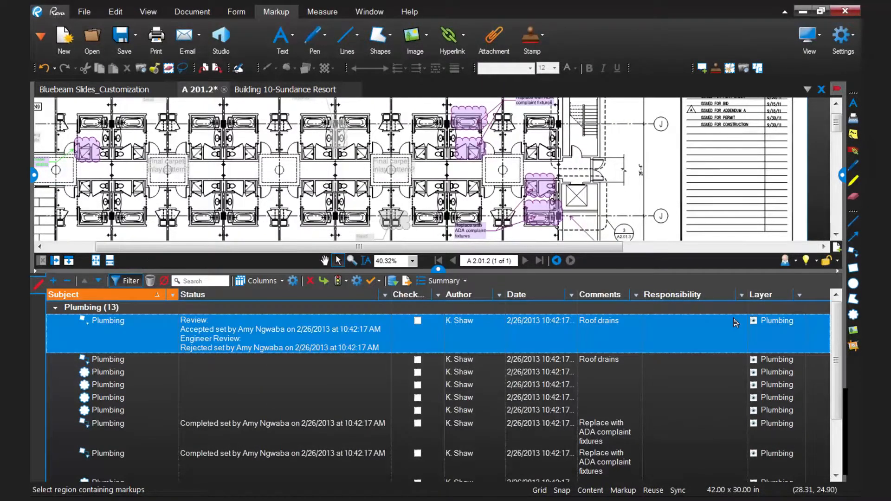
pyautogui.click(737, 322)
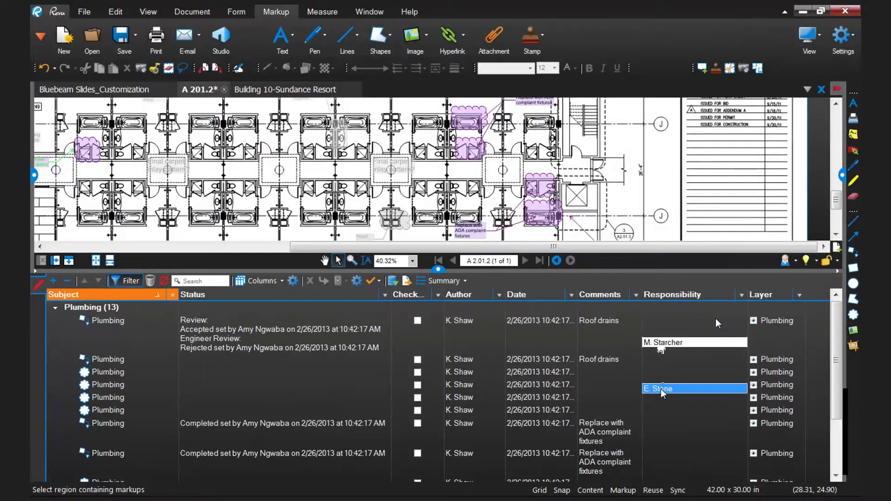
pyautogui.click(660, 390)
pyautogui.click(716, 357)
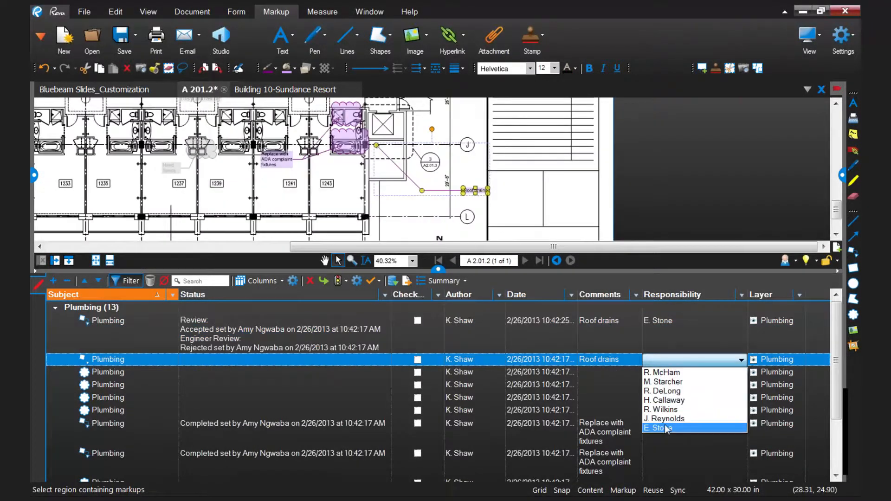
pyautogui.click(678, 428)
pyautogui.click(710, 372)
pyautogui.click(678, 441)
pyautogui.click(723, 384)
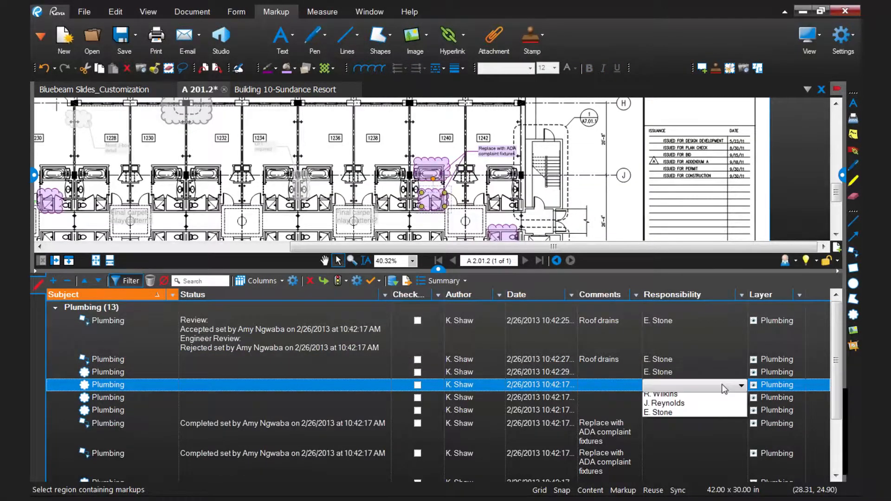
pyautogui.click(686, 450)
# Assign the fifth and sixth Plumbing markups to another listed person and the ADA fixture markups to the newly added person
pyautogui.click(712, 398)
pyautogui.click(700, 412)
pyautogui.click(698, 411)
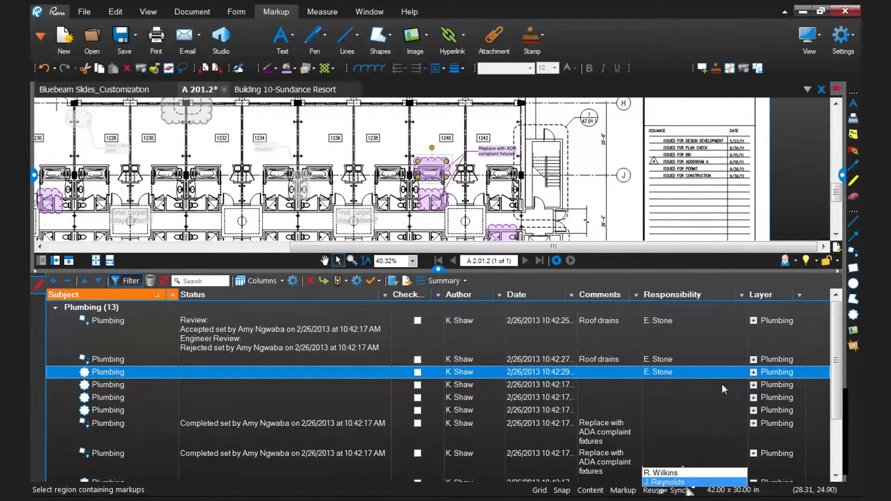
pyautogui.click(697, 423)
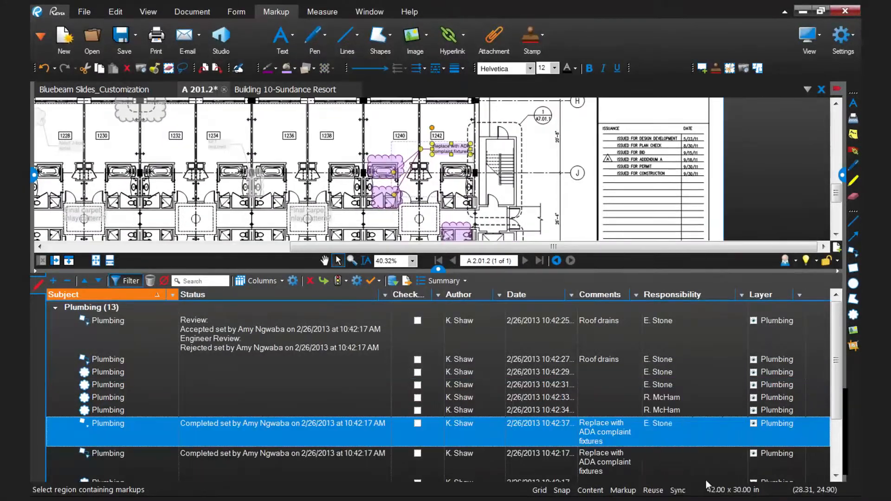
pyautogui.click(742, 424)
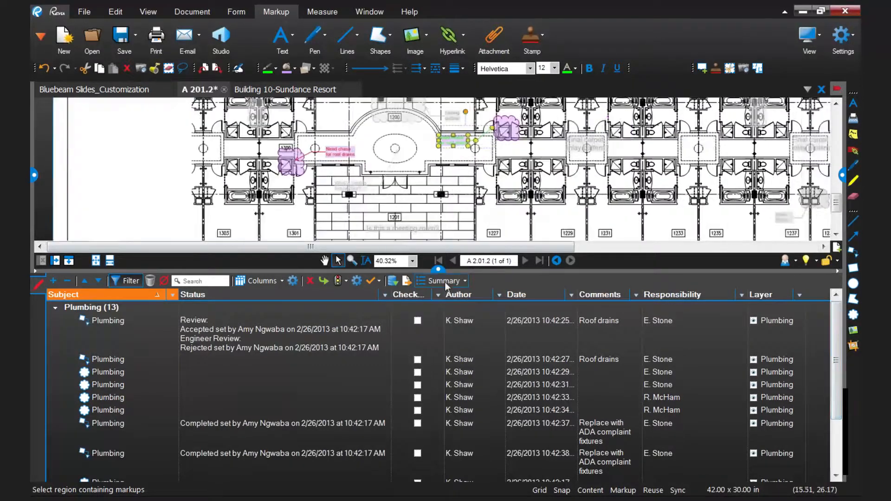
# Create a PDF summary of the Plumbing markups filtered to the newly added person, titled with that person's name and "Task List"
pyautogui.click(466, 282)
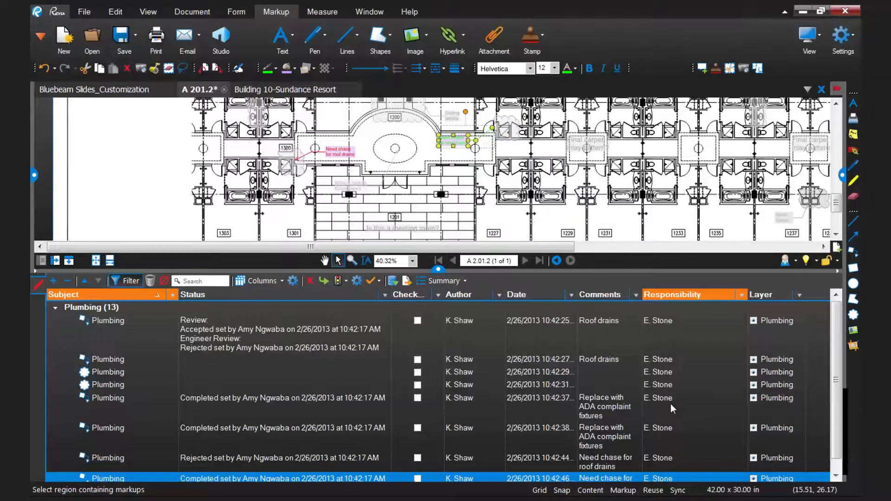
pyautogui.click(465, 281)
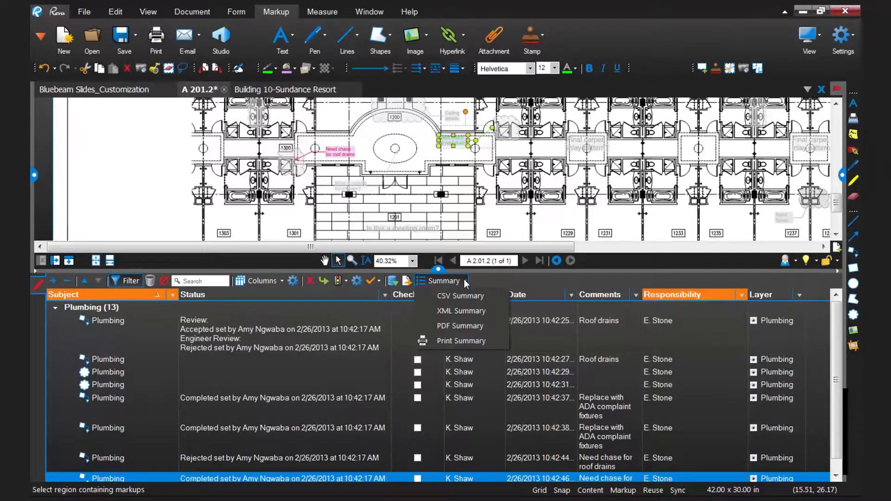
pyautogui.click(459, 327)
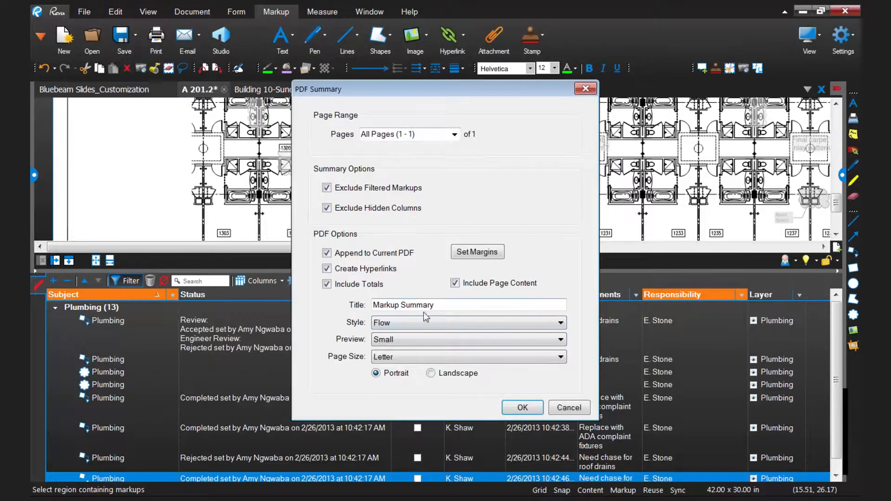
pyautogui.moveTo(438, 305); pyautogui.dragTo(367, 310)
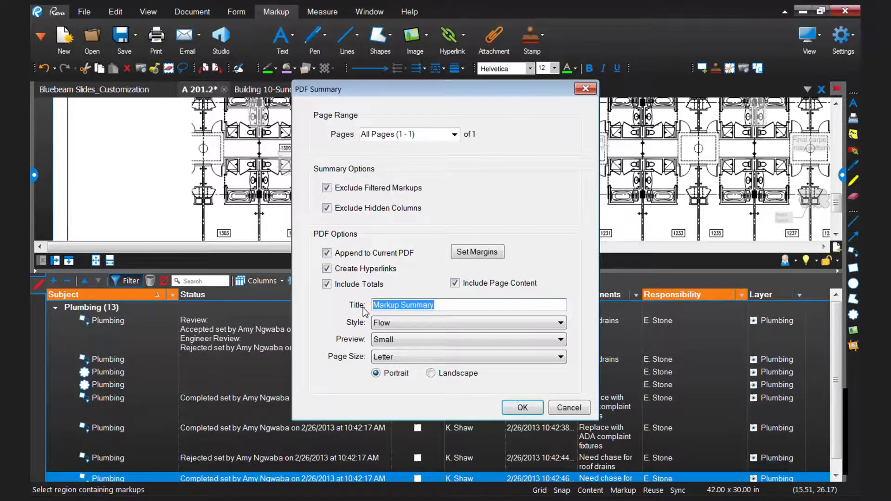
pyautogui.write('E Stone Task List')
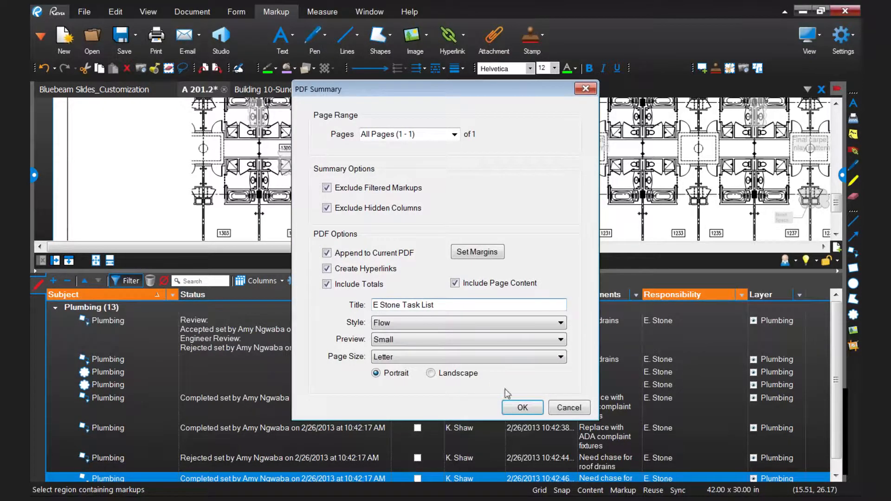
pyautogui.click(531, 405)
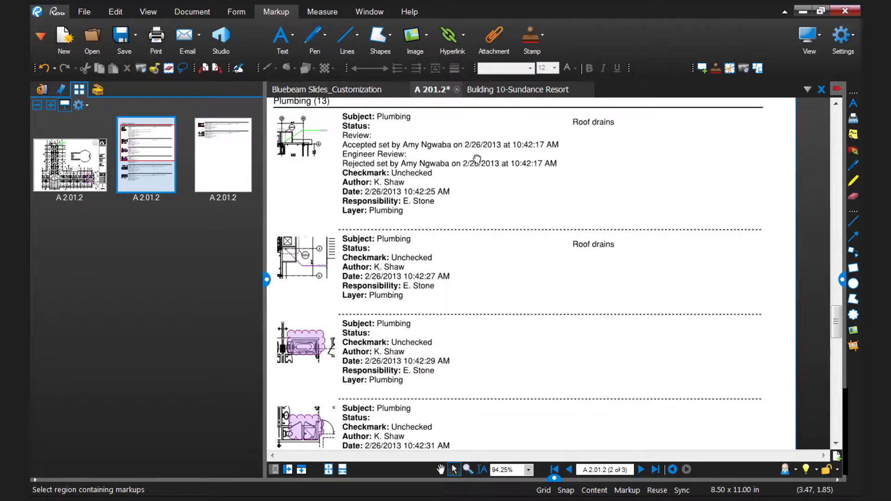
# Examine the task list summary page, including the details and preview image of the first roof drains entry
pyautogui.scroll(1, 598, 274)
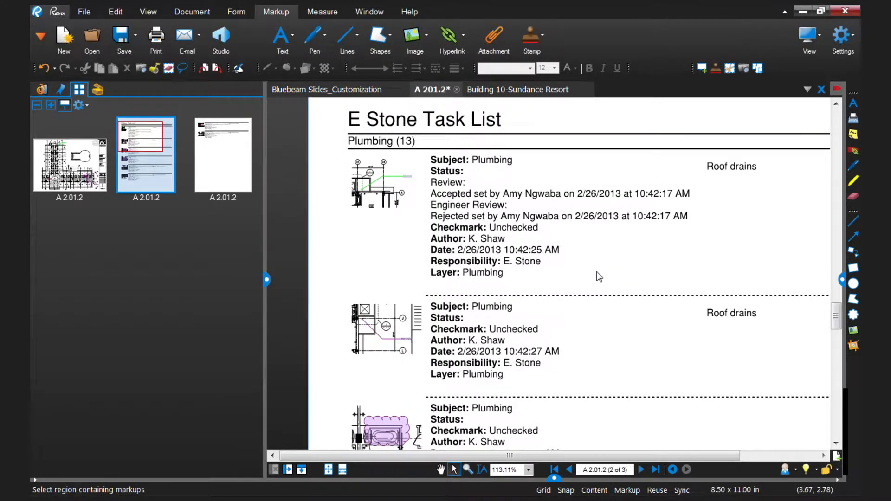
pyautogui.moveTo(598, 277); pyautogui.dragTo(691, 268)
pyautogui.scroll(1, 653, 153)
pyautogui.moveTo(560, 175); pyautogui.dragTo(569, 368)
pyautogui.scroll(1, 449, 219)
pyautogui.scroll(2, 401, 210)
pyautogui.moveTo(402, 210); pyautogui.dragTo(506, 201)
pyautogui.scroll(2, 506, 201)
pyautogui.scroll(-6, 551, 236)
pyautogui.moveTo(637, 241); pyautogui.dragTo(571, 251)
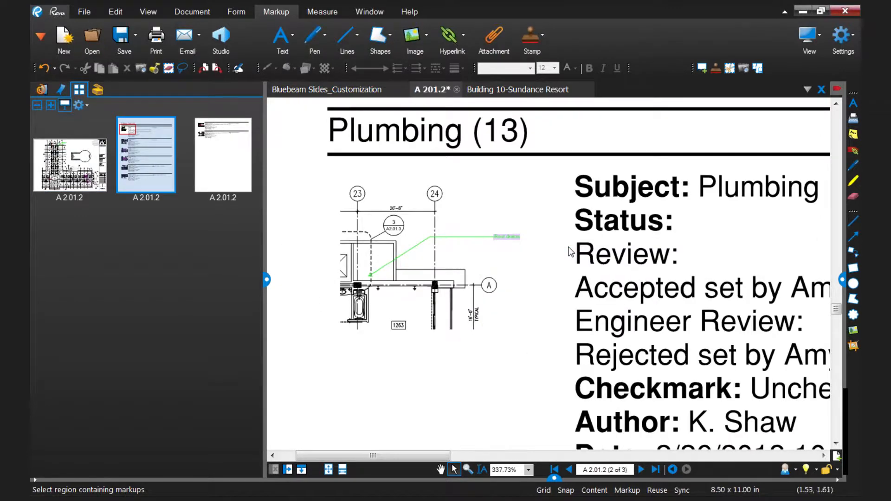
# Follow the first entry's preview link to its markup on the floor plan and return to the task list page
pyautogui.click(571, 252)
pyautogui.moveTo(666, 249); pyautogui.dragTo(619, 332)
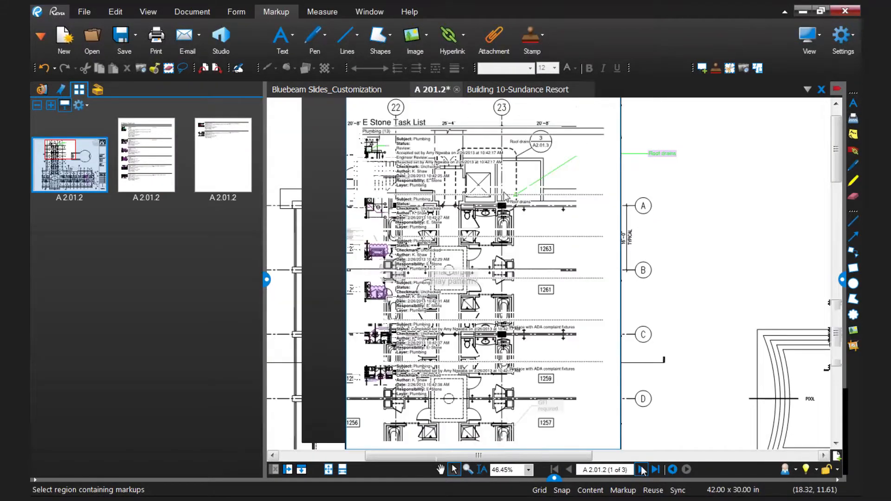
pyautogui.click(642, 470)
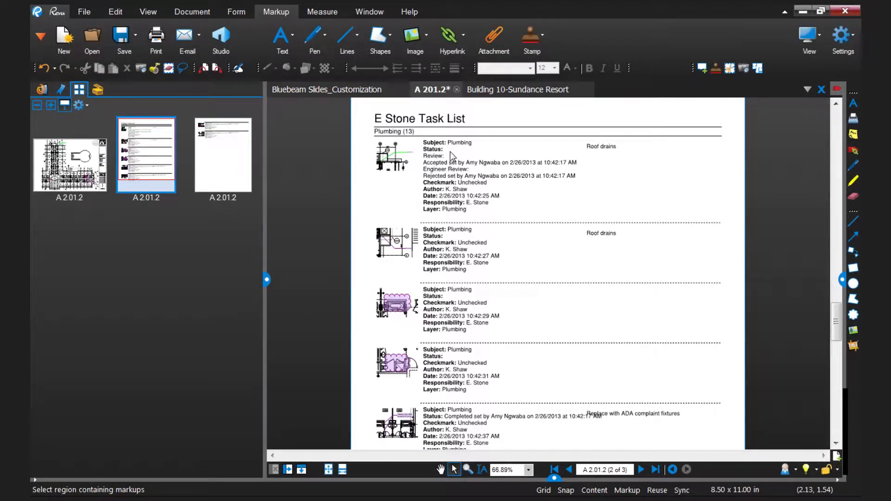
pyautogui.scroll(1, 450, 152)
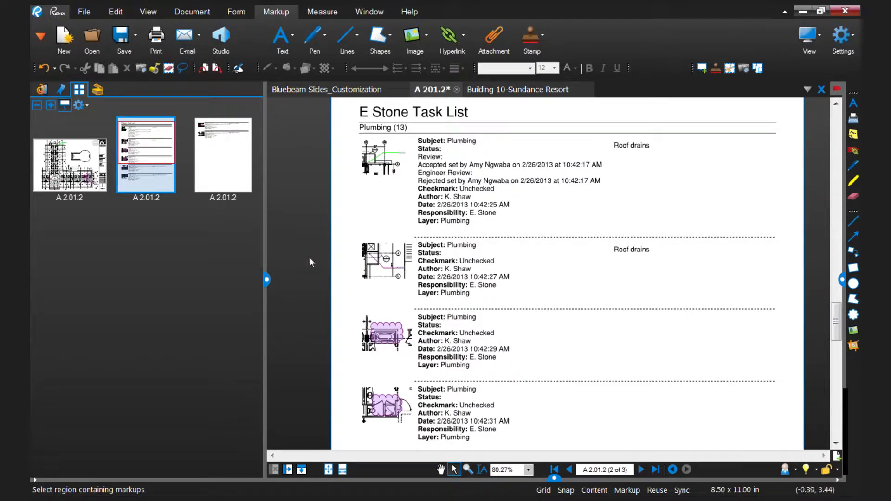
pyautogui.click(268, 278)
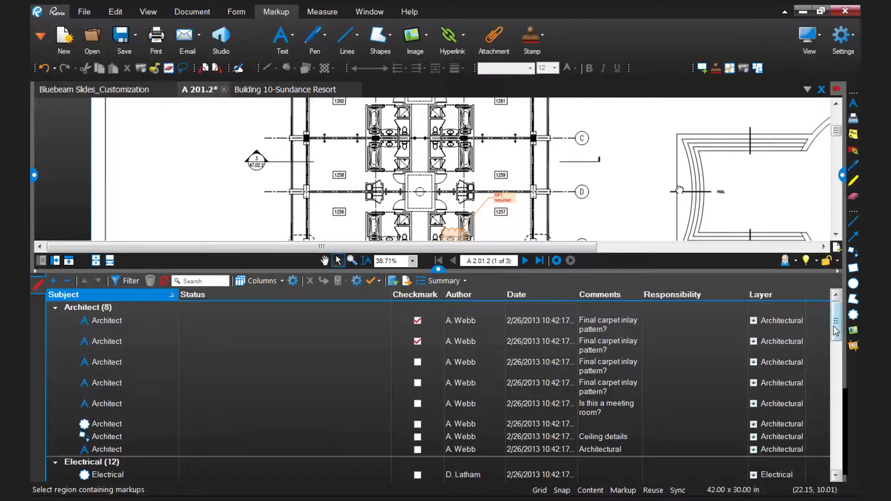
# Assign the cloud markup in the Structural group of the markups list to a new layer named Structural
pyautogui.click(119, 321)
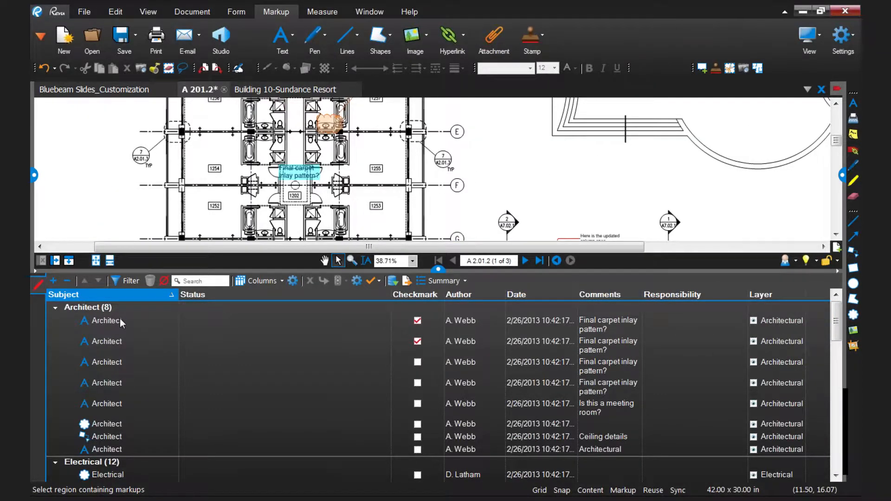
pyautogui.moveTo(834, 313); pyautogui.dragTo(829, 388)
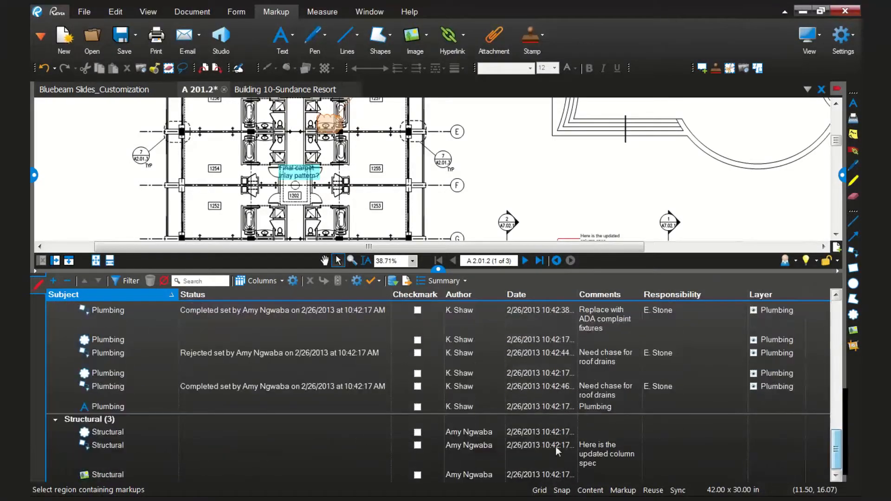
pyautogui.moveTo(555, 447); pyautogui.dragTo(776, 448)
pyautogui.rightClick(776, 445)
pyautogui.press('Escape')
pyautogui.rightClick(775, 445)
pyautogui.moveTo(773, 397)
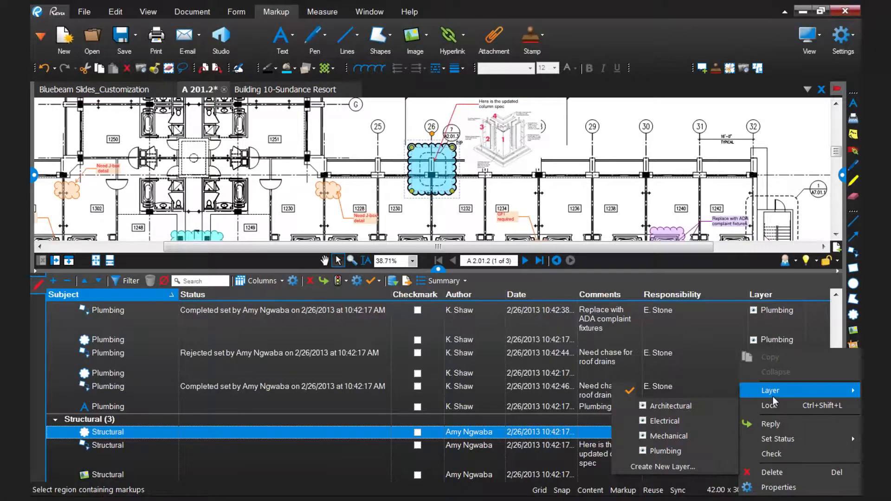
pyautogui.click(663, 467)
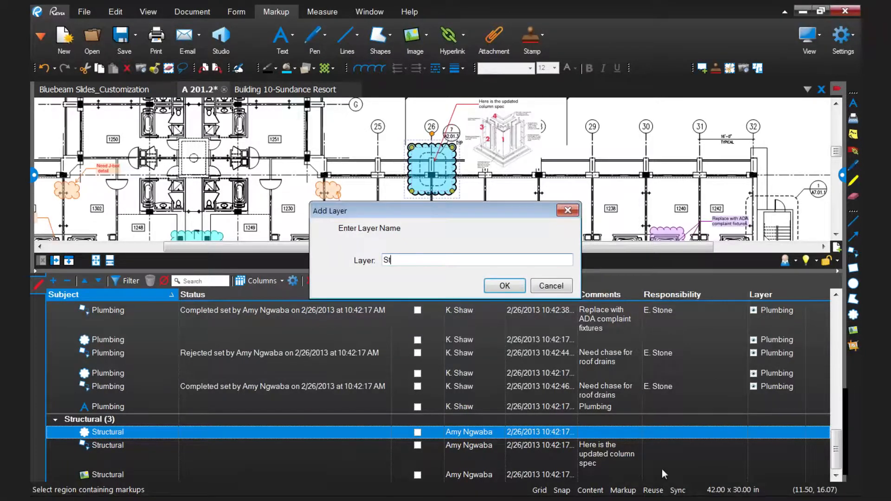
pyautogui.press('BackSpace')
pyautogui.press('BackSpace')
pyautogui.press('BackSpace')
pyautogui.press('BackSpace')
pyautogui.press('BackSpace')
pyautogui.press('BackSpace')
pyautogui.press('BackSpace')
pyautogui.press('BackSpace')
pyautogui.press('BackSpace')
pyautogui.press('BackSpace')
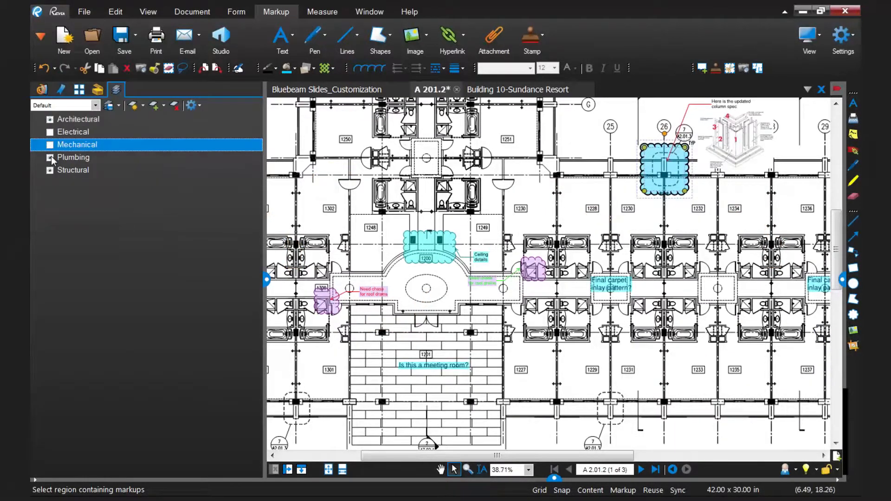
# Toggle the Plumbing and Structural layers to check their markups on the plan, and show the Electrical, Mechanical, Plumbing and Structural layers
pyautogui.click(49, 158)
pyautogui.click(50, 170)
pyautogui.click(51, 133)
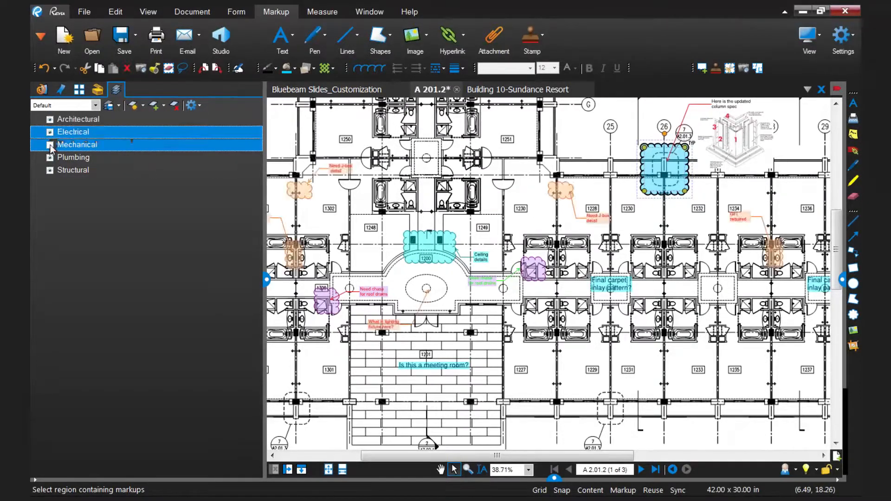
pyautogui.click(50, 146)
pyautogui.click(50, 159)
pyautogui.click(51, 158)
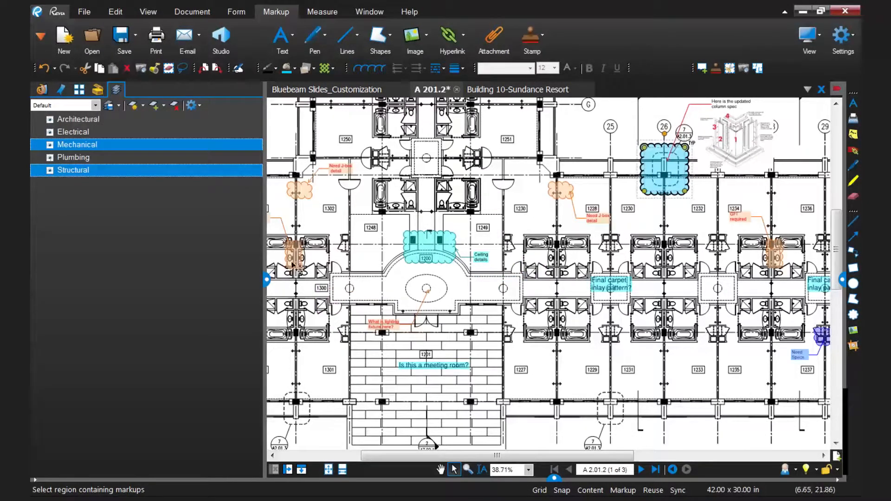
pyautogui.click(50, 158)
pyautogui.click(50, 170)
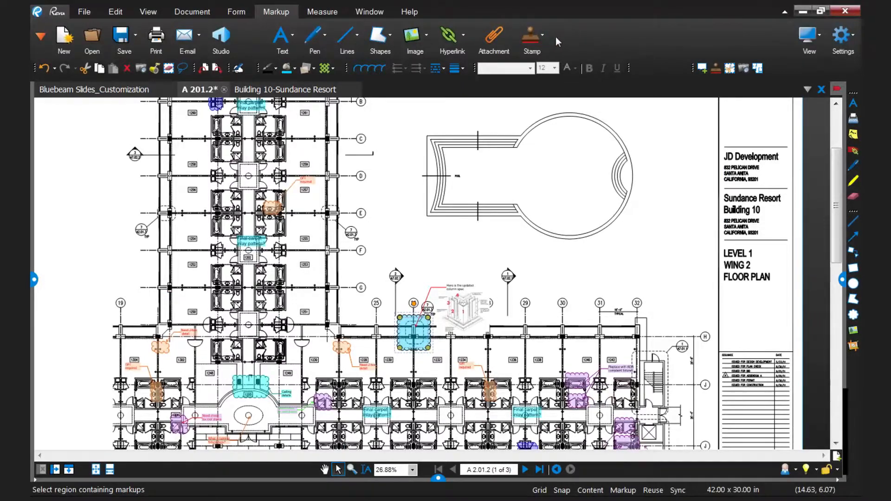
# Place the ForReview.pdf stamp in the blank area between the pool and the title block on the floor plan
pyautogui.click(543, 37)
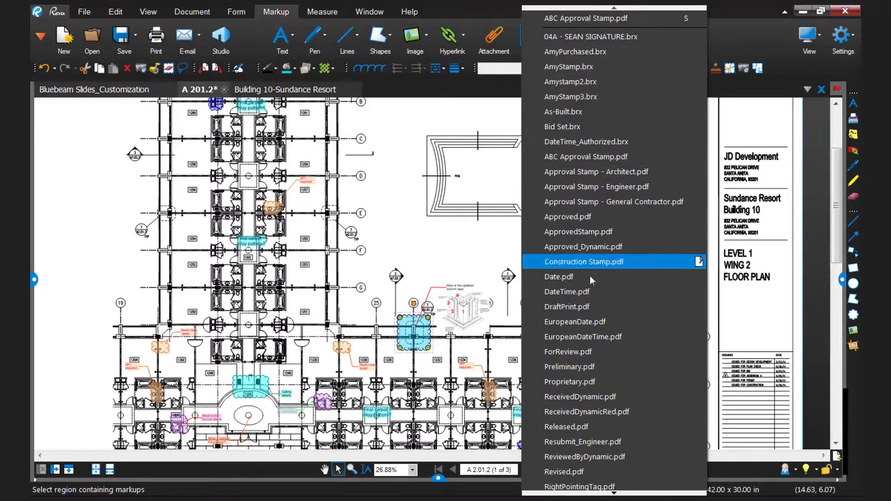
pyautogui.click(586, 353)
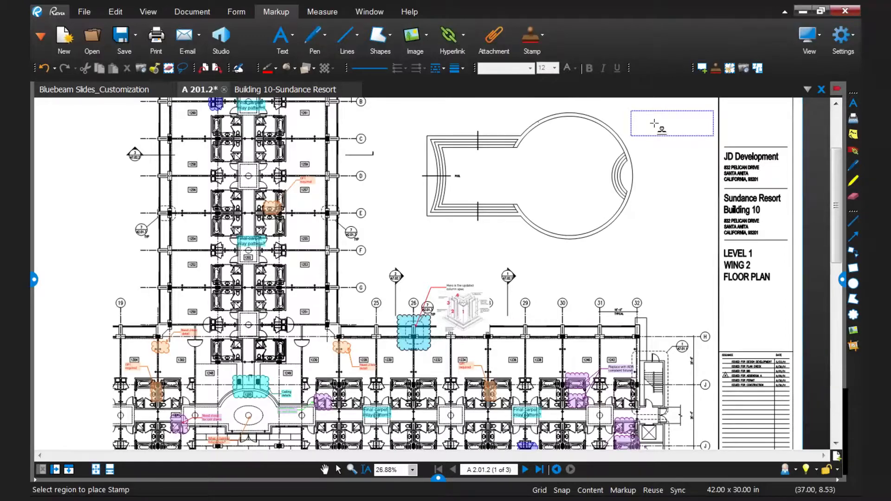
pyautogui.click(655, 123)
pyautogui.scroll(2, 728, 139)
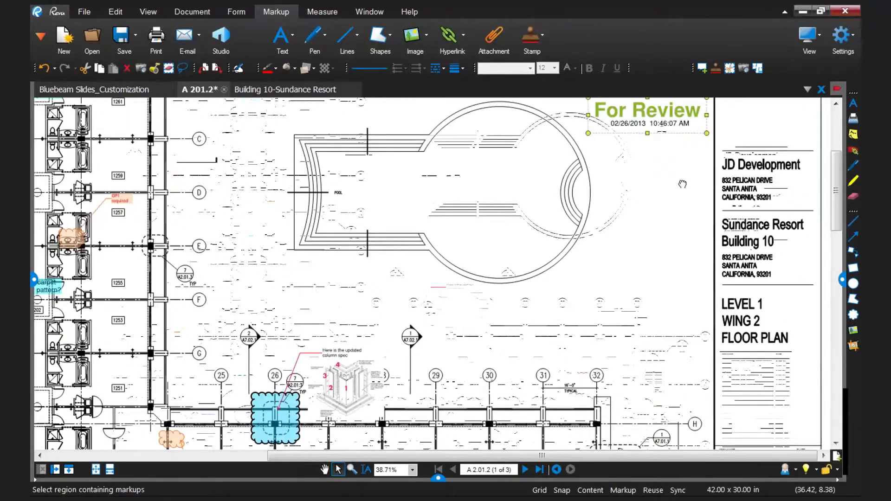
pyautogui.scroll(1, 685, 166)
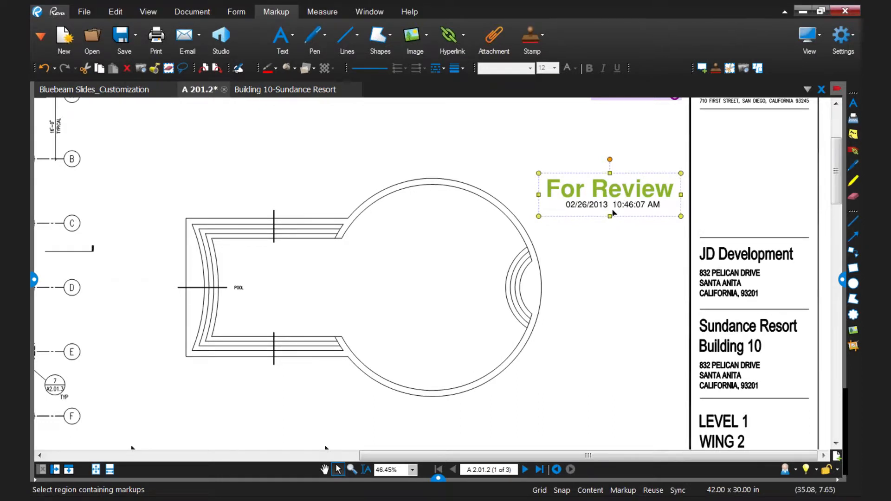
pyautogui.scroll(-1, 556, 251)
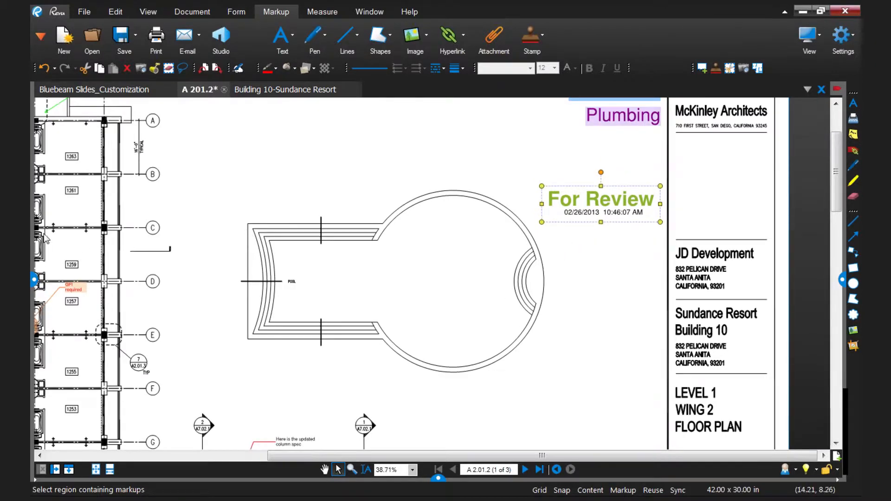
# Switch to the Building 10-Sundance Resort document and show its page thumbnails
pyautogui.click(34, 281)
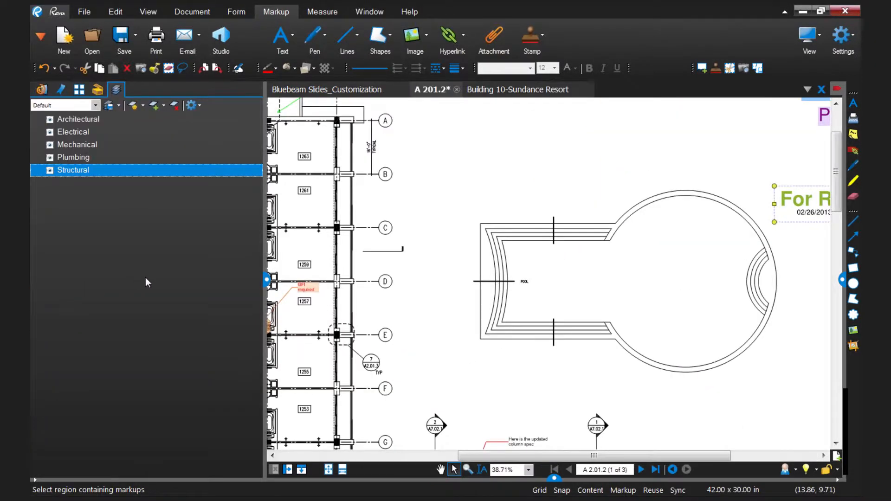
pyautogui.click(495, 91)
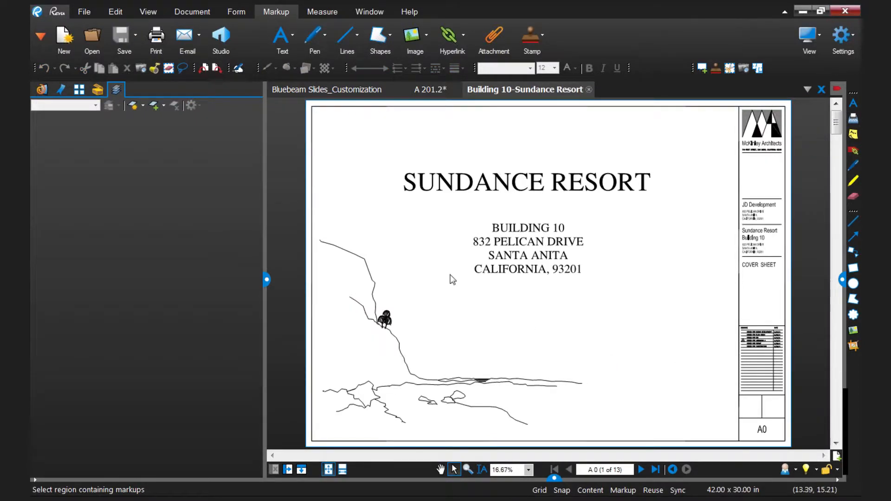
pyautogui.click(79, 90)
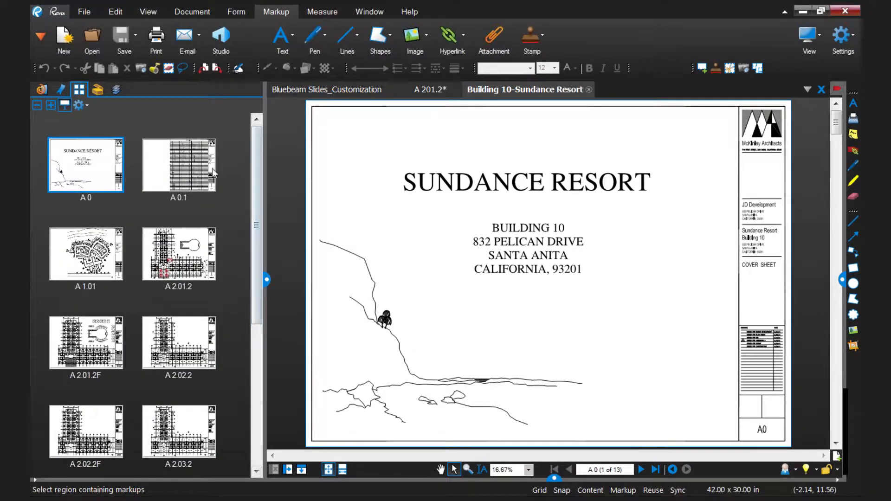
# Apply the Approved_Dynamic.pdf stamp to pages 1-4, anchored to the upper-left corner of each sheet
pyautogui.click(88, 106)
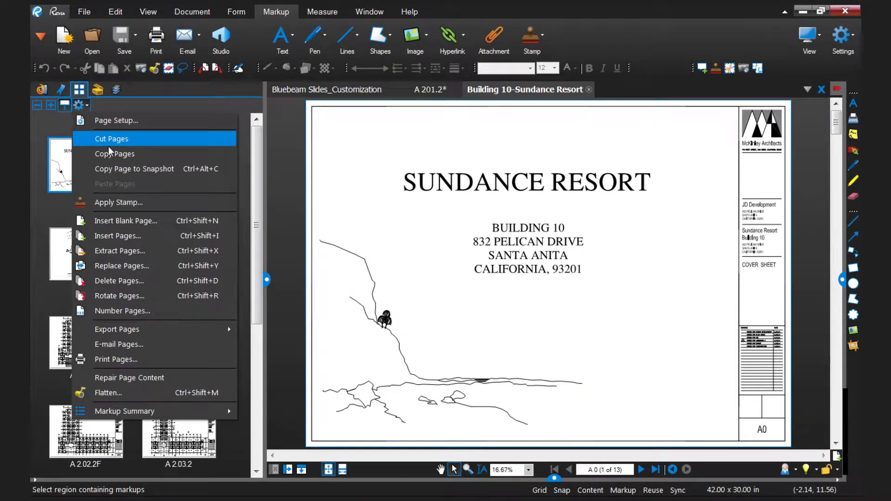
pyautogui.click(115, 204)
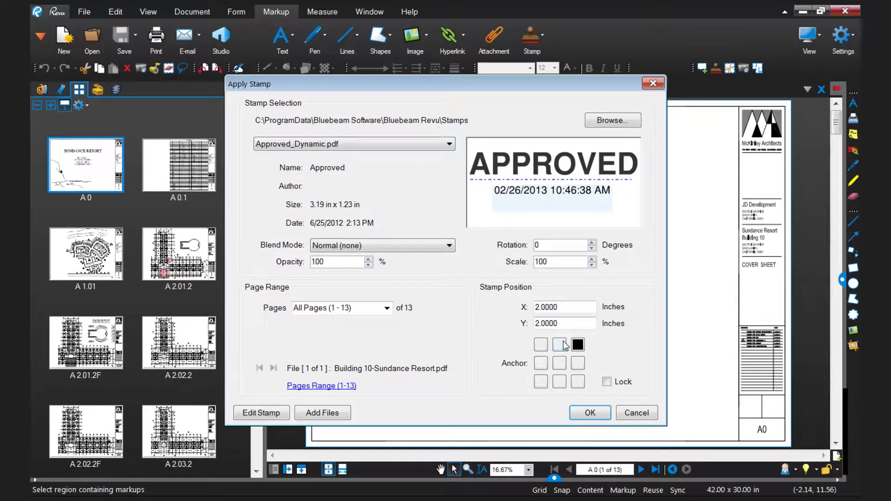
pyautogui.click(541, 346)
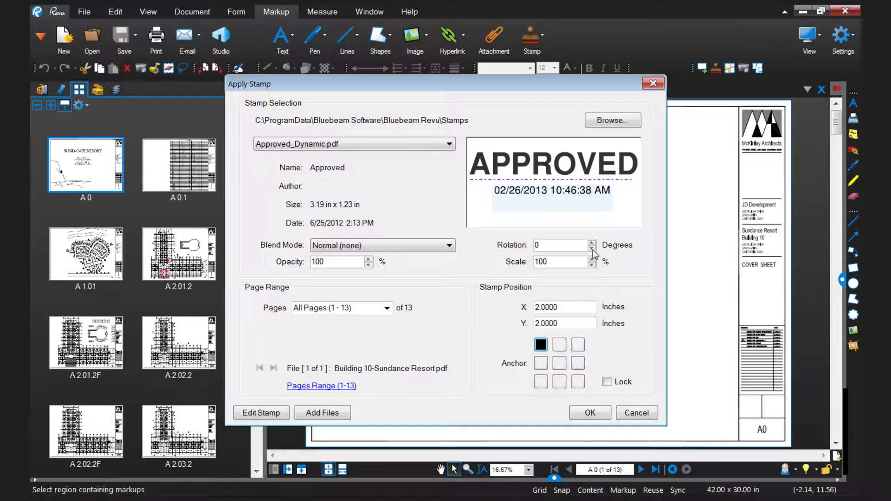
pyautogui.click(386, 308)
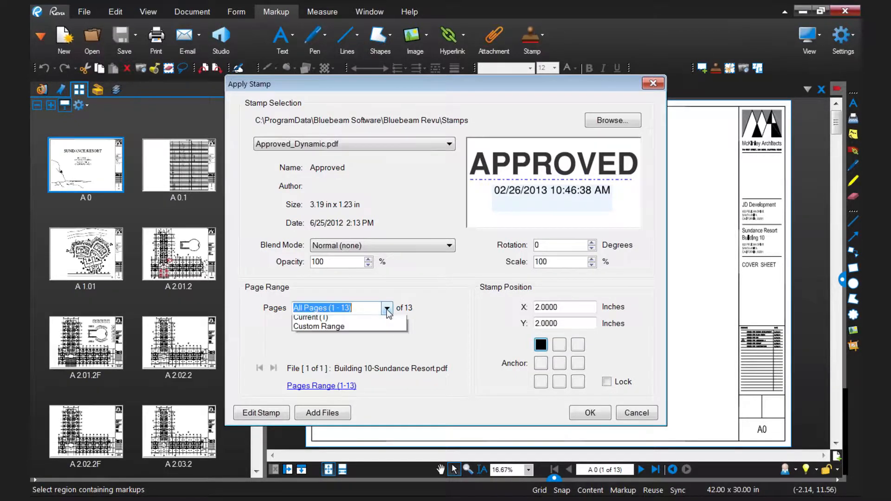
pyautogui.click(358, 338)
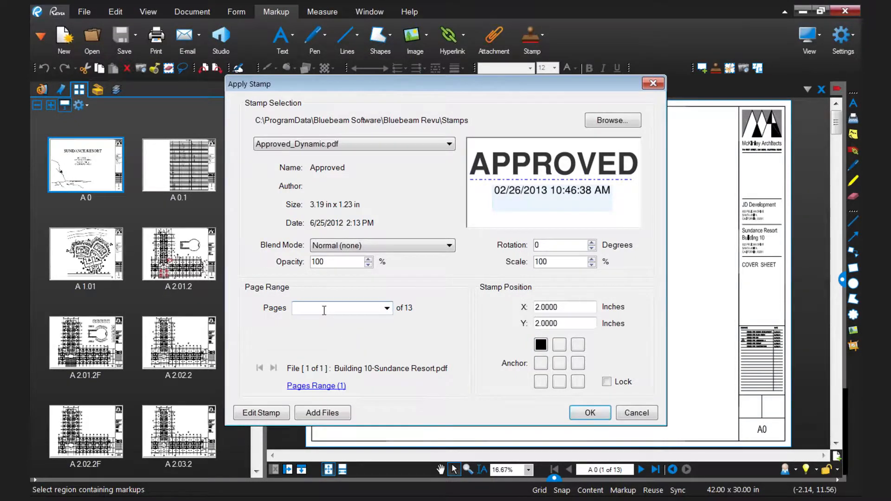
pyautogui.write('1-4')
pyautogui.click(590, 413)
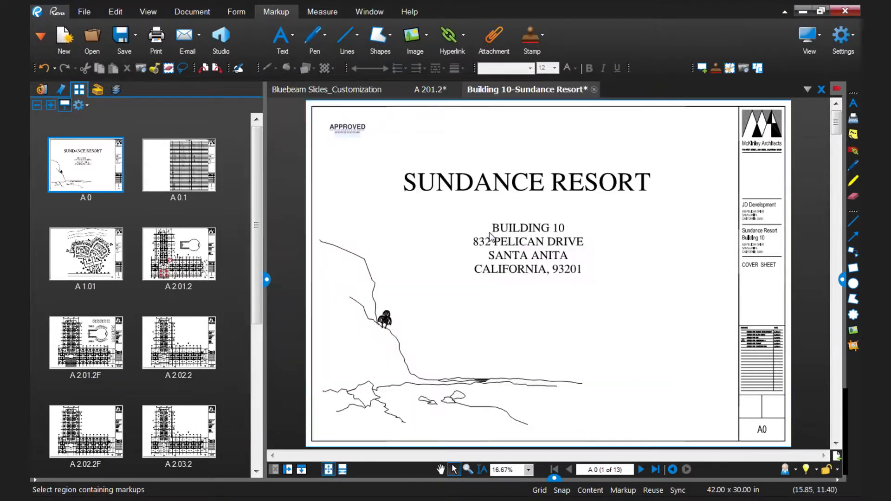
# Check the applied stamp on sheets A 0.1 and A 1.01, return to cover sheet A 0, and hide the page thumbnails
pyautogui.click(186, 160)
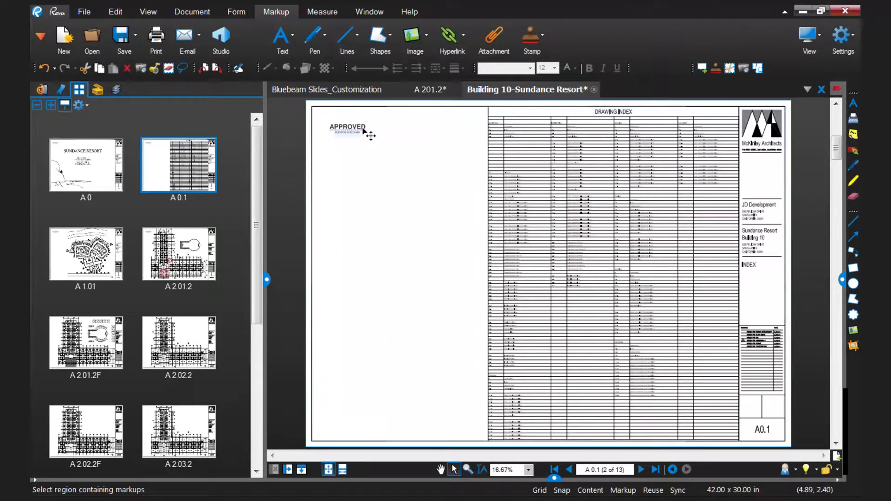
pyautogui.scroll(2, 367, 132)
pyautogui.click(59, 252)
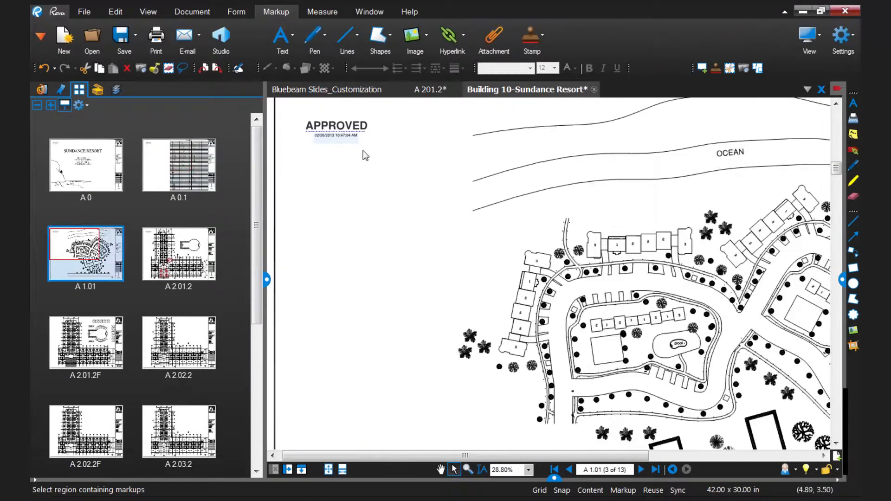
pyautogui.scroll(3, 363, 151)
pyautogui.scroll(-3, 363, 151)
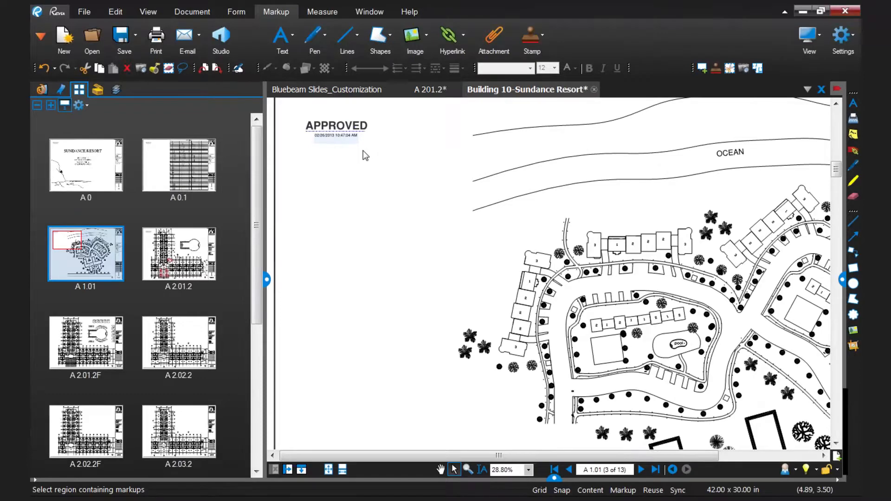
pyautogui.scroll(-3, 363, 151)
pyautogui.click(177, 164)
pyautogui.click(82, 159)
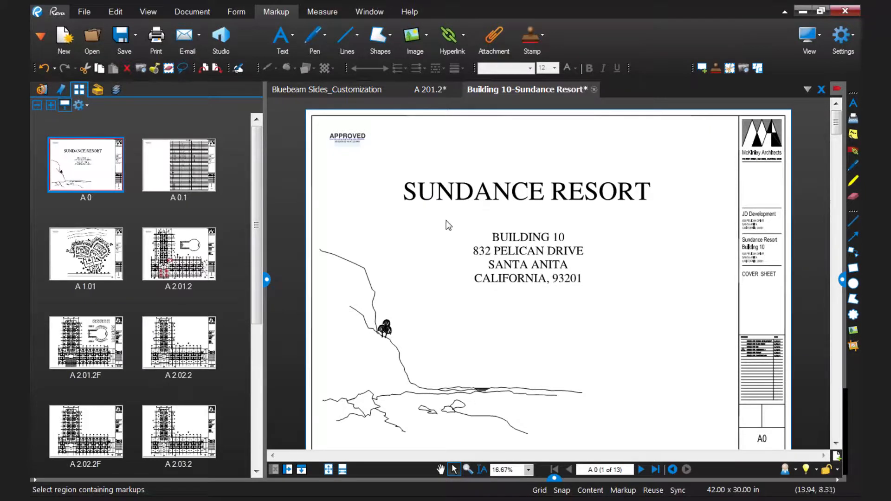
pyautogui.click(267, 279)
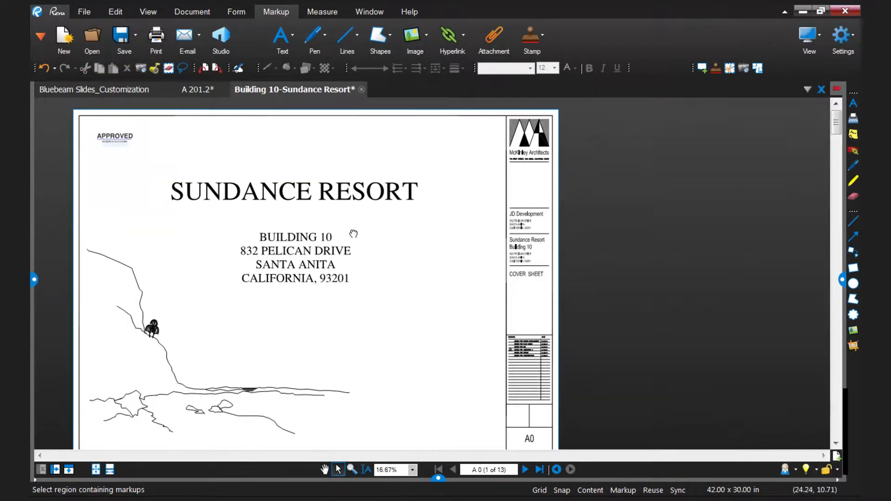
pyautogui.scroll(1, 487, 241)
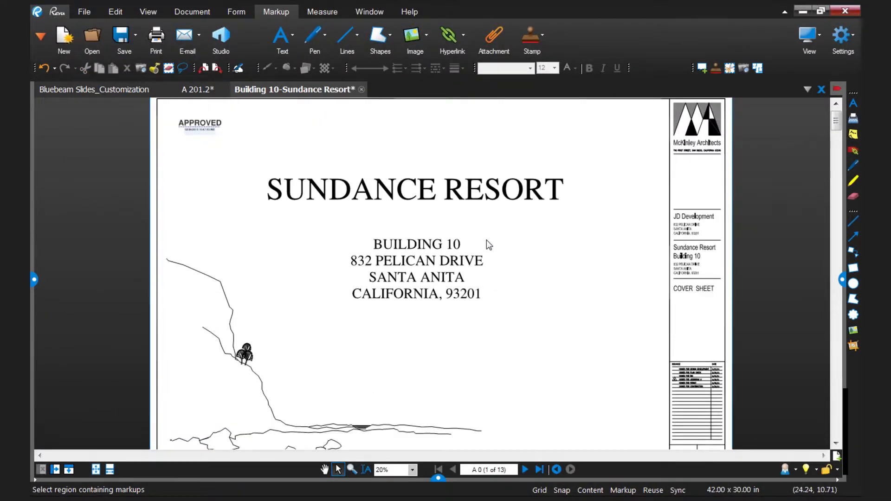
# Start creating a custom stamp with the subject ABC Approval Stamp and the Text with Border template
pyautogui.click(538, 35)
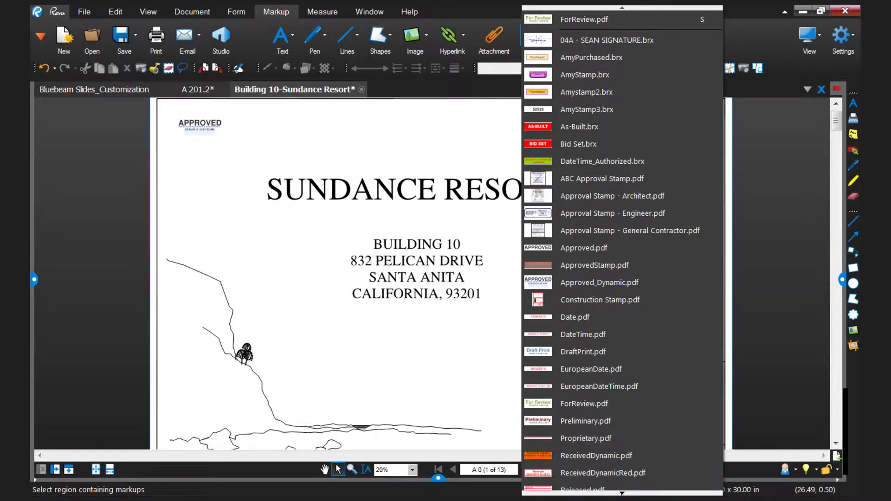
pyautogui.scroll(-4, 622, 251)
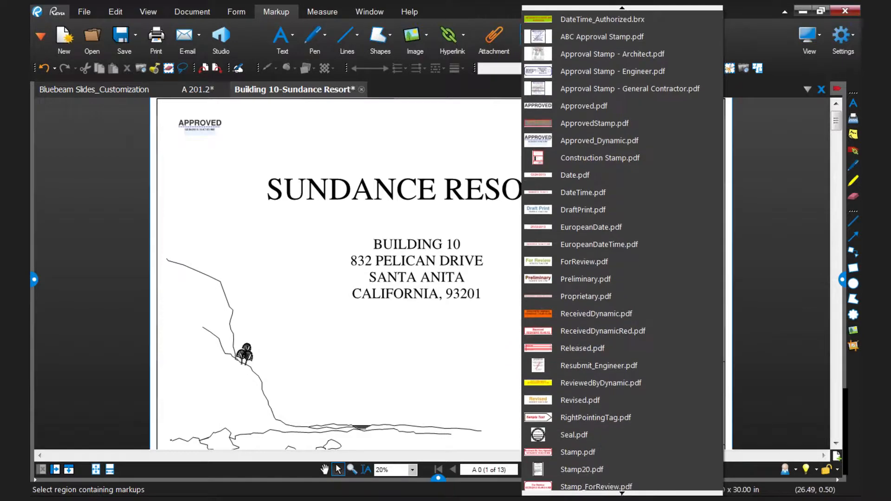
pyautogui.scroll(-2, 622, 251)
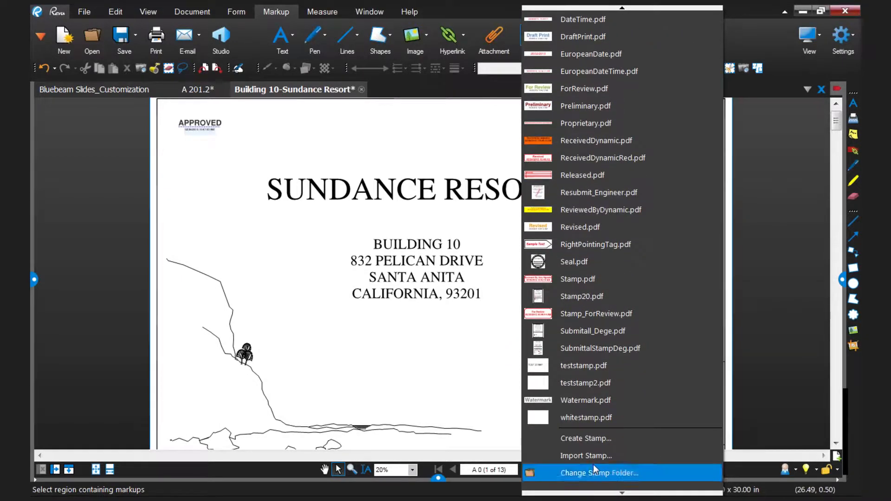
pyautogui.click(585, 445)
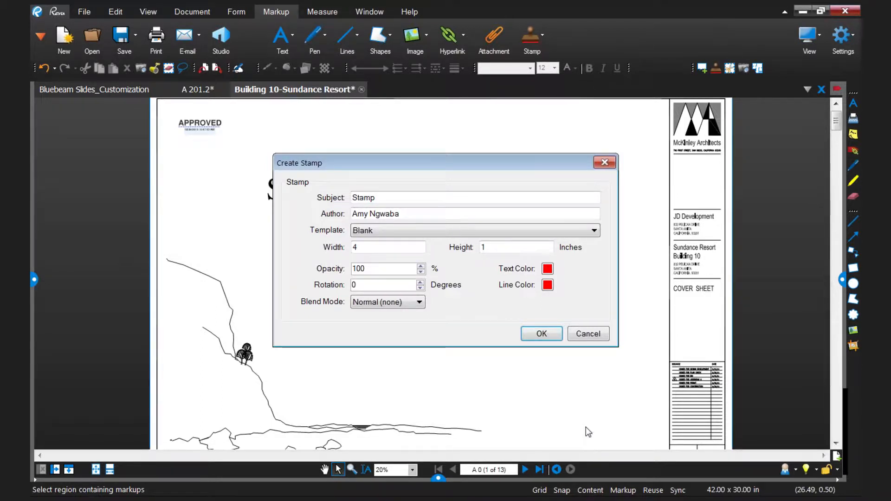
pyautogui.moveTo(408, 197); pyautogui.dragTo(335, 203)
pyautogui.write('ABC Approval Stamp')
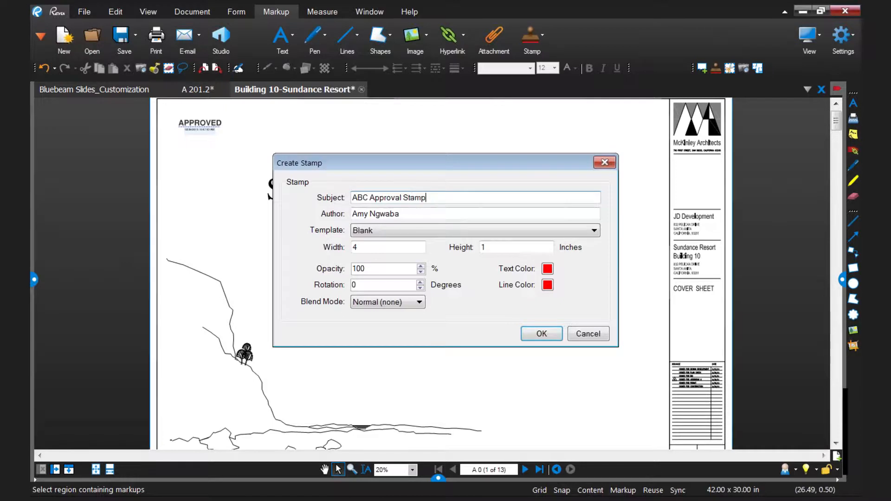
pyautogui.click(598, 233)
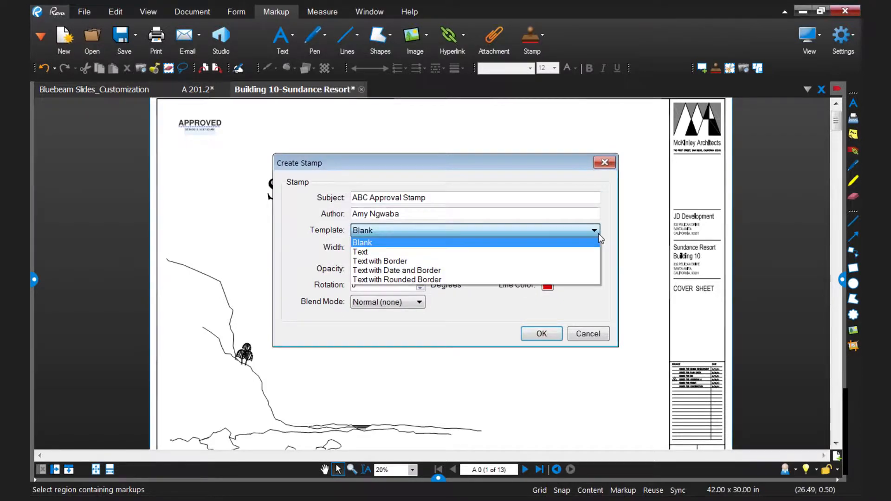
pyautogui.click(397, 264)
# Set the new stamp's size to 3 inches wide and 4 inches high
pyautogui.doubleClick(377, 247)
pyautogui.write('2')
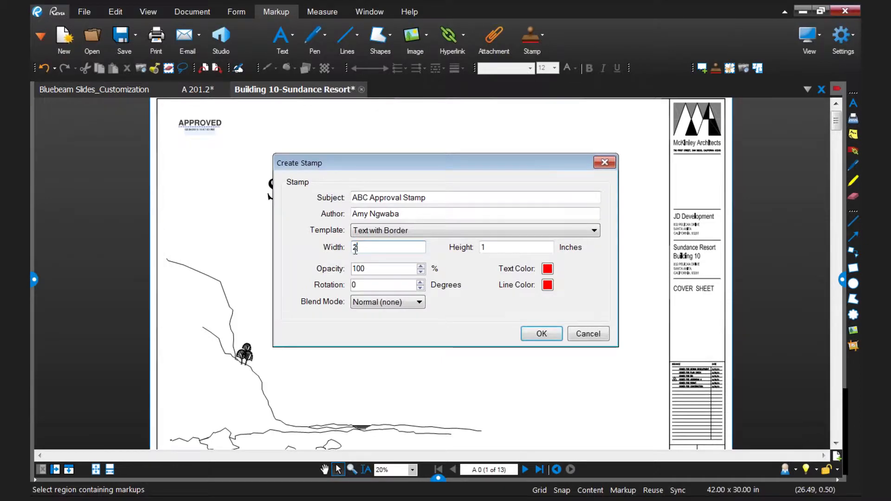
pyautogui.press('Tab')
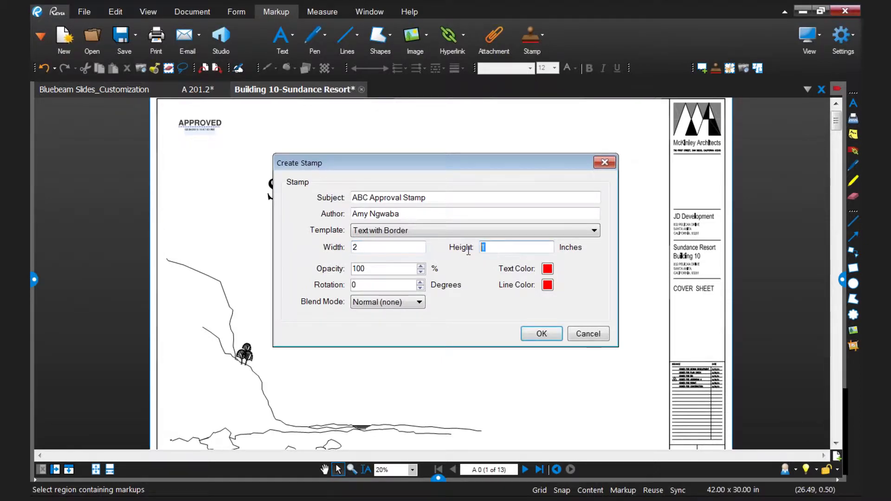
pyautogui.write('4')
pyautogui.hotkey('shift', 'Tab')
pyautogui.write('3')
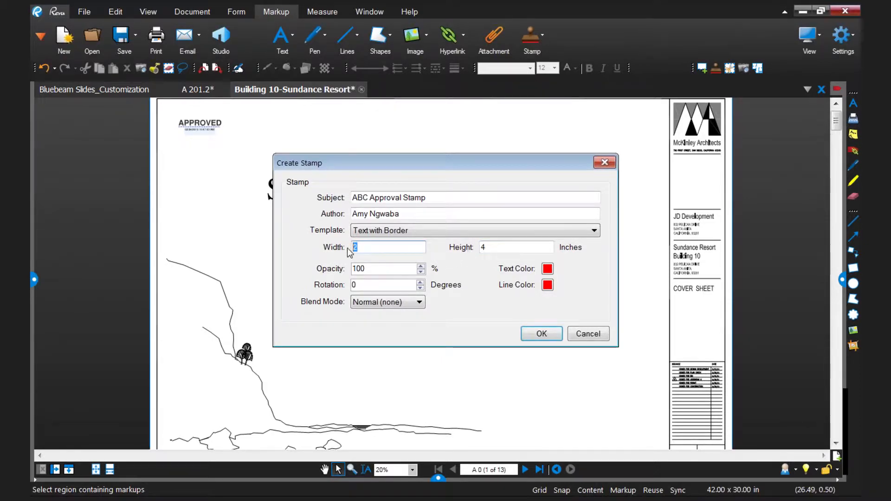
# Set the stamp's text color to black and line color to blue, and create the stamp
pyautogui.click(548, 269)
pyautogui.click(551, 287)
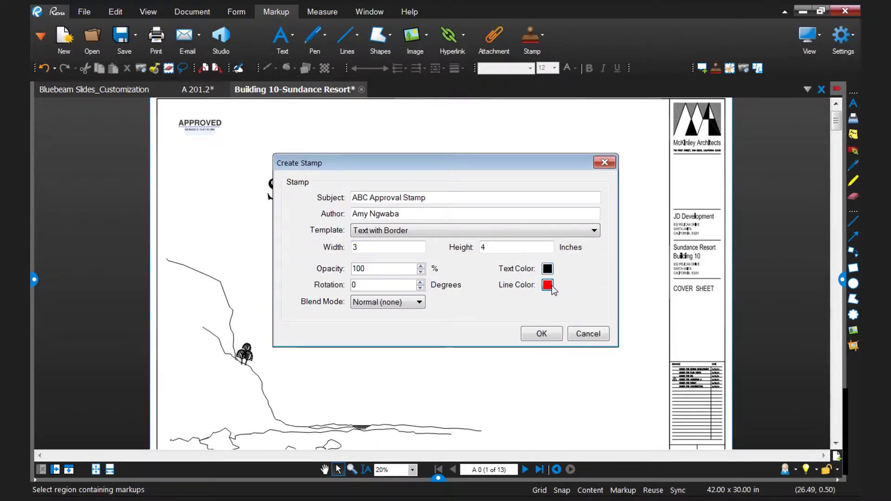
pyautogui.click(548, 285)
pyautogui.click(613, 314)
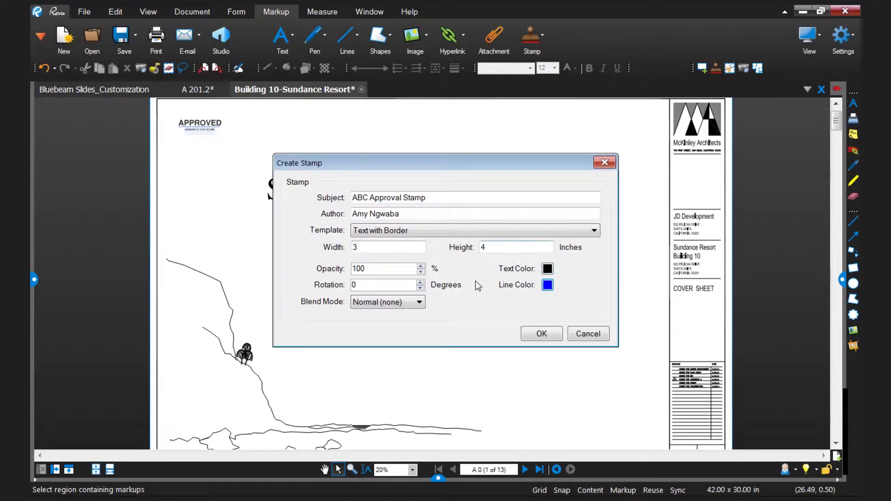
pyautogui.click(538, 336)
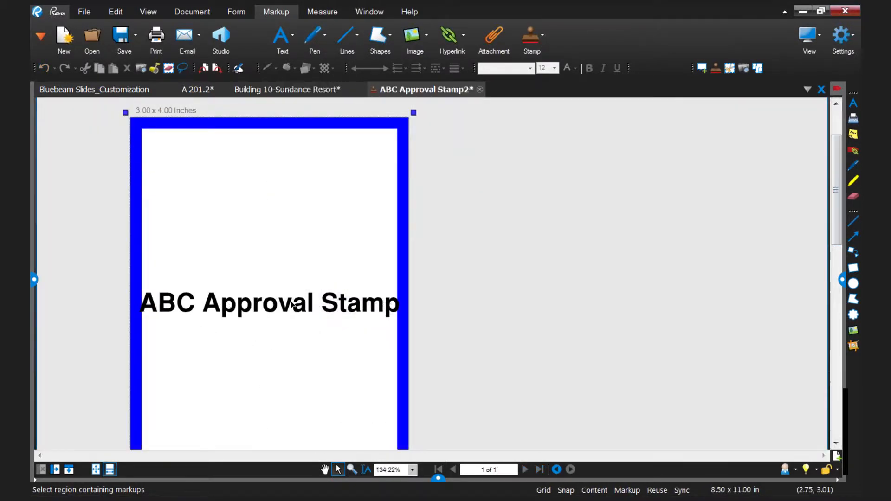
# Change the stamp's text to ABC Company and move it up just below the top border
pyautogui.moveTo(203, 304); pyautogui.dragTo(329, 305)
pyautogui.click(329, 304)
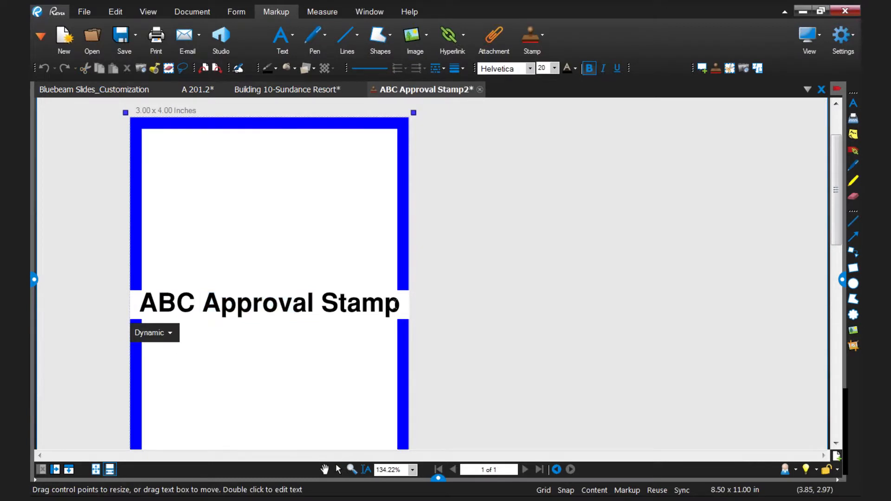
pyautogui.moveTo(400, 305); pyautogui.dragTo(207, 288)
pyautogui.write('Company')
pyautogui.press('Escape')
pyautogui.moveTo(274, 309); pyautogui.dragTo(278, 168)
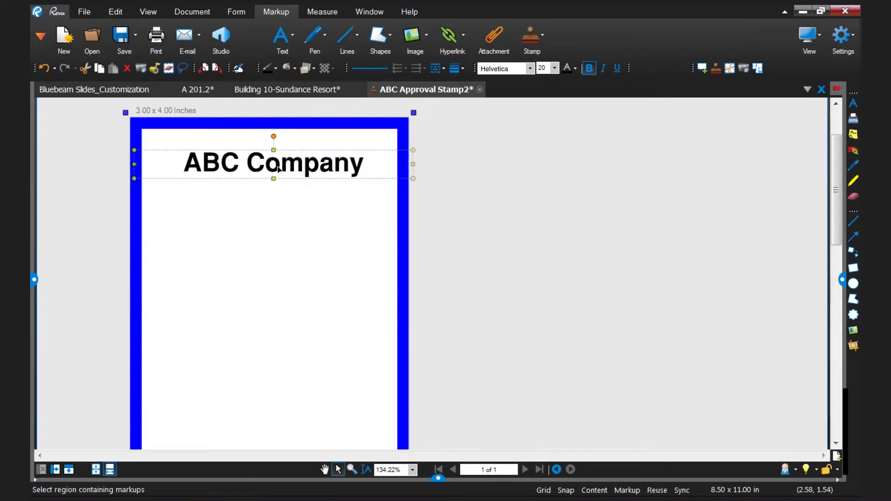
# Edit the stamp's text box and add blank lines below ABC Company
pyautogui.doubleClick(366, 167)
pyautogui.press('Return')
pyautogui.press('Return')
pyautogui.press('BackSpace')
pyautogui.press('BackSpace')
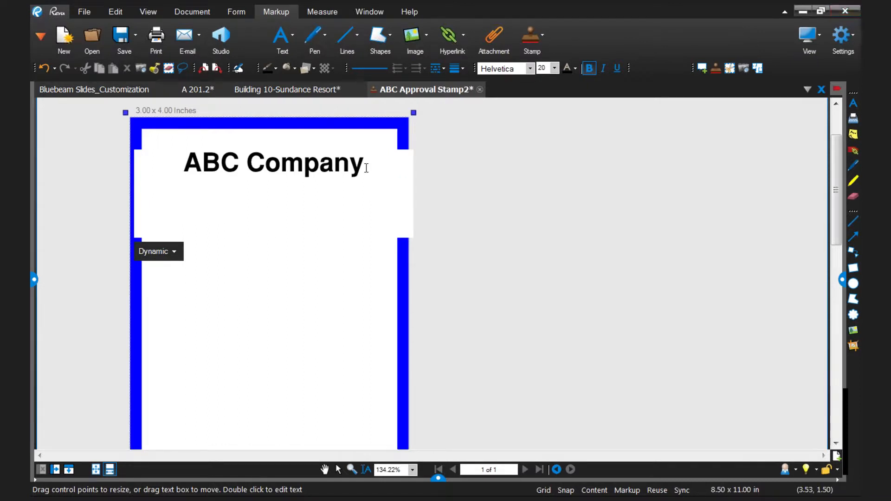
# Switch to Word, copy the review disclaimer with the project name and number lines, and paste it below ABC Company in the Revu stamp
pyautogui.hotkey('alt', 'Tab')
pyautogui.hotkey('alt', 'Tab')
pyautogui.hotkey('alt', 'Tab')
pyautogui.doubleClick(333, 217)
pyautogui.moveTo(355, 218); pyautogui.dragTo(391, 333)
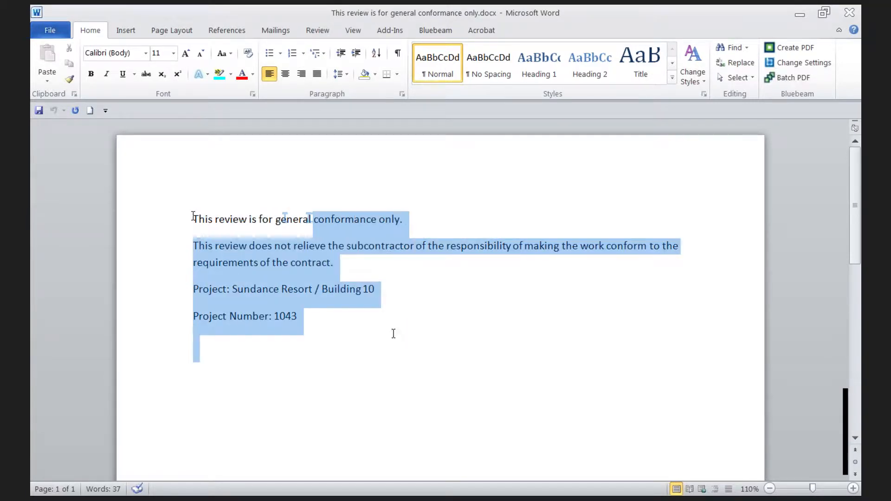
pyautogui.rightClick(295, 243)
pyautogui.click(324, 268)
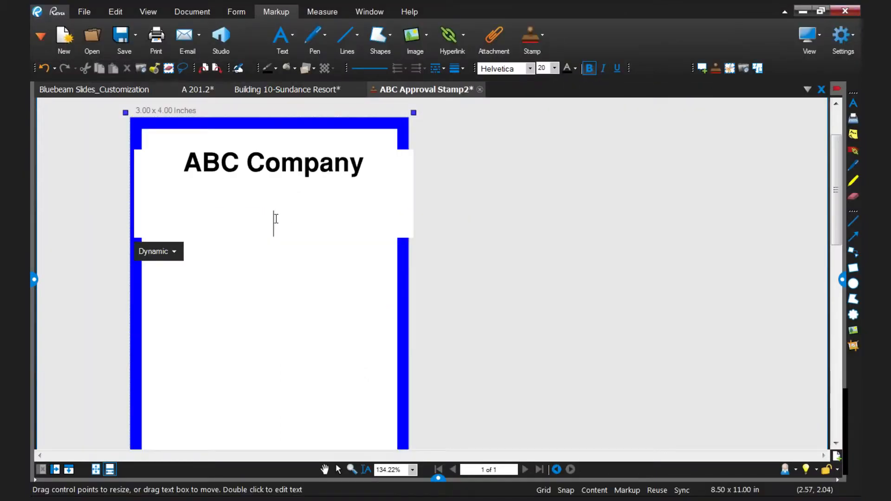
pyautogui.rightClick(275, 215)
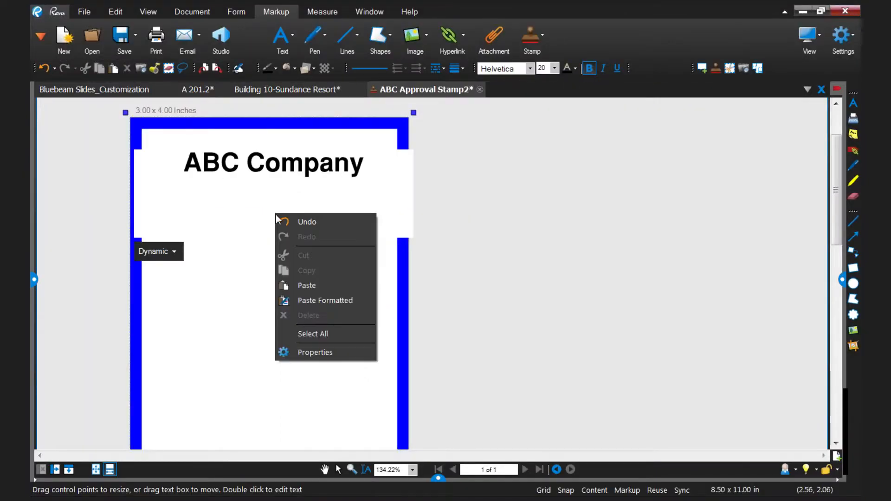
pyautogui.click(303, 284)
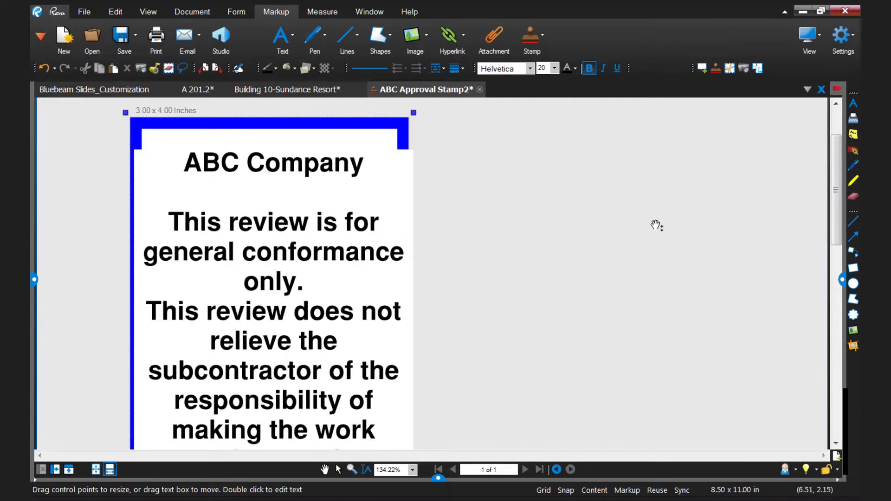
# Set the two review disclaimer sentences to font size 7 and remove their bold formatting
pyautogui.moveTo(165, 220); pyautogui.dragTo(392, 436)
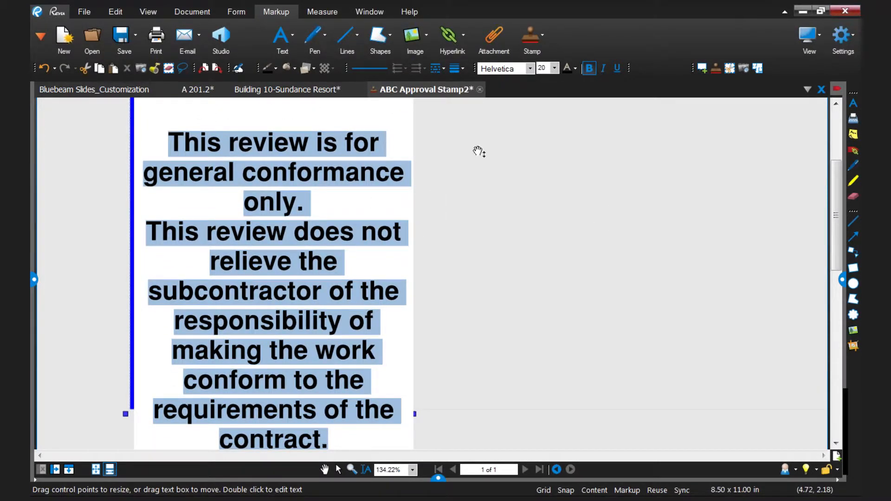
pyautogui.click(555, 68)
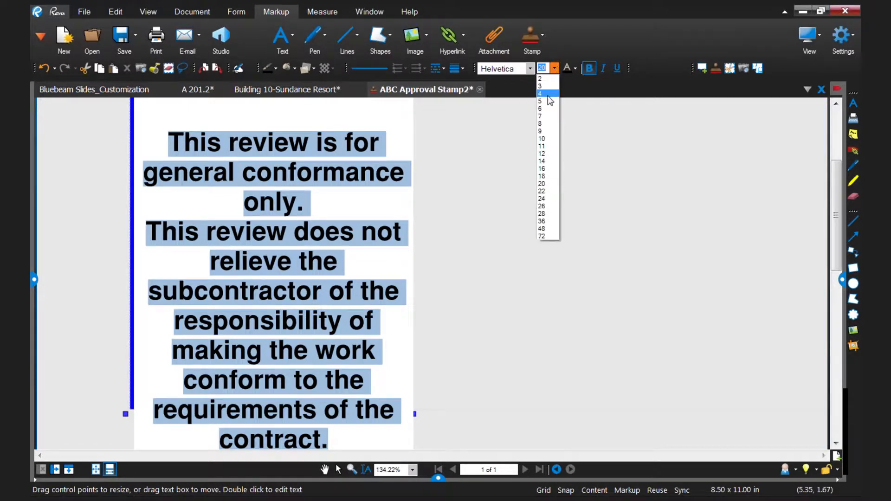
pyautogui.click(548, 116)
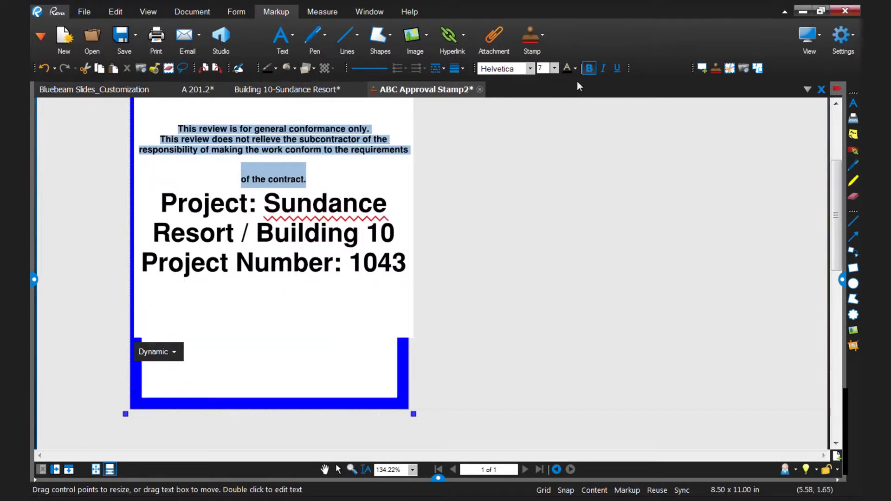
pyautogui.click(589, 68)
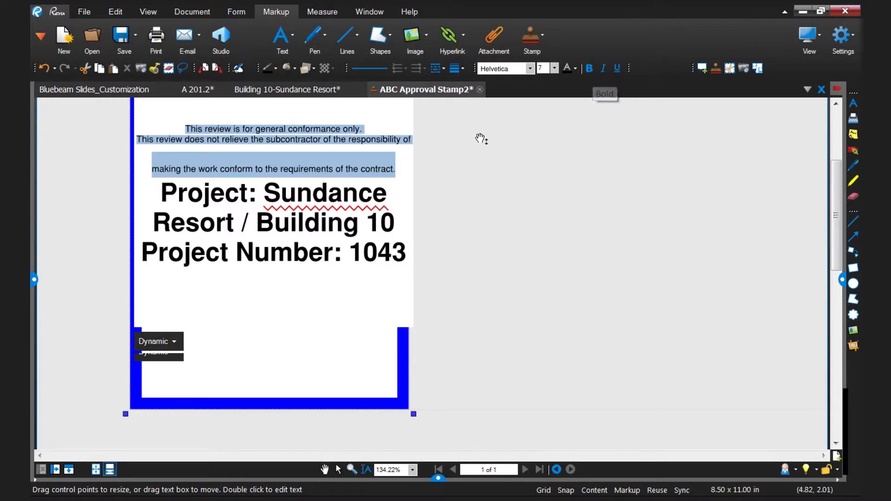
pyautogui.click(415, 149)
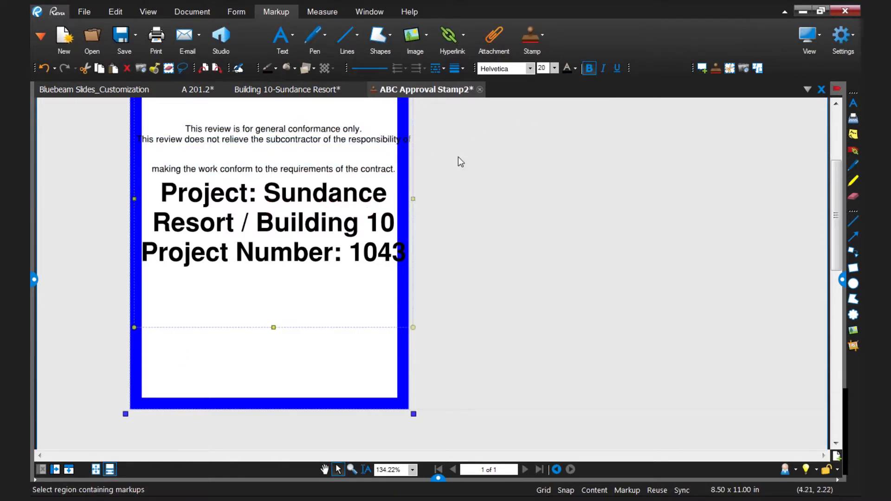
# Set the Project and Project Number lines in the stamp to font size 10
pyautogui.moveTo(837, 200); pyautogui.dragTo(837, 170)
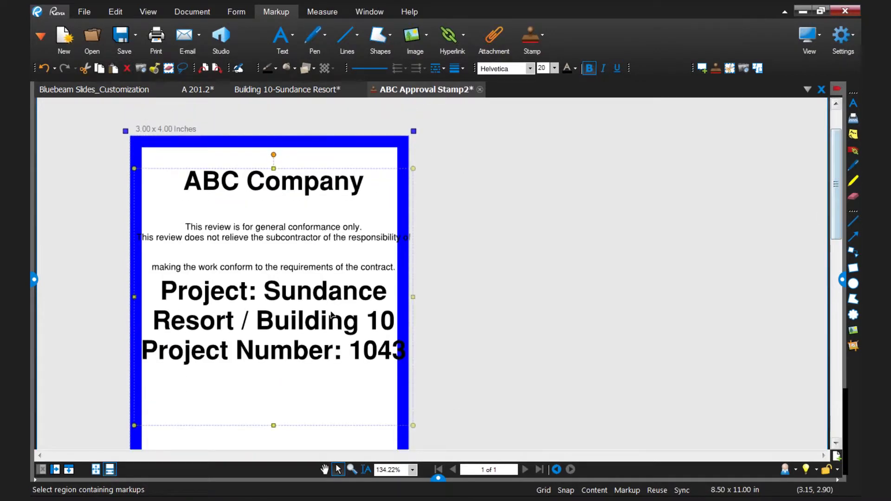
pyautogui.doubleClick(302, 321)
pyautogui.click(166, 284)
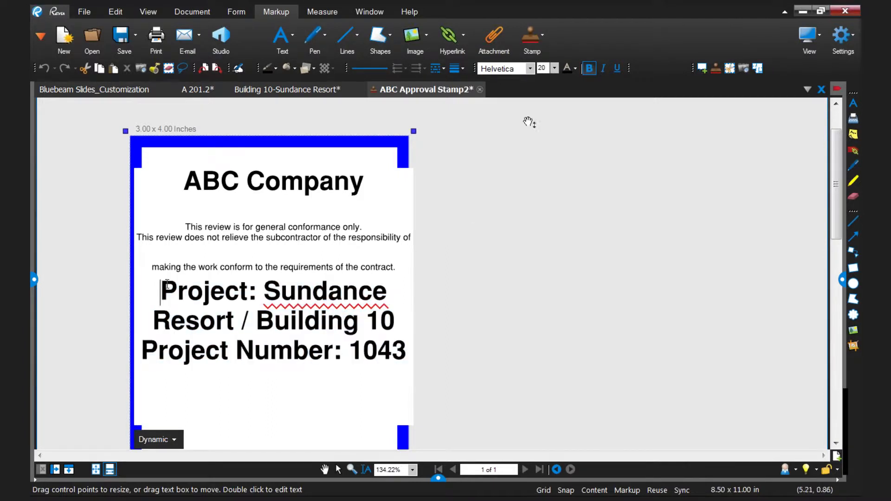
pyautogui.click(554, 69)
pyautogui.click(544, 140)
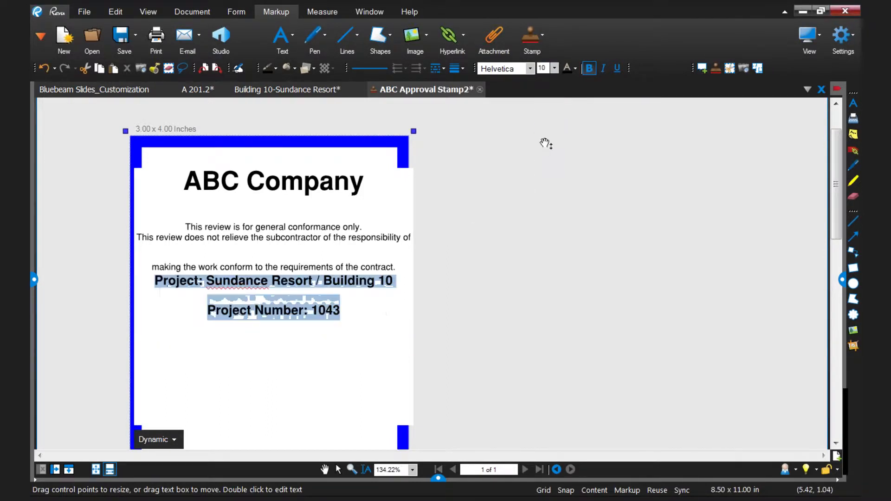
pyautogui.click(314, 227)
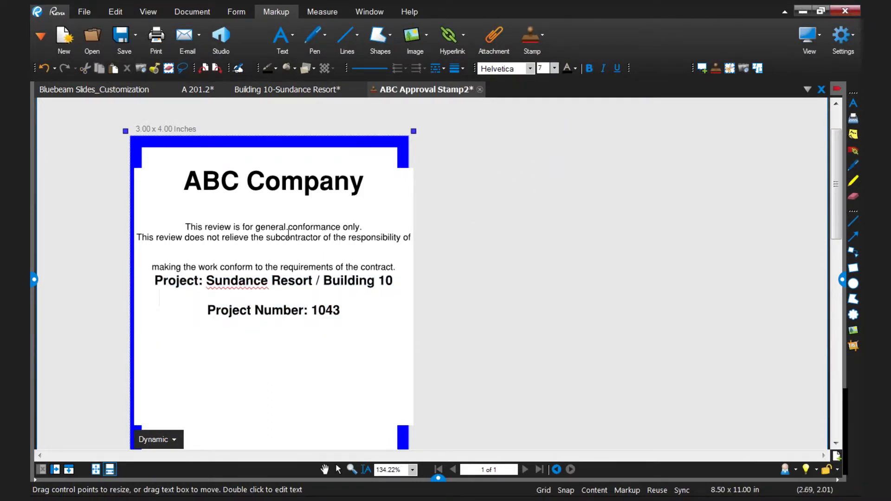
# Narrow the stamp's text box from both sides so it fits inside the blue border
pyautogui.click(137, 254)
pyautogui.click(103, 247)
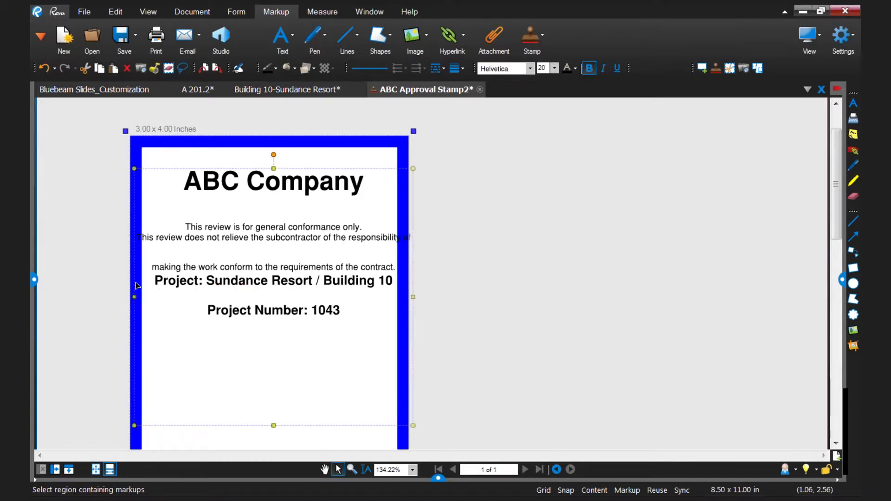
pyautogui.moveTo(135, 297); pyautogui.dragTo(145, 300)
pyautogui.moveTo(414, 297); pyautogui.dragTo(400, 303)
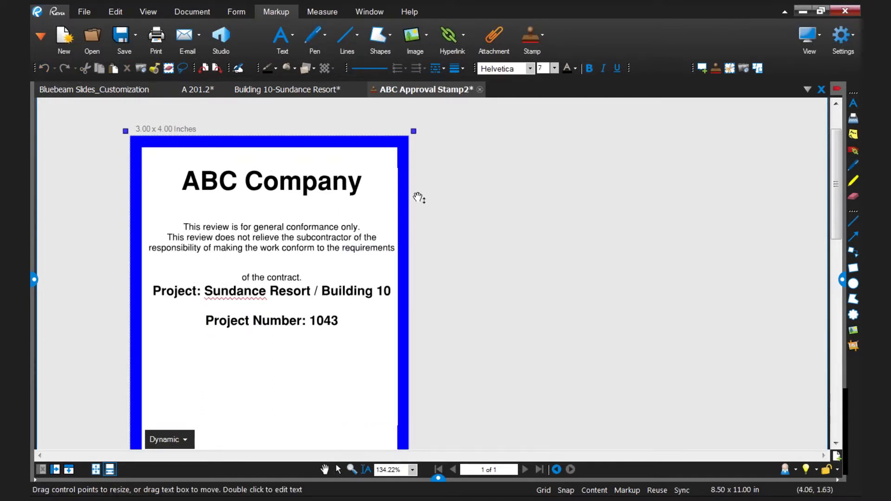
pyautogui.click(387, 250)
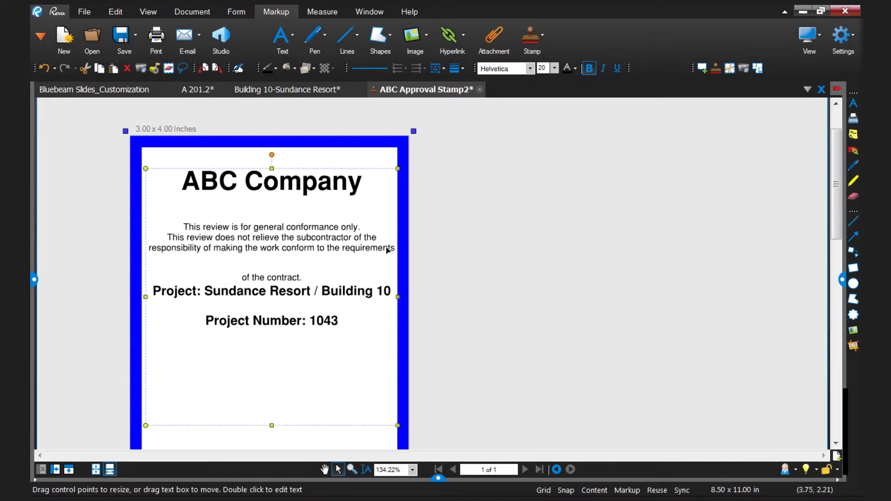
# Delete the words "of the contract." from the end of the review disclaimer
pyautogui.doubleClick(229, 268)
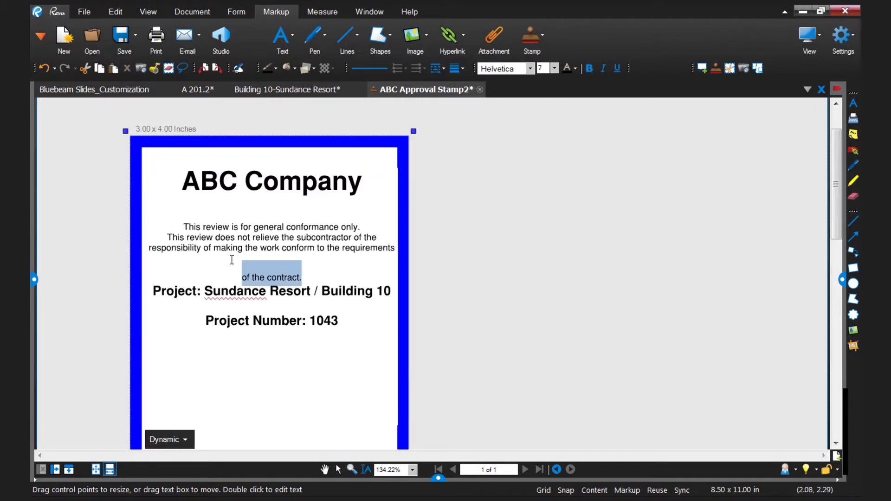
pyautogui.press('BackSpace')
pyautogui.click(291, 279)
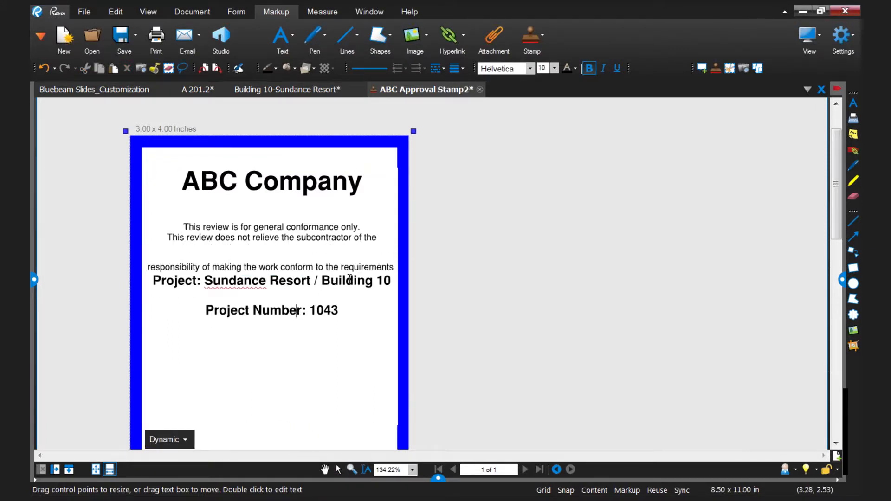
pyautogui.hotkey('ctrl', 'z')
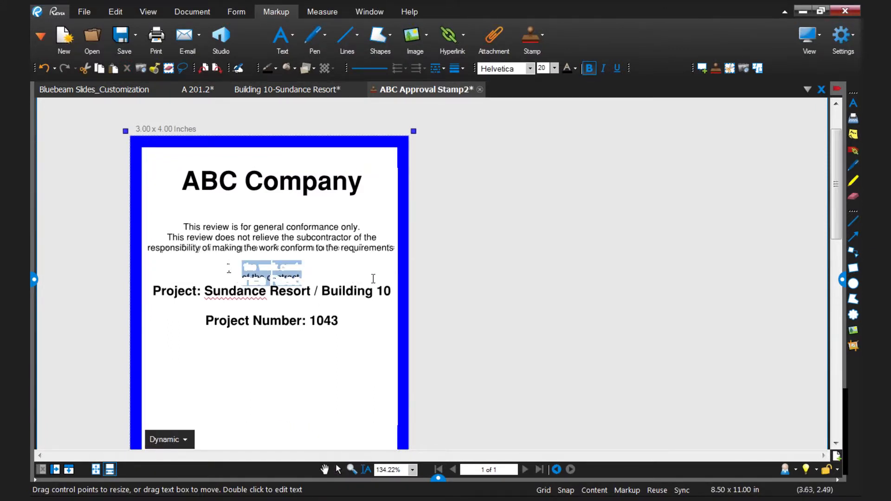
pyautogui.press('Delete')
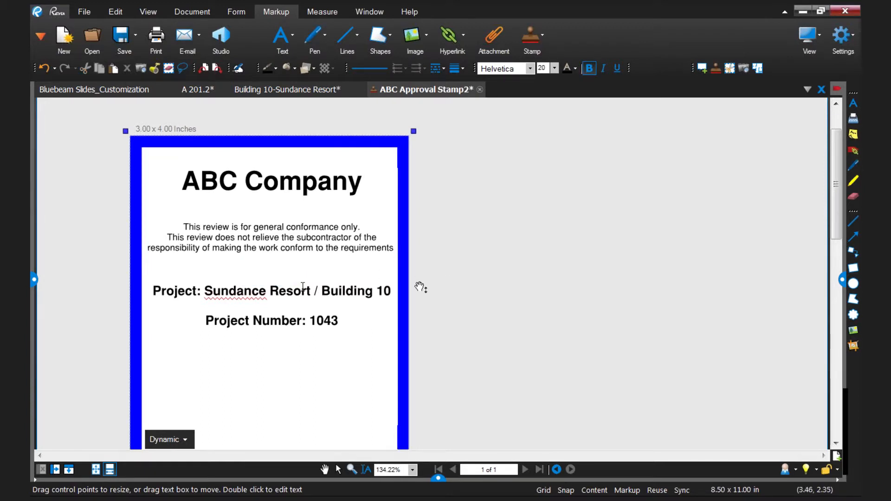
pyautogui.click(419, 288)
# Add an "Approved by:" line below the project number and set its font size to 11
pyautogui.doubleClick(302, 287)
pyautogui.click(238, 411)
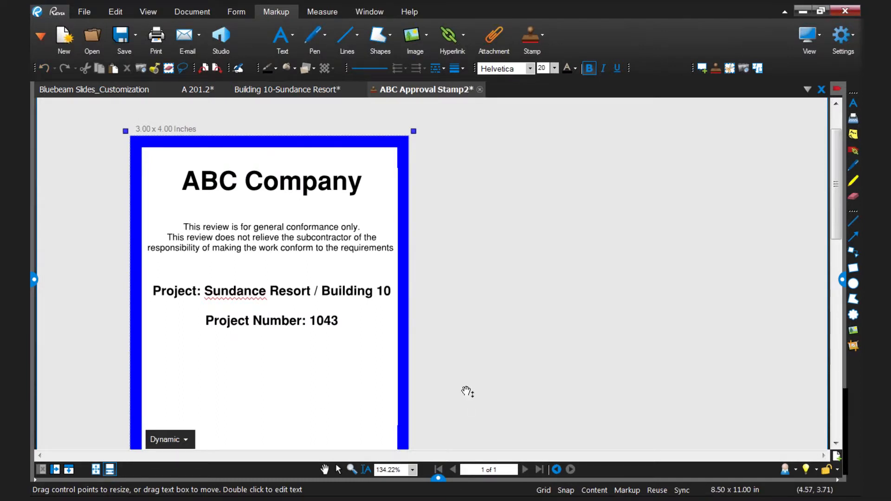
pyautogui.write('Approve')
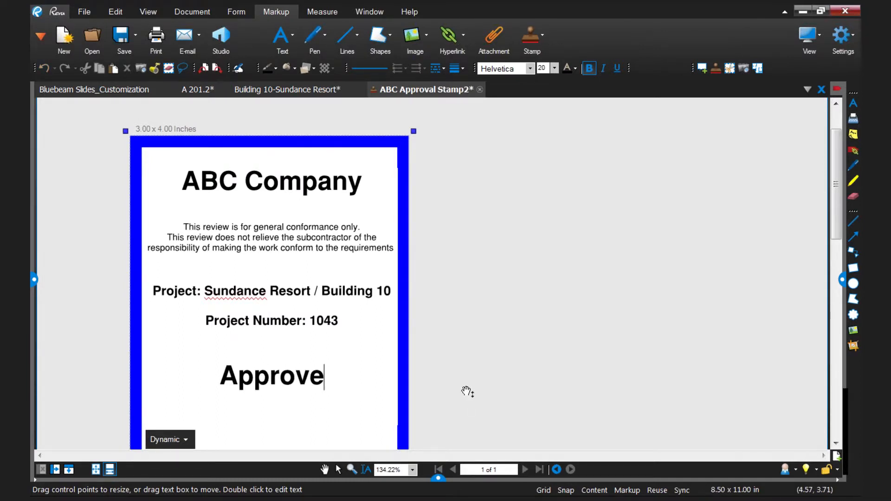
pyautogui.write('d by;')
pyautogui.press('BackSpace')
pyautogui.write(':')
pyautogui.press('Home')
pyautogui.hotkey('ctrl', 'shift', 'Right')
pyautogui.hotkey('ctrl', 'shift', 'Right')
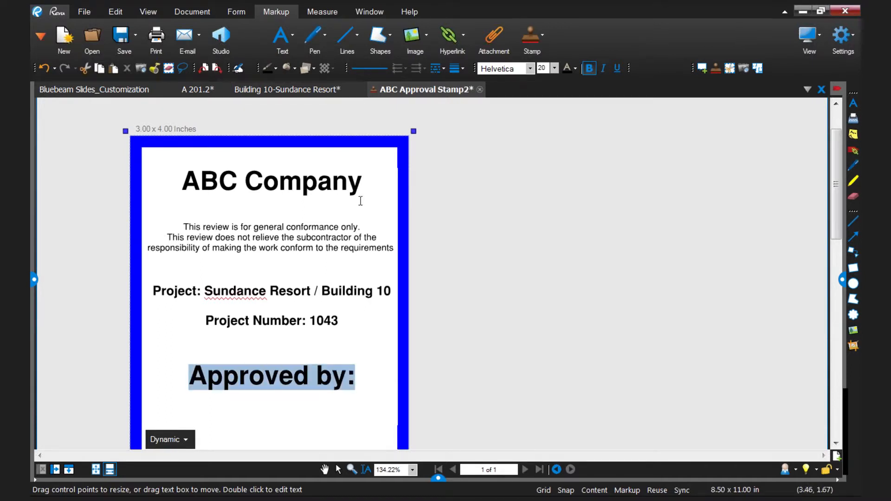
pyautogui.click(554, 68)
pyautogui.click(541, 146)
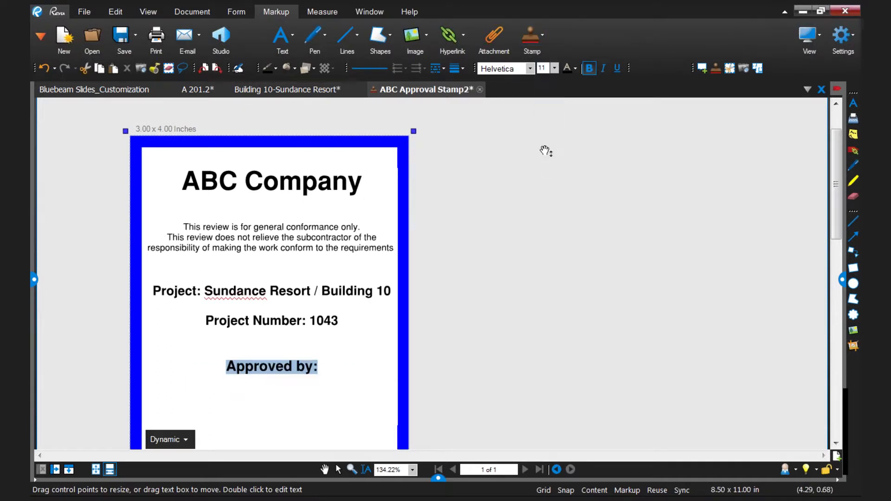
# Replace the "Approved by:" text with the dynamic User field
pyautogui.click(186, 439)
pyautogui.click(188, 439)
pyautogui.click(220, 378)
# Put the label "Approved by:" in front of the User field and set that line's font size to 12
pyautogui.write('Approval by')
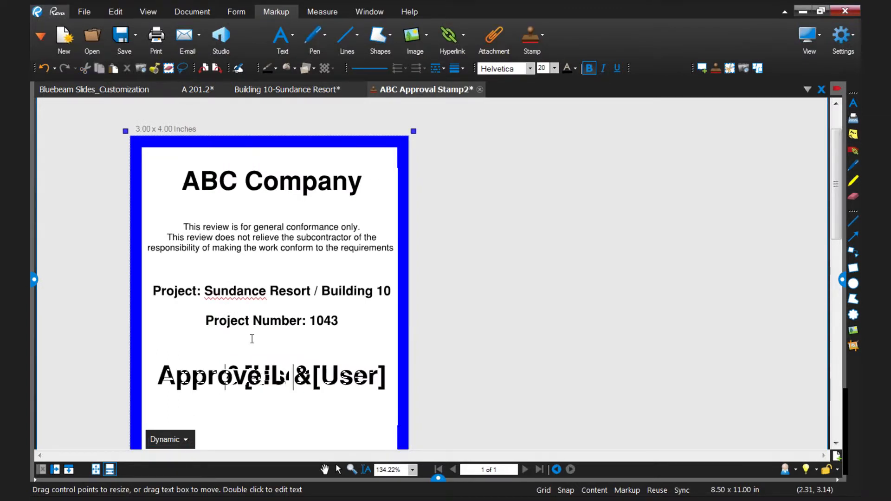
pyautogui.press('BackSpace')
pyautogui.press('BackSpace')
pyautogui.press('BackSpace')
pyautogui.press('BackSpace')
pyautogui.write('d by')
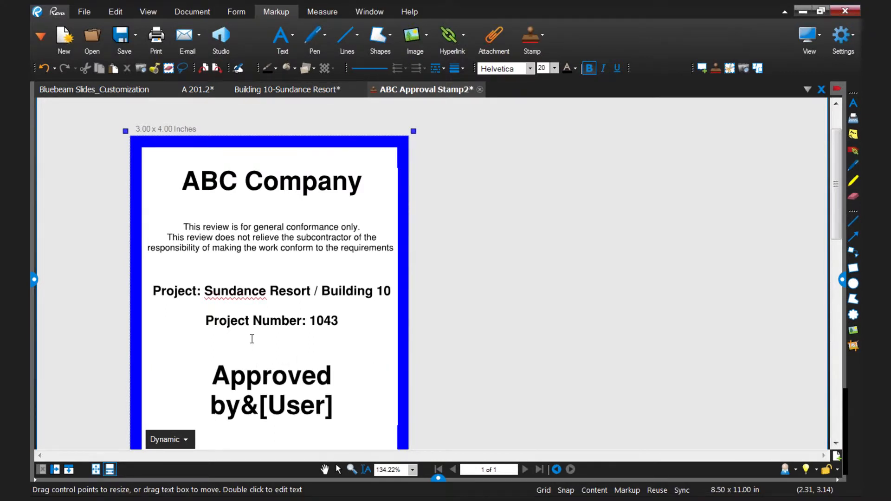
pyautogui.write(':')
pyautogui.press('BackSpace')
pyautogui.press('BackSpace')
pyautogui.press('BackSpace')
pyautogui.press('BackSpace')
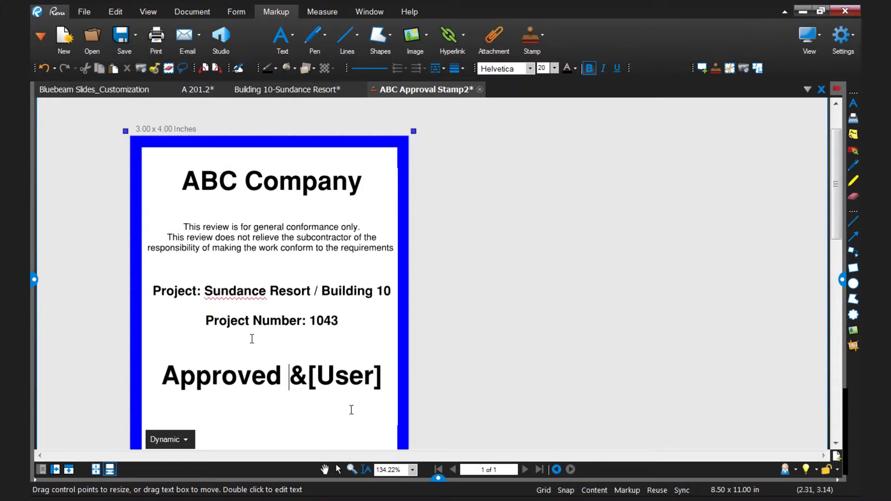
pyautogui.click(555, 68)
pyautogui.click(546, 152)
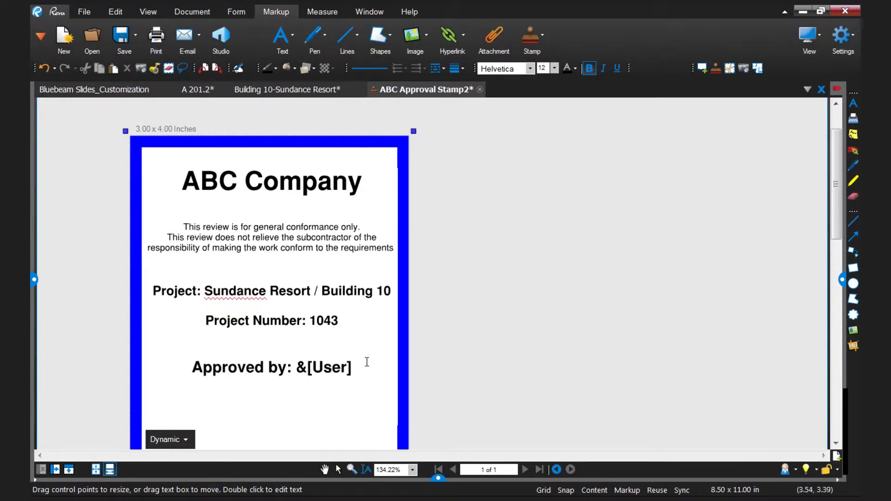
# Insert the dynamic Date field on the line below the approver and label it "Date:"
pyautogui.click(367, 362)
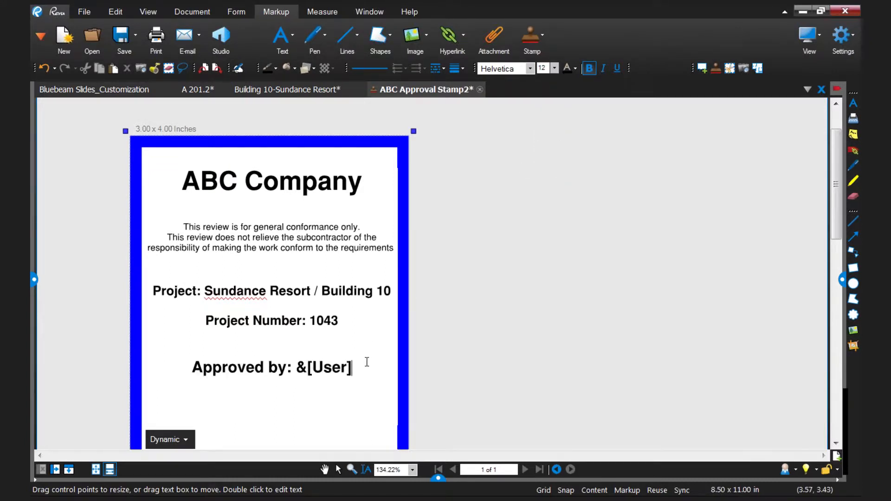
pyautogui.click(183, 440)
pyautogui.click(175, 370)
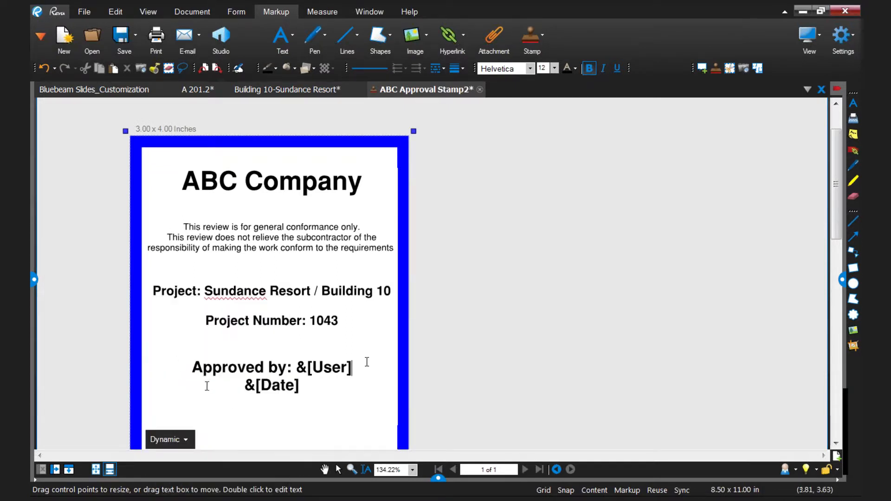
pyautogui.click(242, 387)
pyautogui.write('Date:')
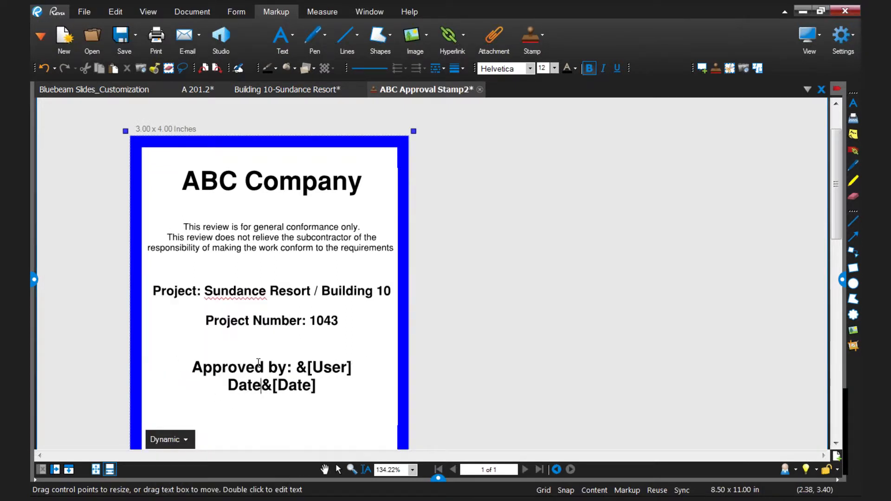
pyautogui.press('BackSpace')
pyautogui.press('BackSpace')
pyautogui.press('BackSpace')
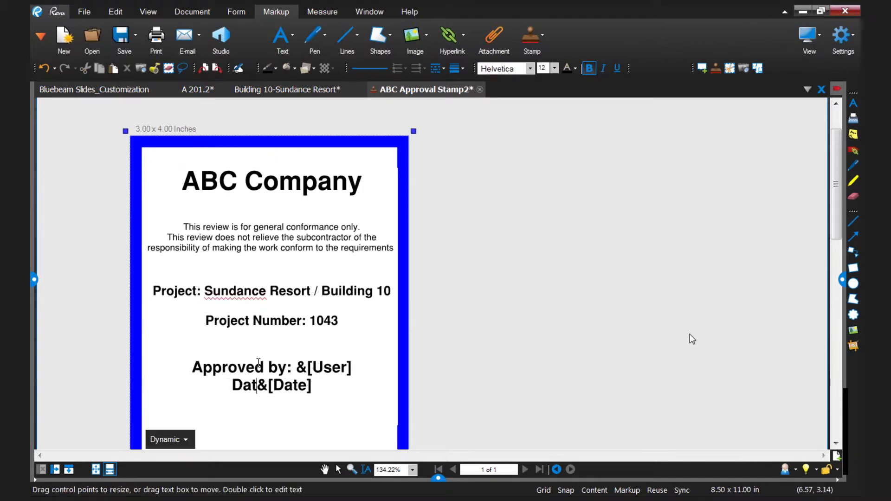
# Raise the bottom edges of the text box and the blue border closer to the date line
pyautogui.moveTo(839, 212); pyautogui.dragTo(842, 239)
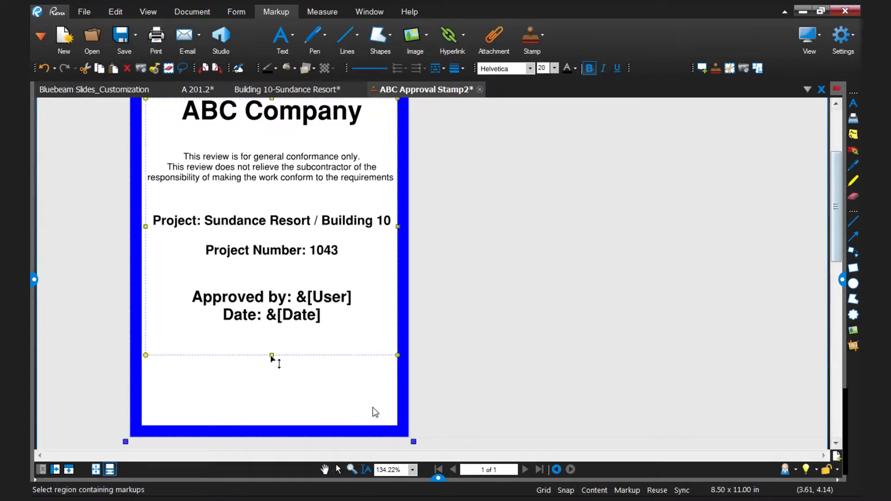
pyautogui.moveTo(272, 355); pyautogui.dragTo(272, 335)
pyautogui.click(283, 429)
pyautogui.moveTo(281, 428); pyautogui.dragTo(280, 398)
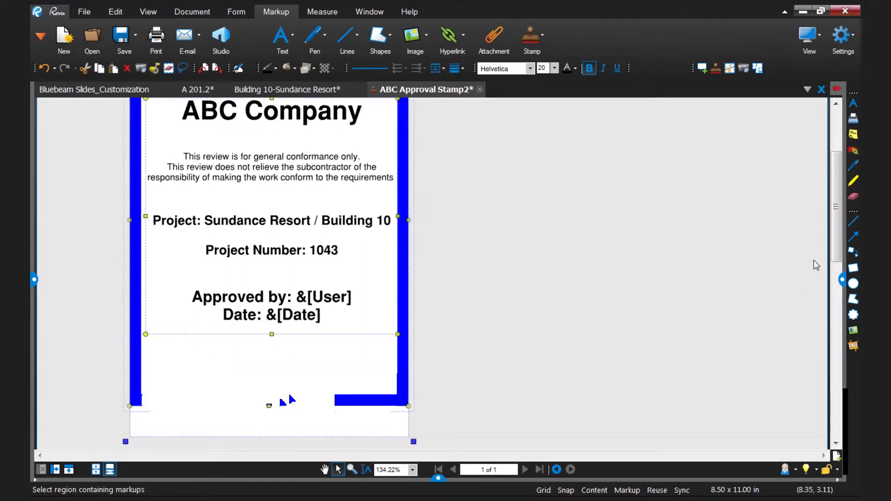
# Shrink the stamp page and the blue border to fit closely around the text, making the page about 3.01 x 3.03 inches
pyautogui.moveTo(838, 244); pyautogui.dragTo(837, 209)
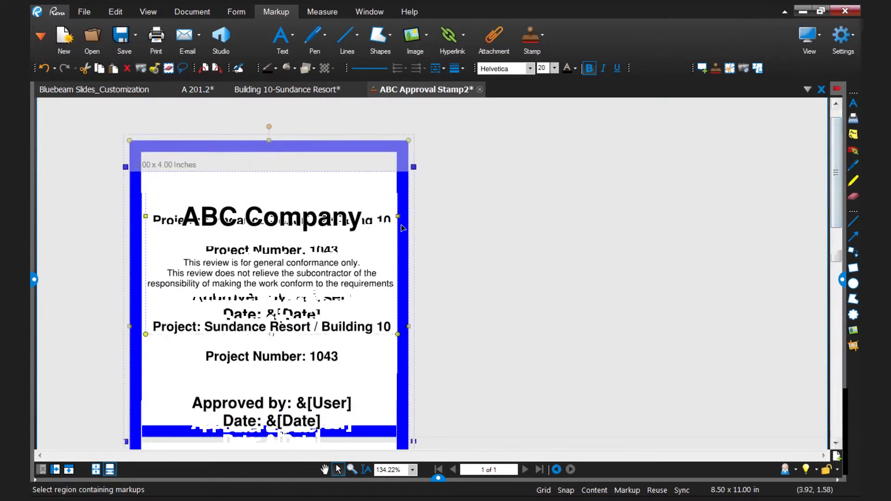
pyautogui.moveTo(837, 215); pyautogui.dragTo(837, 290)
pyautogui.moveTo(409, 303); pyautogui.dragTo(413, 226)
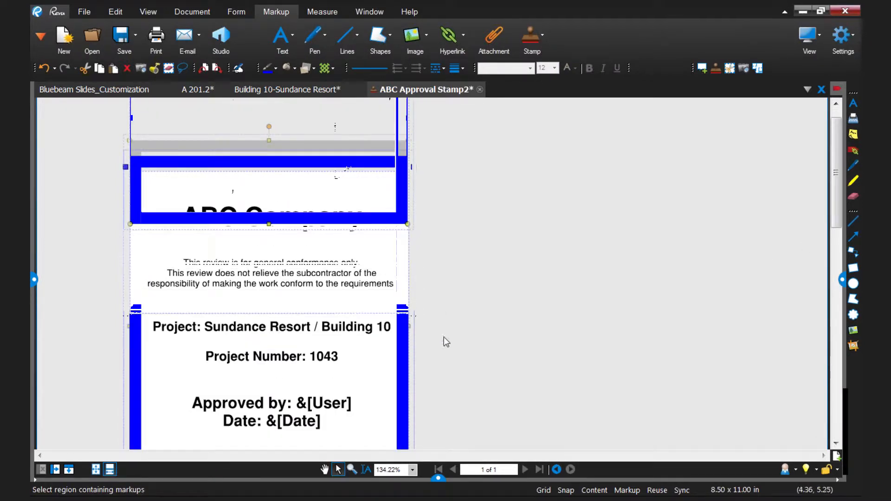
pyautogui.moveTo(412, 319); pyautogui.dragTo(413, 228)
pyautogui.doubleClick(398, 220)
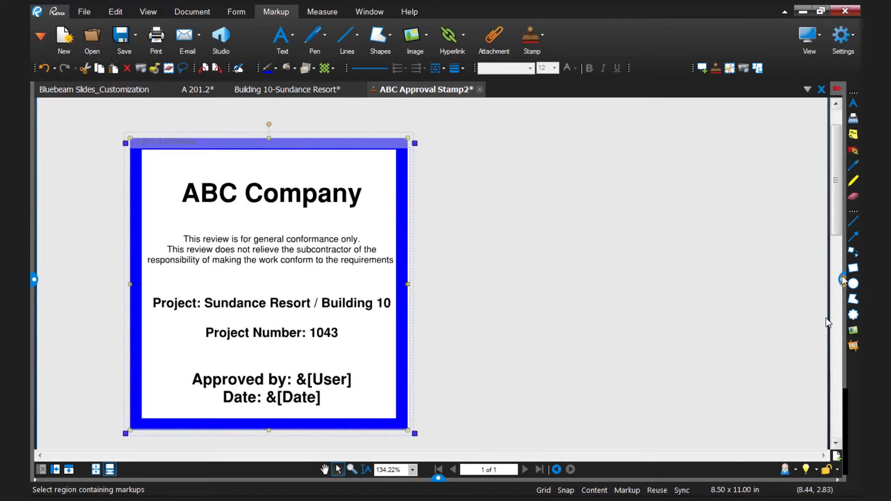
# Change the border rectangle's color to black, set its line width to 3.00 and lower its top edge to inside the stamp page
pyautogui.click(842, 280)
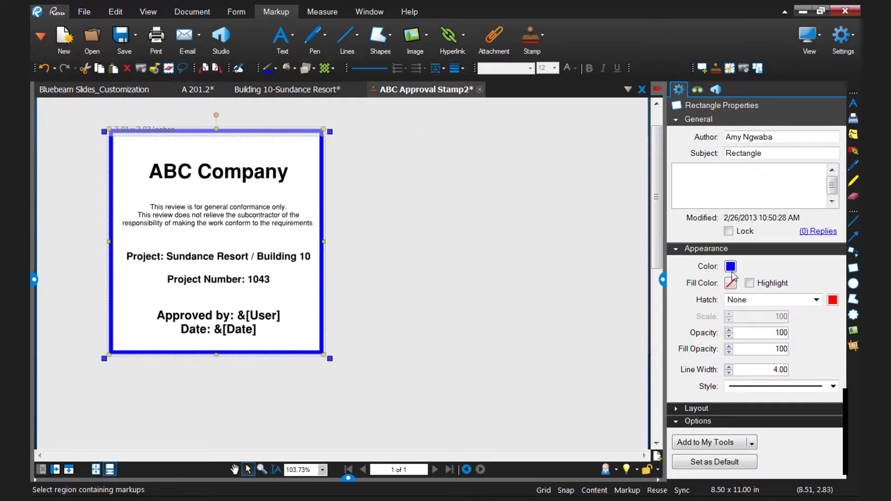
pyautogui.click(731, 269)
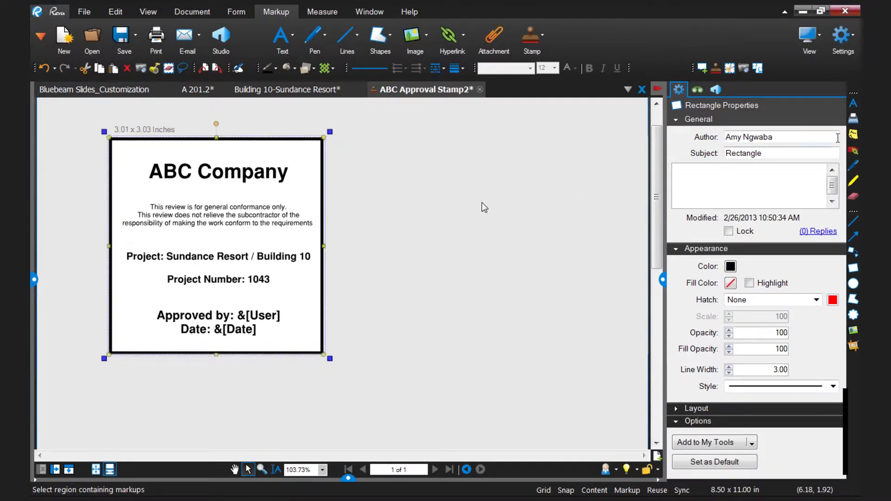
# Add a text box reading "APPROVED" across the middle of the stamp, over the disclaimer and project lines
pyautogui.click(854, 104)
pyautogui.moveTo(144, 220); pyautogui.dragTo(303, 264)
pyautogui.write('APPROVE')
pyautogui.click(388, 273)
# Set the "APPROVED" text to font size 24 and make it bold
pyautogui.doubleClick(226, 235)
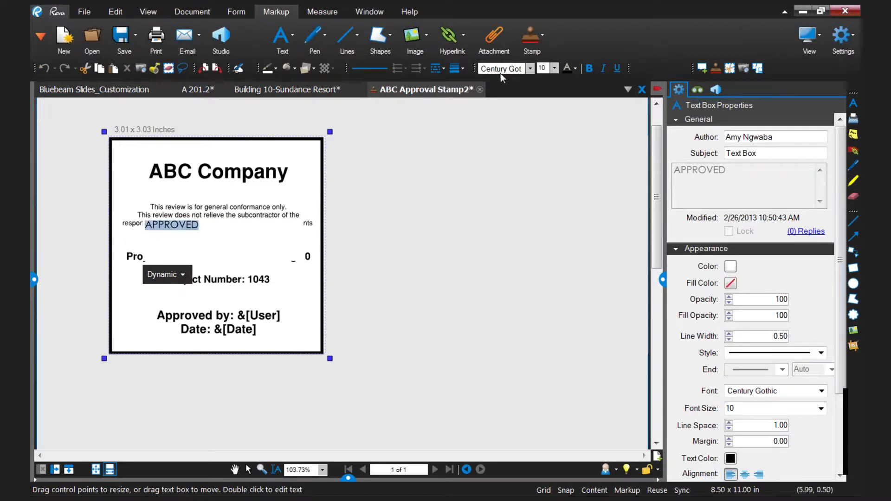
pyautogui.click(554, 68)
pyautogui.click(543, 186)
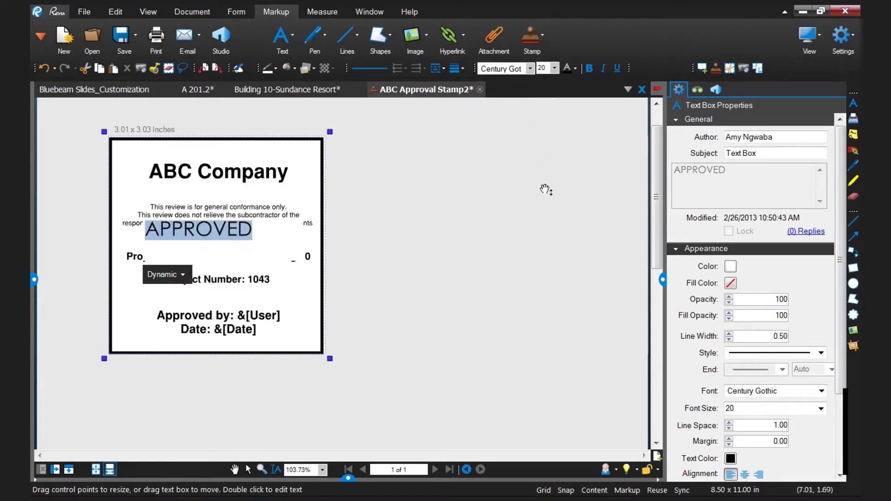
pyautogui.click(555, 68)
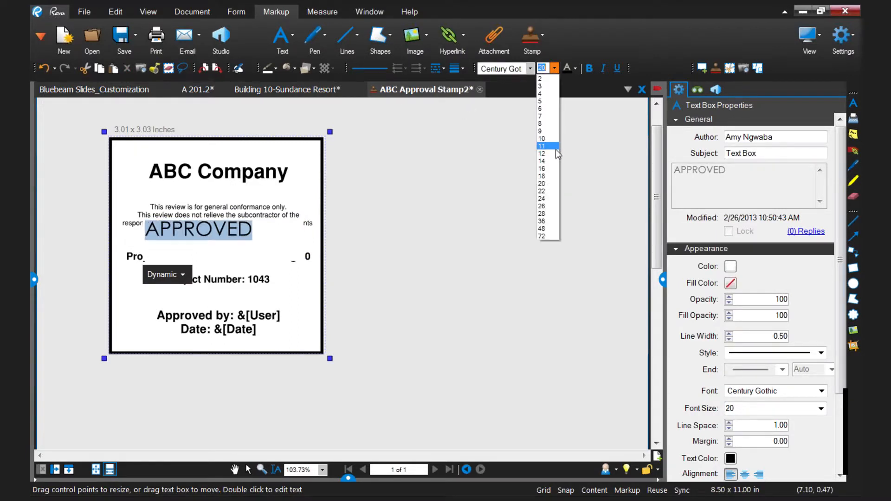
pyautogui.click(543, 199)
pyautogui.click(588, 70)
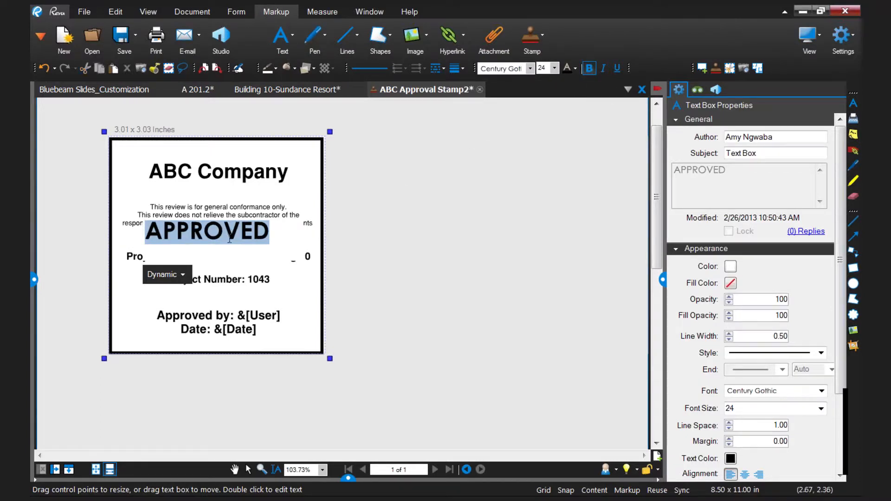
pyautogui.click(360, 242)
# Rotate the "APPROVED" text diagonally so it rises across the stamp, and reduce its opacity to 30
pyautogui.click(236, 224)
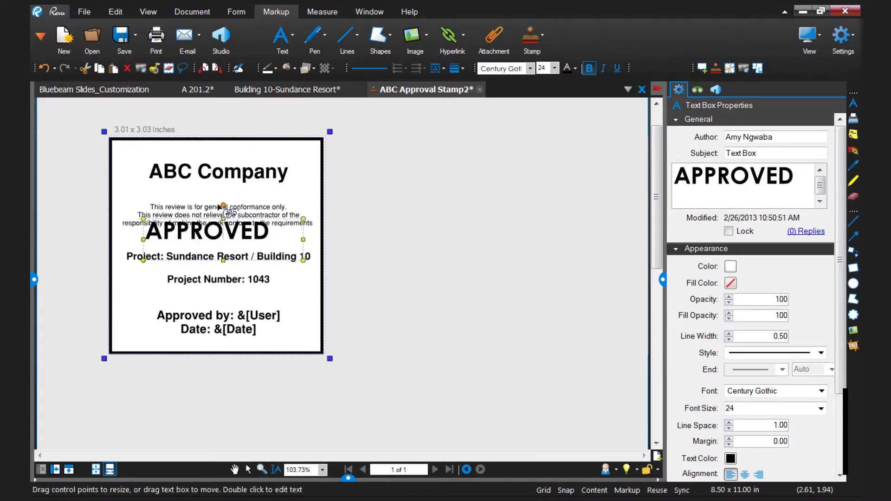
pyautogui.moveTo(223, 205); pyautogui.dragTo(210, 243)
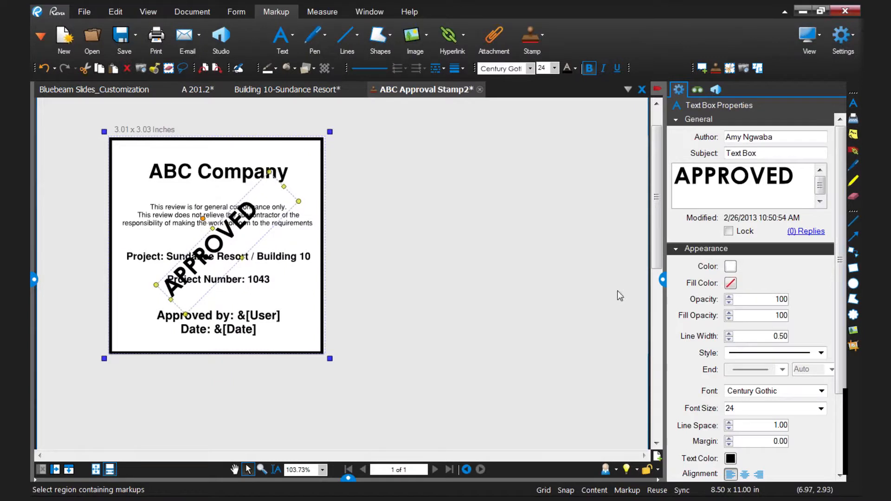
pyautogui.click(729, 302)
pyautogui.click(729, 302)
pyautogui.click(729, 302)
pyautogui.click(730, 303)
pyautogui.click(730, 302)
pyautogui.click(730, 302)
pyautogui.click(729, 303)
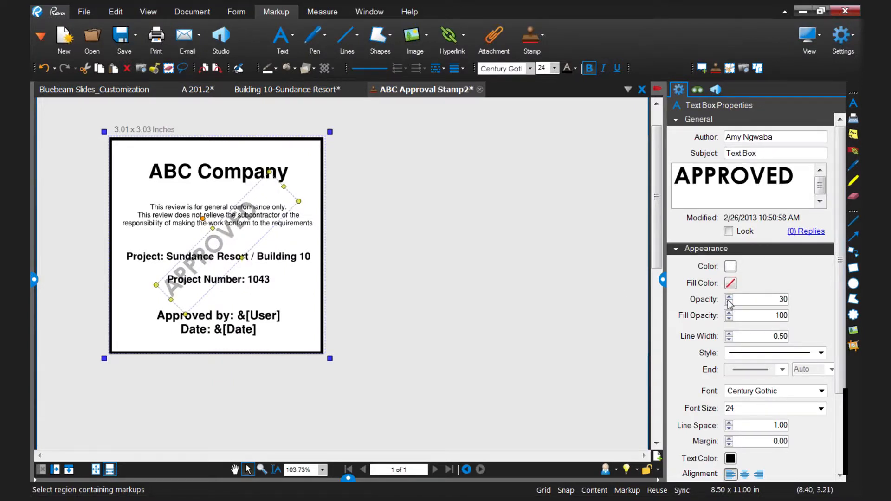
pyautogui.click(453, 250)
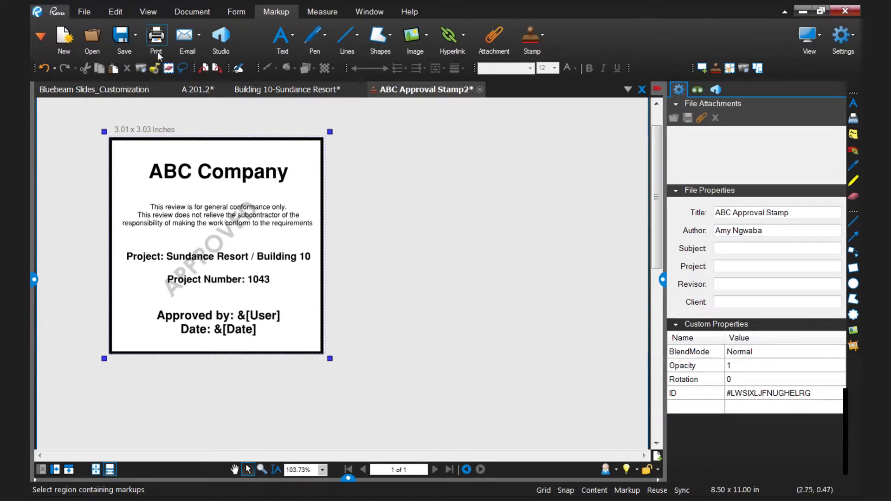
# Save the stamp as ABC Approval Stamp2.pdf in the Bluebeam Revu Stamps folder
pyautogui.click(136, 38)
pyautogui.click(147, 55)
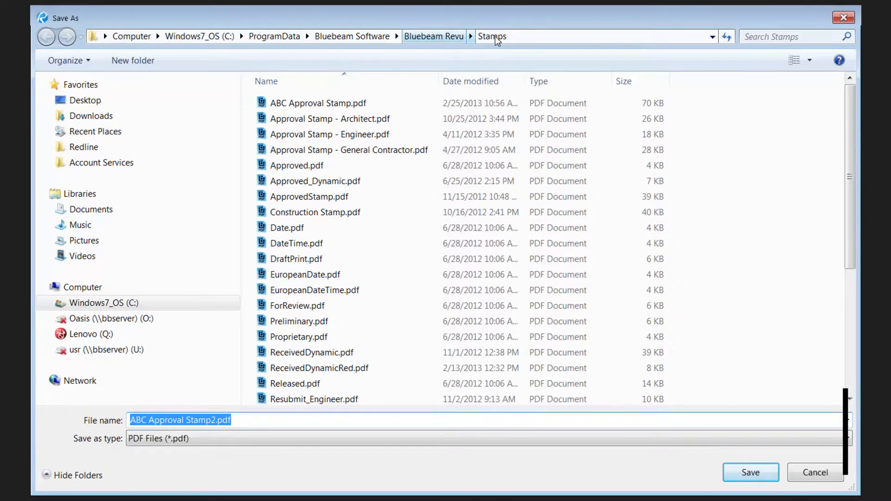
pyautogui.click(757, 473)
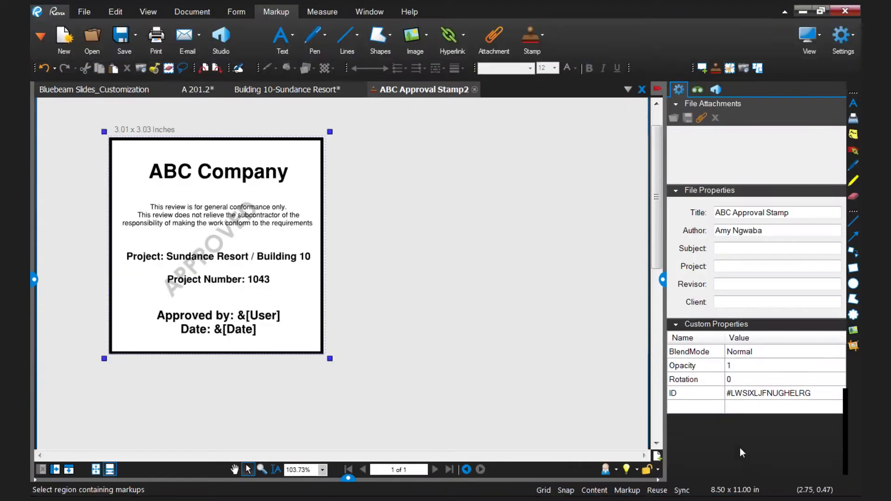
# Place the ABC Approval Stamp.pdf stamp in the cover sheet title block of Building 10-Sundance Resort, above the JD Development entry
pyautogui.click(312, 97)
pyautogui.moveTo(523, 225); pyautogui.dragTo(391, 218)
pyautogui.moveTo(510, 226); pyautogui.dragTo(447, 224)
pyautogui.click(544, 37)
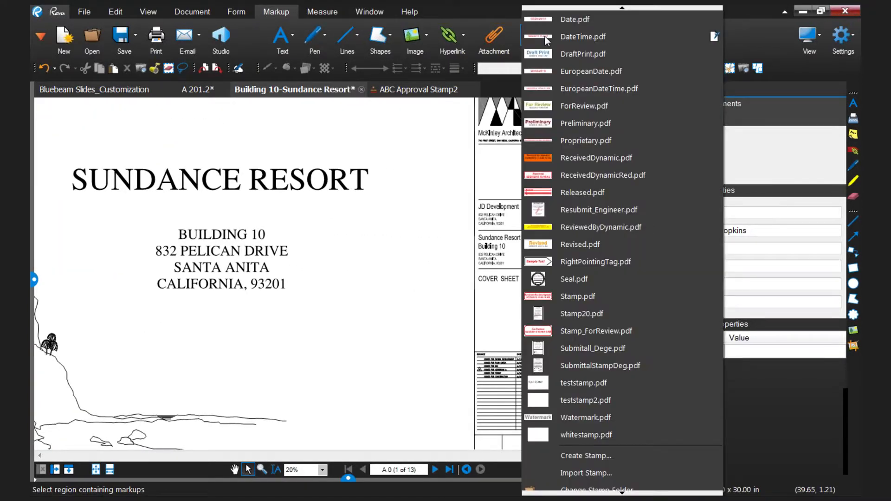
pyautogui.moveTo(631, 6)
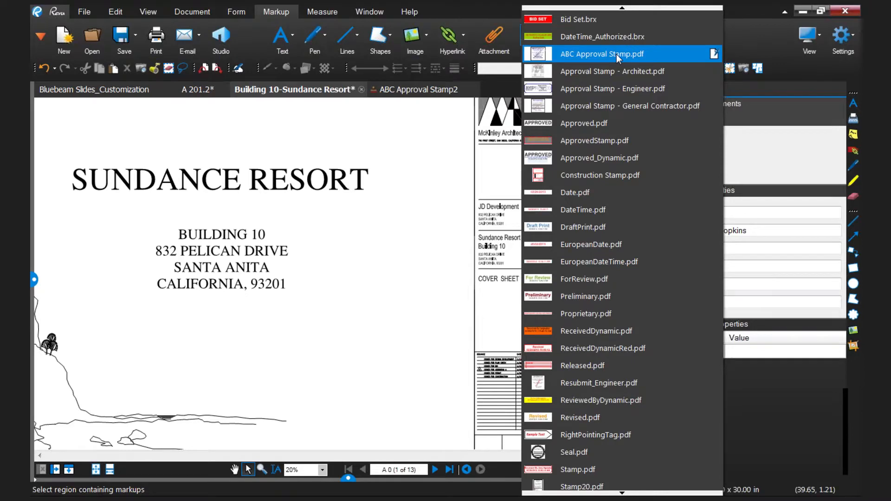
pyautogui.click(617, 54)
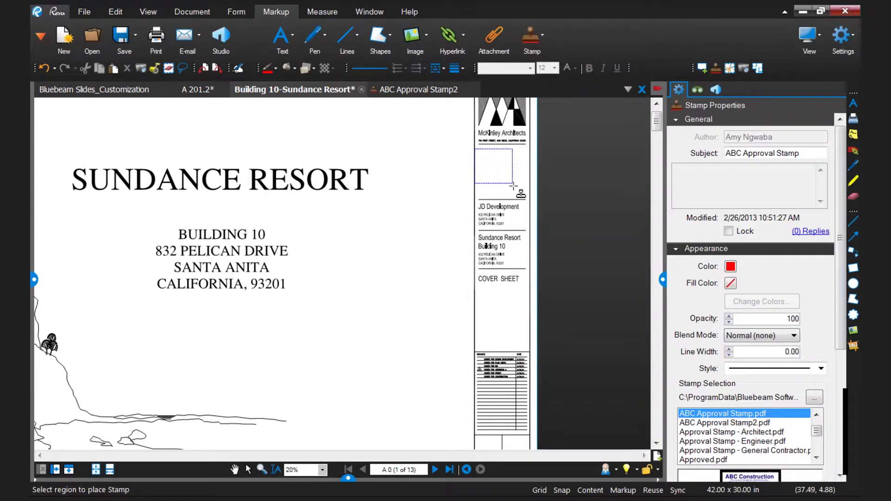
pyautogui.click(483, 157)
pyautogui.scroll(5, 512, 165)
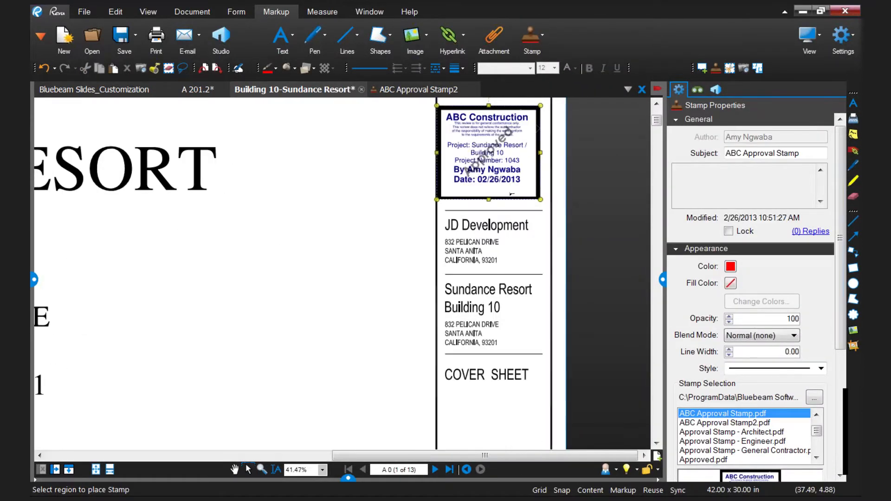
pyautogui.scroll(1, 561, 193)
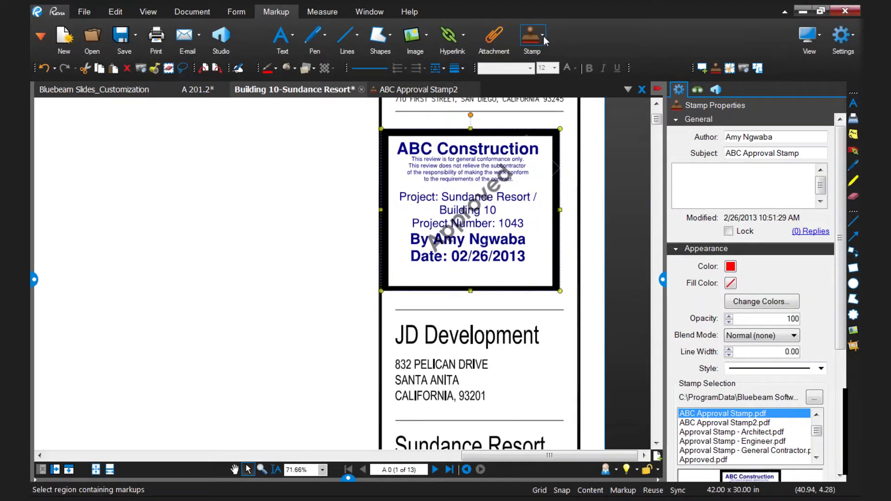
# Open ABC Approval Stamp2.pdf for editing from the list of available stamps
pyautogui.click(541, 36)
pyautogui.moveTo(620, 10)
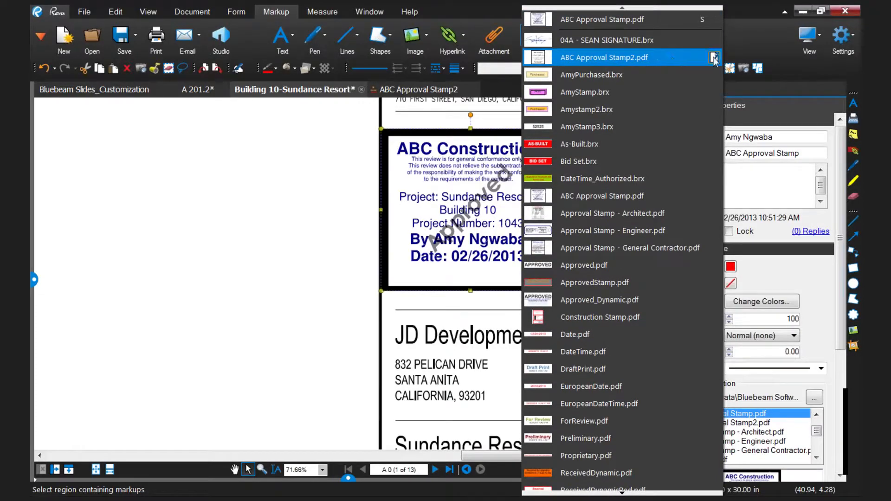
pyautogui.click(714, 58)
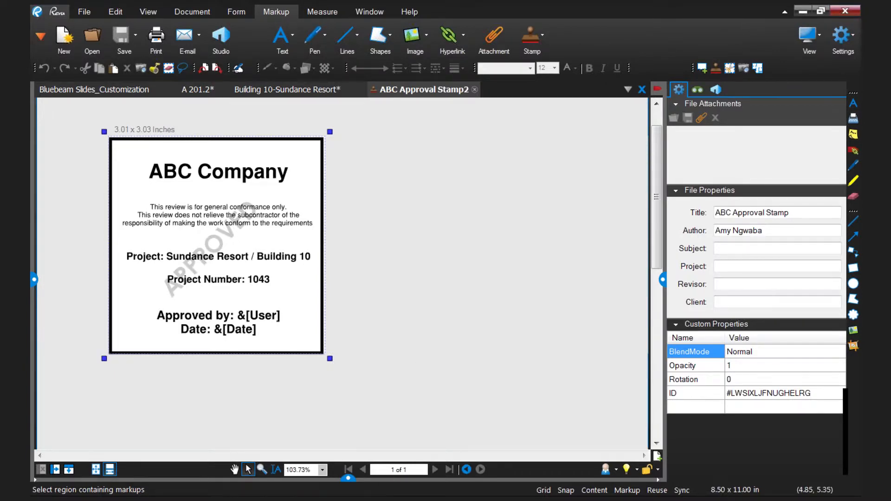
# Switch to the web browser and open the Bluebeam University page of the Bluebeam website
pyautogui.moveTo(373, 500)
pyautogui.click(366, 481)
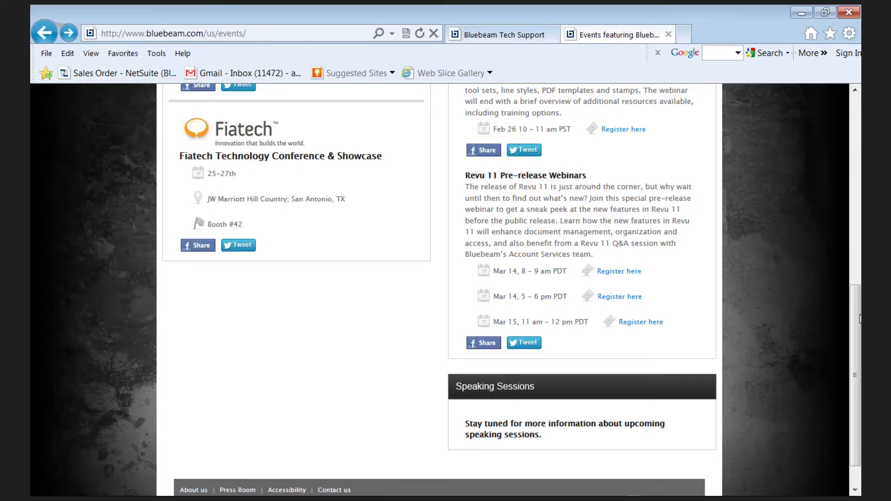
pyautogui.scroll(9, 491, 128)
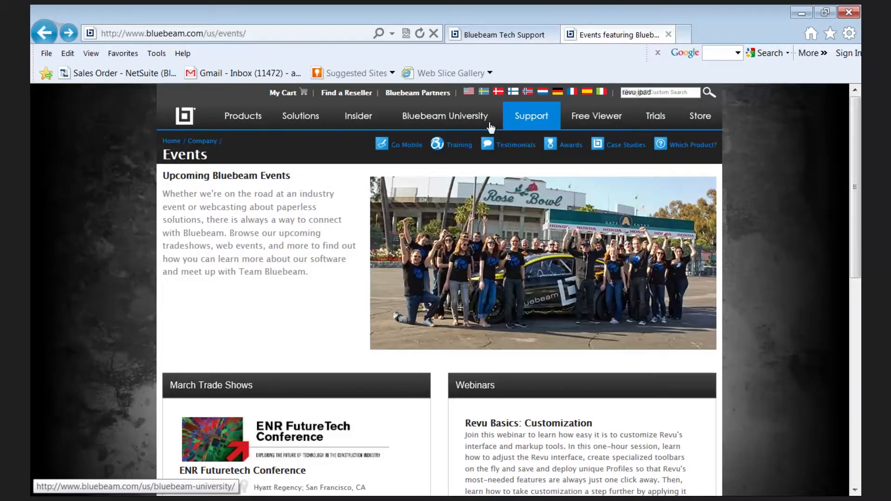
pyautogui.click(471, 123)
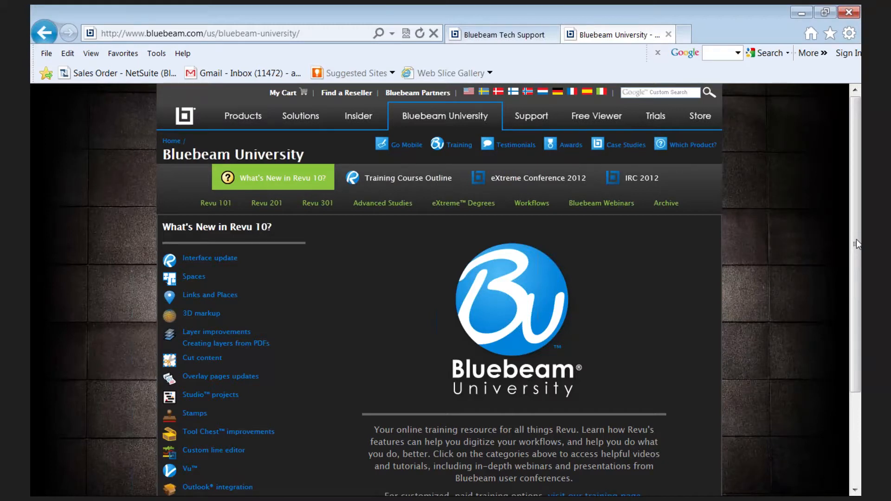
pyautogui.moveTo(857, 240); pyautogui.dragTo(857, 244)
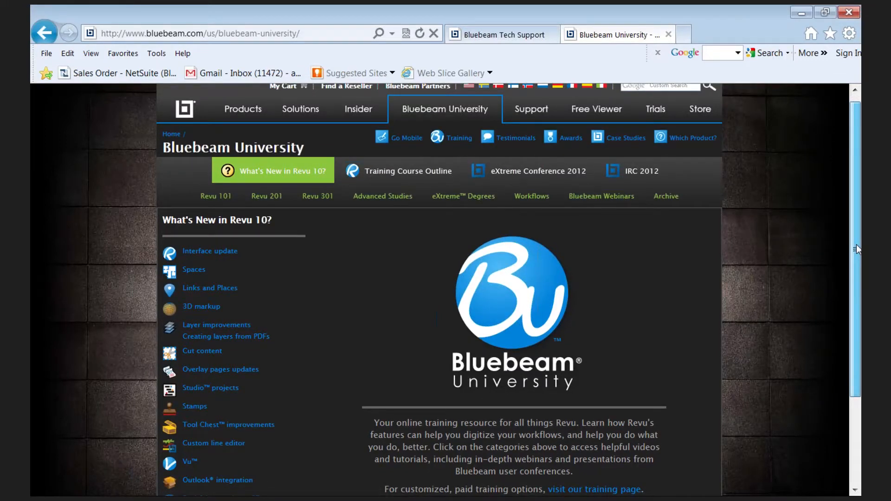
pyautogui.moveTo(857, 244); pyautogui.dragTo(857, 244)
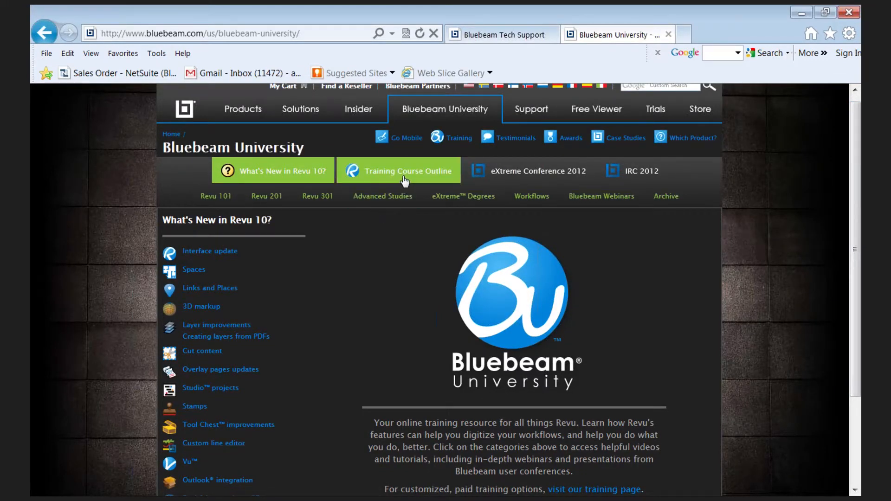
# Browse the Revu 101, Revu 201, Revu 301, Advanced Studies and Bluebeam Webinars training categories
pyautogui.click(216, 196)
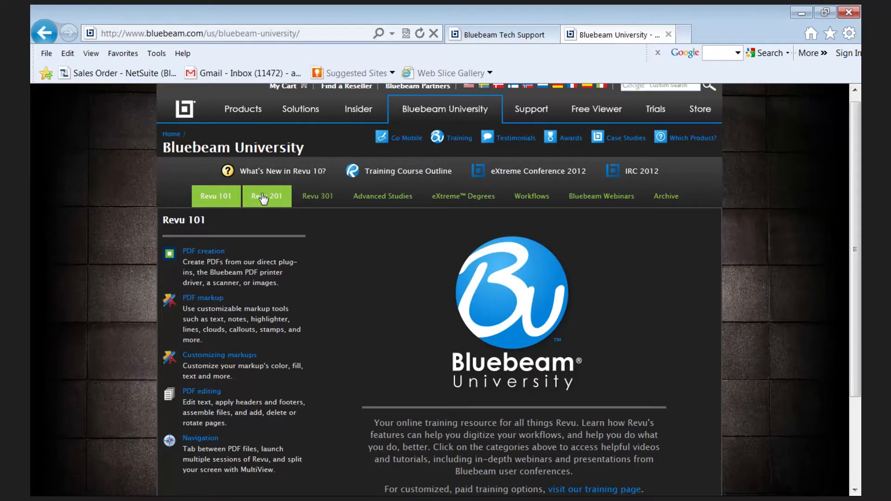
pyautogui.click(263, 198)
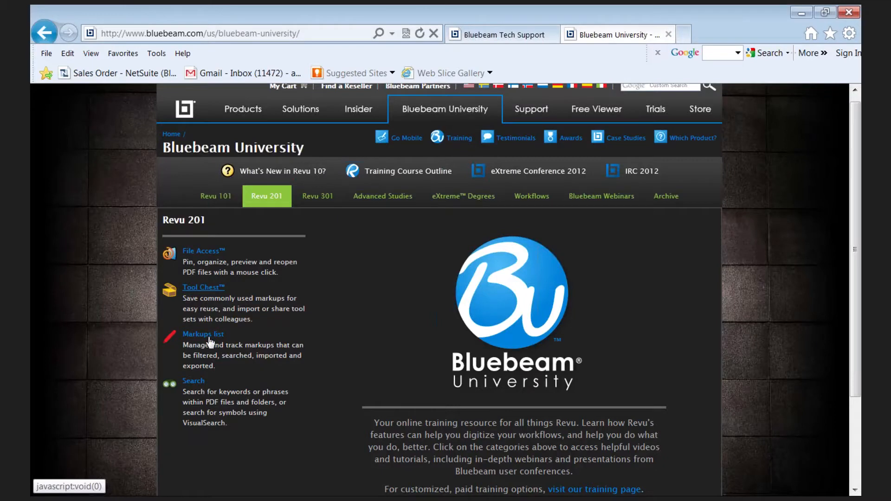
pyautogui.click(319, 201)
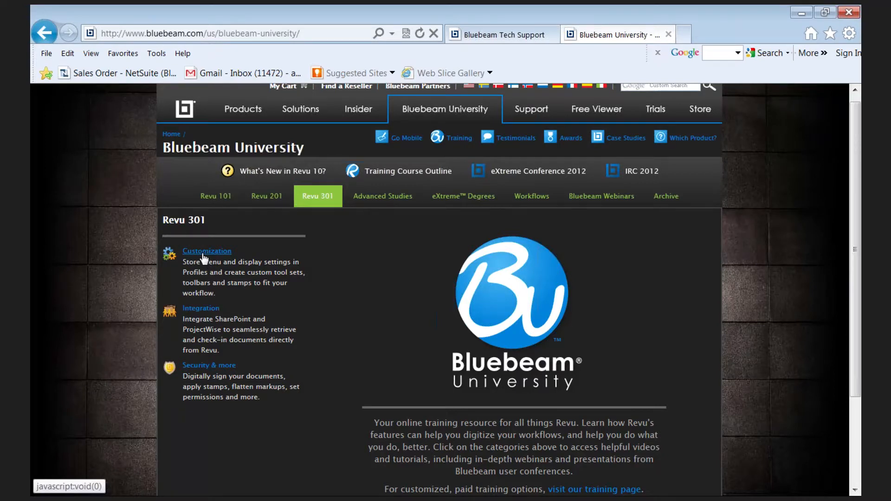
pyautogui.click(395, 202)
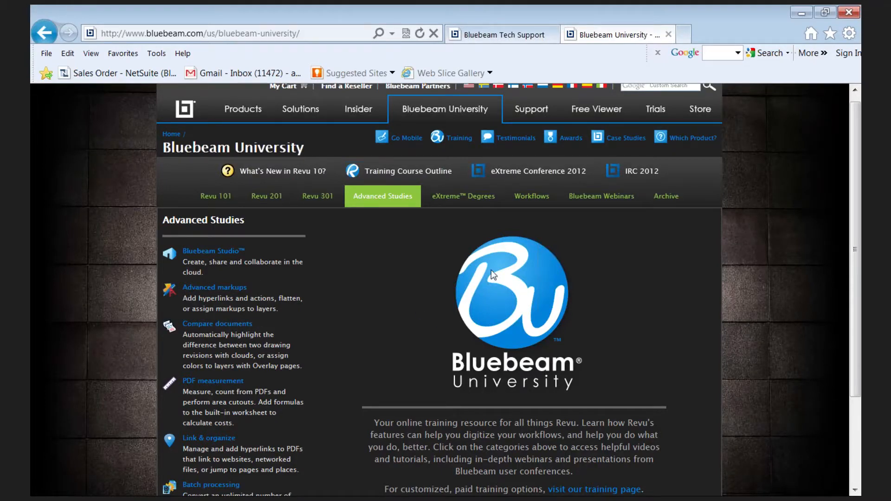
pyautogui.click(601, 203)
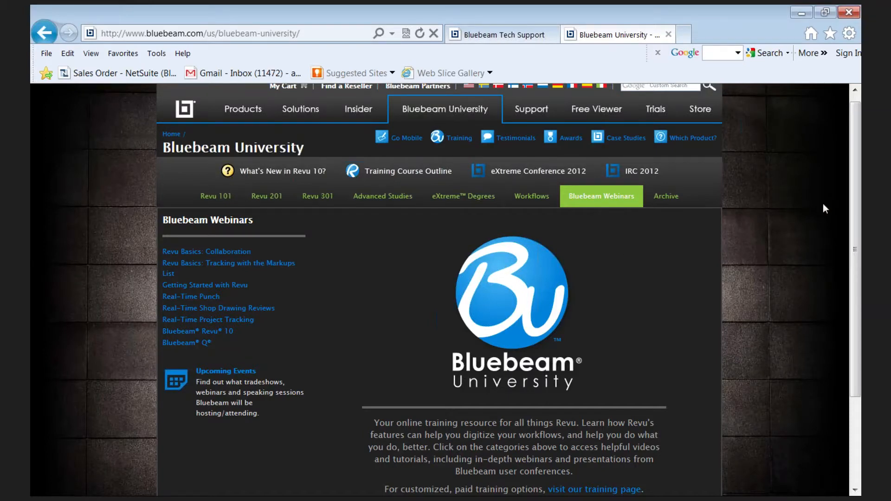
pyautogui.moveTo(860, 202); pyautogui.dragTo(861, 198)
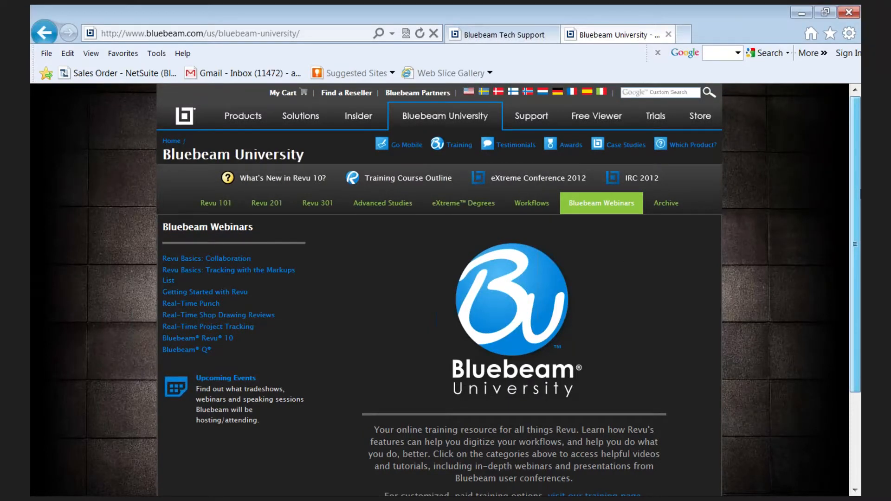
# Return to the Bluebeam home page and open the Bluebeam Events page from its Community links
pyautogui.click(187, 116)
pyautogui.moveTo(859, 165); pyautogui.dragTo(855, 270)
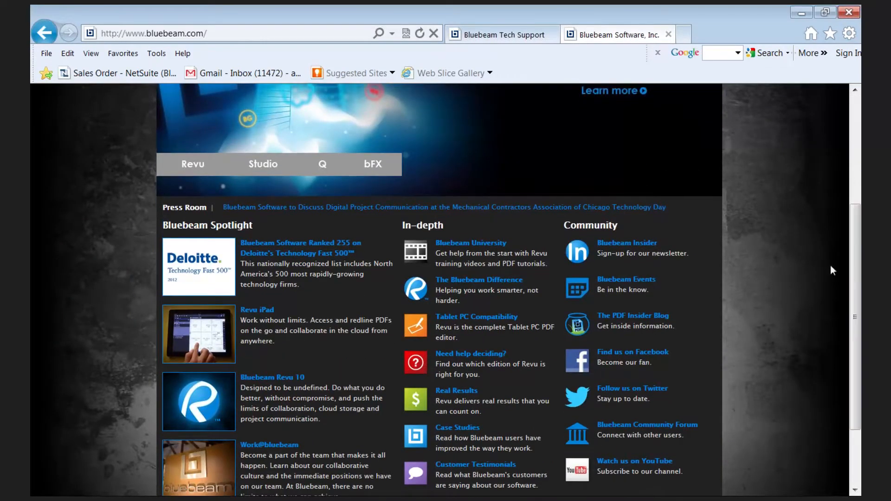
pyautogui.click(641, 280)
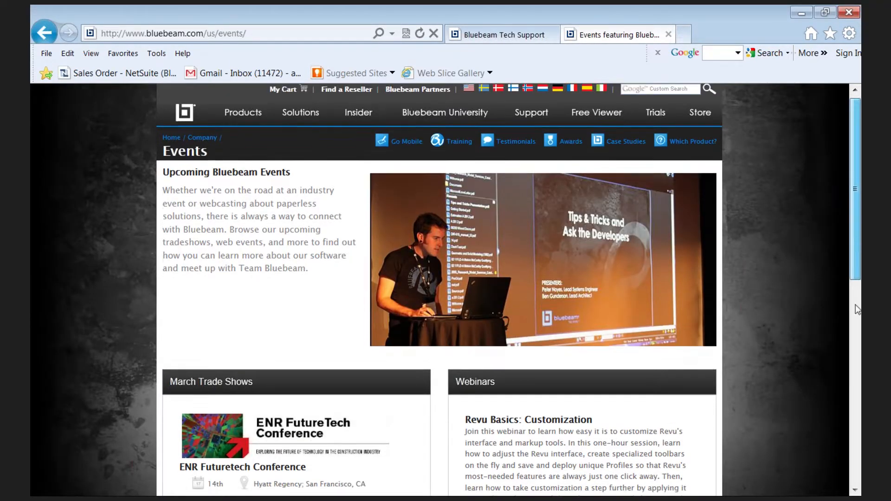
# Look through the trade shows and webinars listed on the Bluebeam Events page
pyautogui.moveTo(856, 244); pyautogui.dragTo(853, 381)
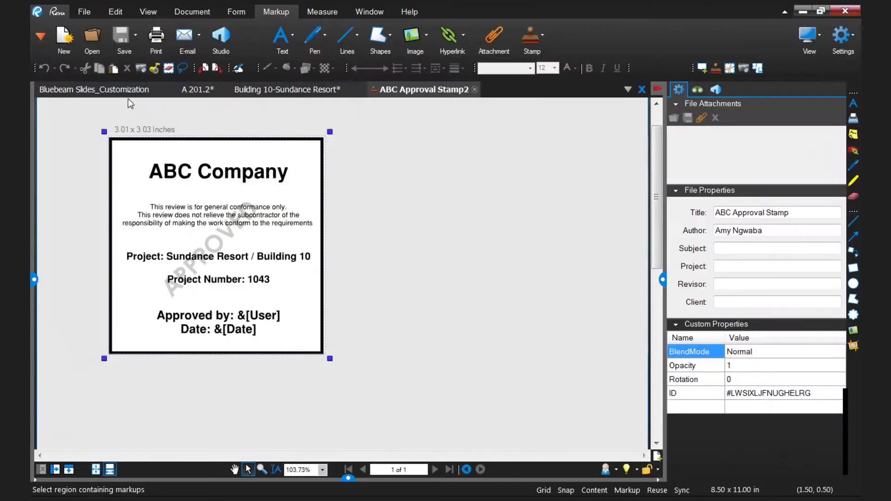
# Switch back to Revu, show the Further Training slide on page 4 of Bluebeam Slides_Customization, and hide the properties panel
pyautogui.click(116, 89)
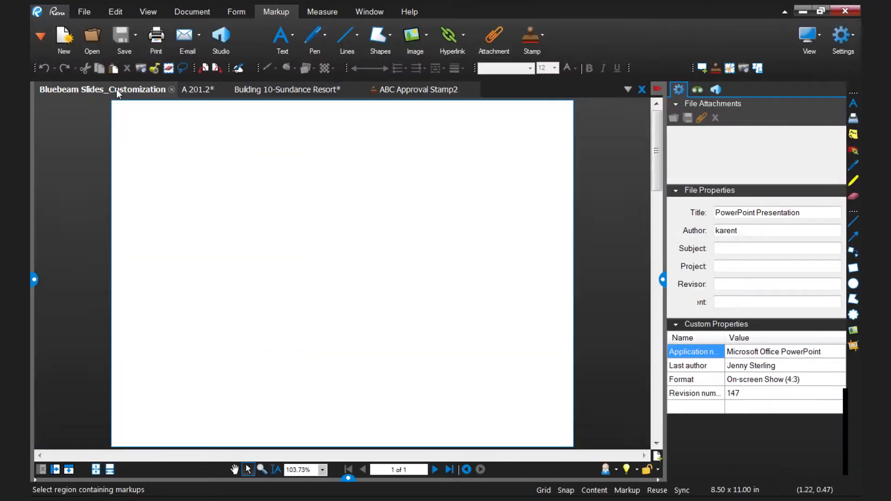
pyautogui.click(434, 470)
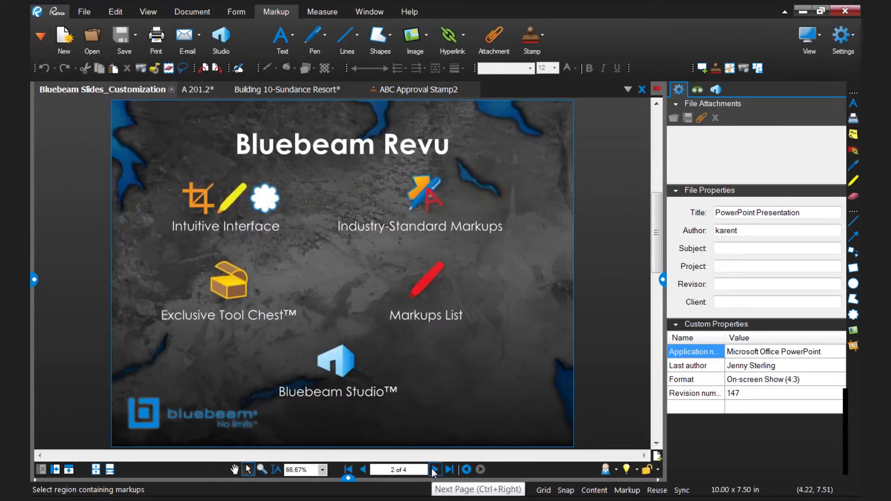
pyautogui.click(434, 470)
pyautogui.click(435, 470)
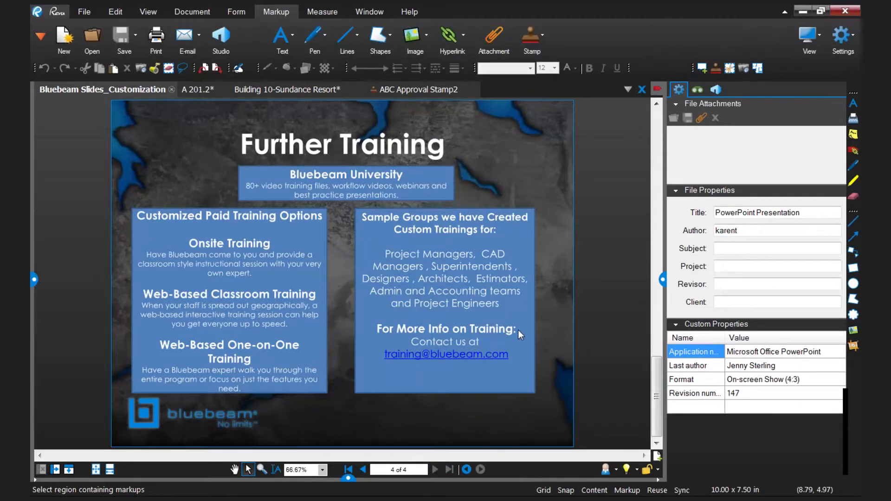
pyautogui.click(662, 280)
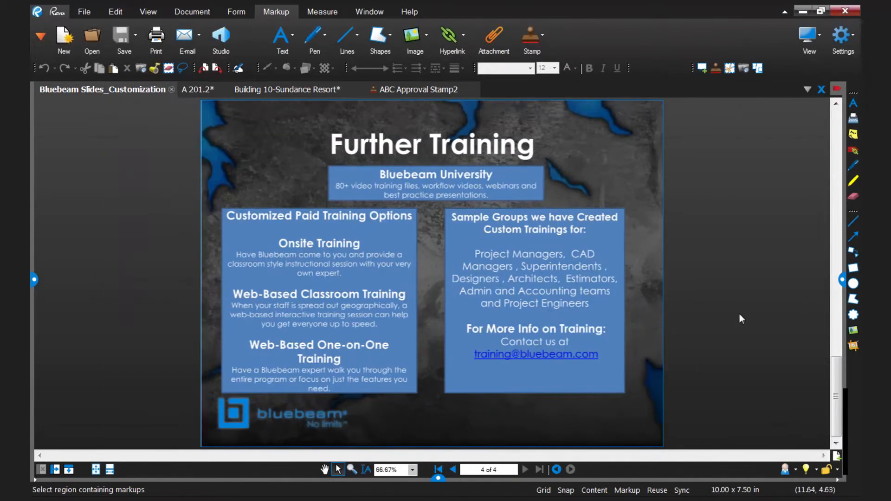
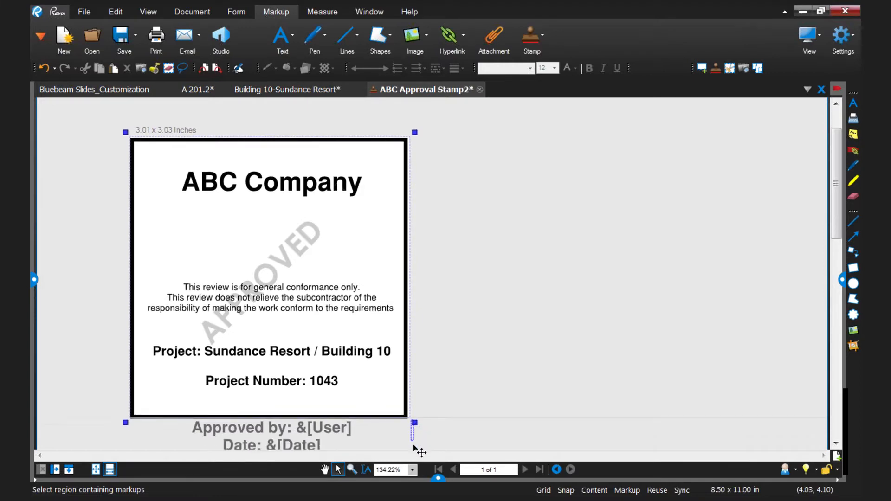
# Move the stamp's text slightly up and insert the image bluebeam-logo-horizontal-blue-lrg.png in the gap below the ABC Company heading
pyautogui.click(311, 384)
pyautogui.moveTo(311, 383); pyautogui.dragTo(314, 374)
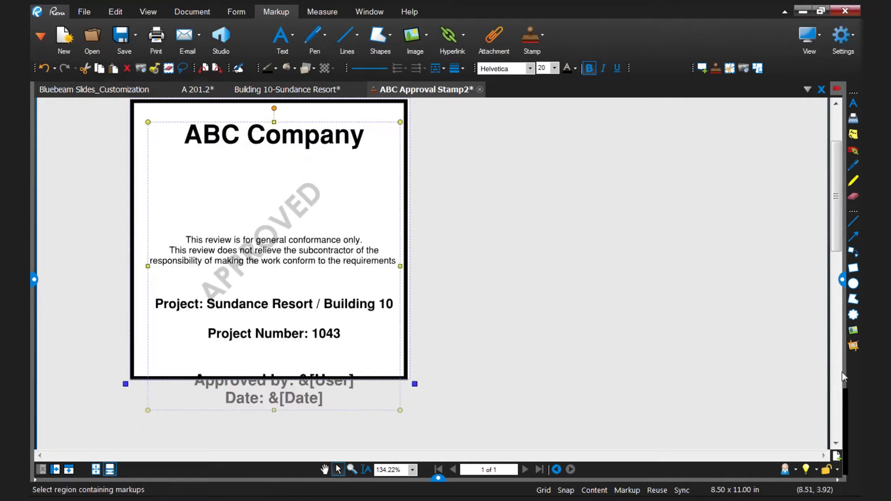
pyautogui.click(853, 330)
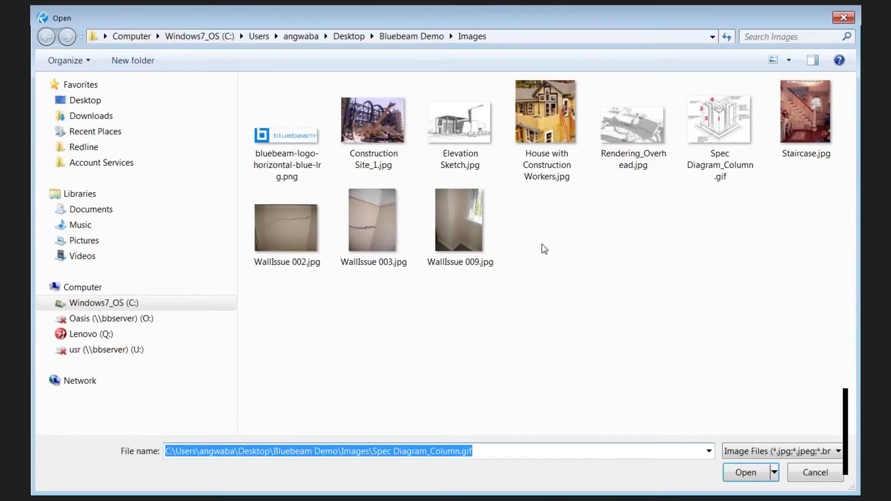
pyautogui.click(303, 148)
pyautogui.doubleClick(303, 147)
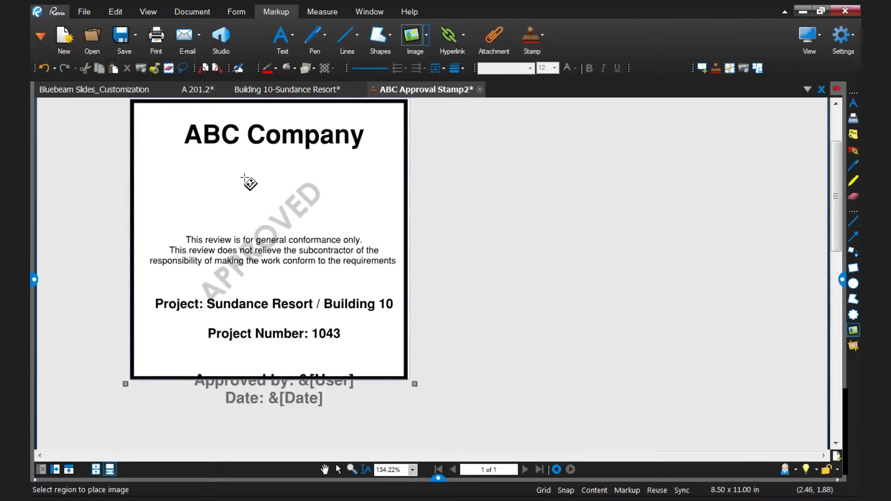
pyautogui.moveTo(177, 158); pyautogui.dragTo(367, 222)
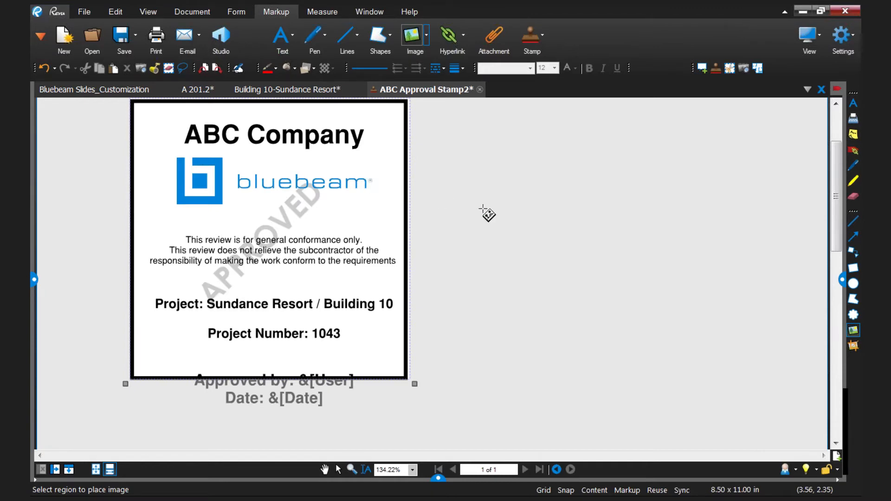
pyautogui.press('Escape')
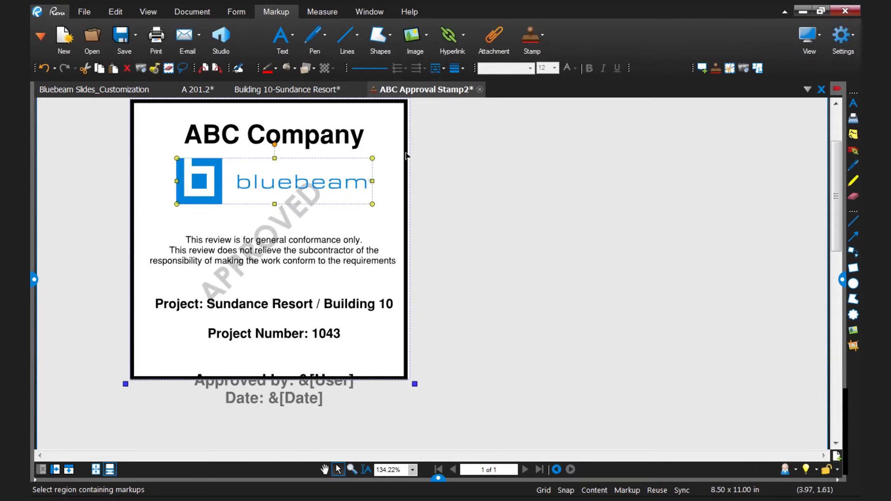
# View the stamped cover sheet of Building 10-Sundance Resort, and show the Markups List for the A 201.2 drawing
pyautogui.click(309, 89)
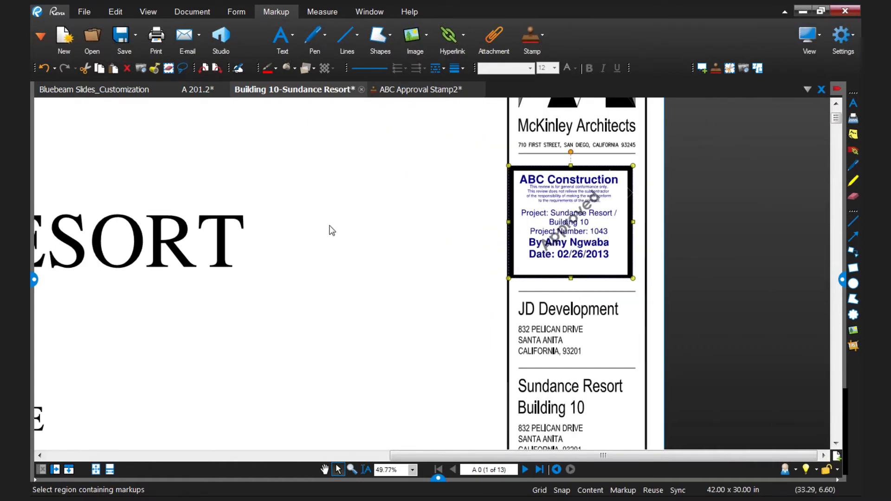
pyautogui.scroll(-3, 475, 238)
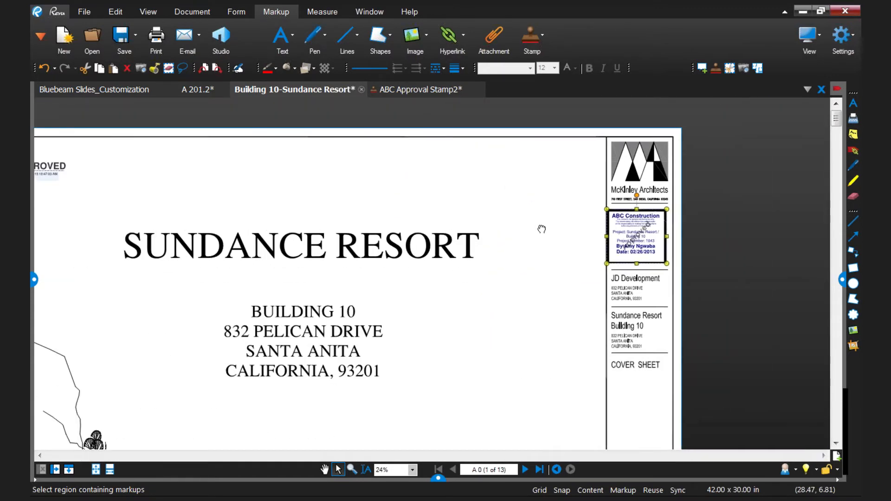
pyautogui.click(212, 91)
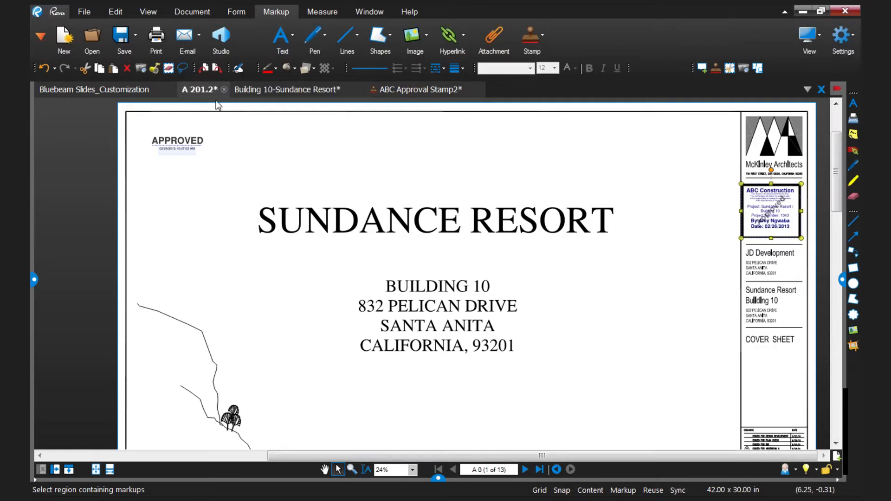
pyautogui.click(438, 478)
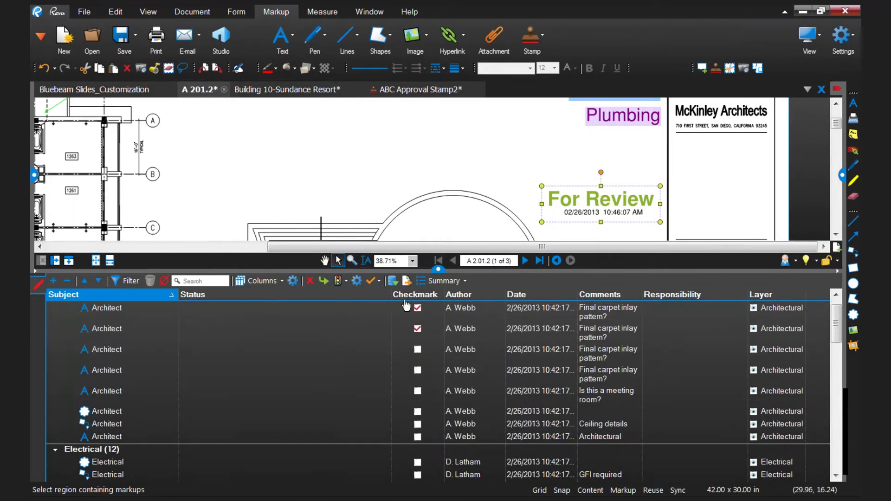
# Narrow the Status column of the Markups List and reduce the list's height to show more of the floor plan
pyautogui.moveTo(392, 314); pyautogui.dragTo(284, 319)
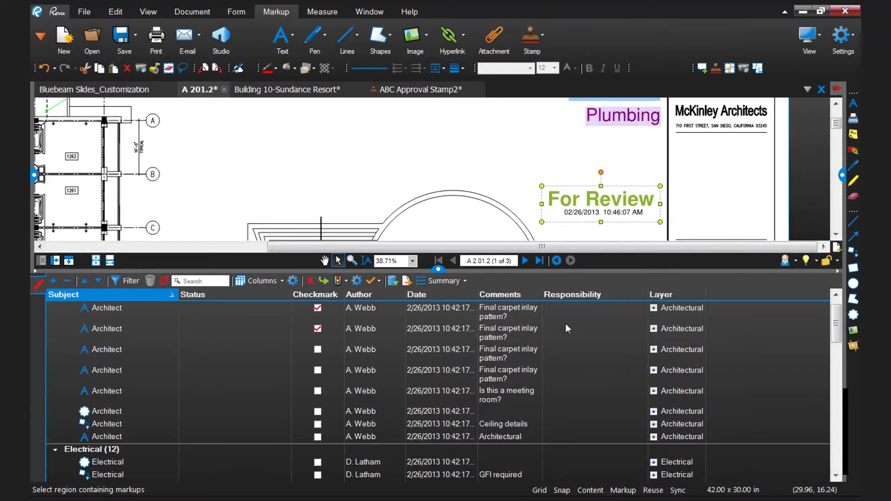
pyautogui.moveTo(525, 196); pyautogui.dragTo(566, 150)
pyautogui.scroll(-3, 567, 165)
pyautogui.moveTo(495, 185); pyautogui.dragTo(546, 167)
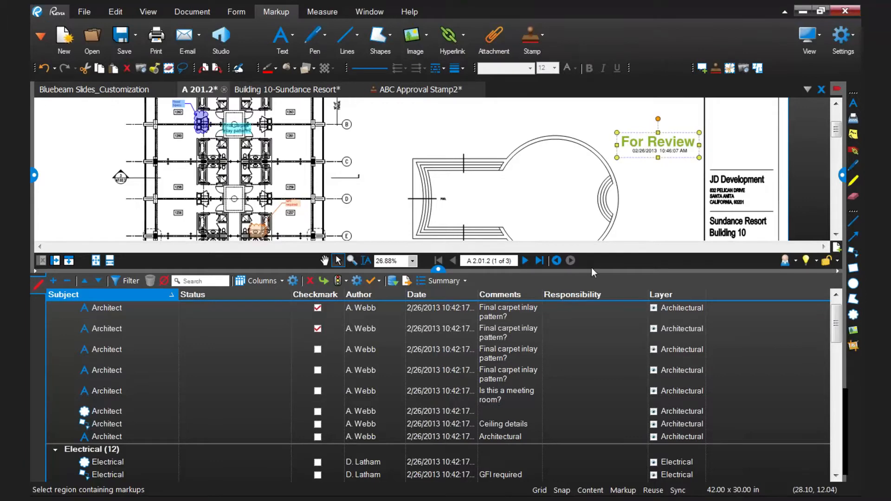
pyautogui.moveTo(592, 271); pyautogui.dragTo(592, 297)
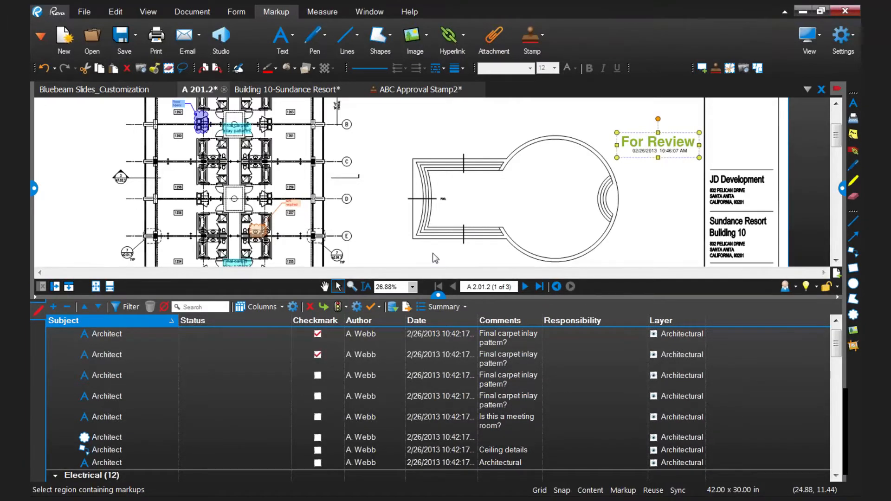
# Examine the display order and custom column settings of the Markups List without changing them, and hide the list
pyautogui.click(291, 307)
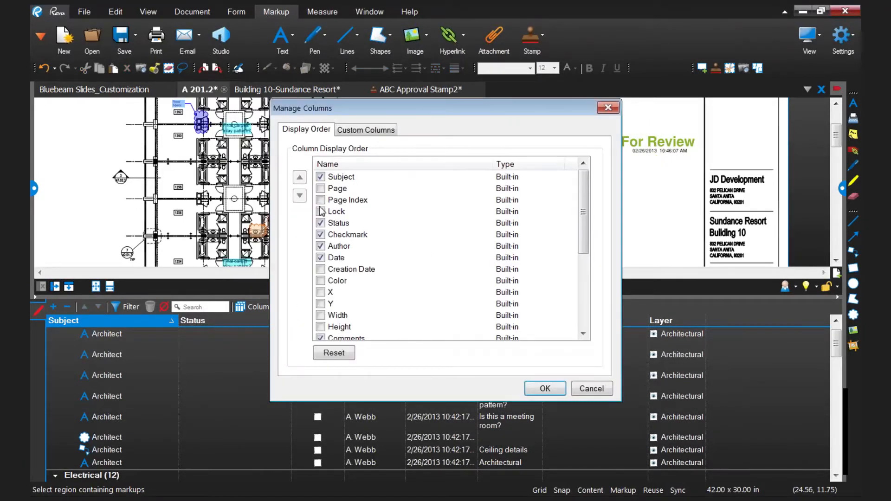
pyautogui.click(364, 131)
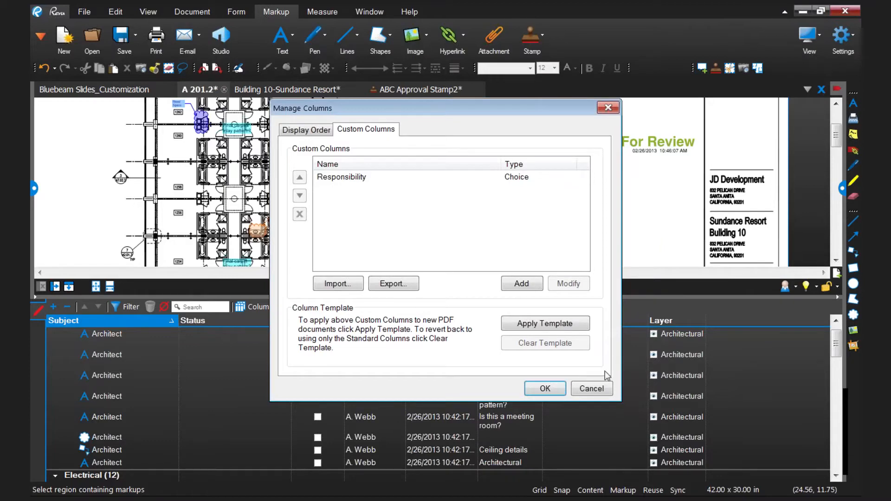
pyautogui.click(601, 388)
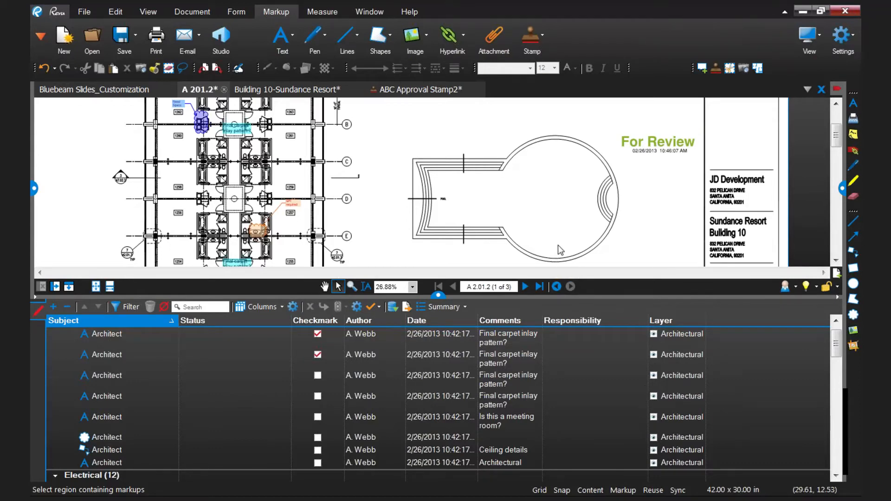
pyautogui.scroll(-2, 561, 250)
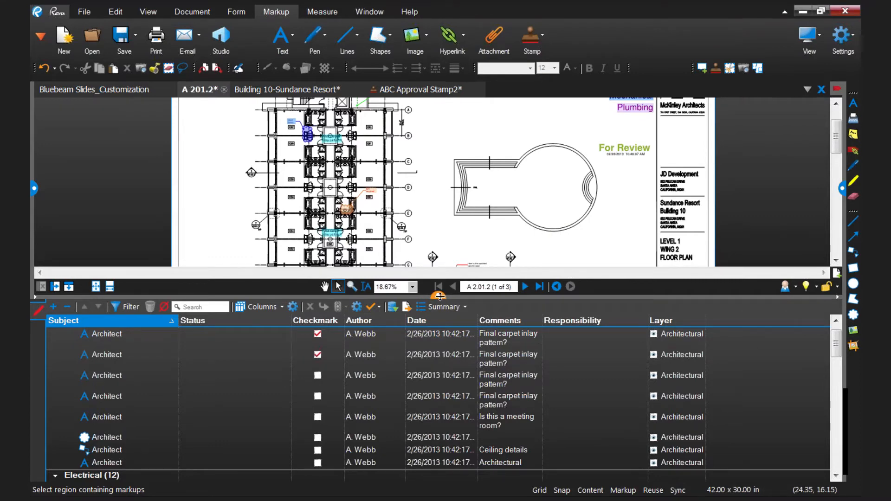
pyautogui.click(440, 296)
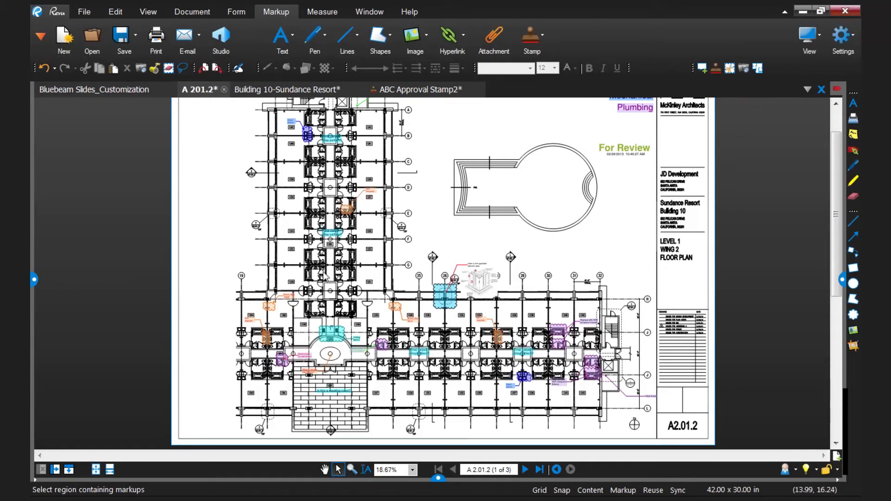
# Show the Tool Chest and view the export options for the Architect tool set in Manage Tool Sets without saving a file
pyautogui.click(35, 279)
pyautogui.click(98, 90)
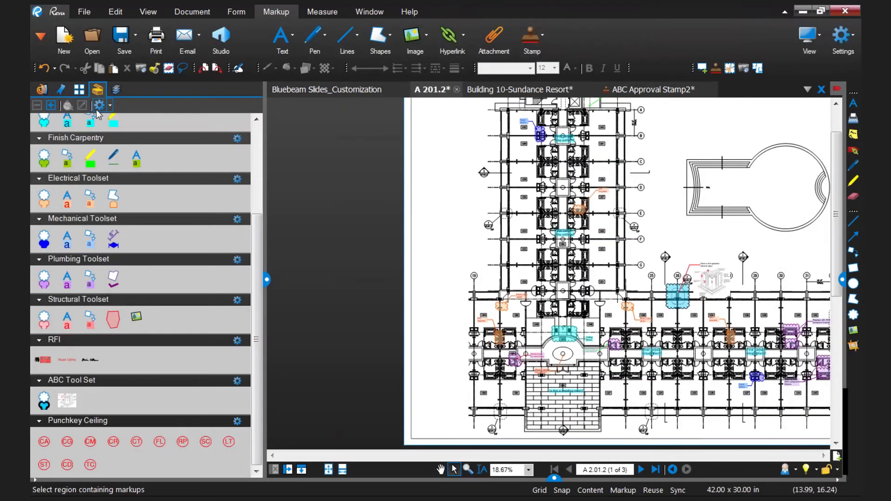
pyautogui.click(99, 105)
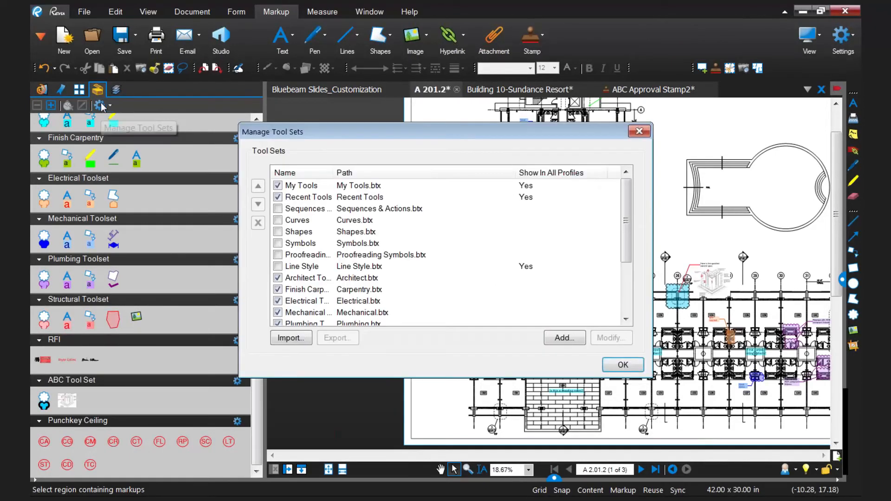
pyautogui.click(310, 279)
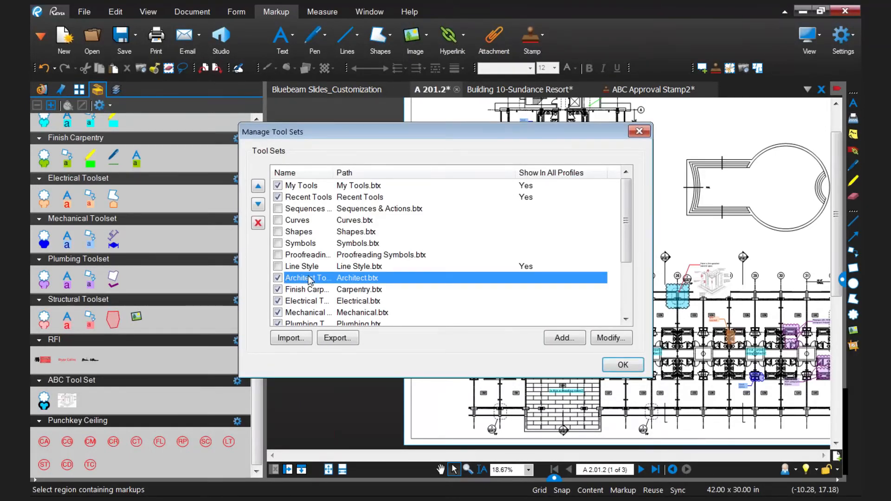
pyautogui.click(347, 339)
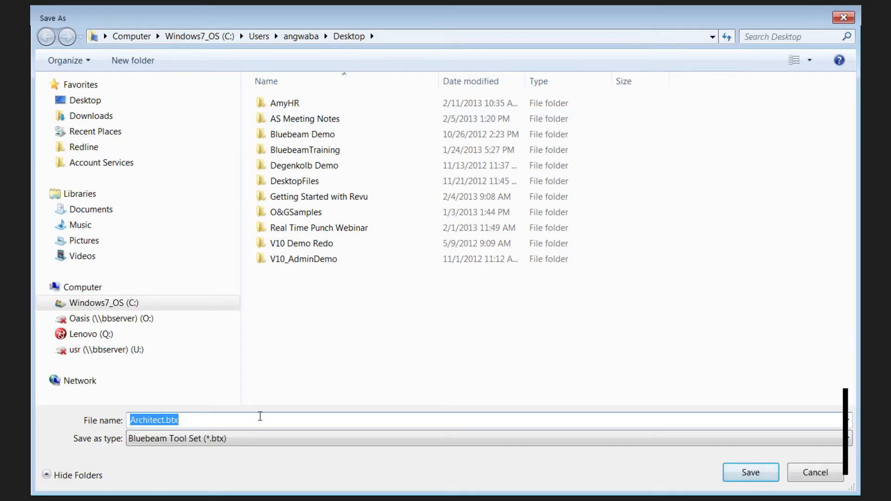
pyautogui.click(824, 474)
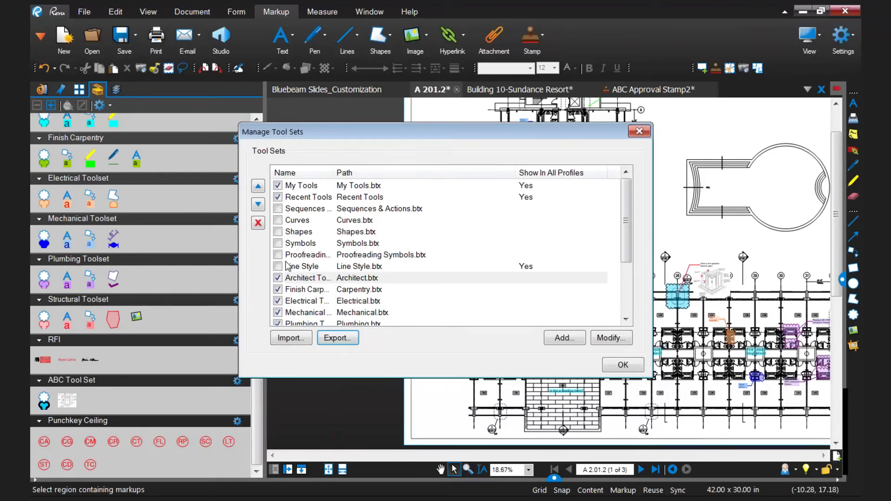
pyautogui.click(638, 132)
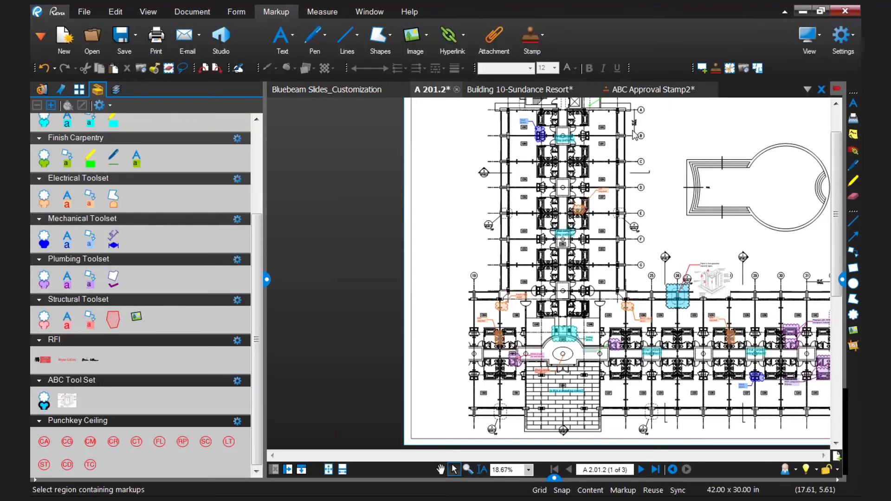
pyautogui.moveTo(704, 235); pyautogui.dragTo(600, 241)
pyautogui.moveTo(669, 226); pyautogui.dragTo(619, 230)
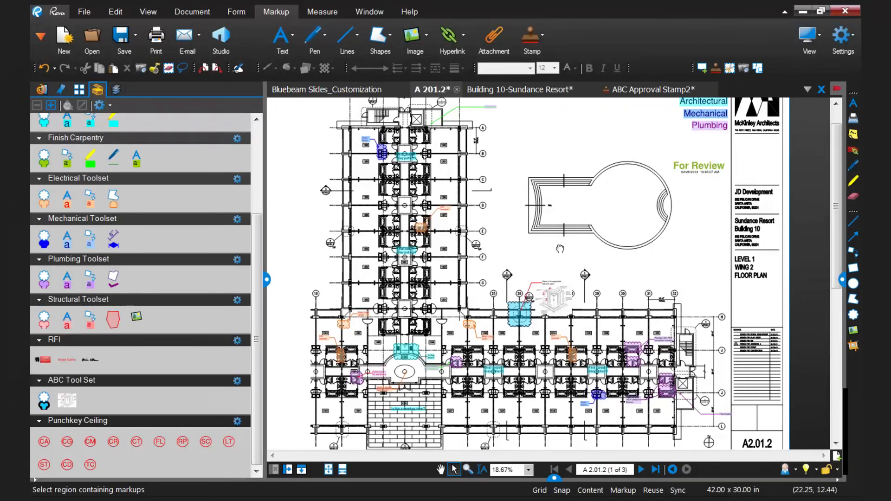
pyautogui.moveTo(555, 248); pyautogui.dragTo(582, 260)
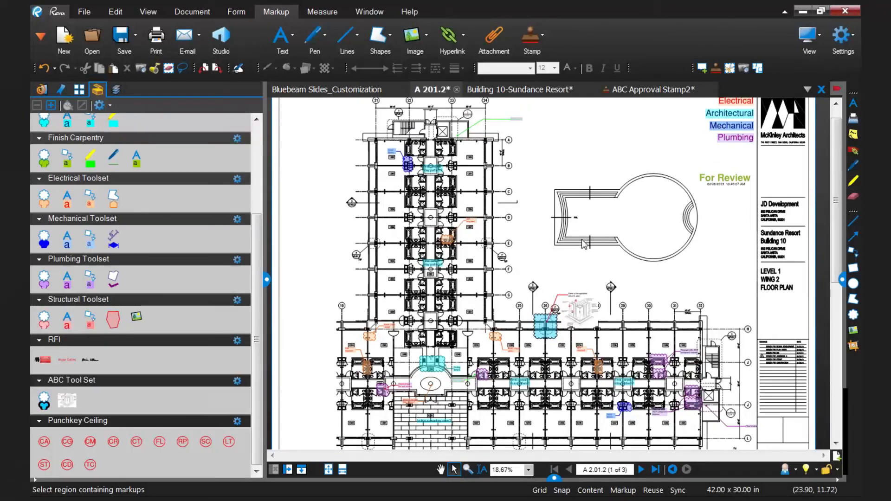